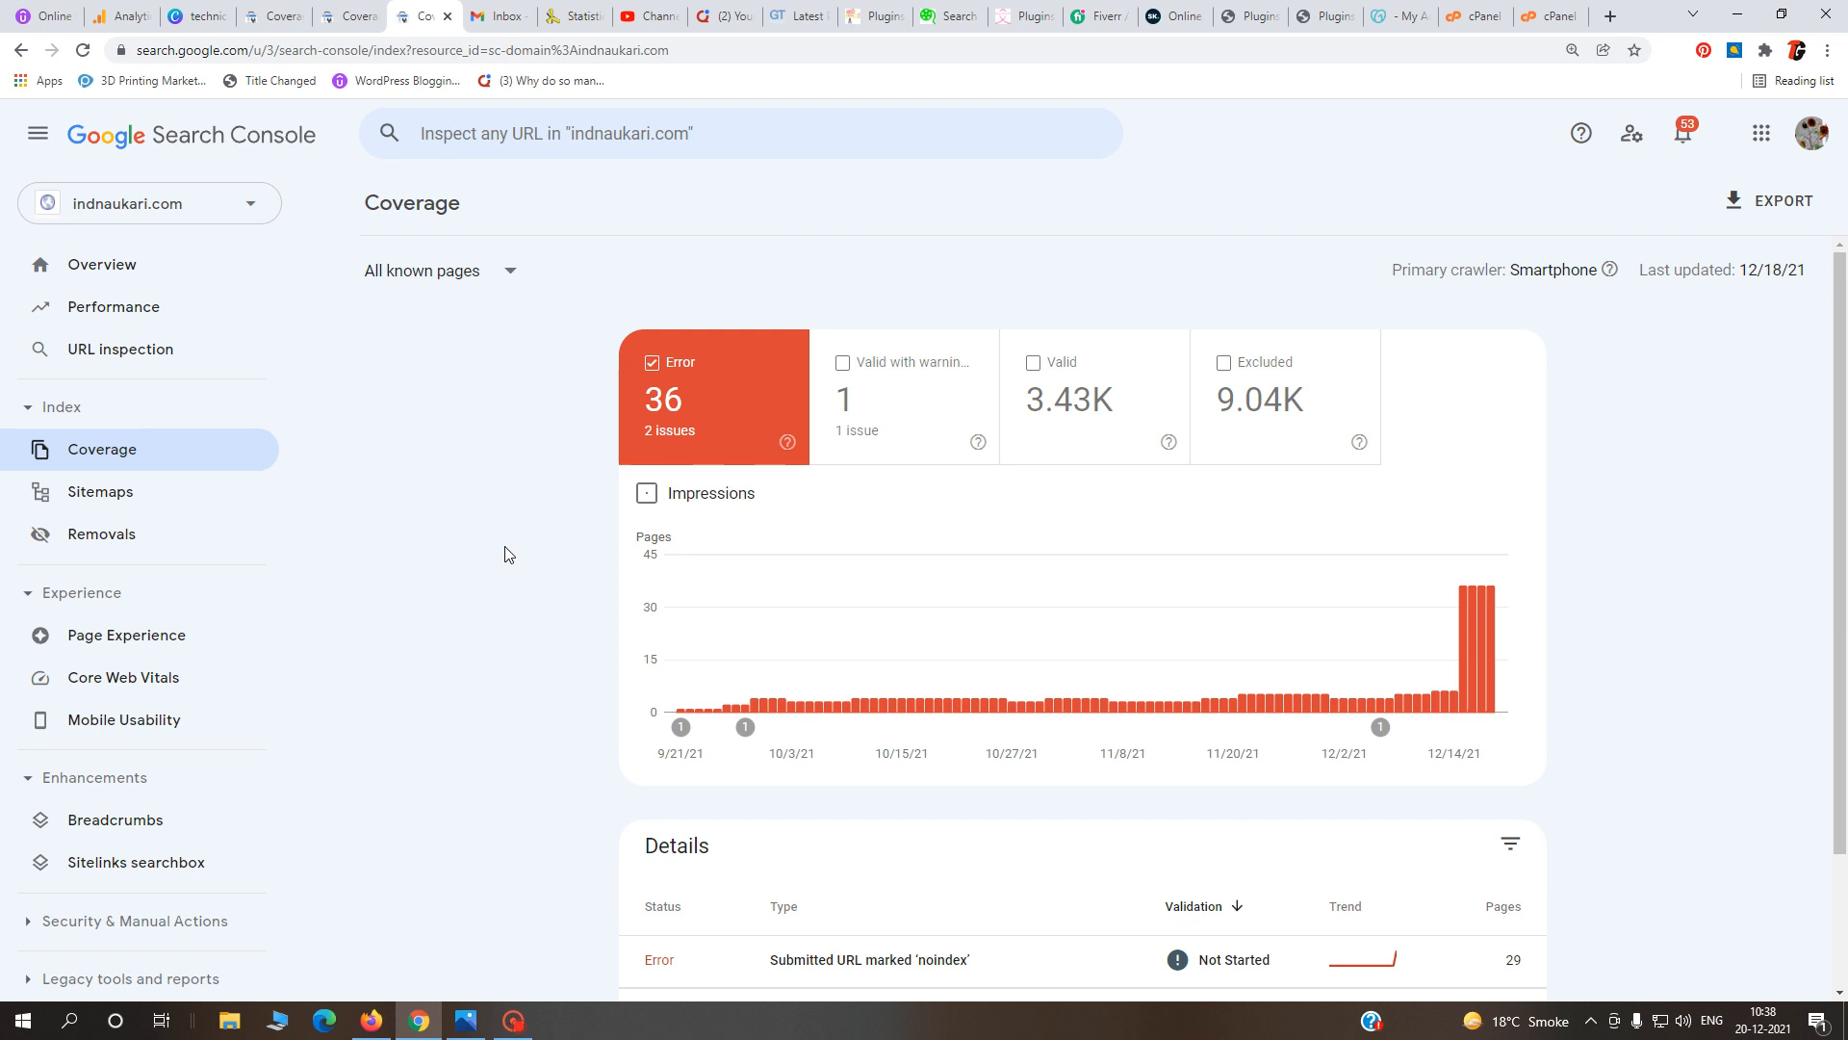
- Review the Coverage errors for indnaukari.com, inspect the Server error (5xx) issue's example URLs, and return to the Coverage report
scroll(505, 554, "down", 2)
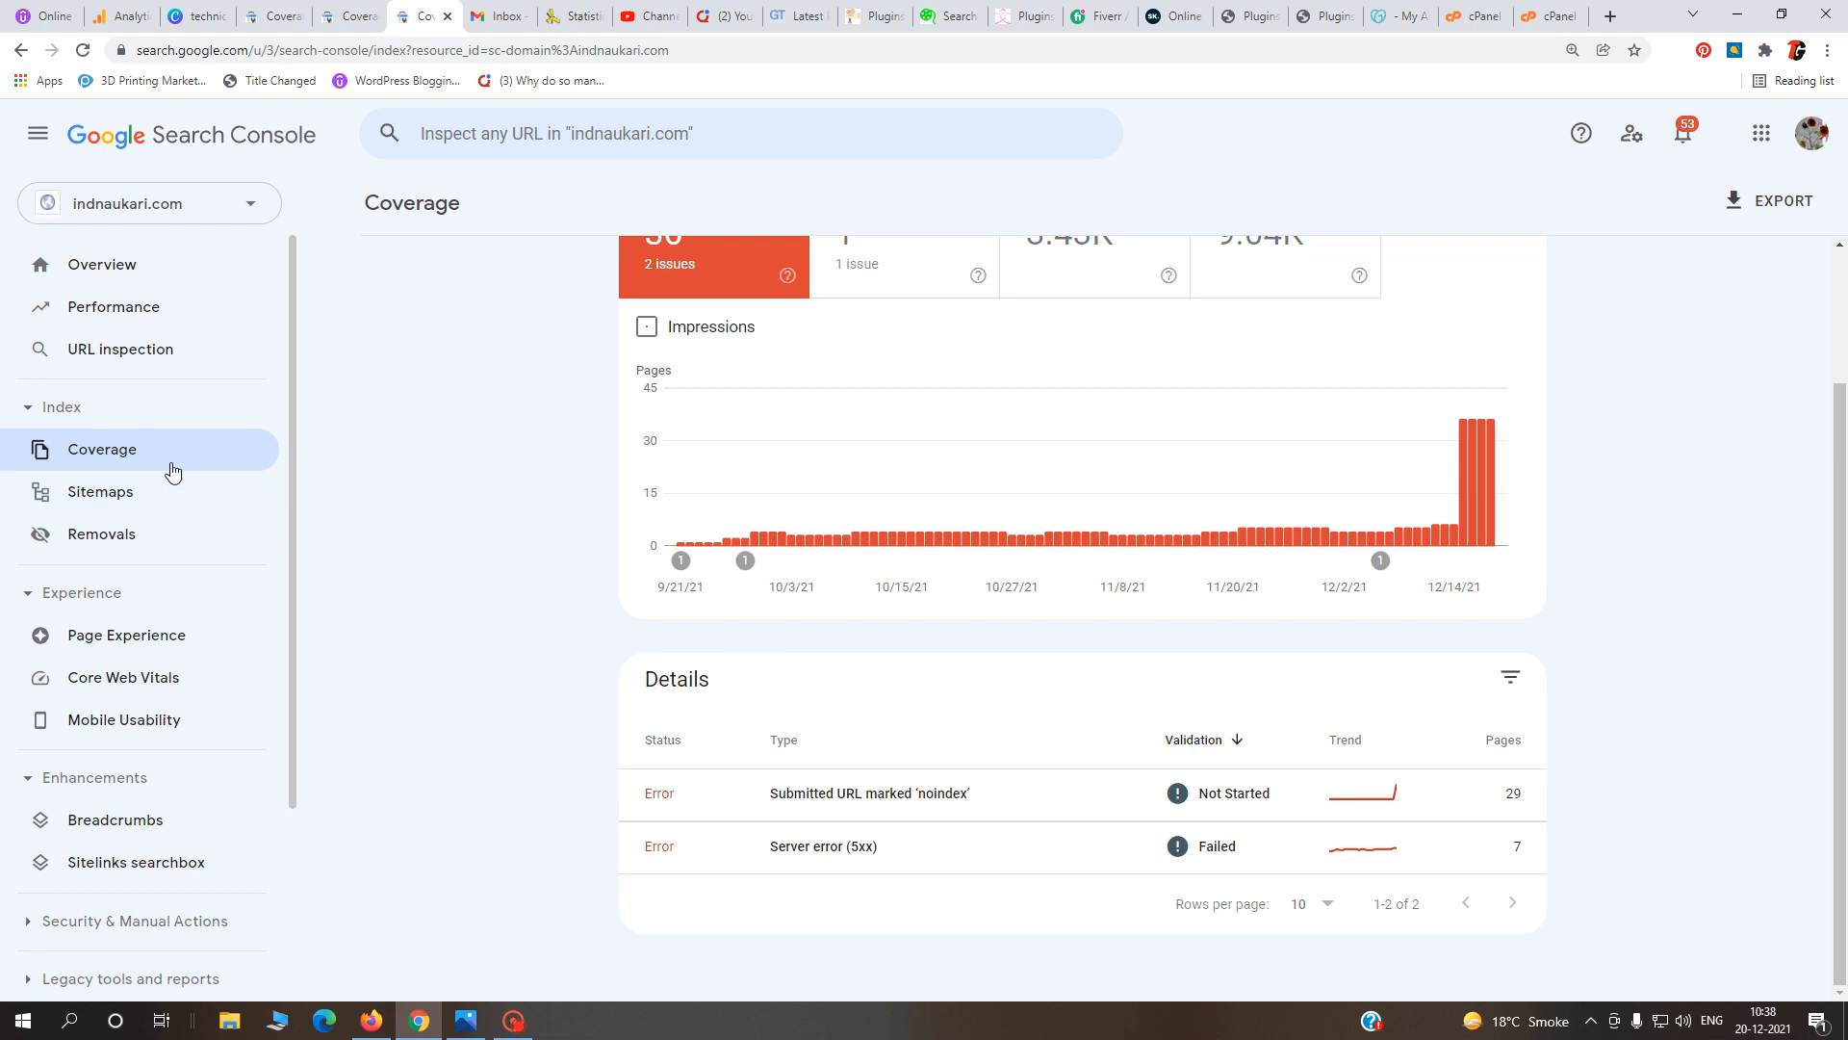
left_click(107, 452)
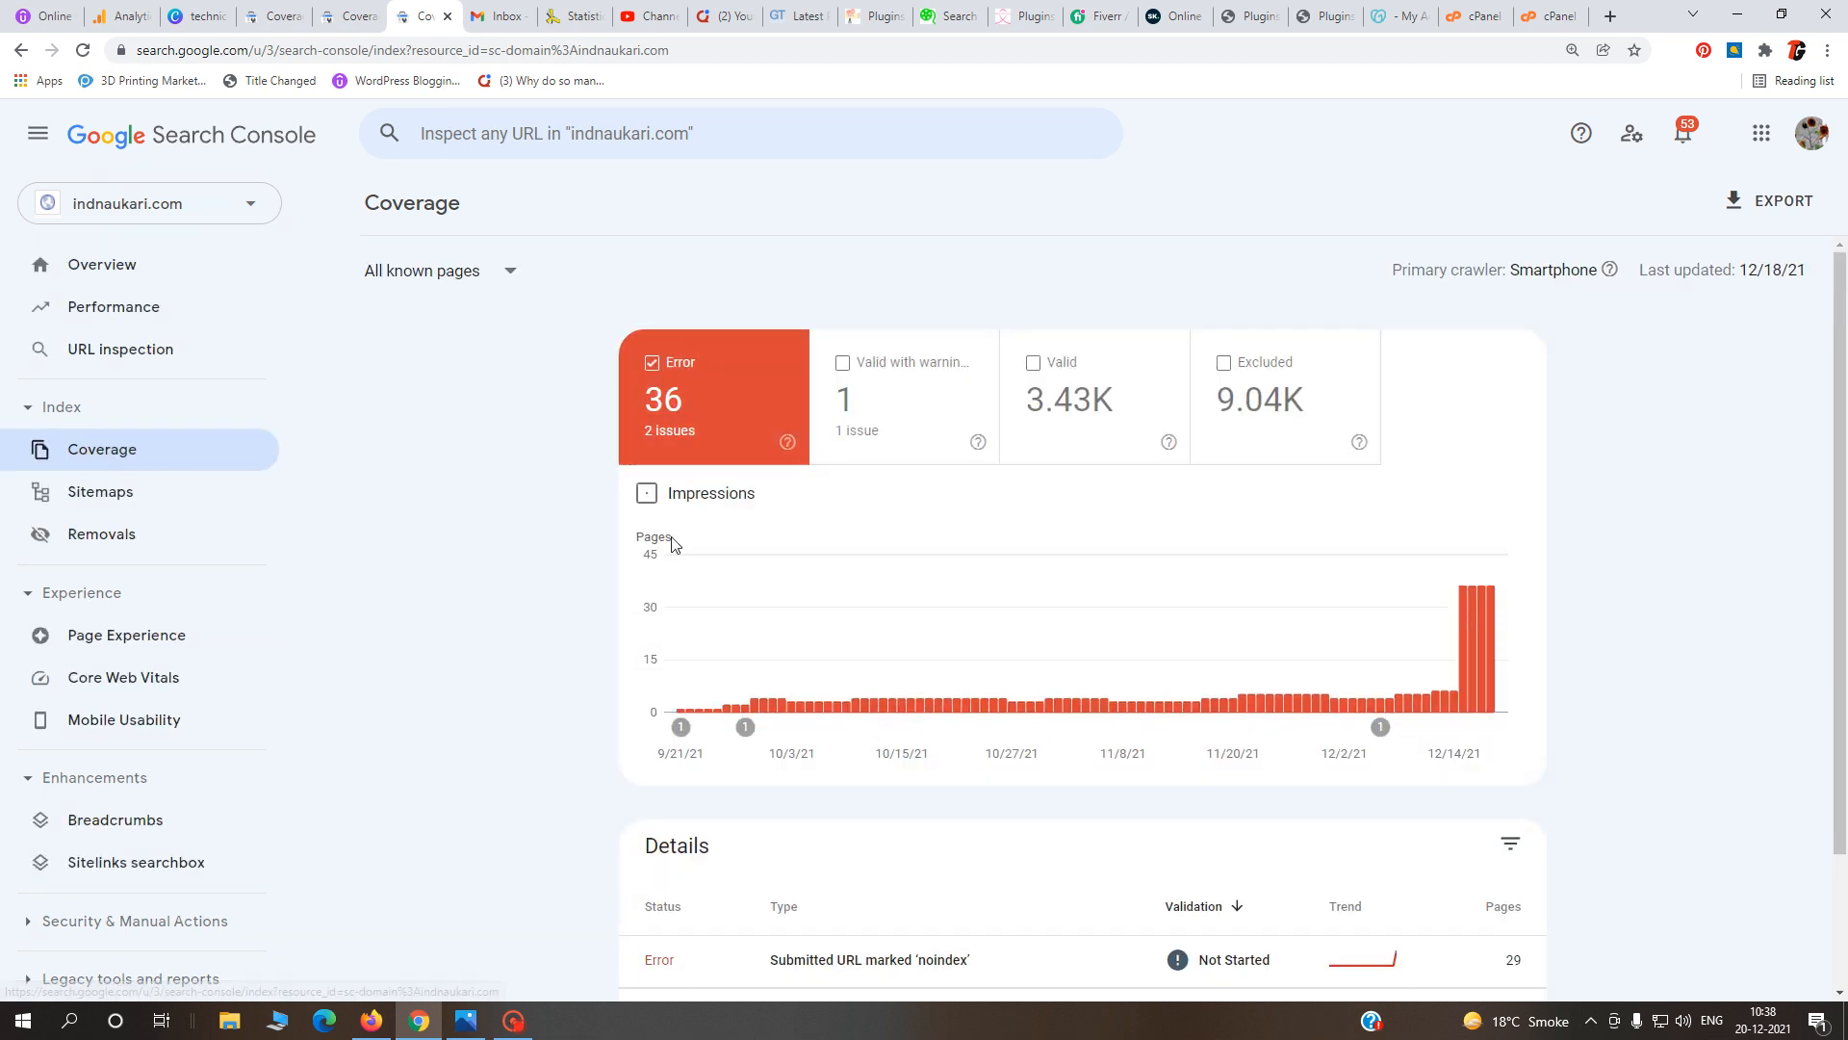
scroll(847, 905, "down", 2)
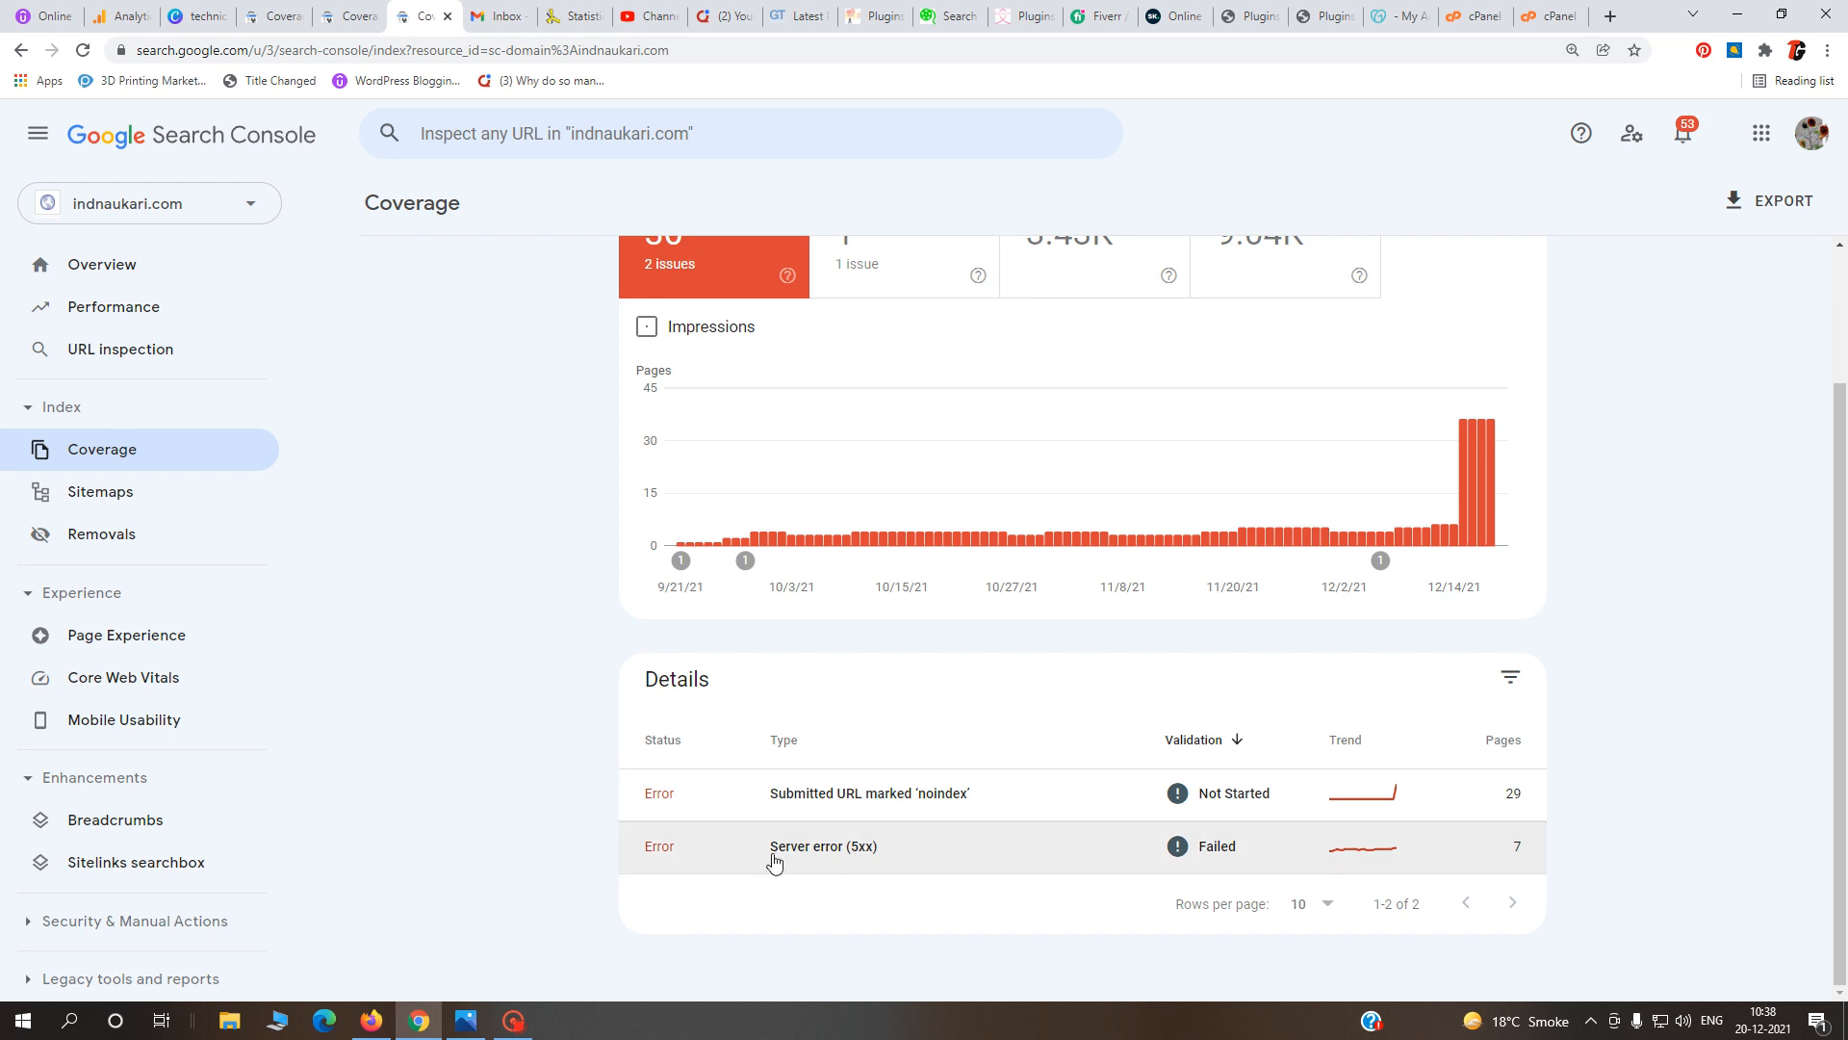
left_click(807, 847)
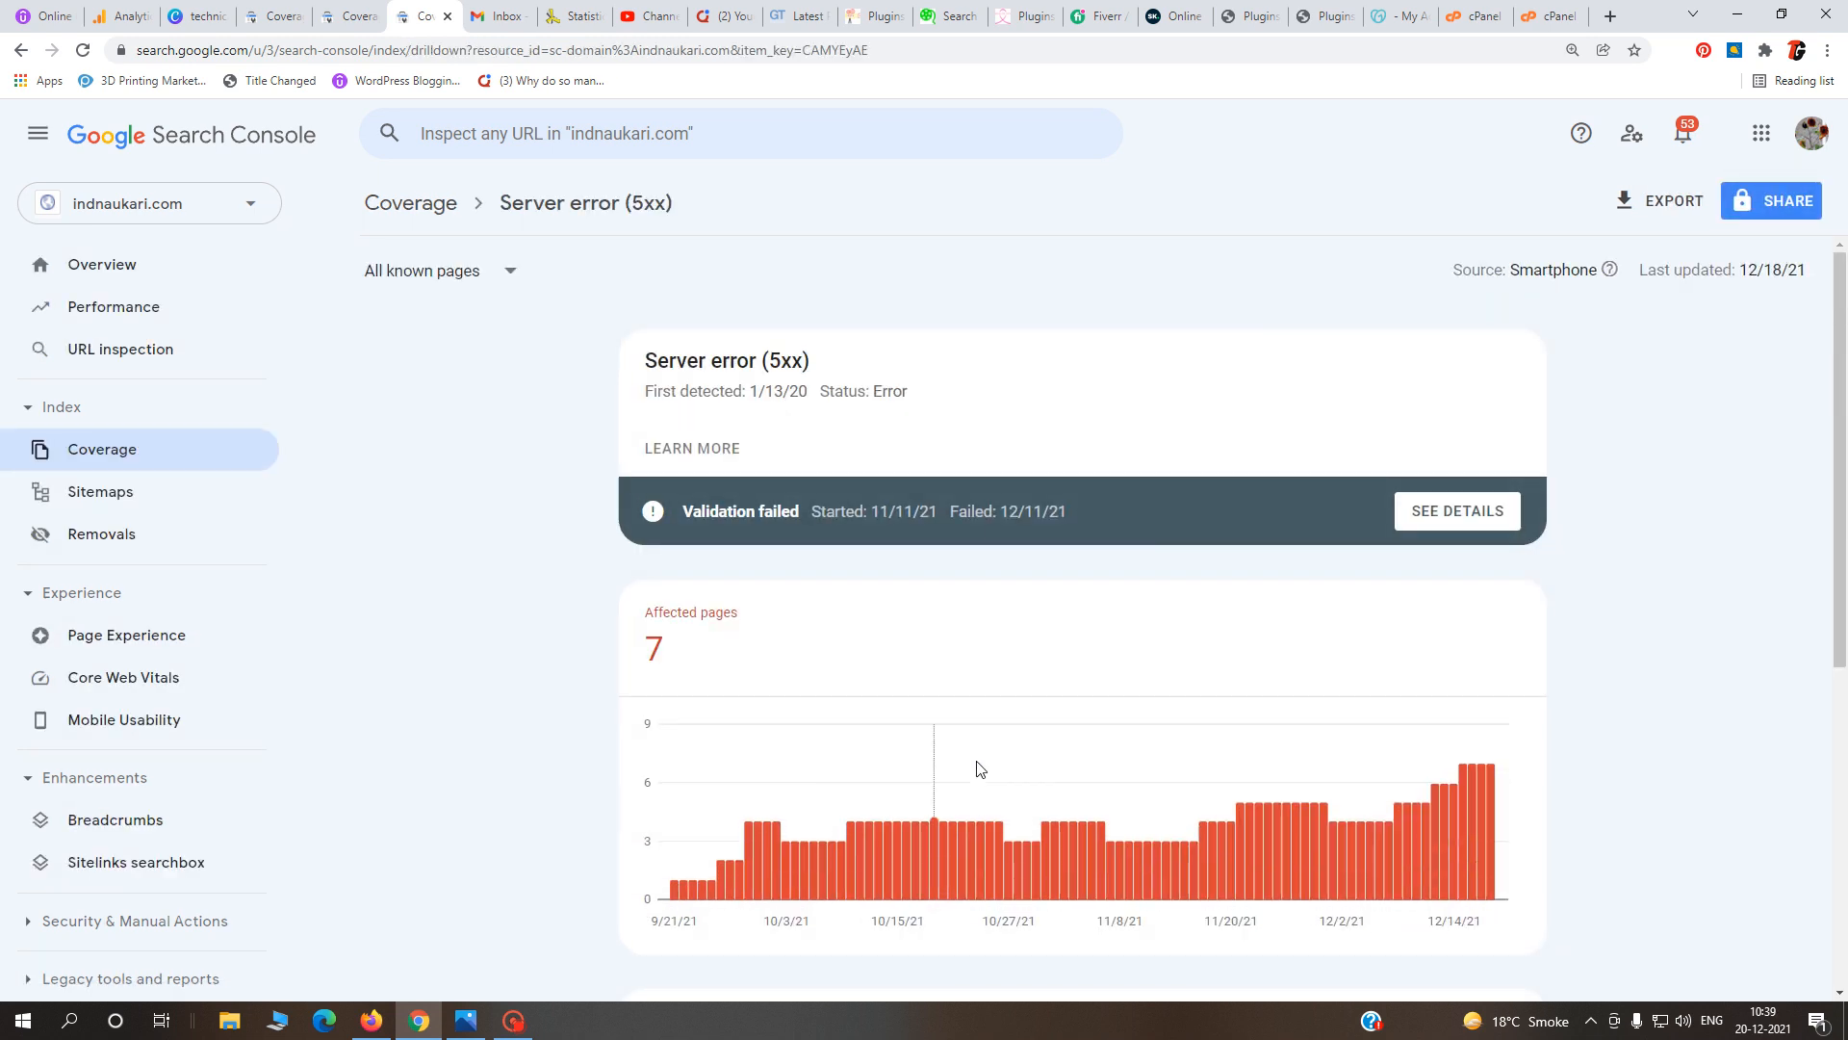
scroll(978, 767, "down", 3)
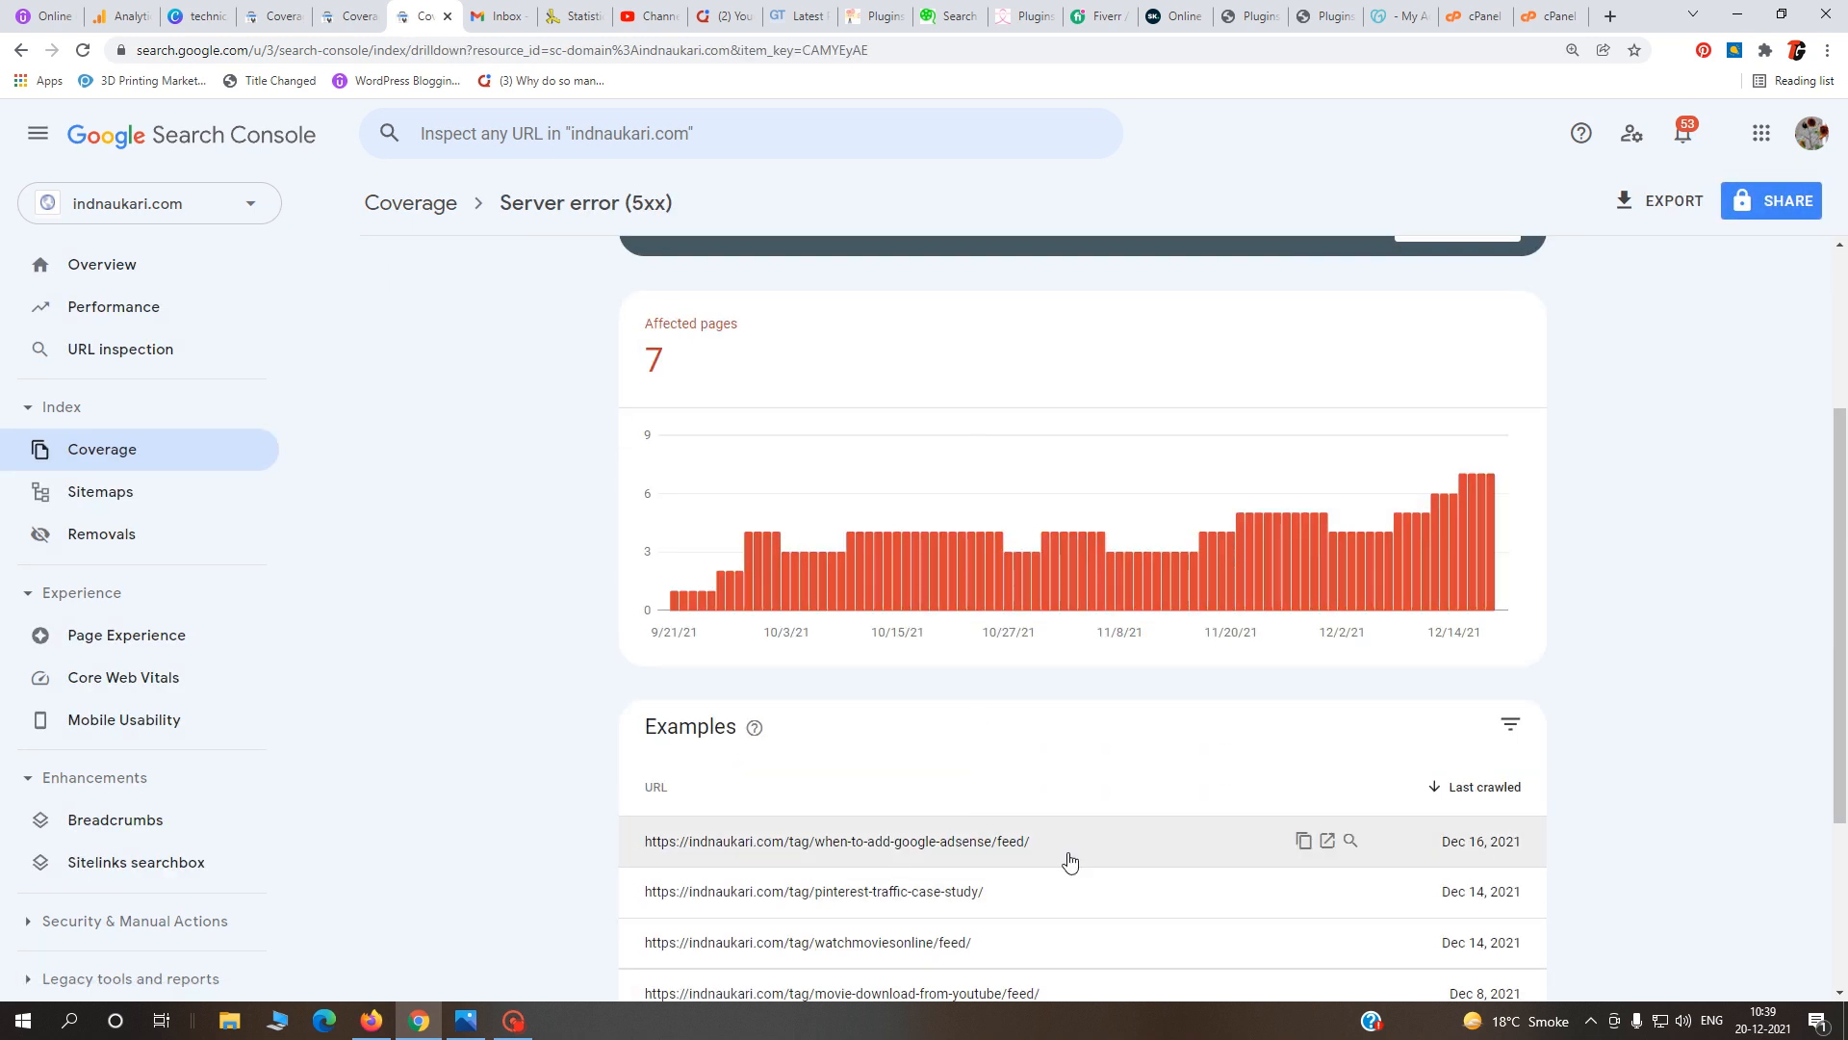
left_click(97, 456)
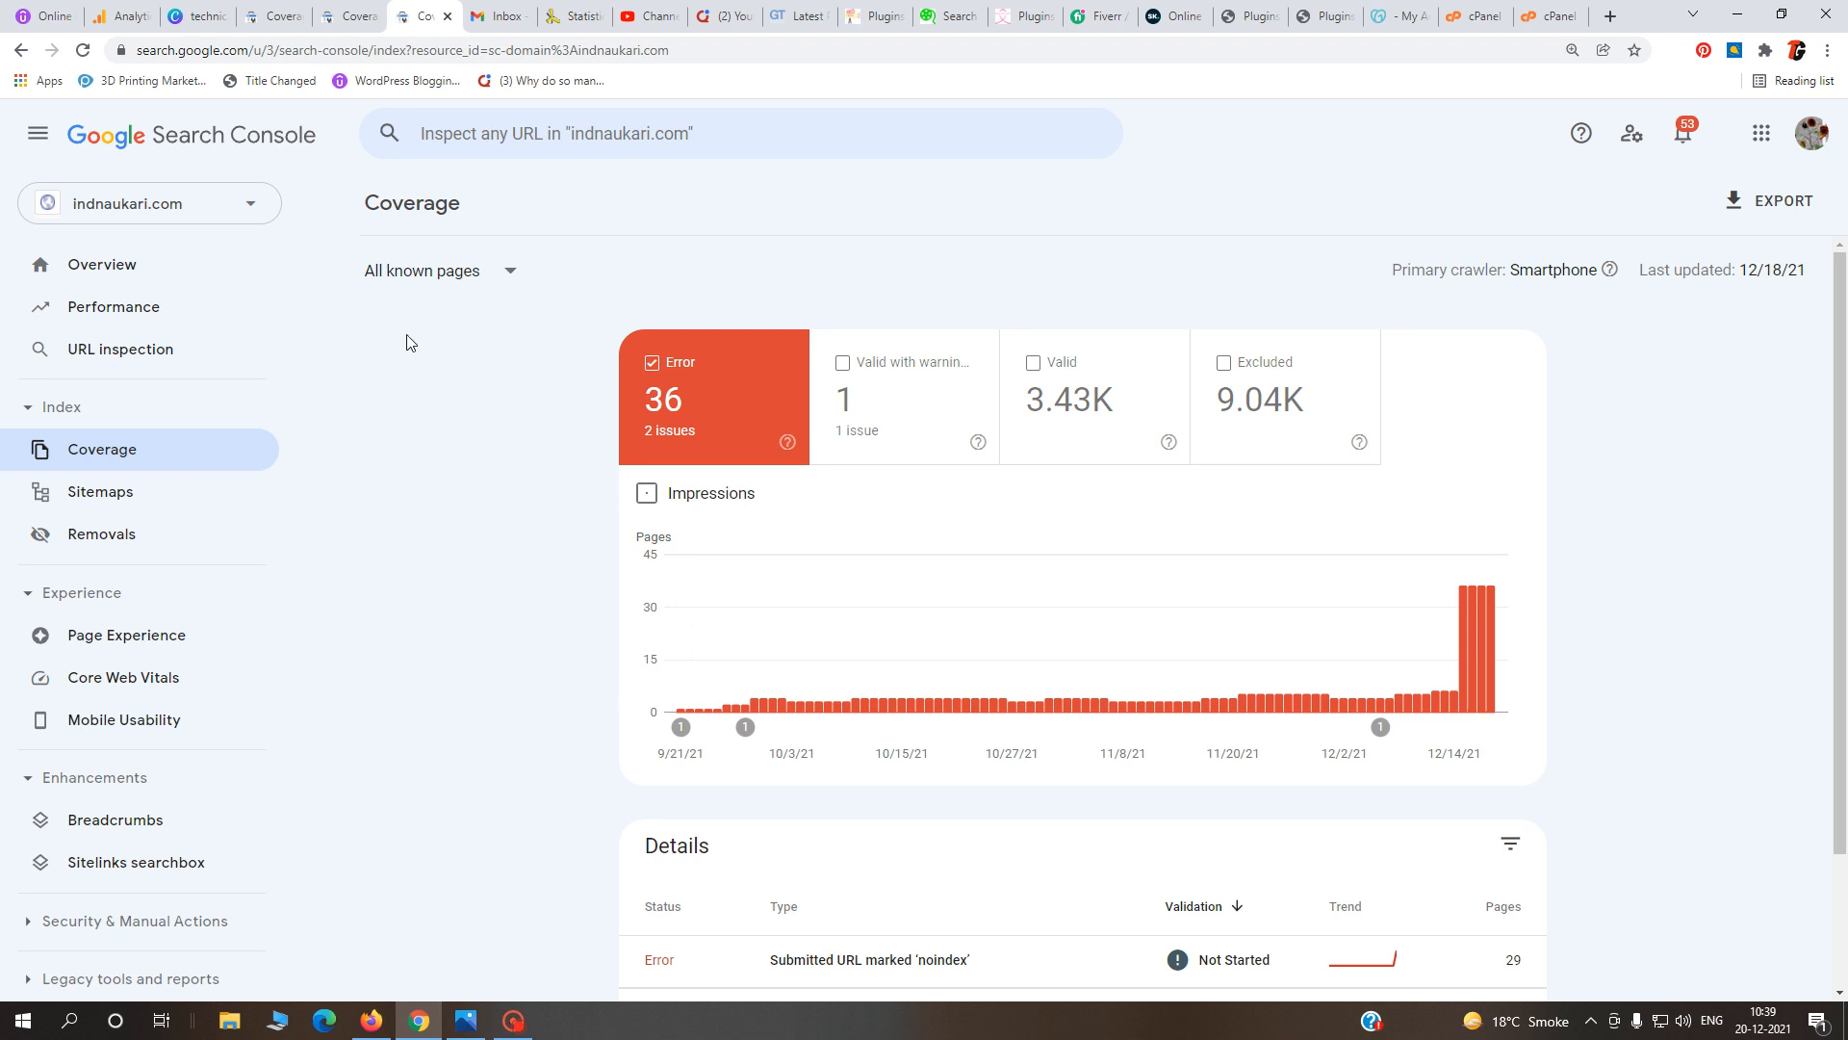
- Check the movieshdflex.com Coverage report and examine its "Submitted URL marked 'noindex'" issue, including validation status and example URLs
left_click(274, 18)
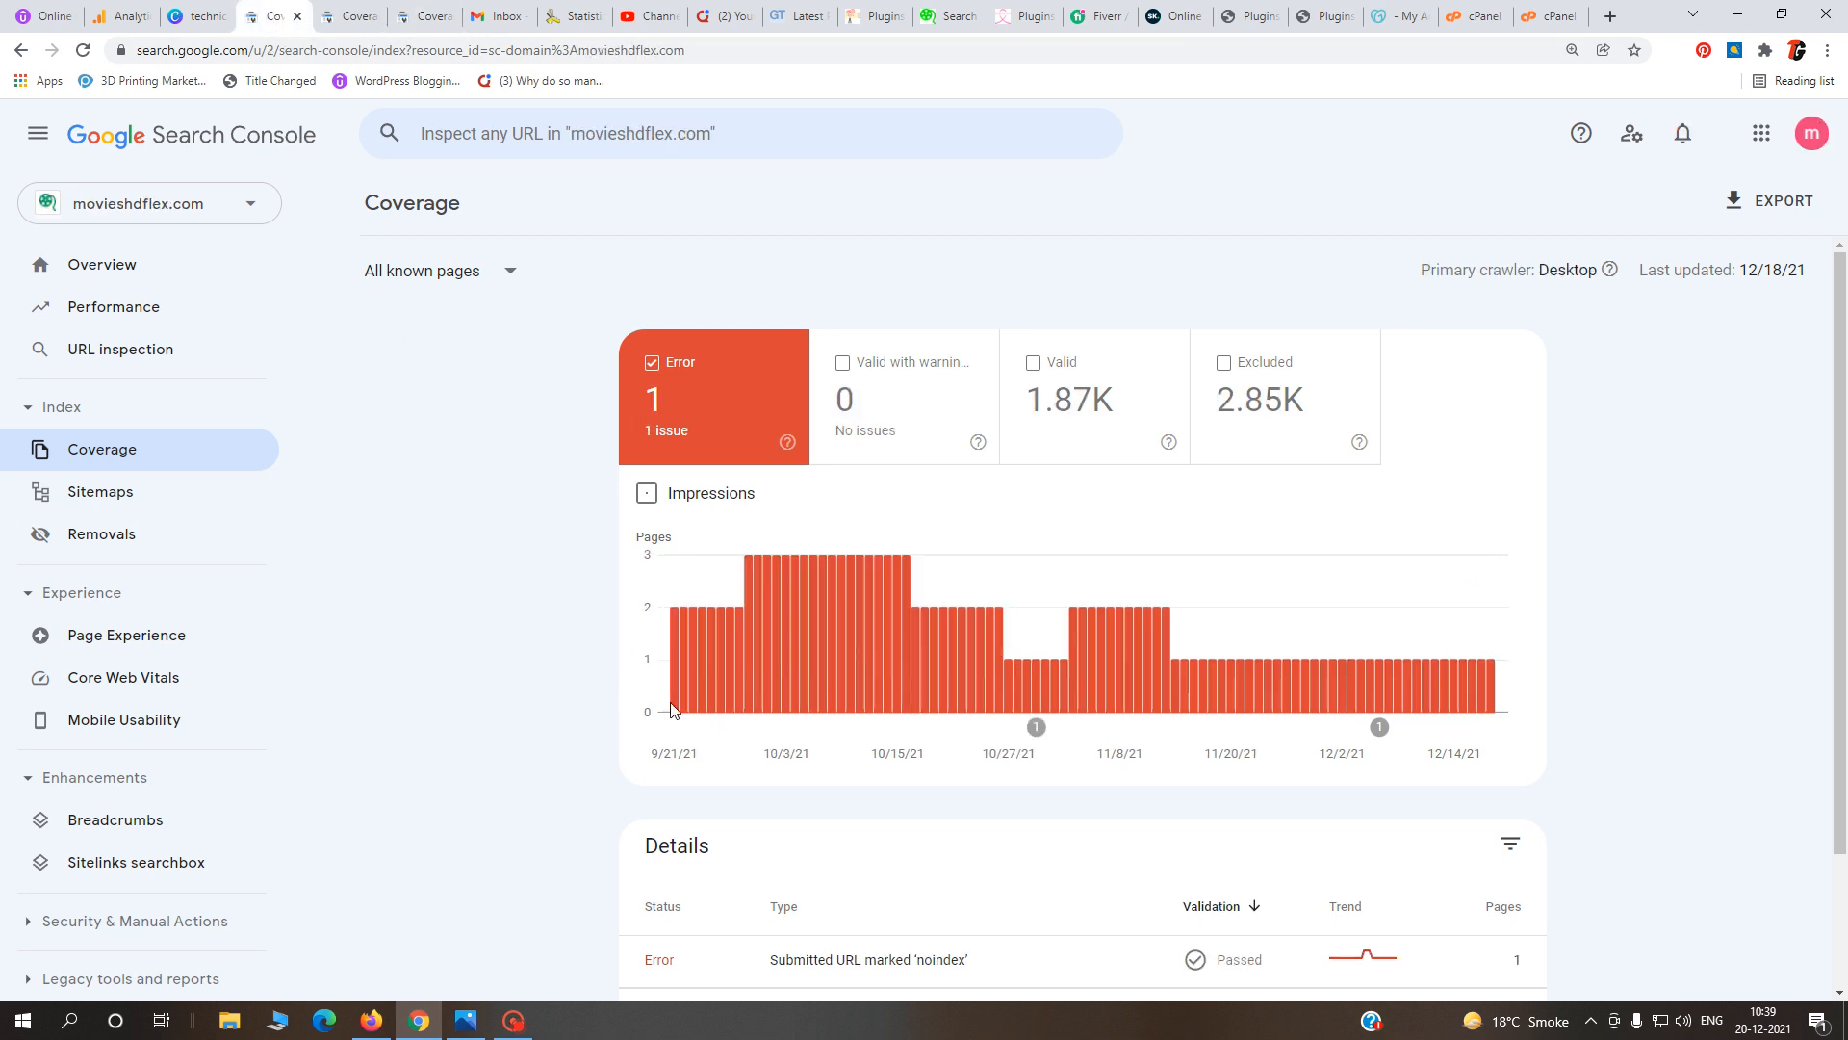
scroll(789, 751, "down", 2)
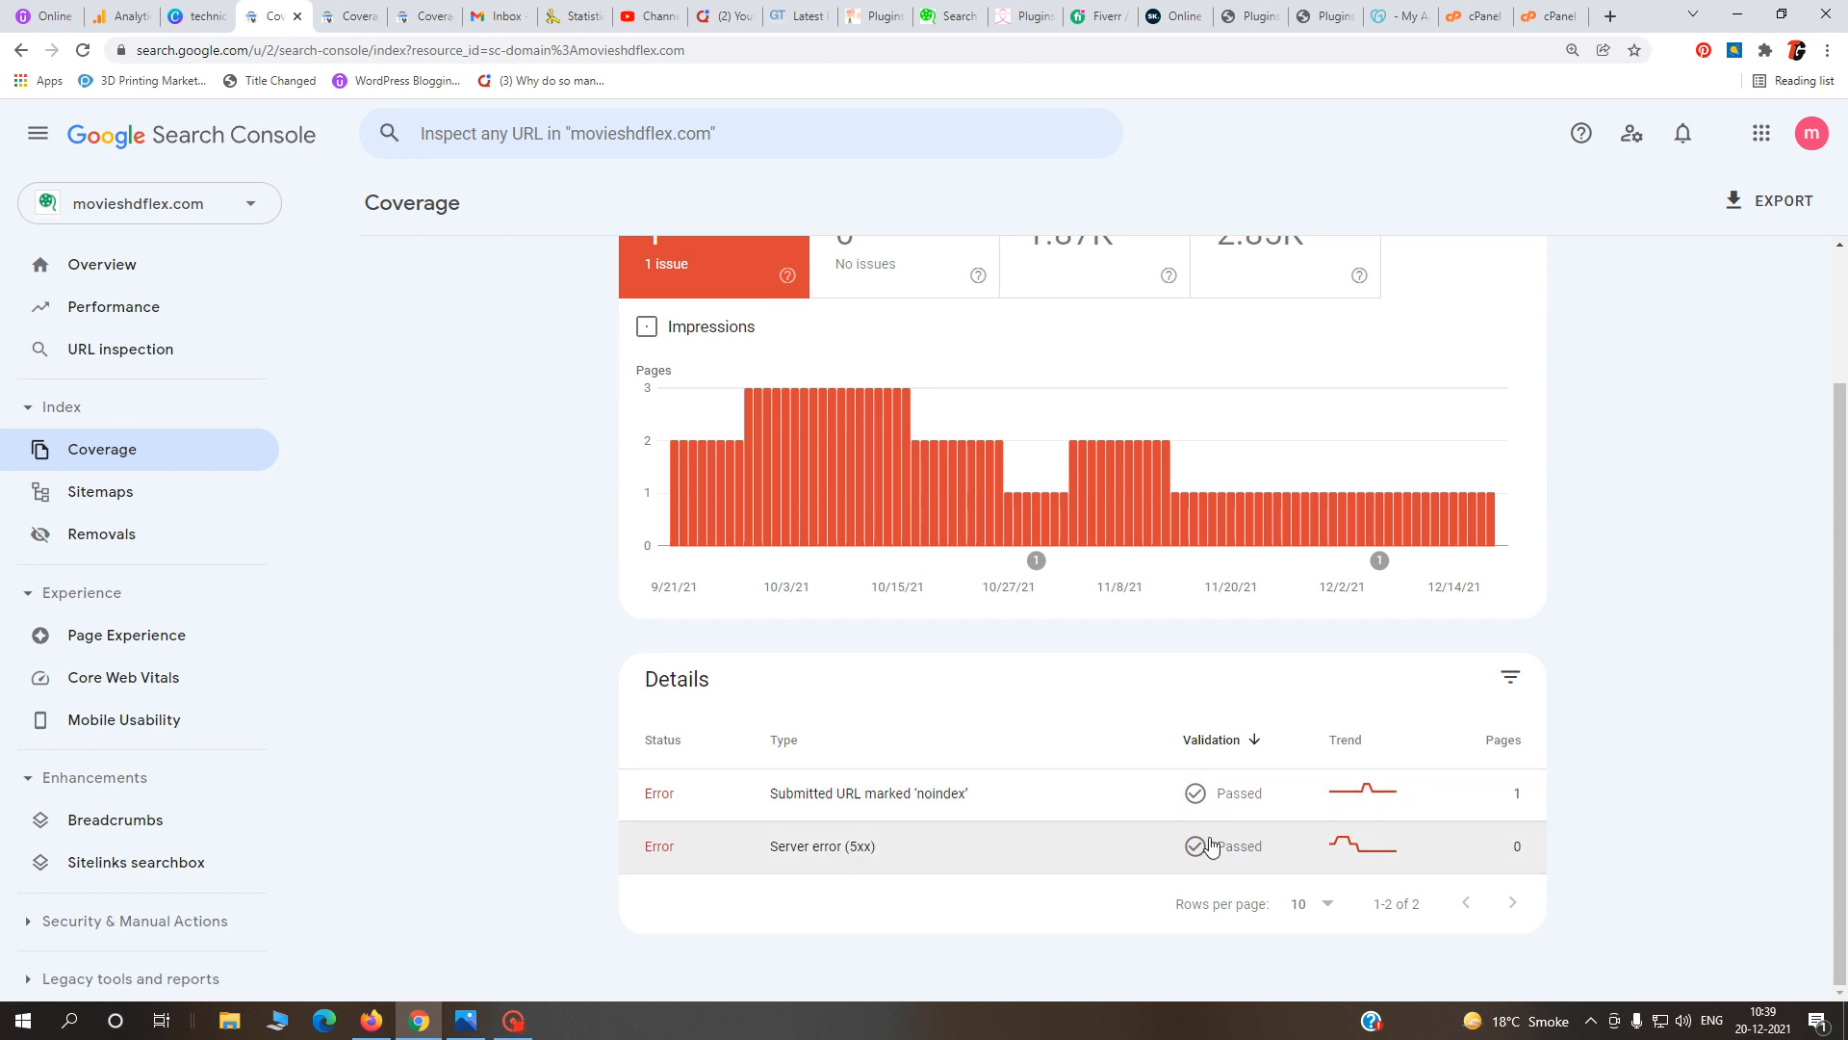
left_click(921, 799)
scroll(917, 797, "down", 1)
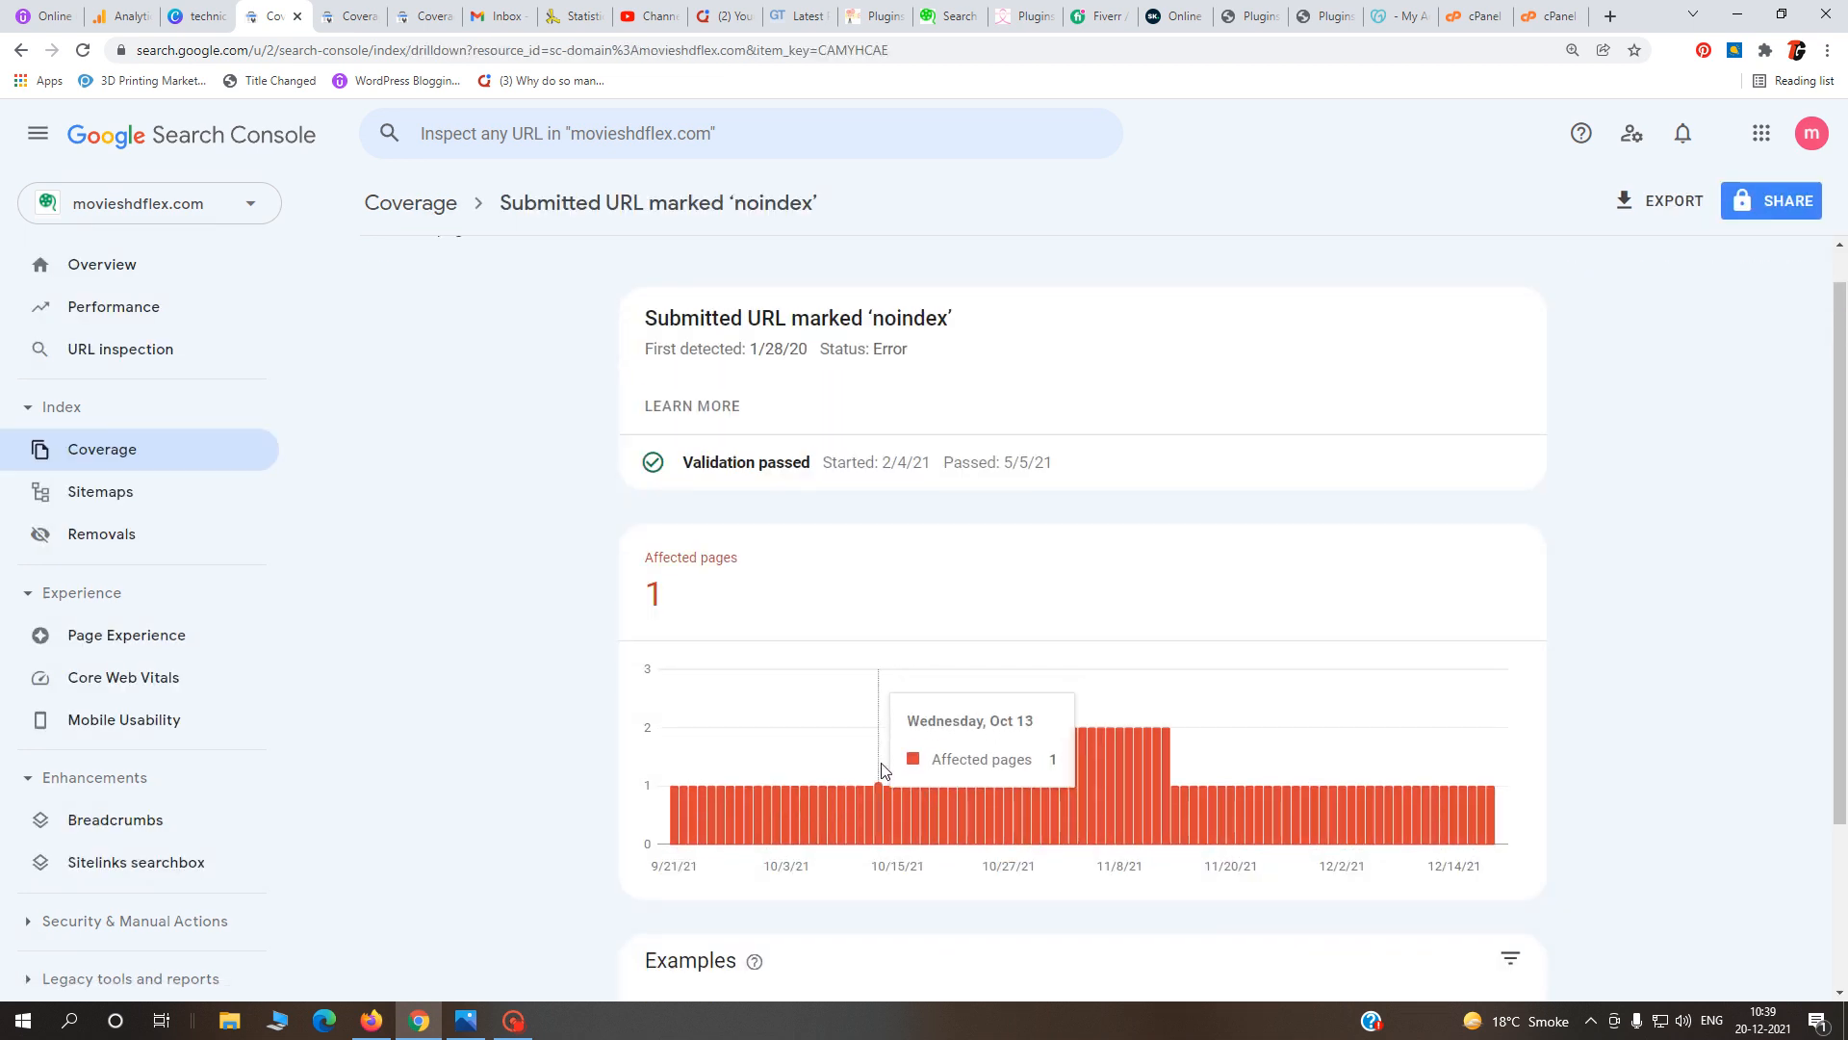
scroll(623, 829, "down", 2)
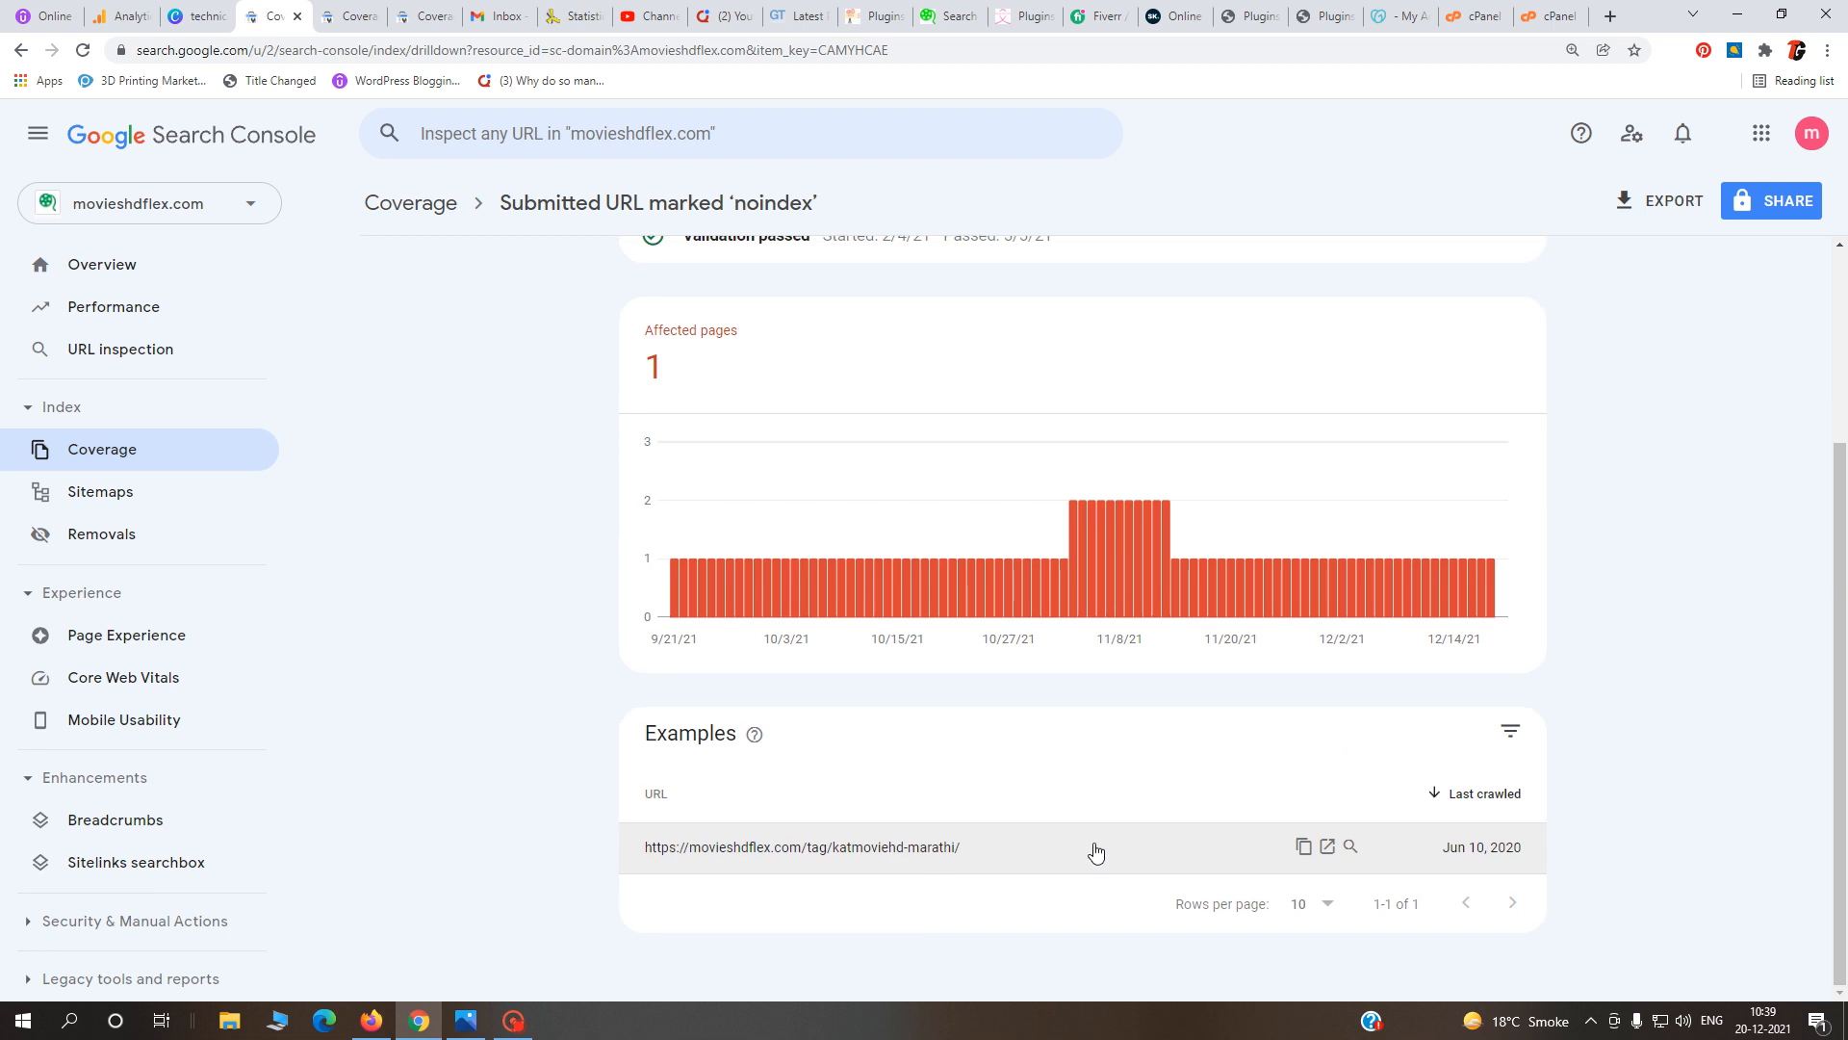
scroll(1095, 850, "up", 3)
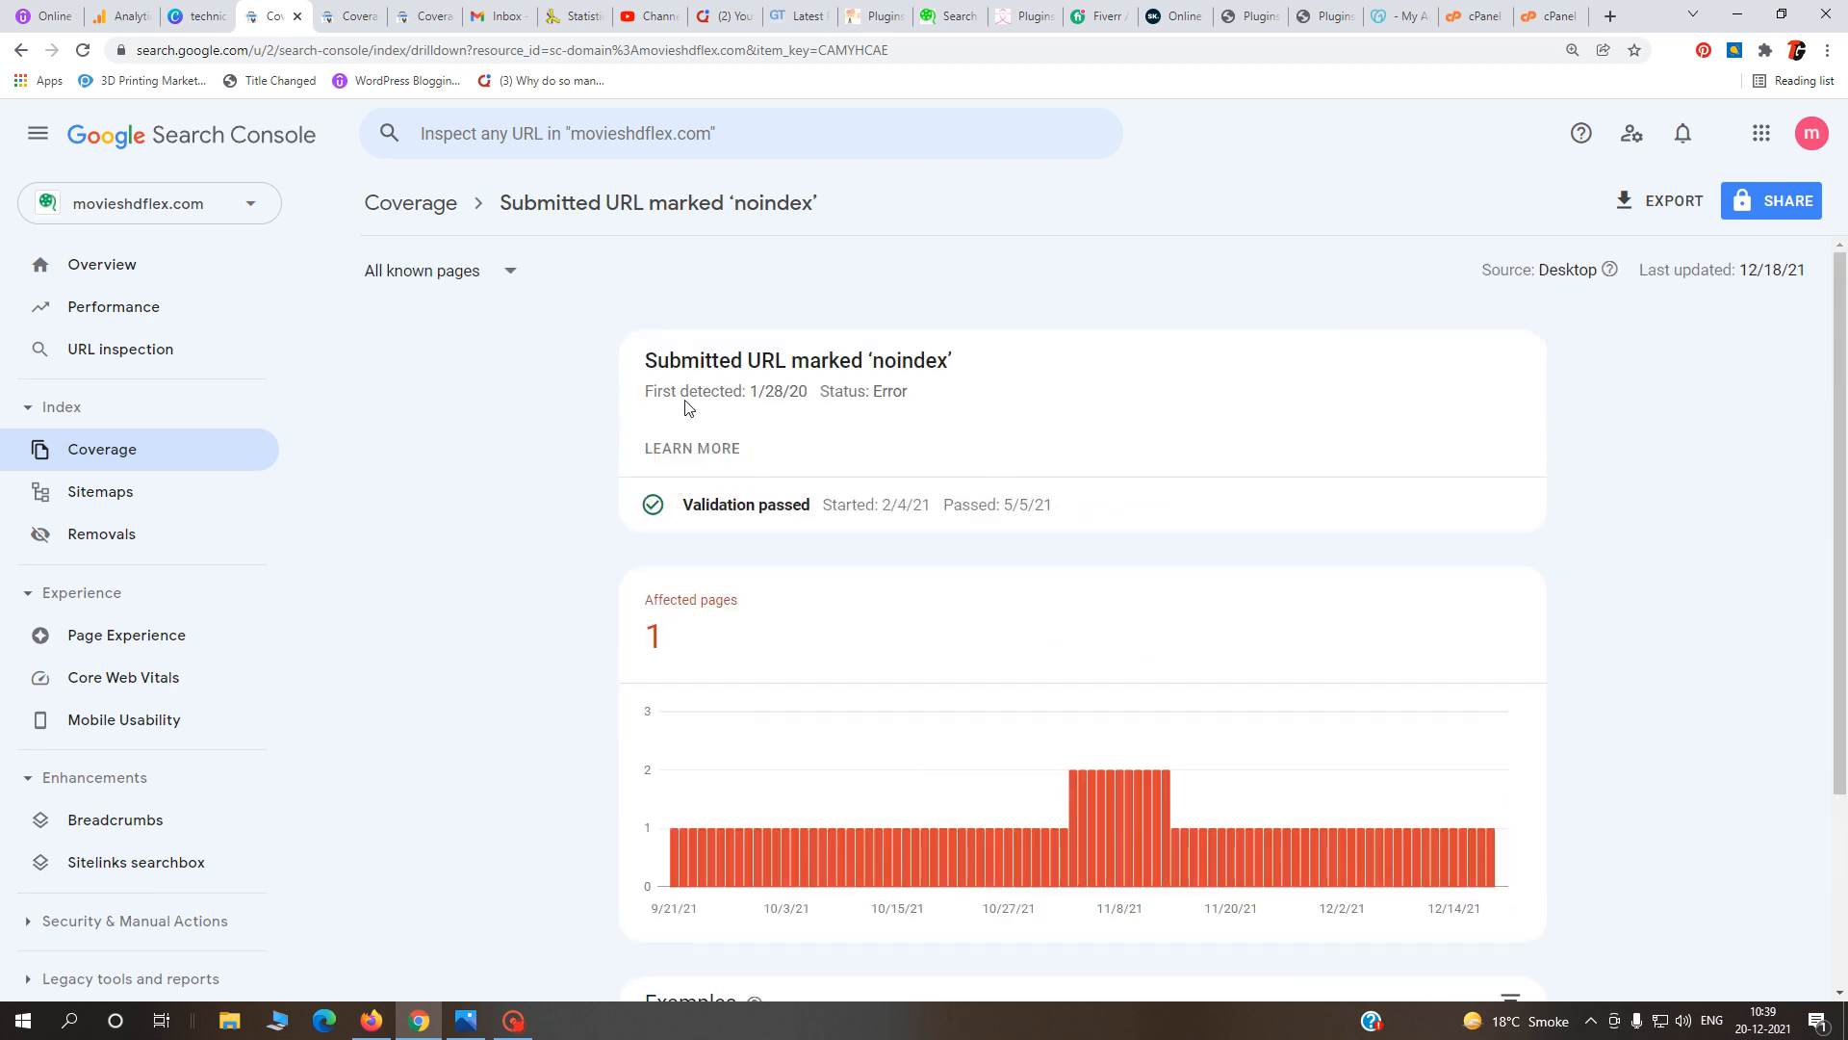
left_click_drag(644, 361, 977, 370)
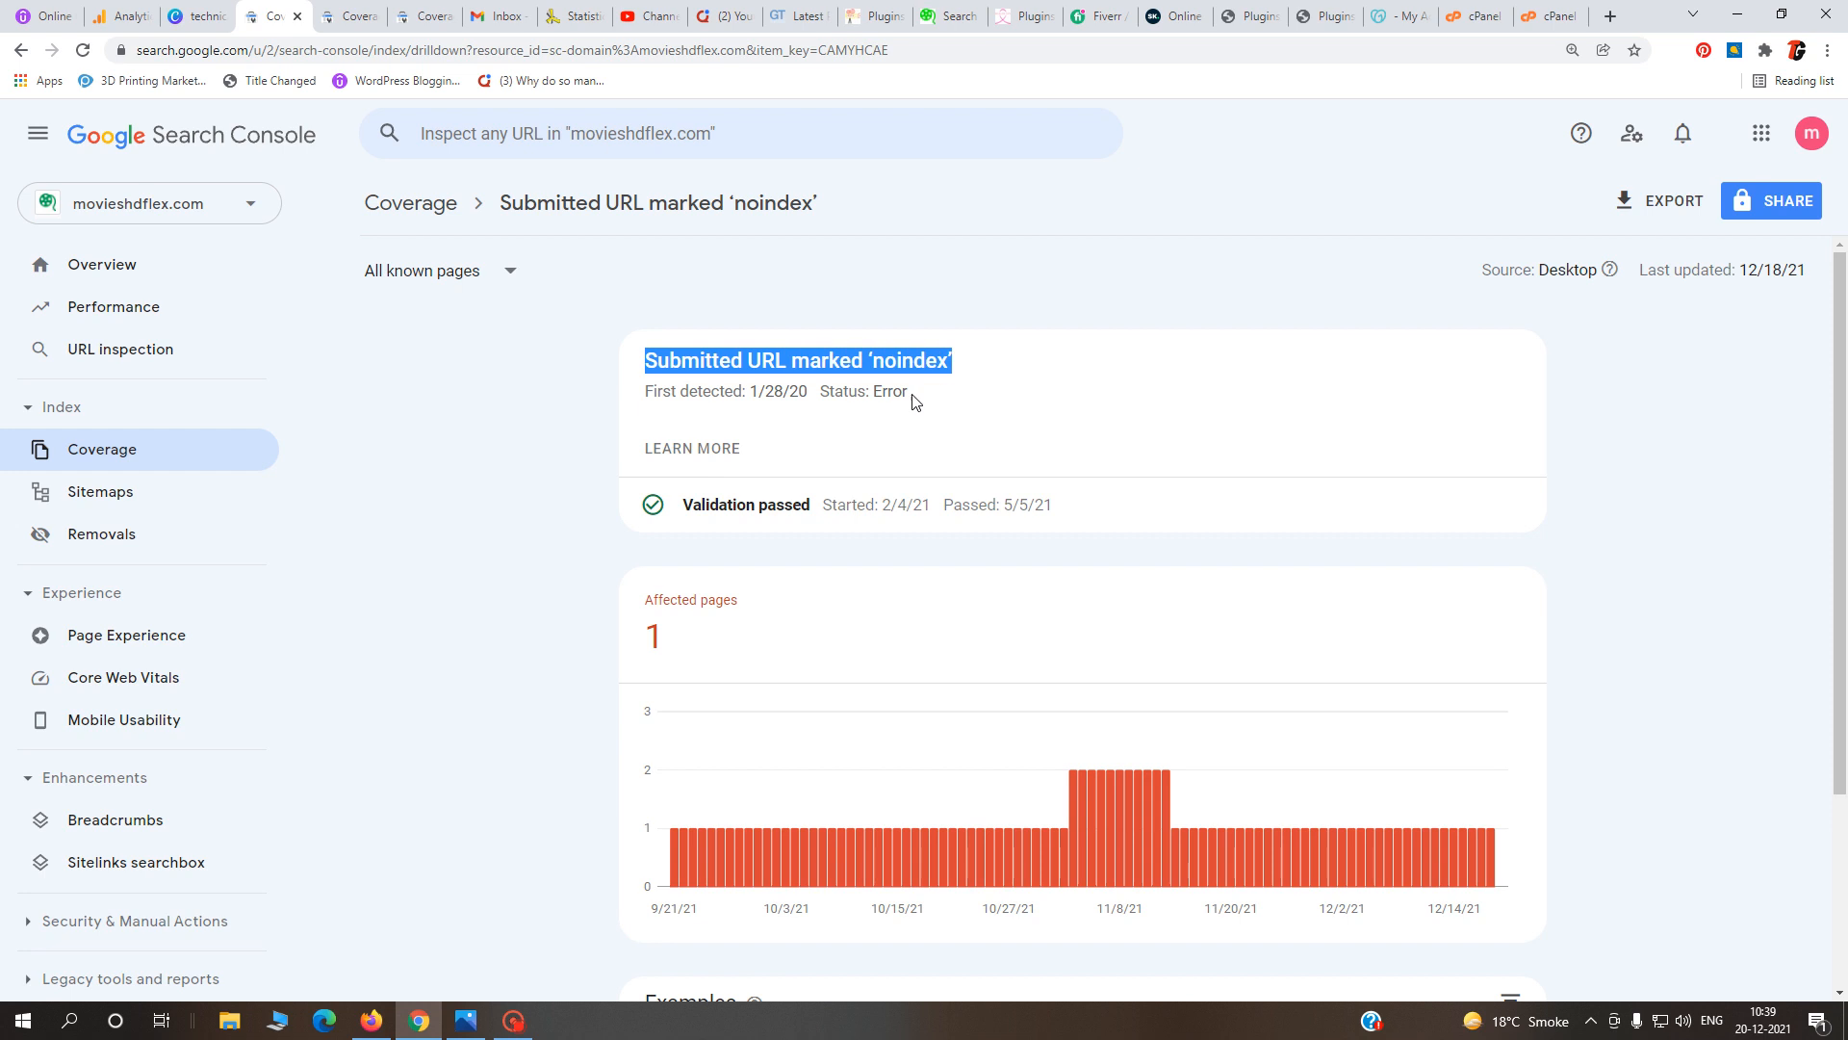
scroll(851, 679, "down", 3)
scroll(837, 747, "up", 3)
left_click(21, 50)
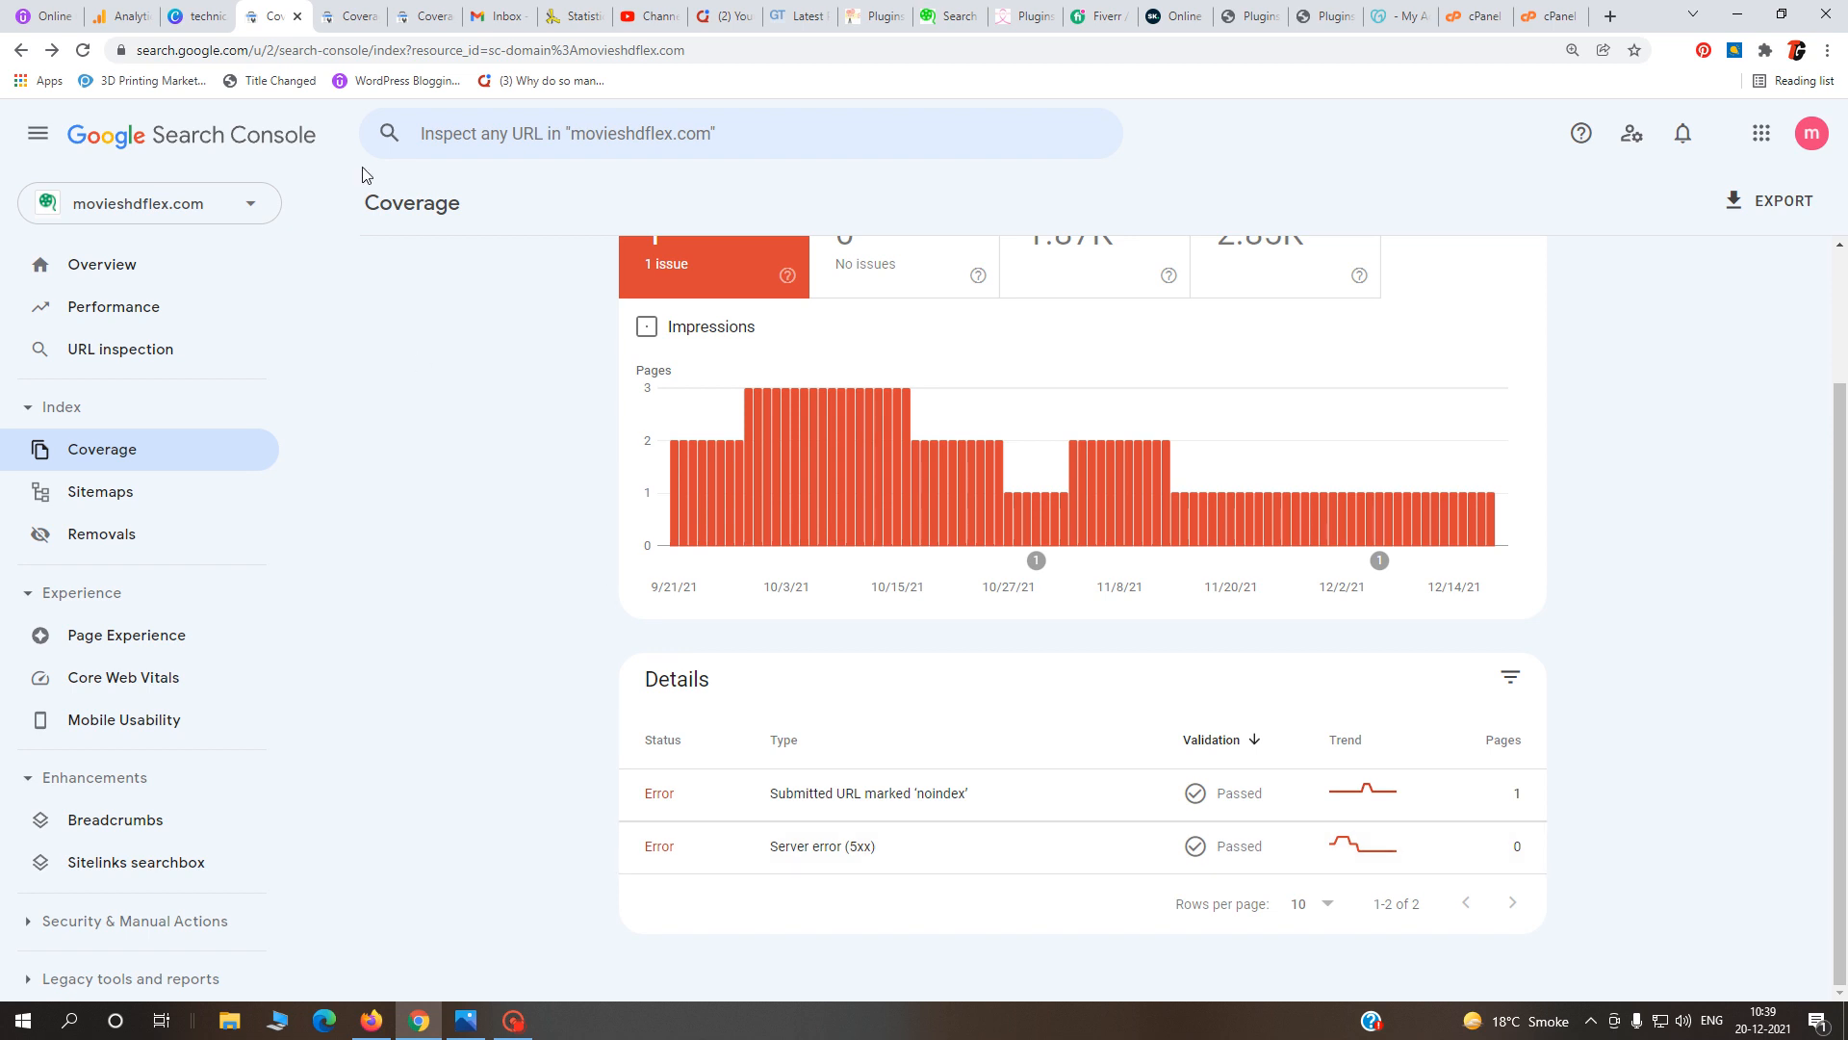
- Switch to the mantramovies.com property and review the error details in its Coverage report
left_click(346, 15)
scroll(851, 591, "down", 4)
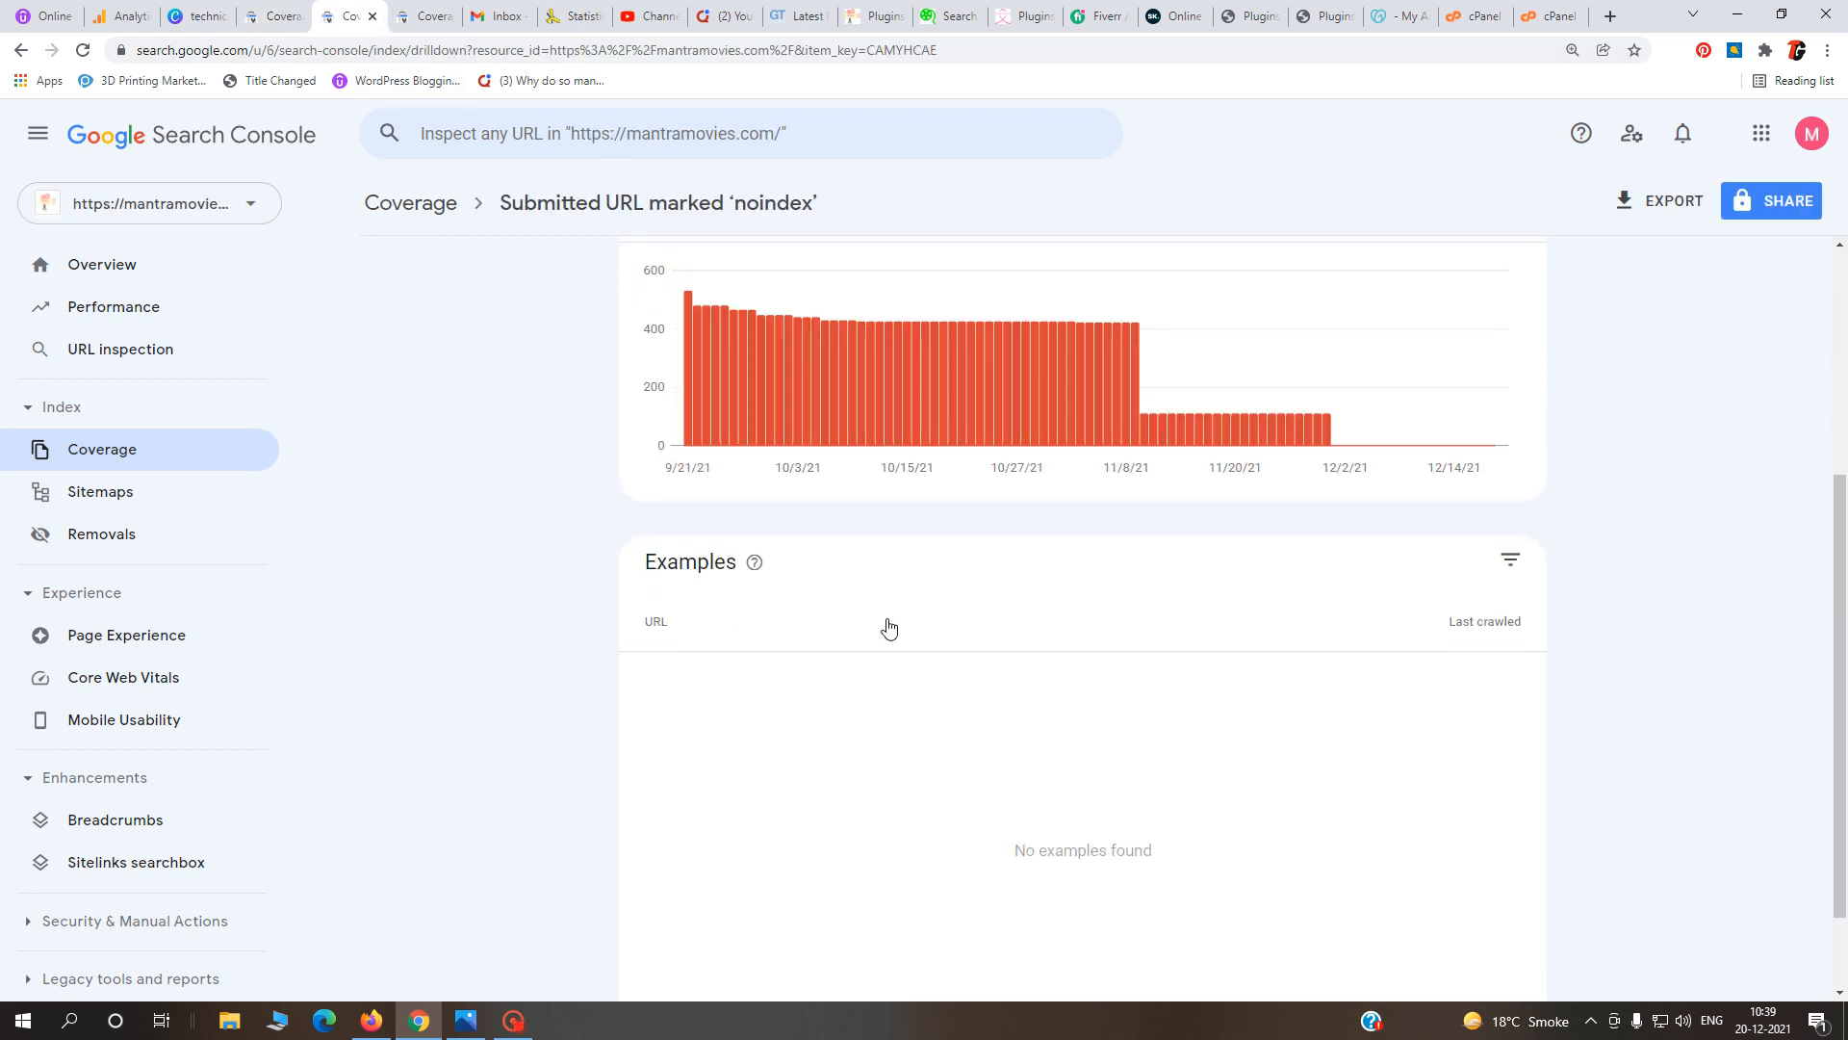
scroll(978, 655, "up", 4)
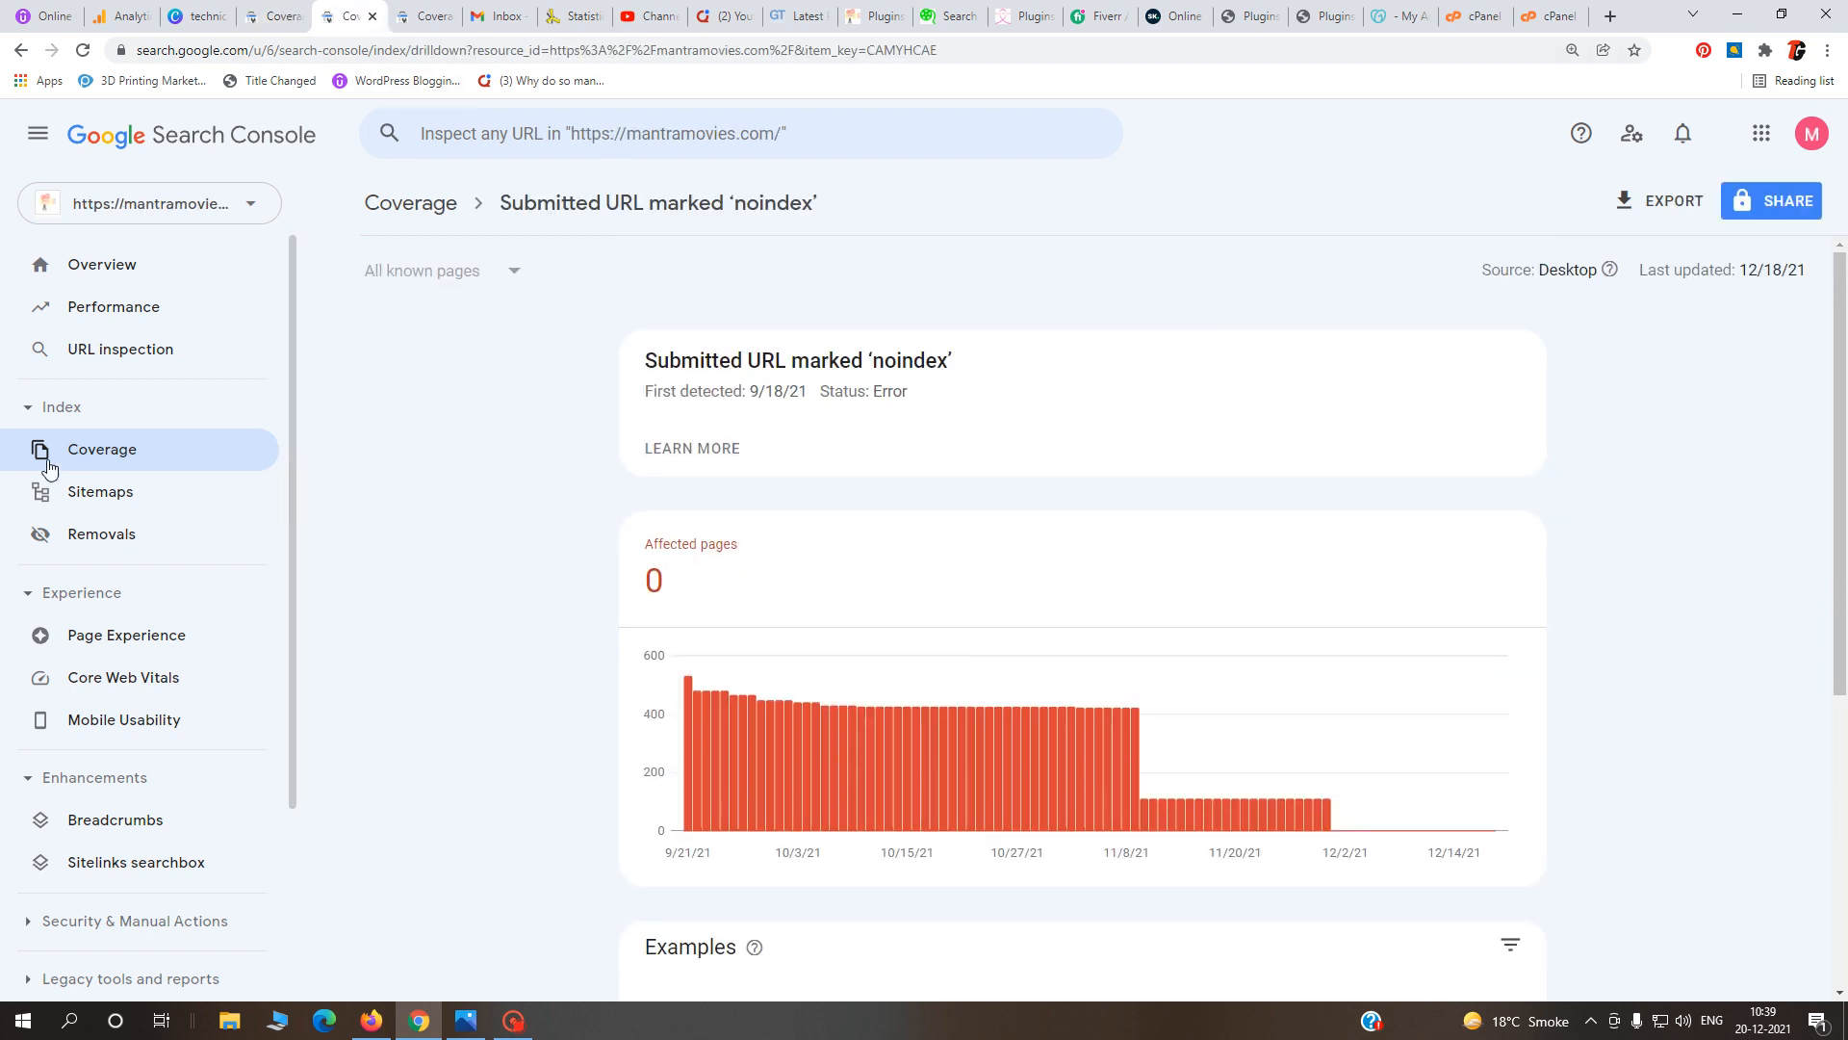
left_click(57, 454)
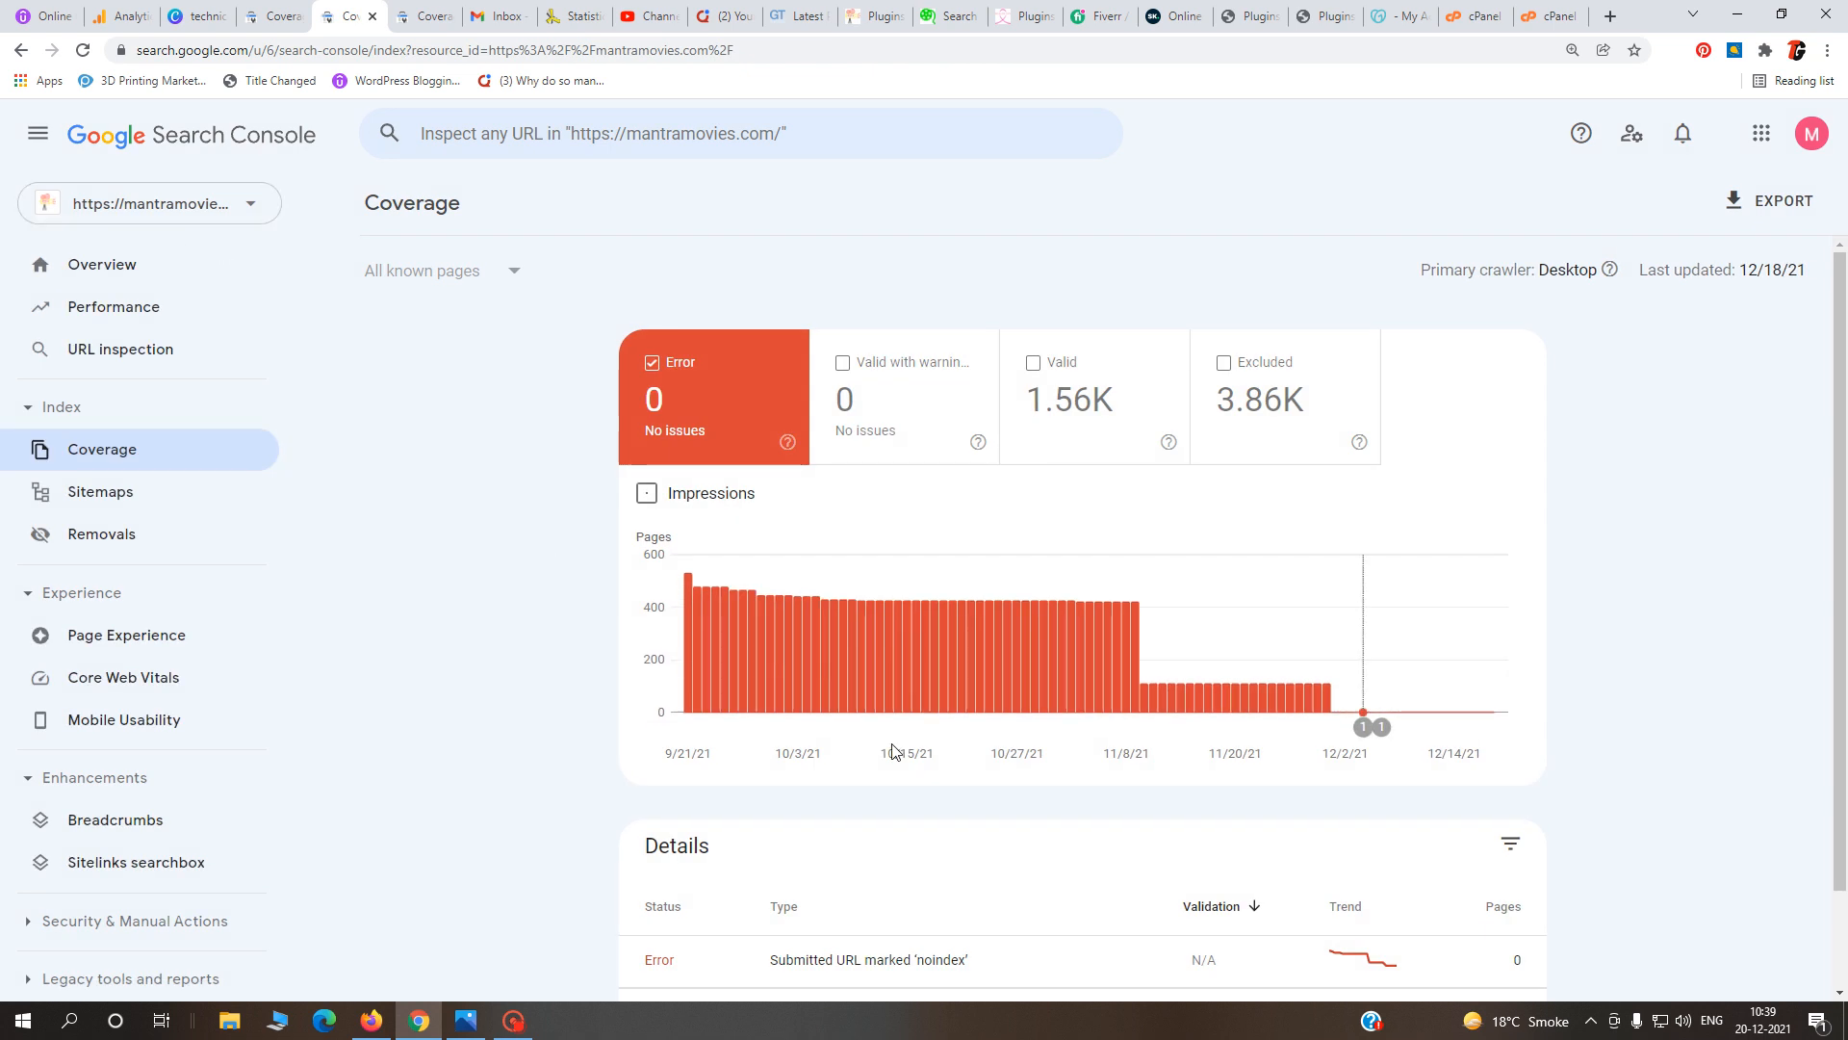
scroll(991, 758, "down", 1)
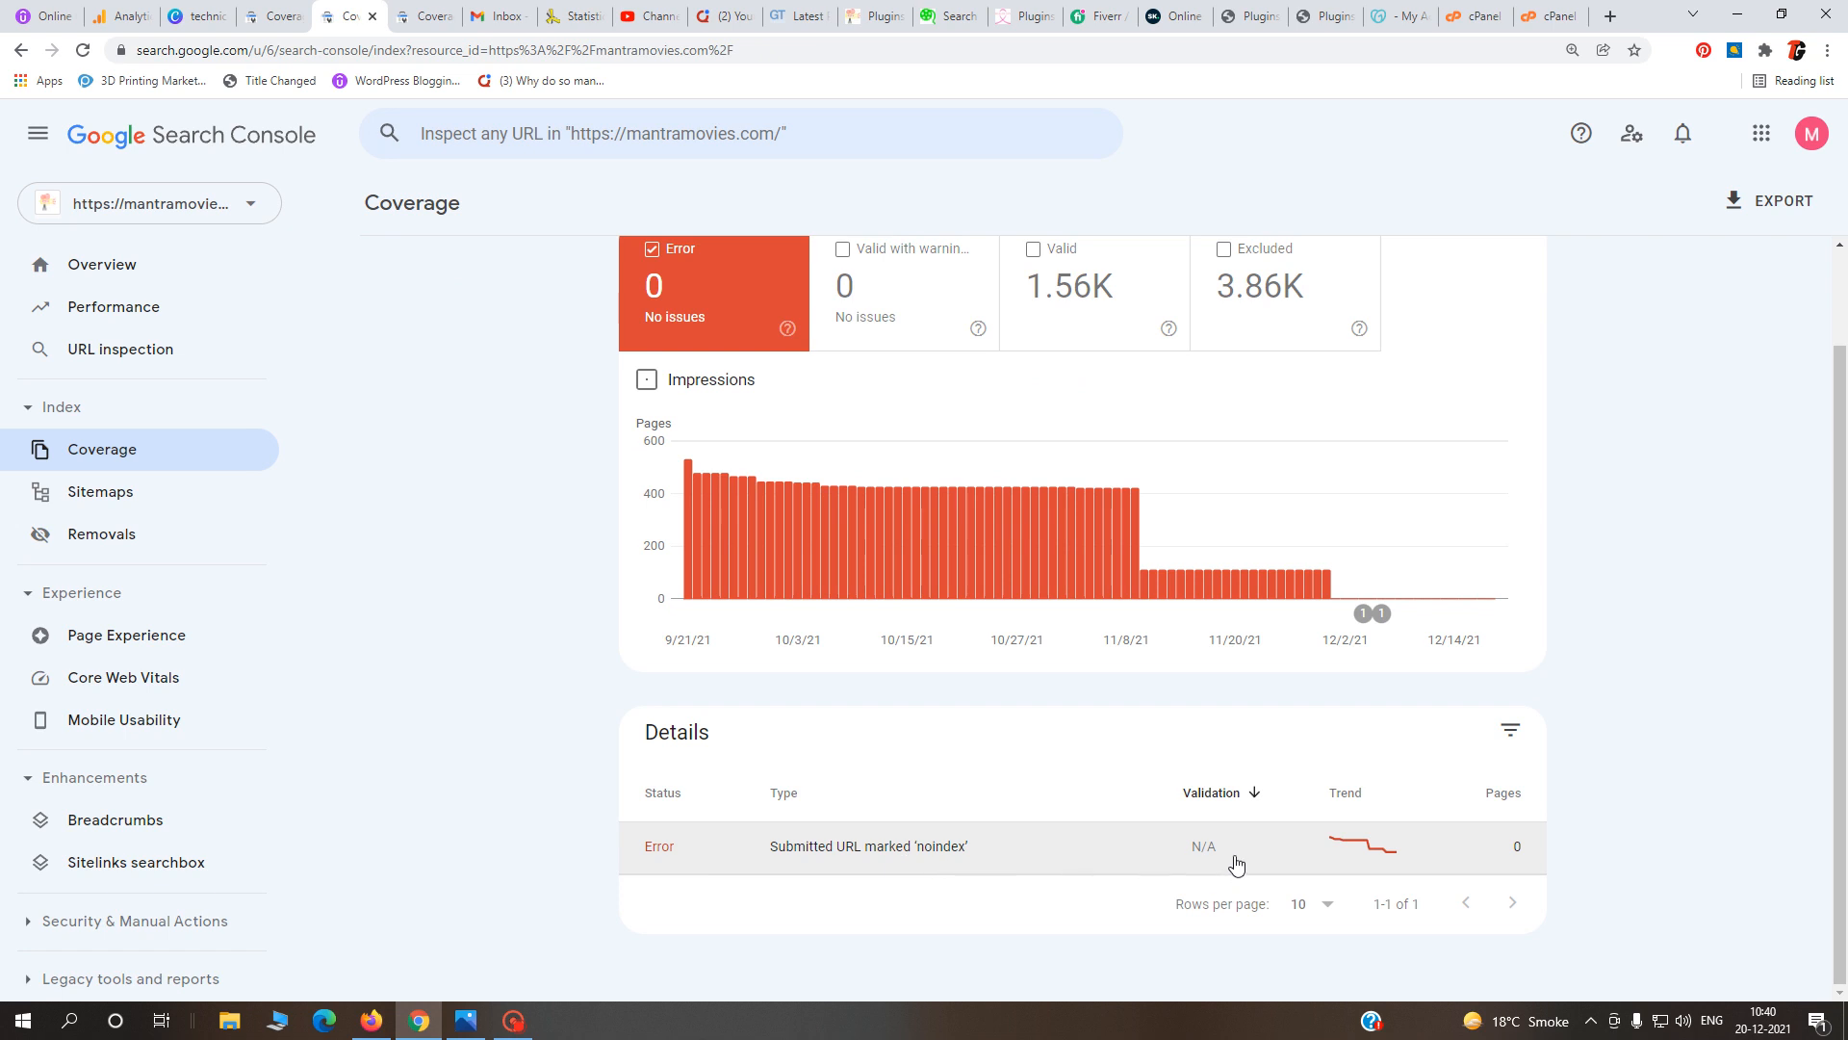
- Open the "Submitted URL marked 'noindex'" issue for mantramovies.com and examine its affected pages and examples
left_click(910, 849)
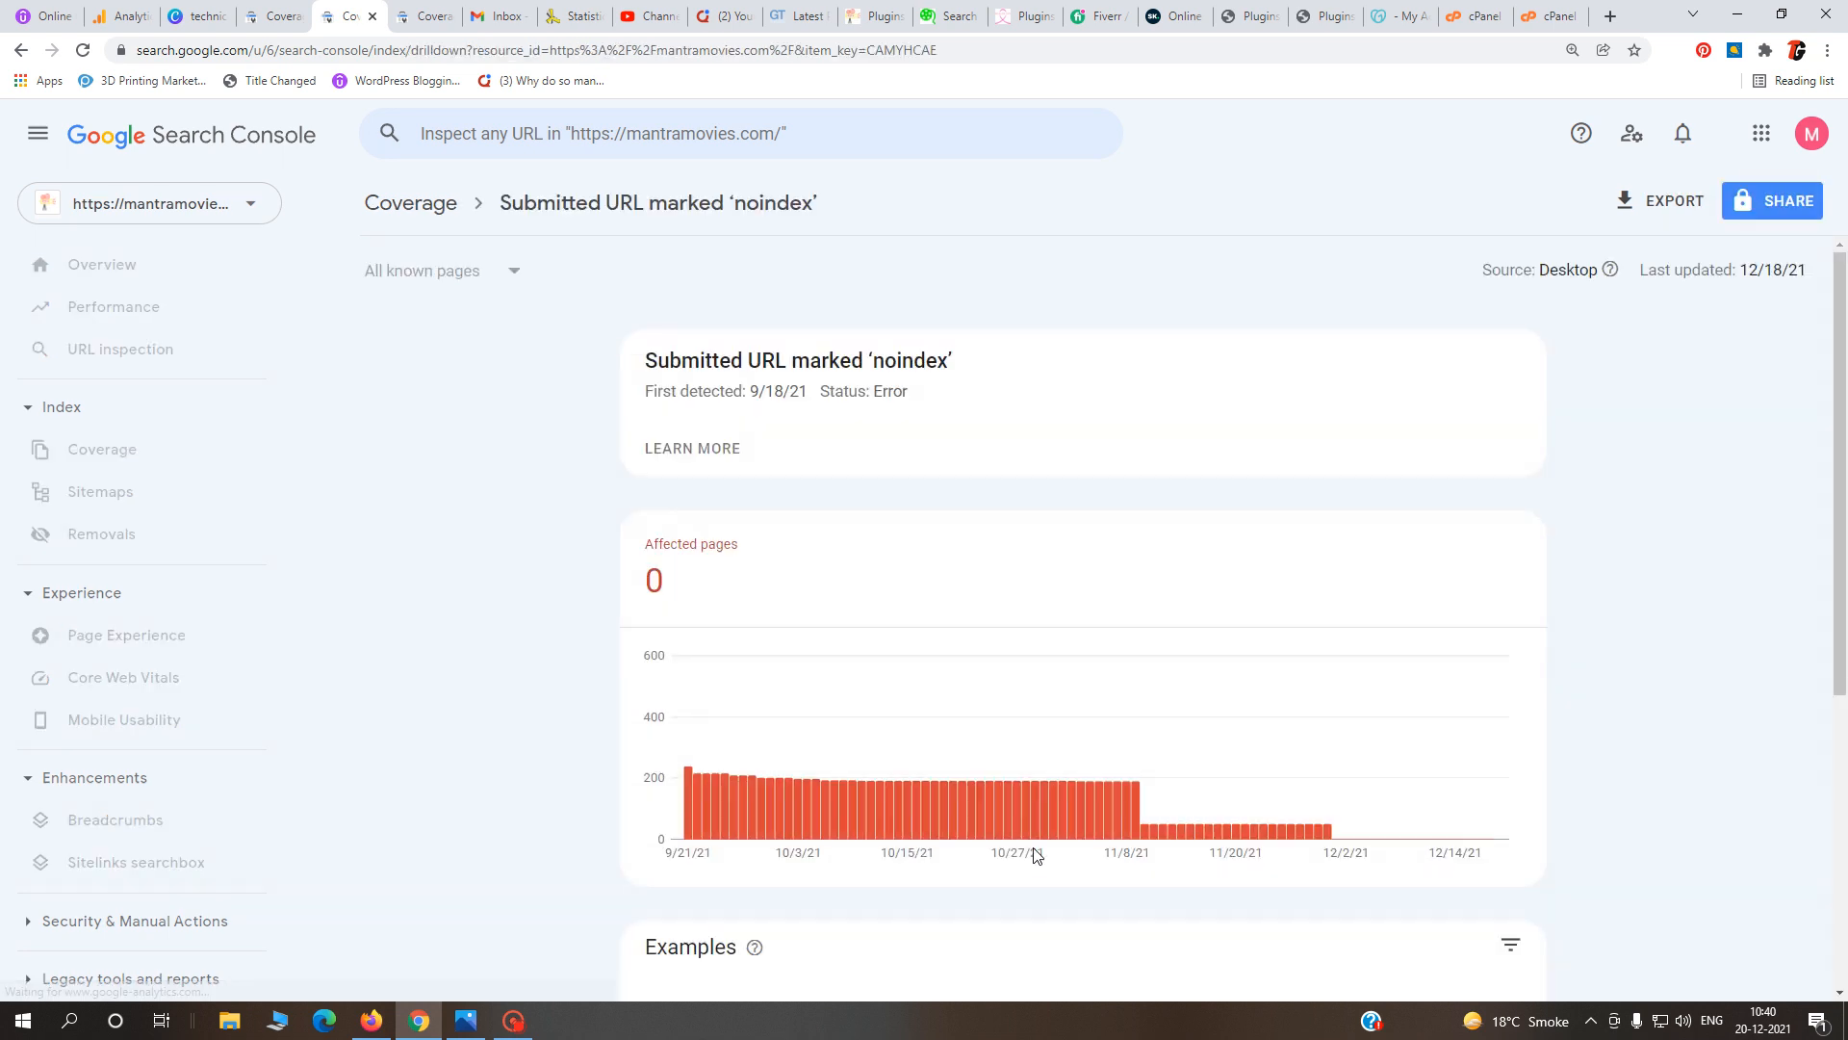
scroll(1120, 850, "down", 4)
scroll(905, 436, "up", 3)
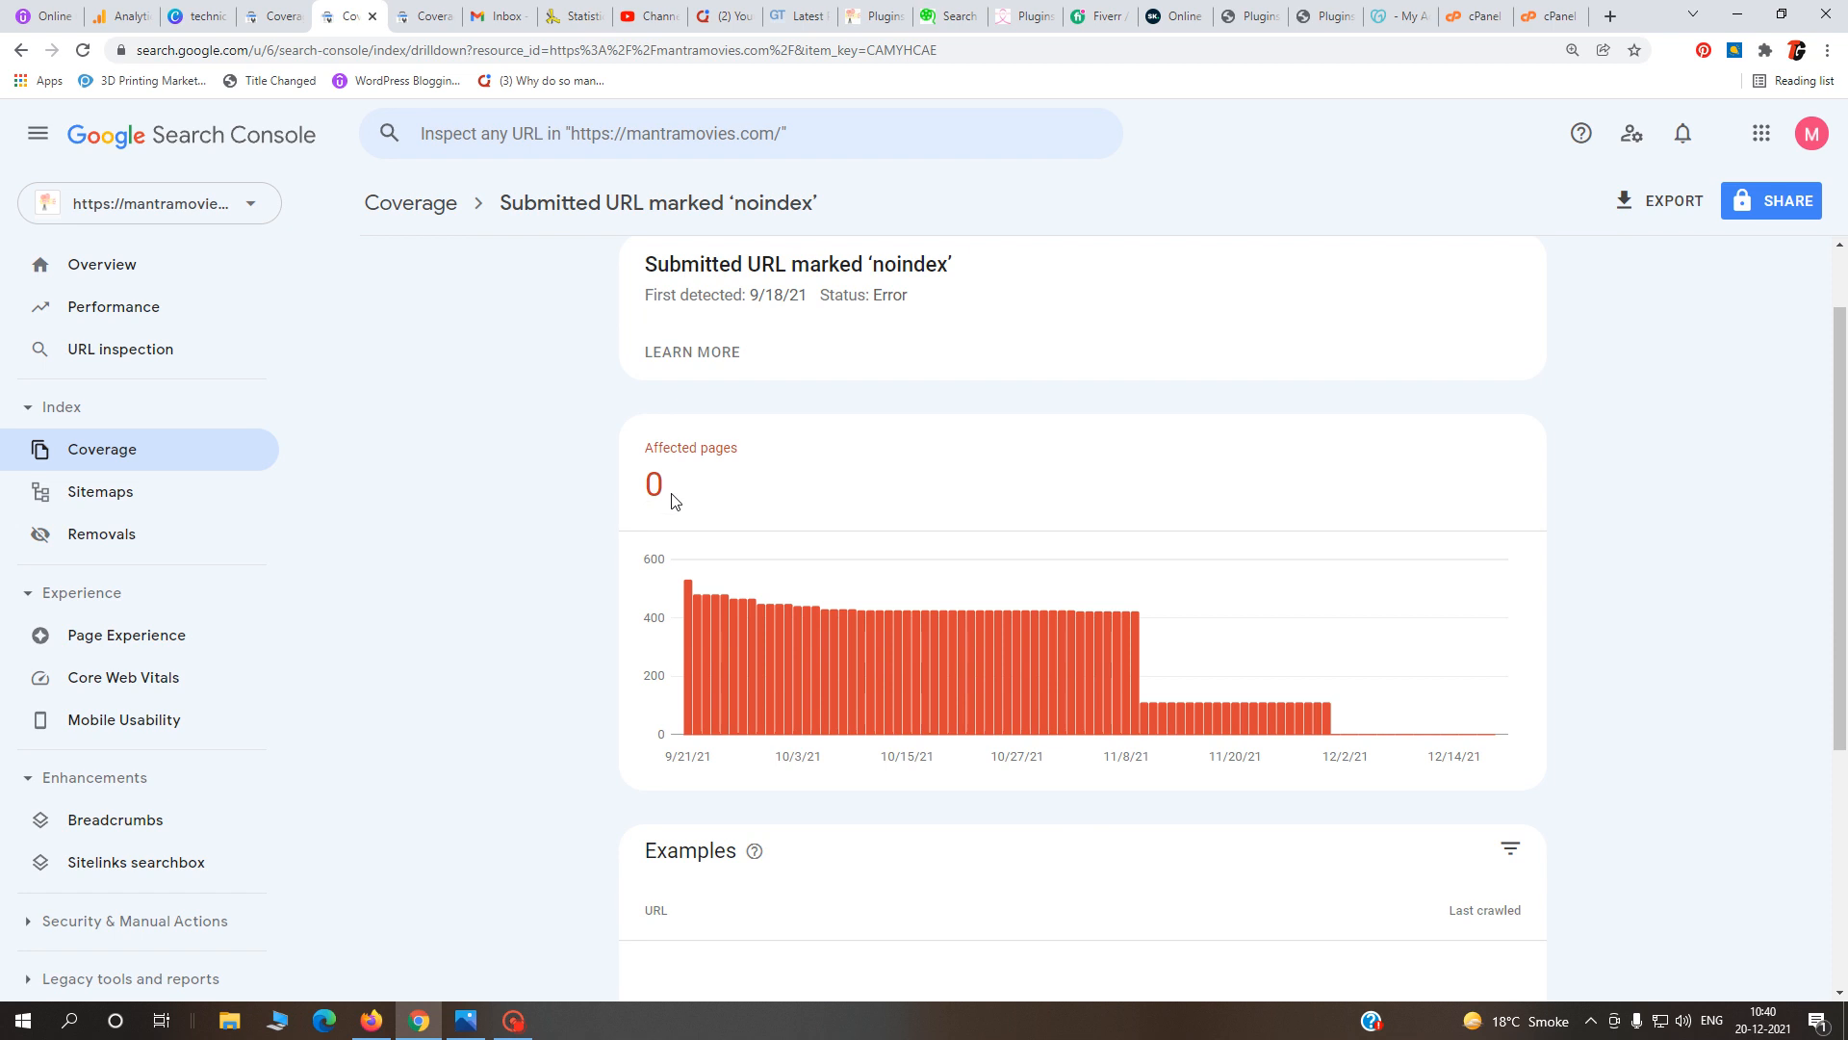
left_click_drag(672, 499, 636, 501)
- Return to the indnaukari.com Coverage report and review the two error types listed in its details
left_click(428, 16)
scroll(1014, 628, "down", 2)
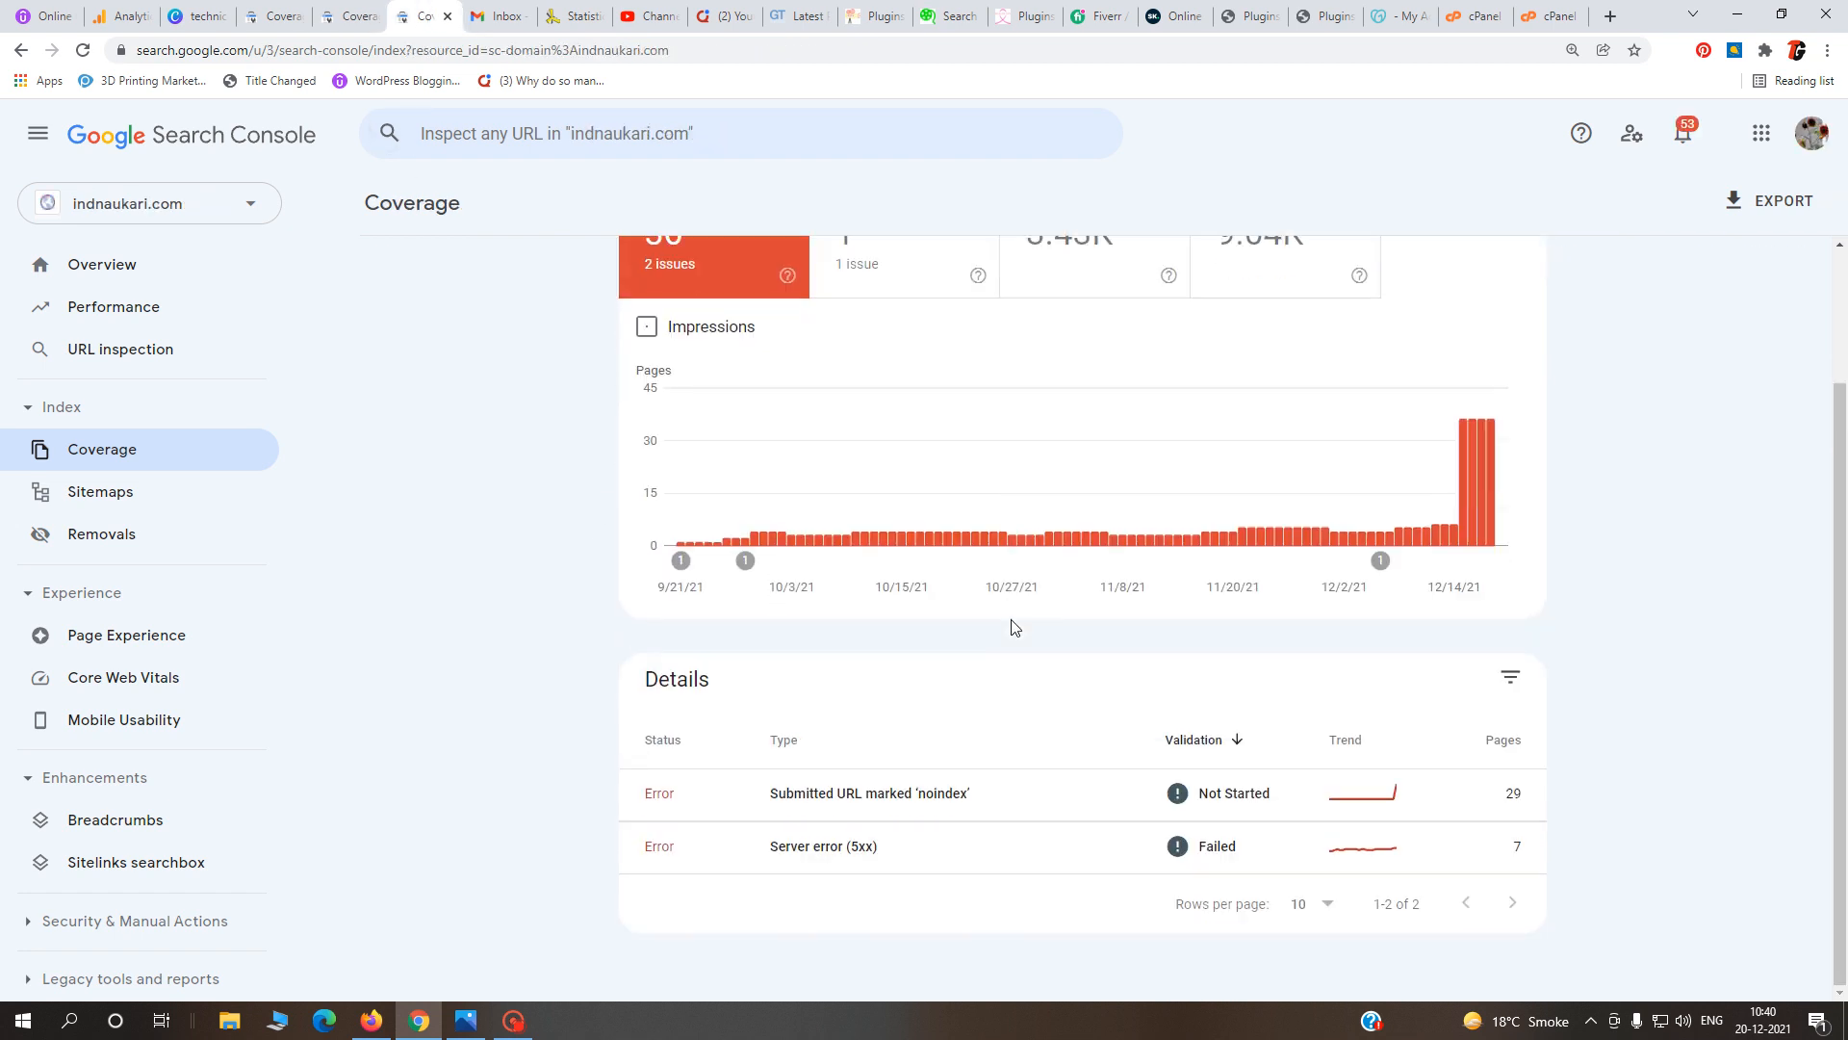
left_click_drag(895, 862, 761, 812)
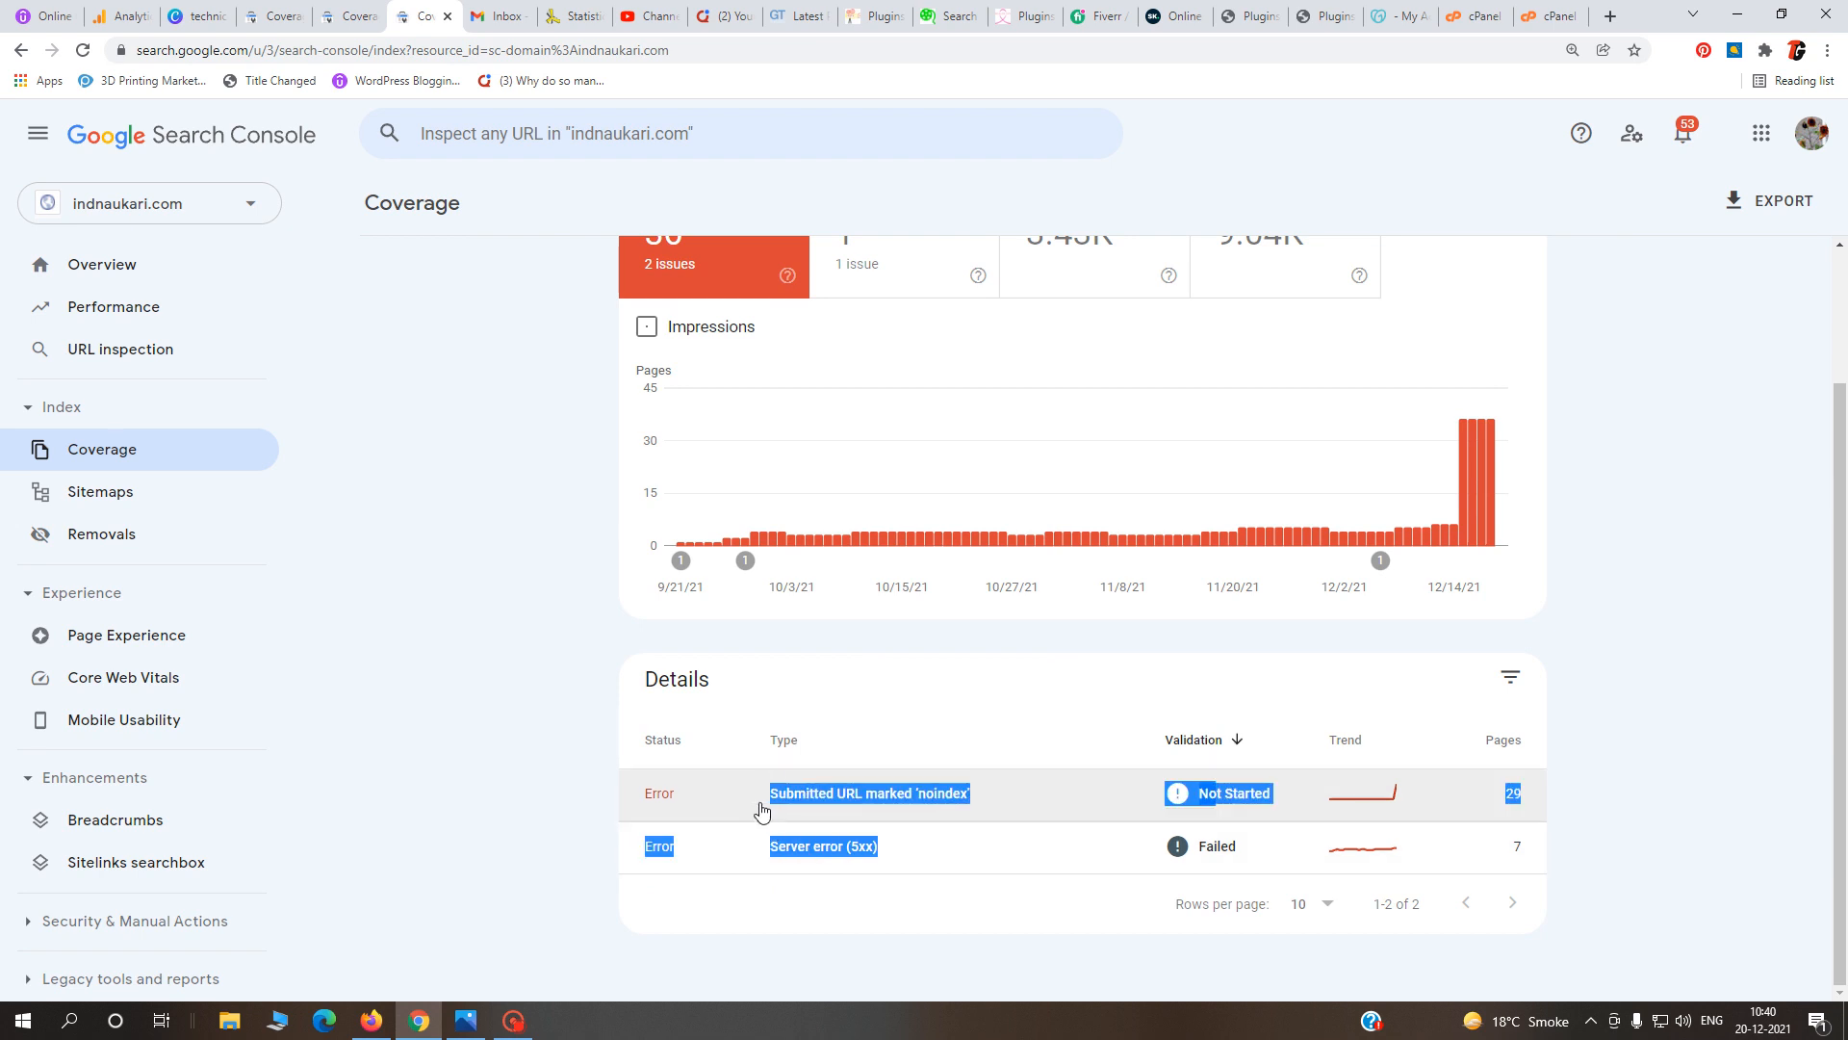
left_click(495, 771)
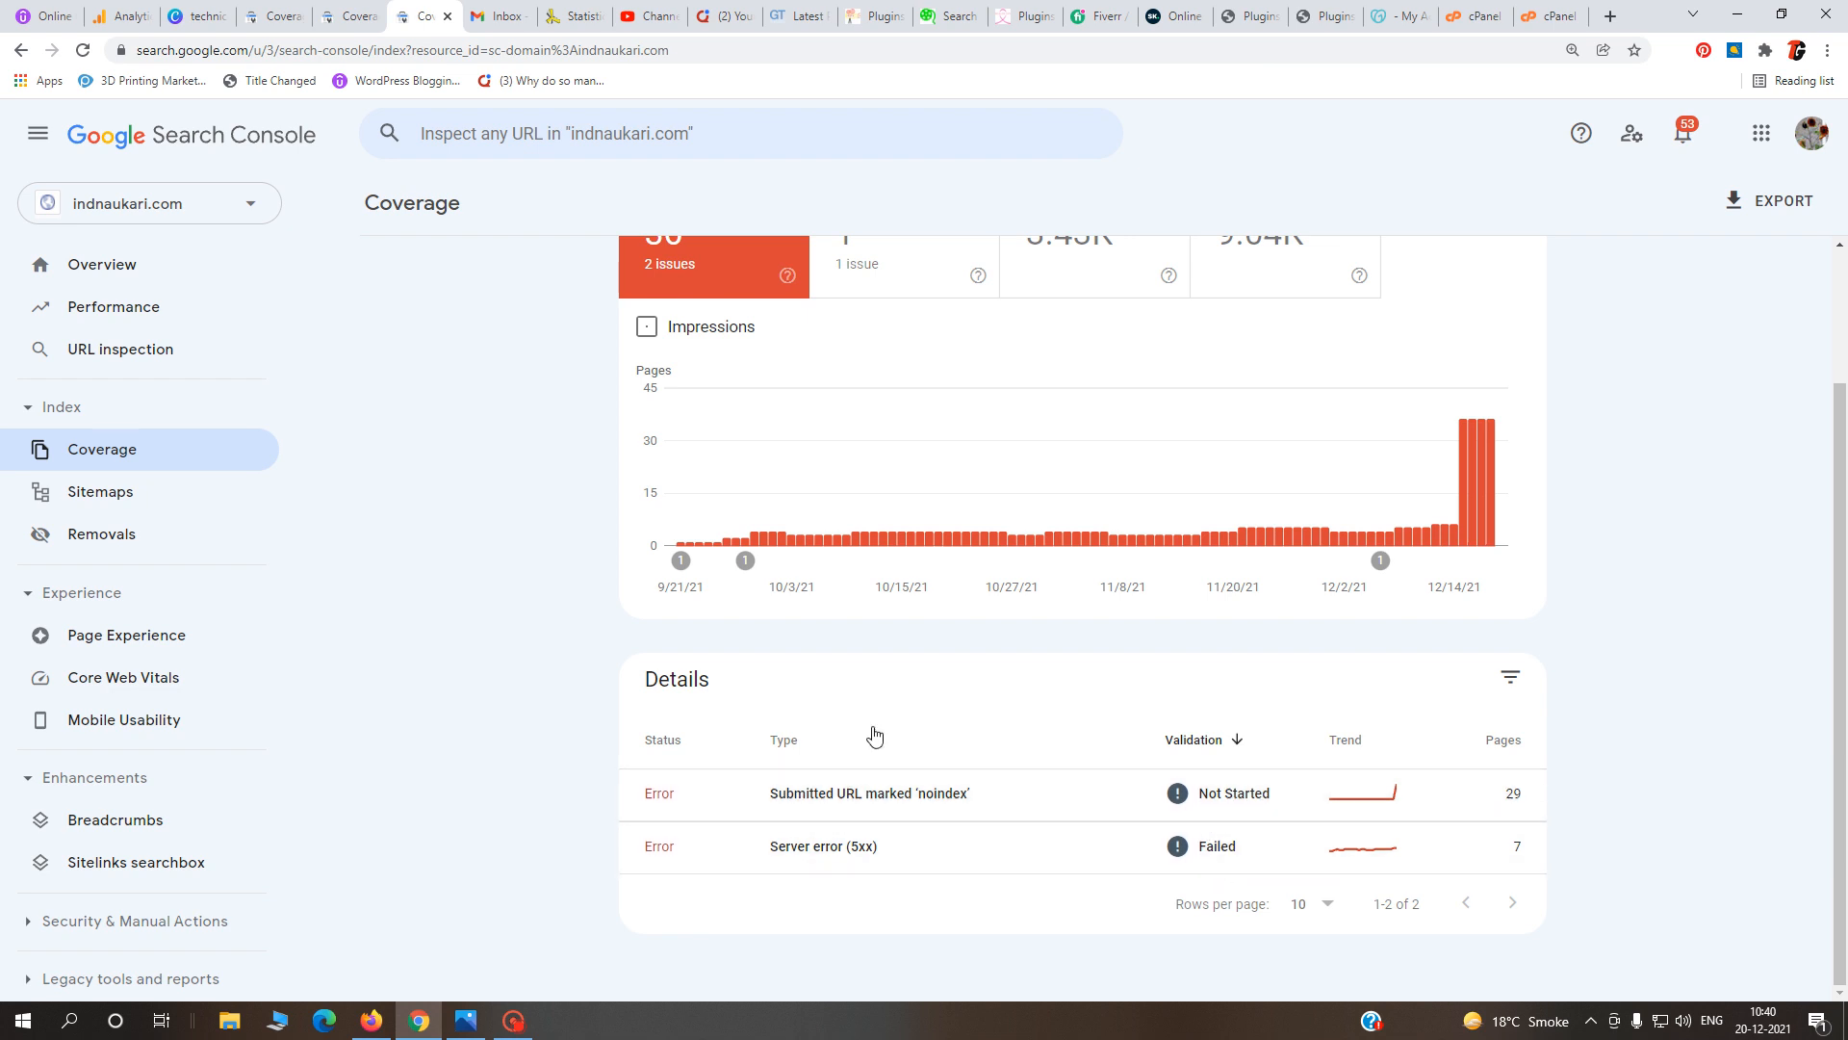
- Compare the affected pages and examples of the 'noindex' issue for movieshdflex.com and mantramovies.com
left_click(260, 16)
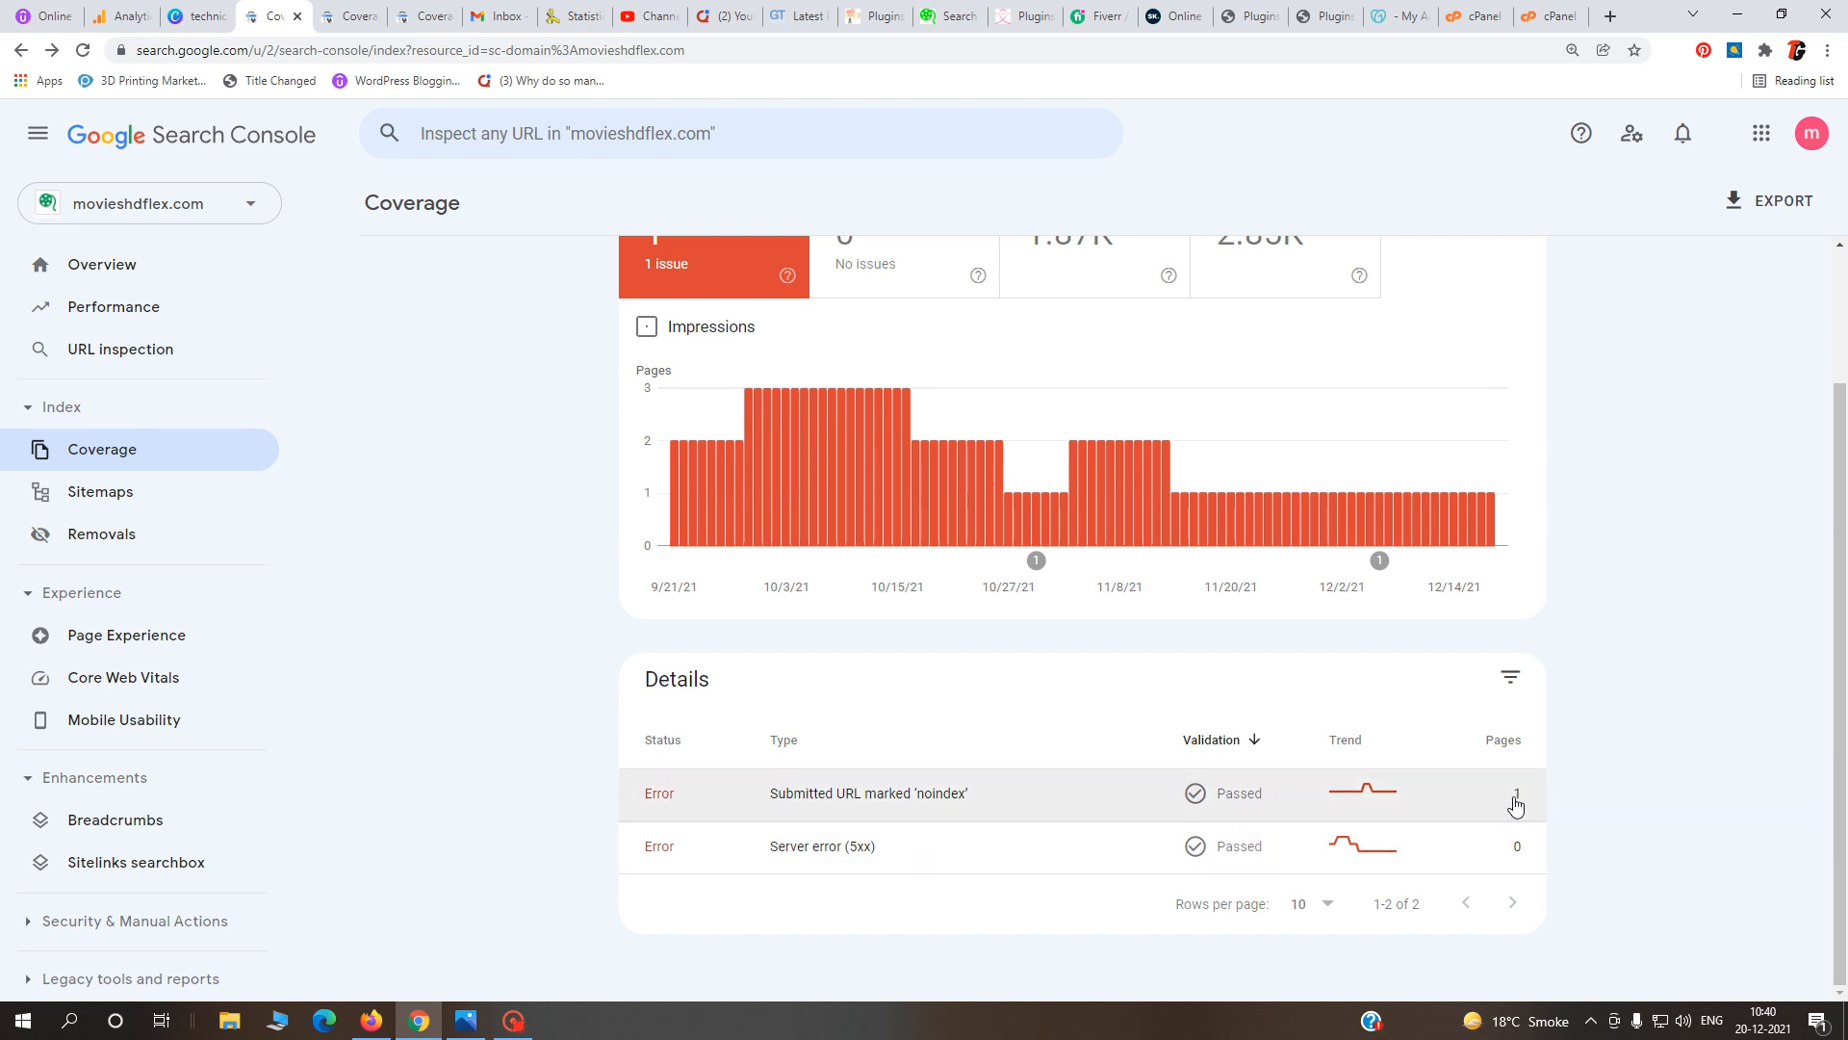
left_click(932, 805)
scroll(997, 813, "down", 3)
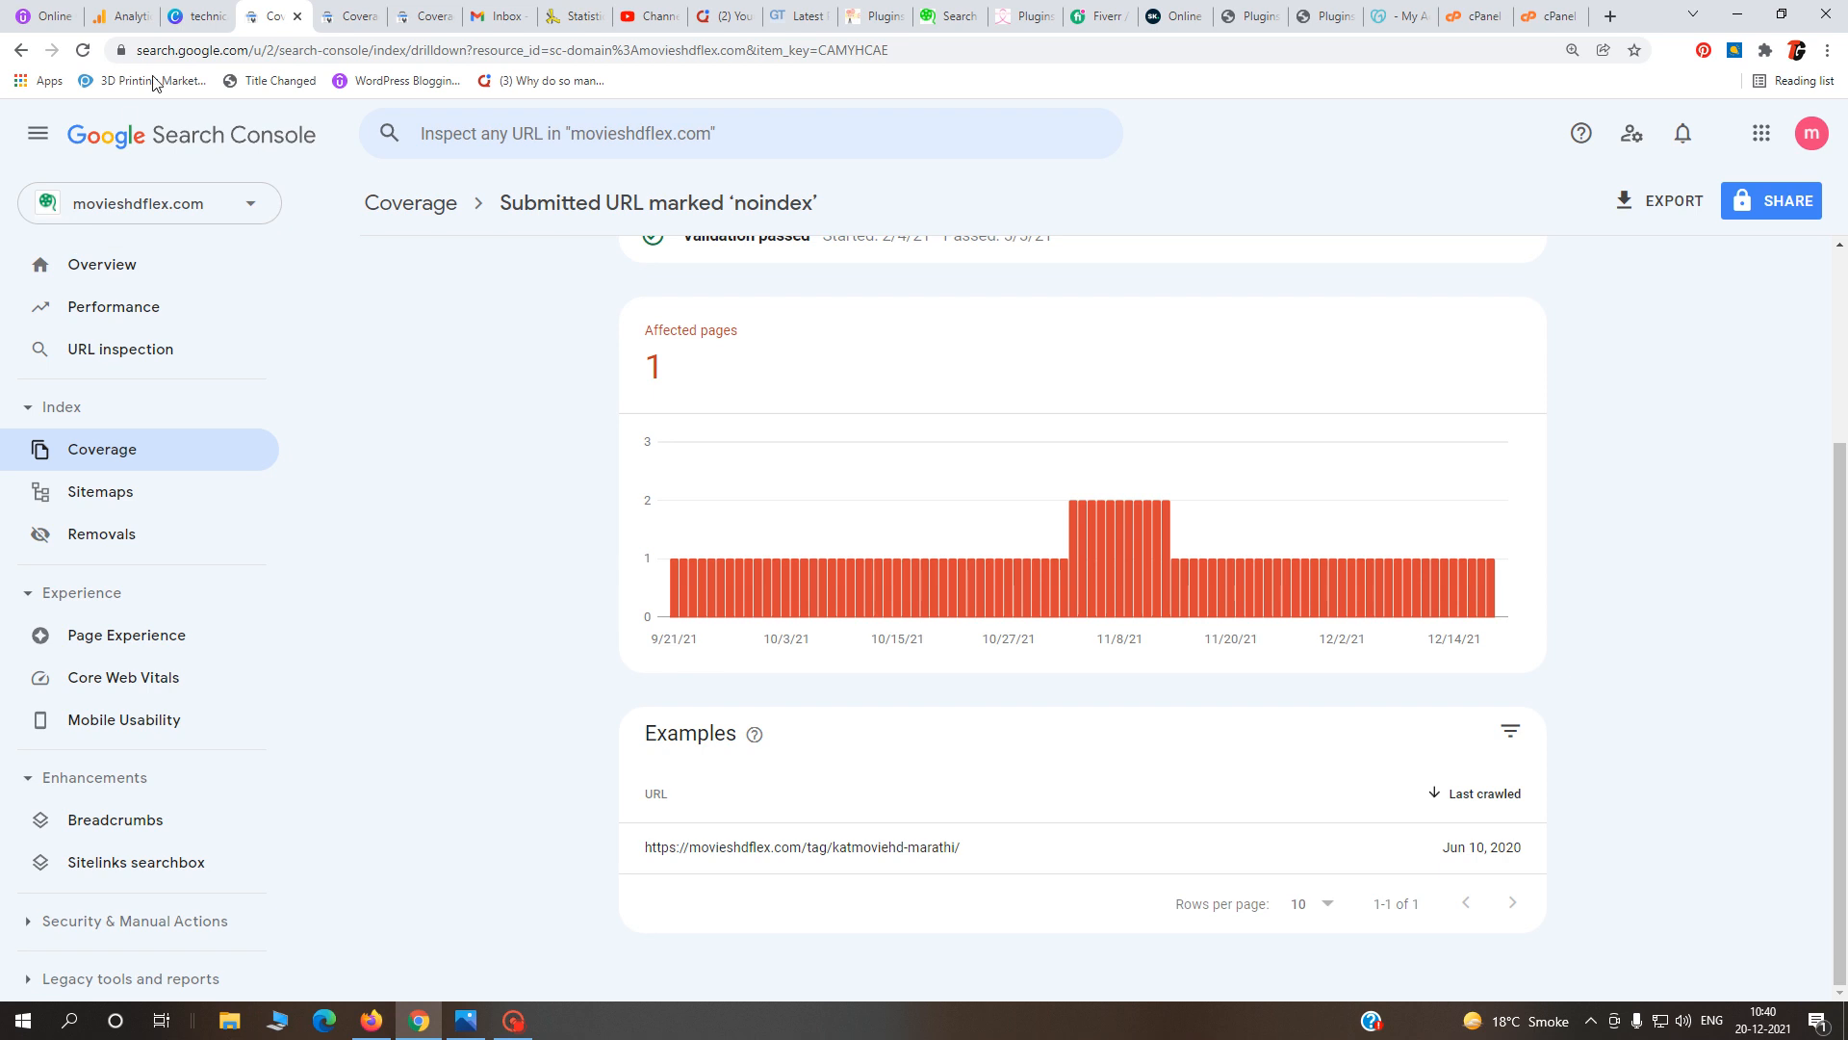
left_click(327, 12)
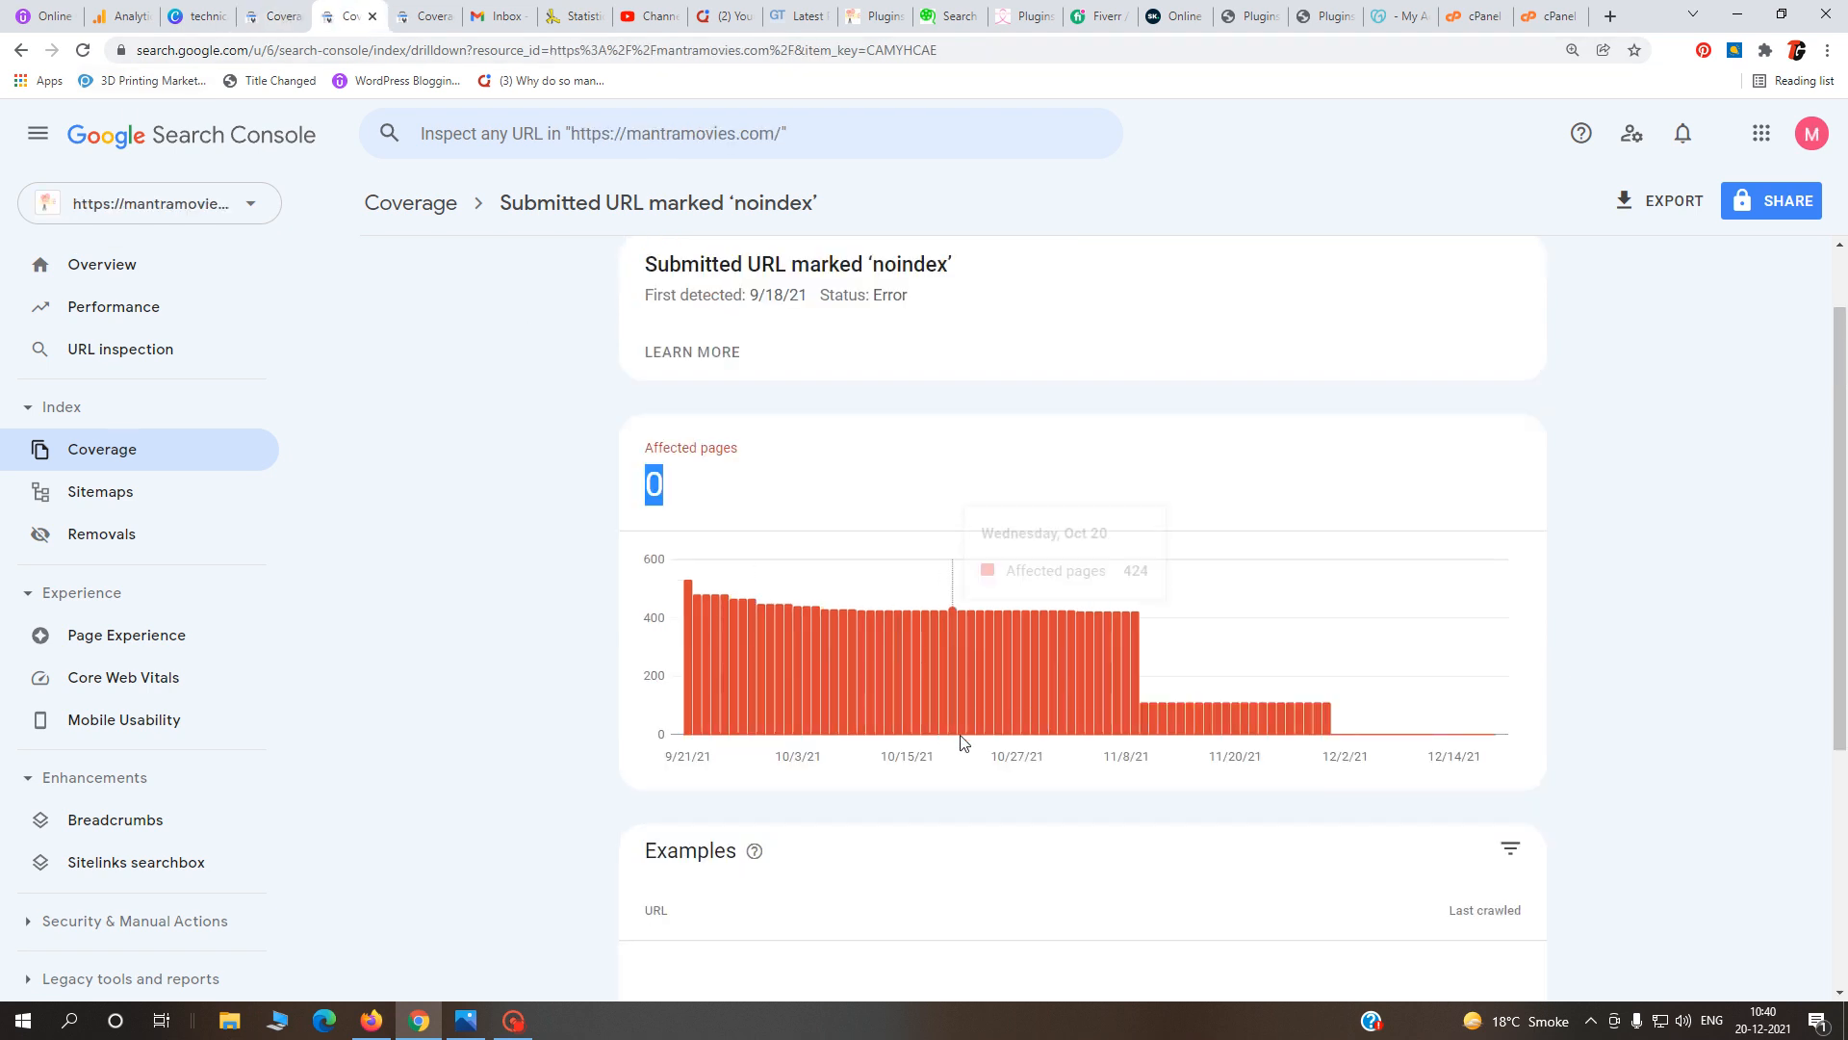
scroll(962, 743, "down", 4)
- Open the "Submitted URL marked 'noindex'" issue for indnaukari.com and examine its affected pages, example URLs and last crawl dates
left_click(402, 14)
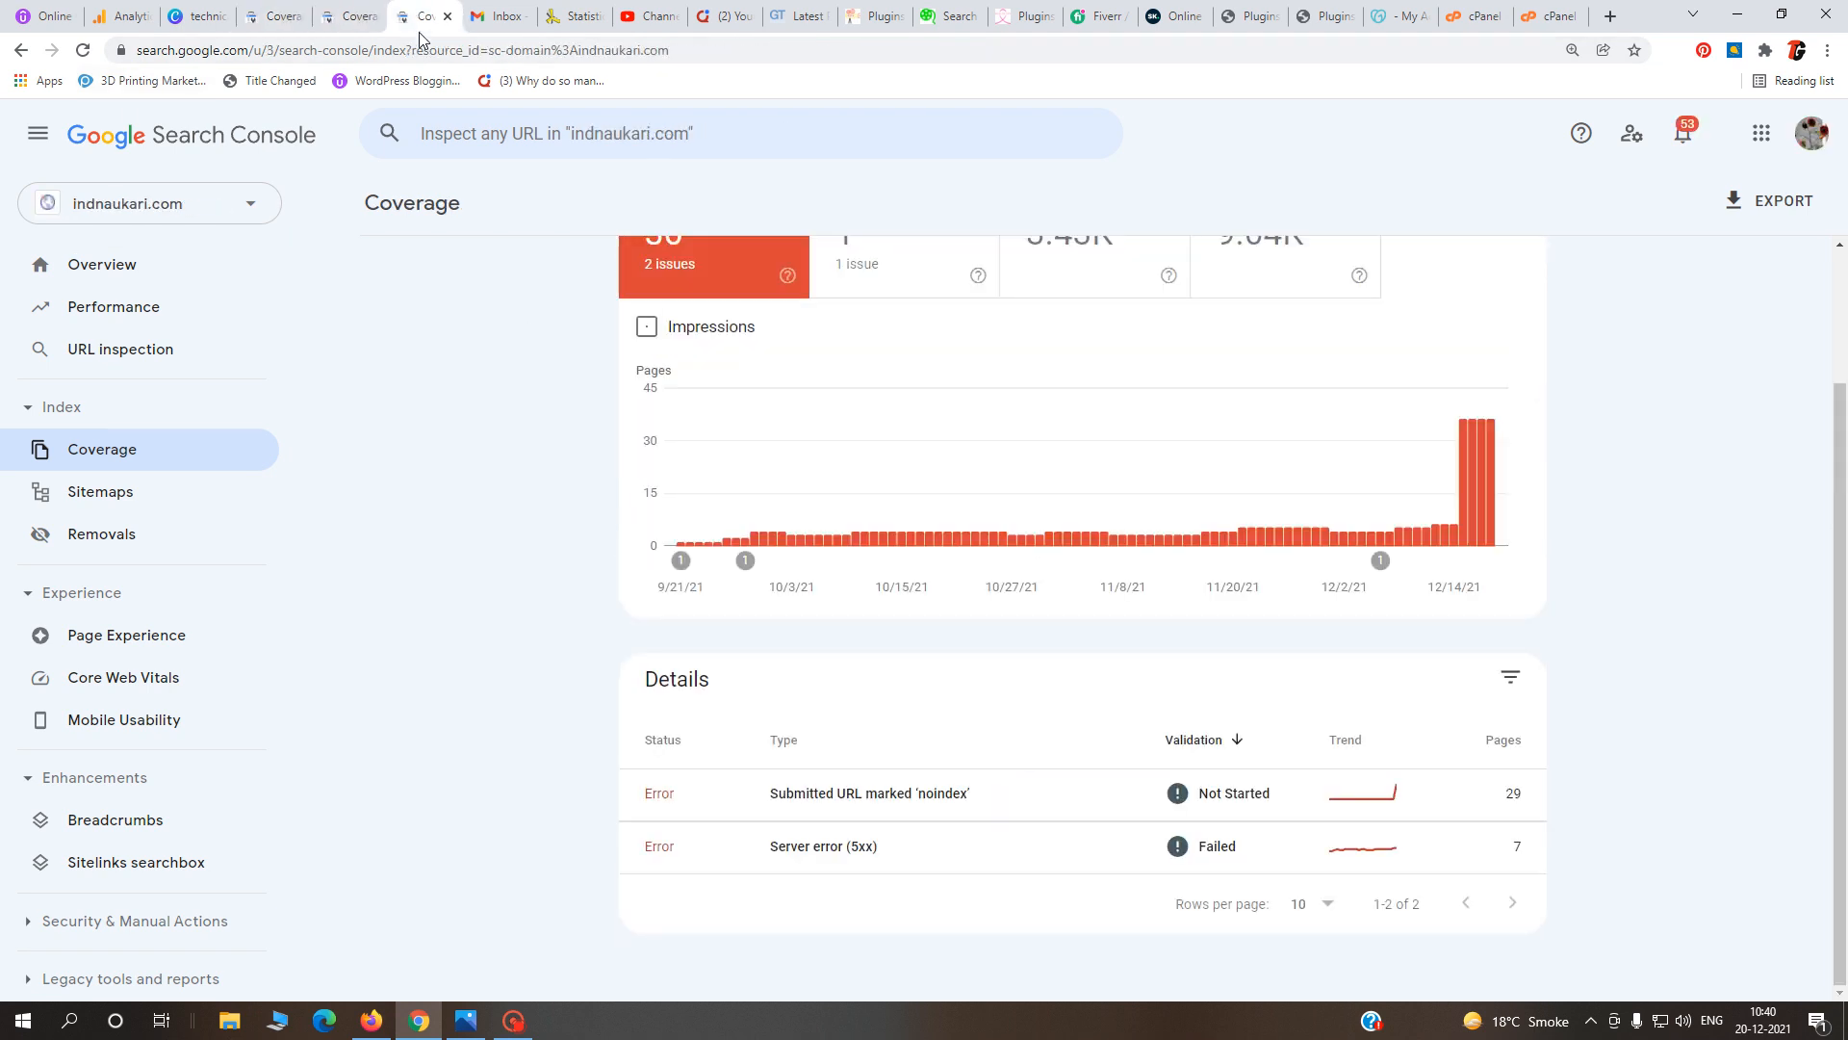
left_click(857, 802)
scroll(866, 805, "down", 3)
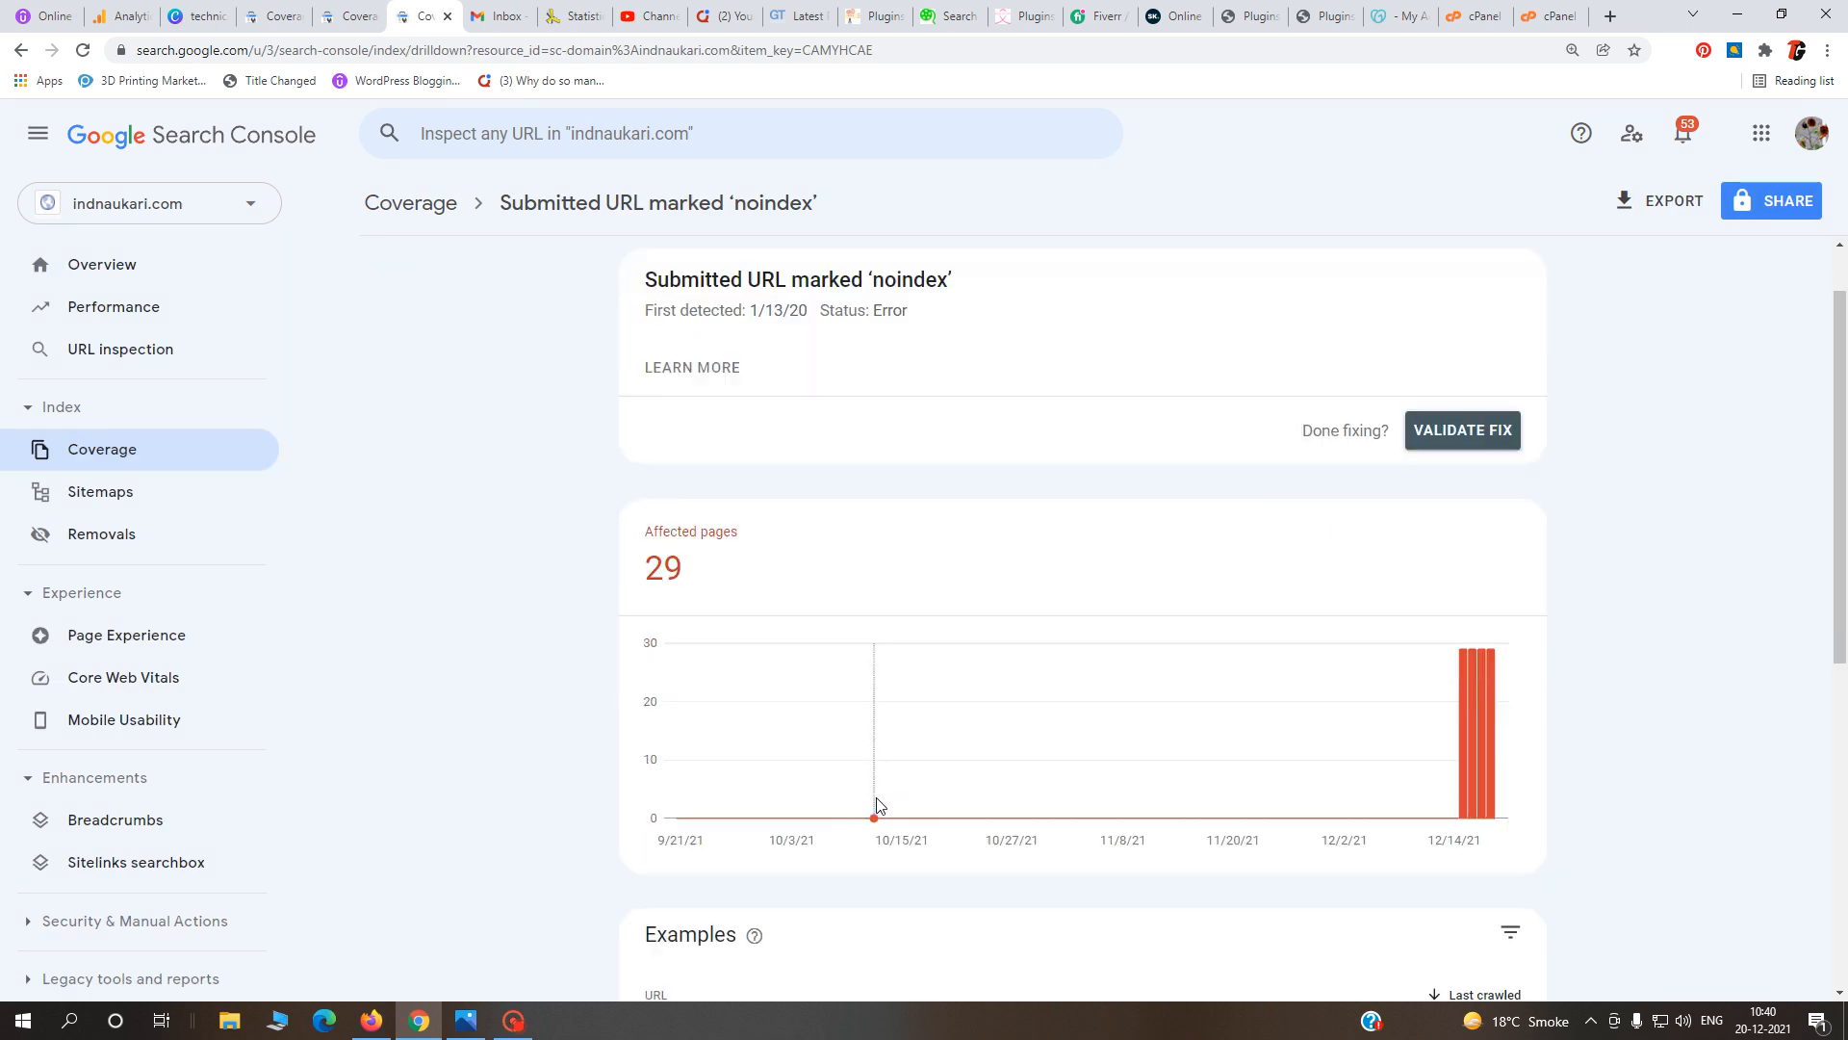
scroll(1640, 480, "up", 3)
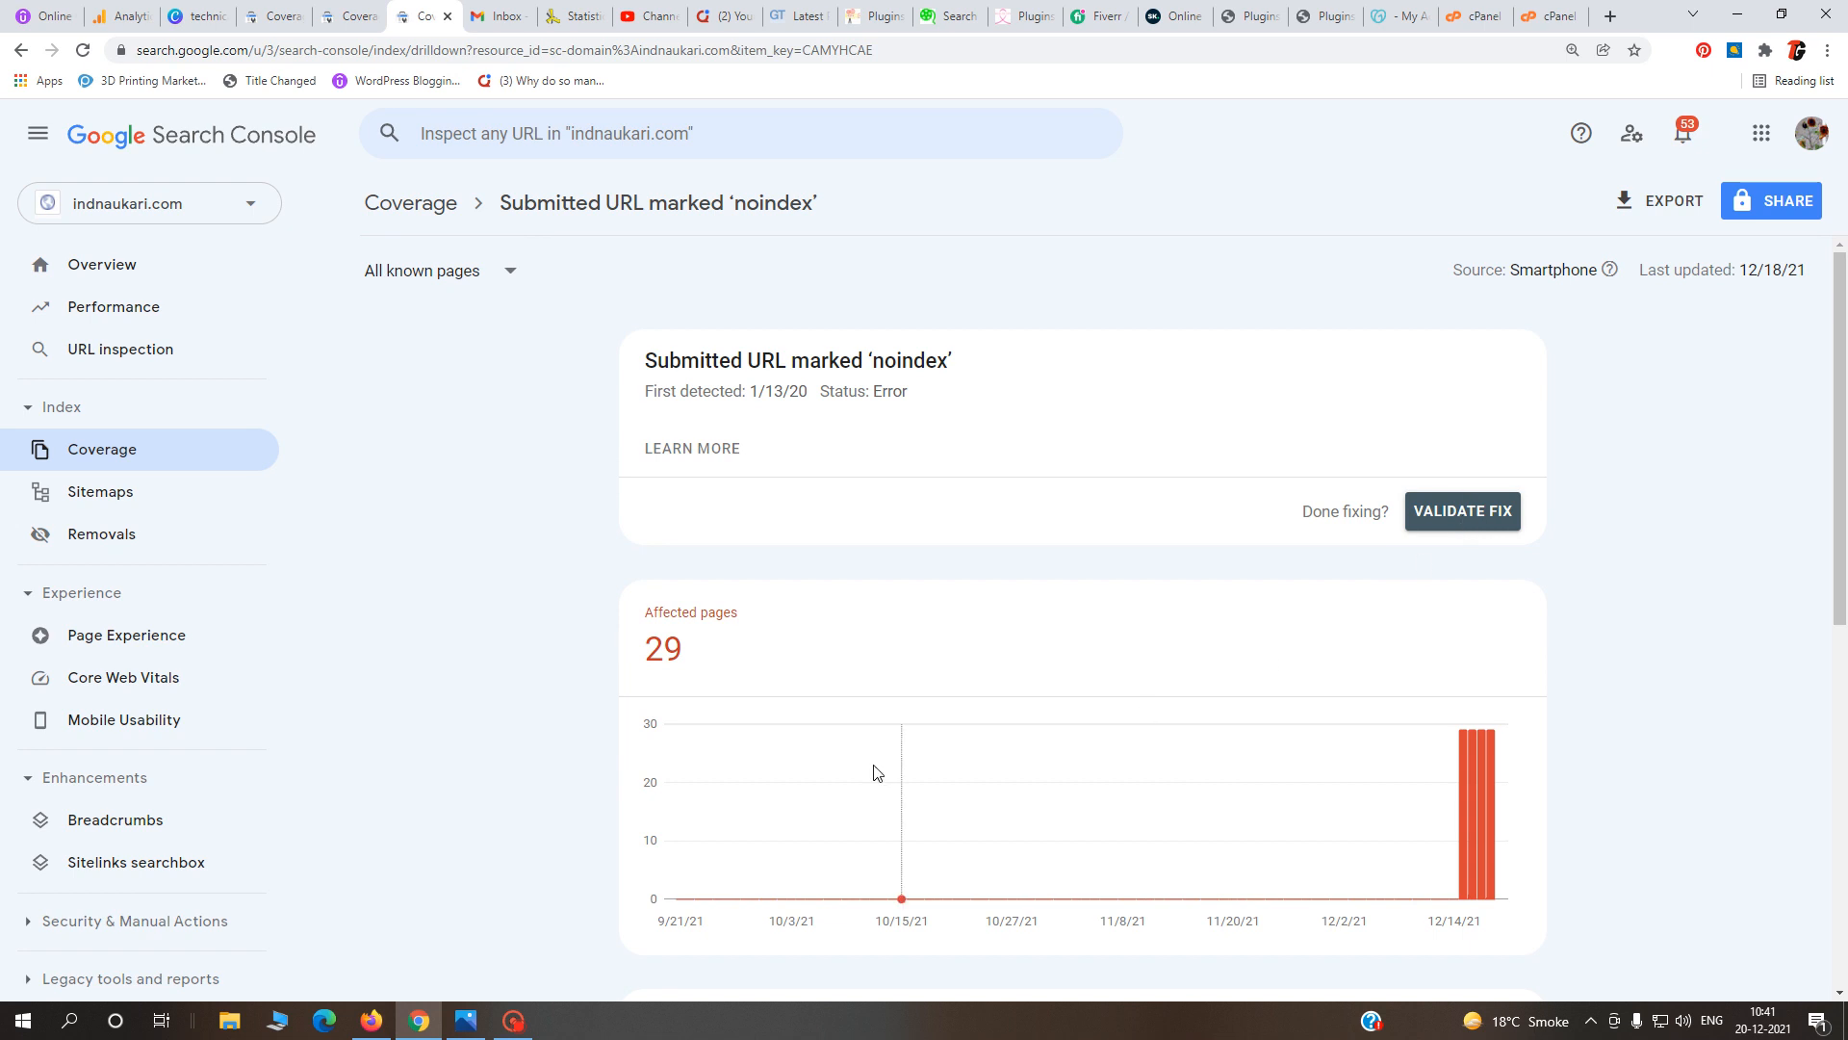
scroll(857, 770, "down", 5)
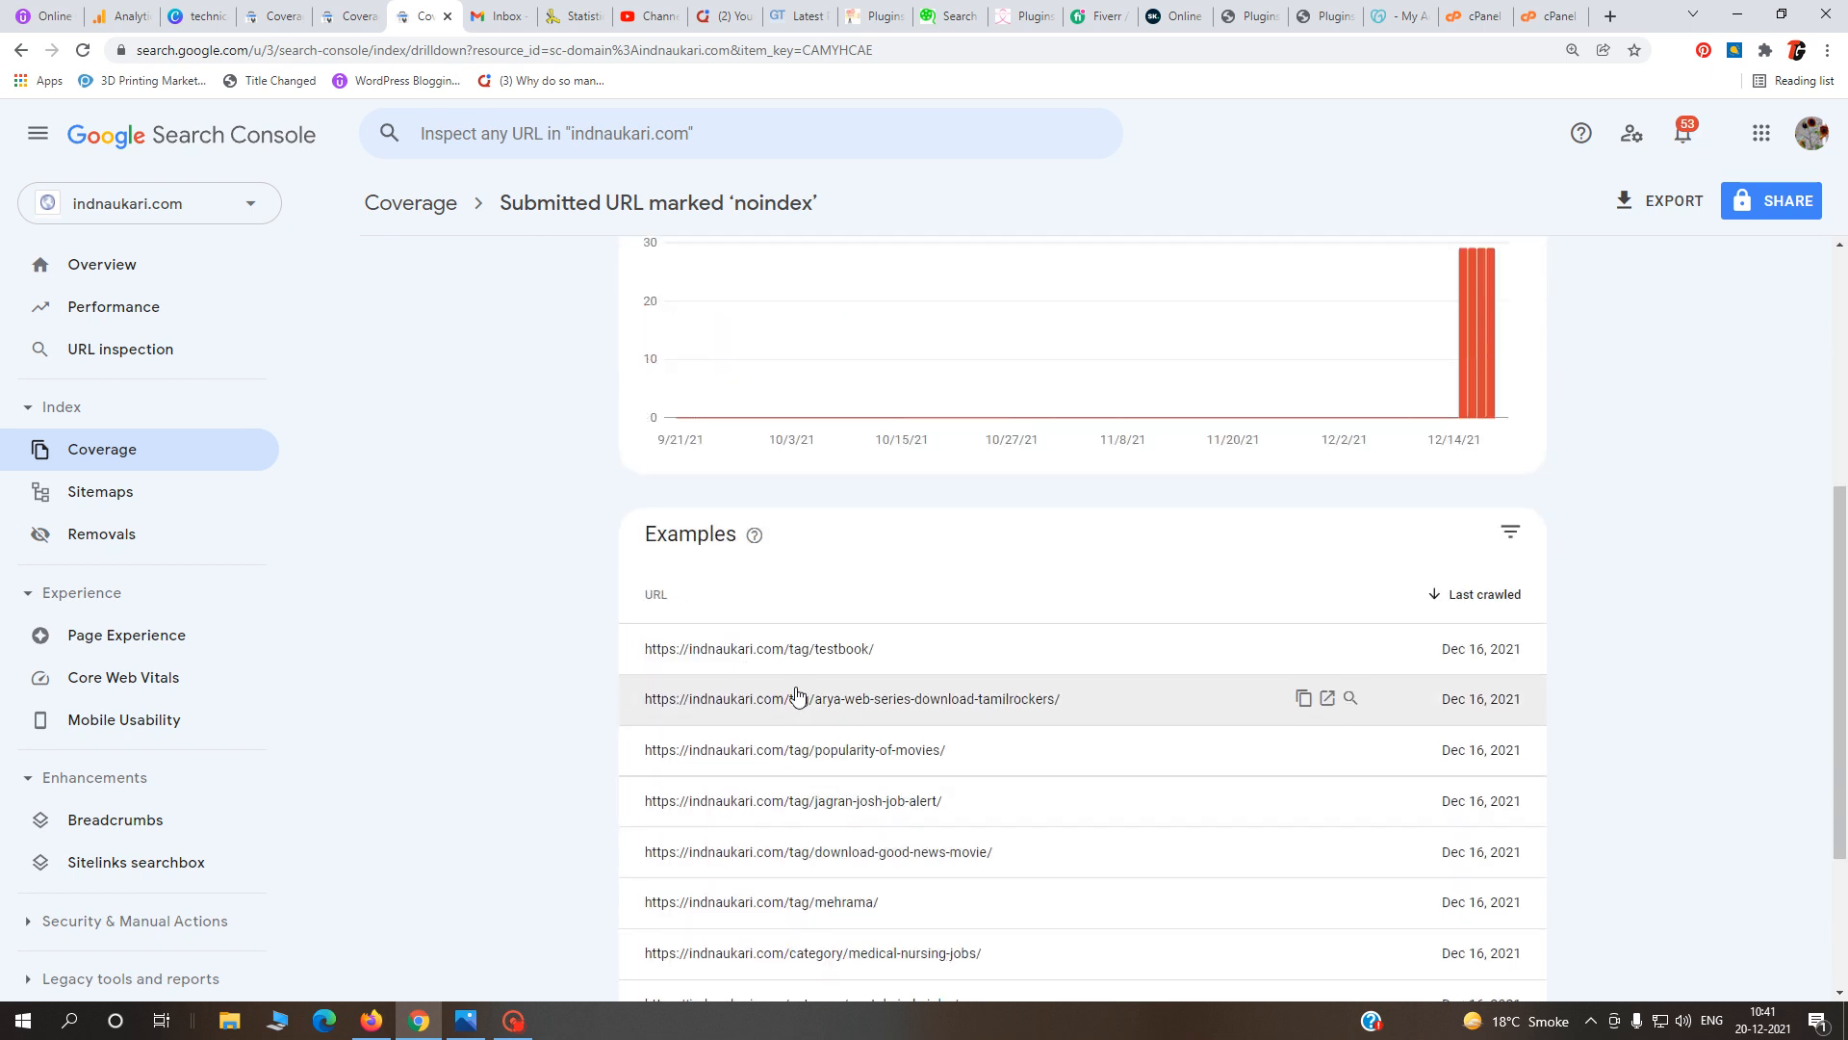
scroll(681, 457, "up", 3)
left_click_drag(682, 458, 626, 467)
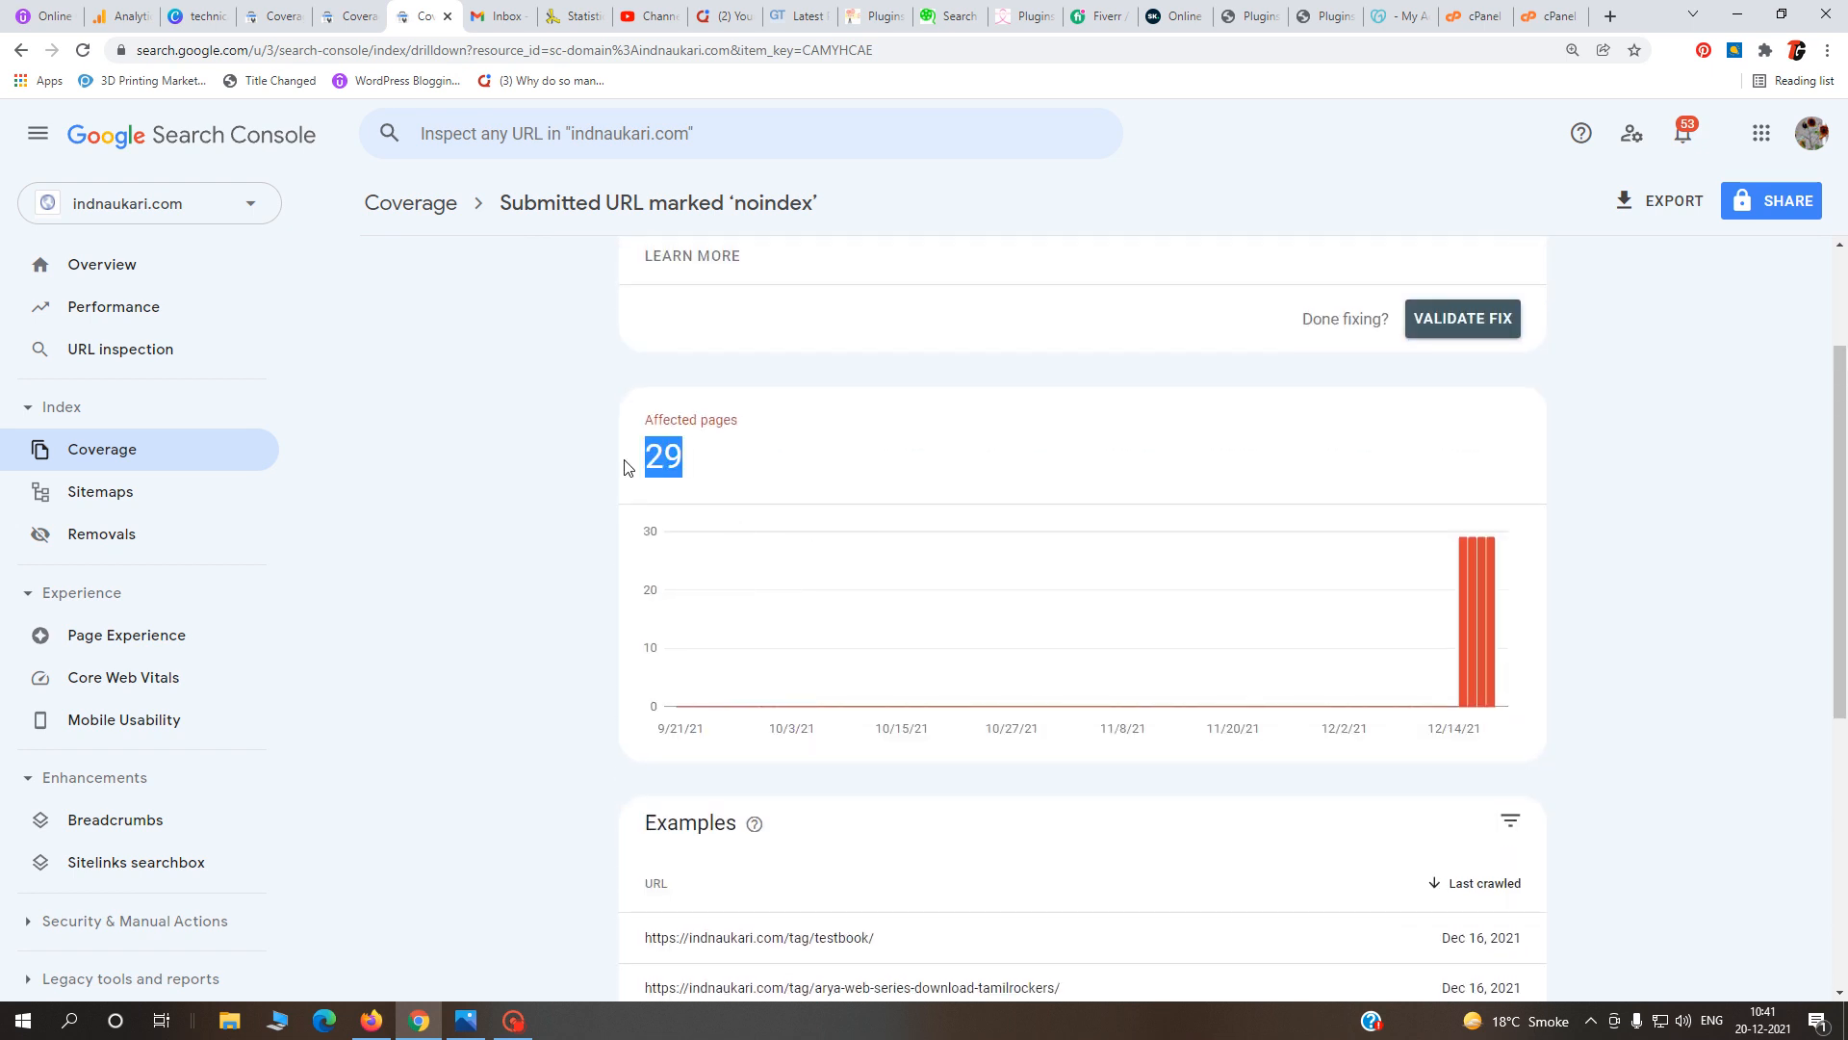
scroll(1205, 826, "down", 4)
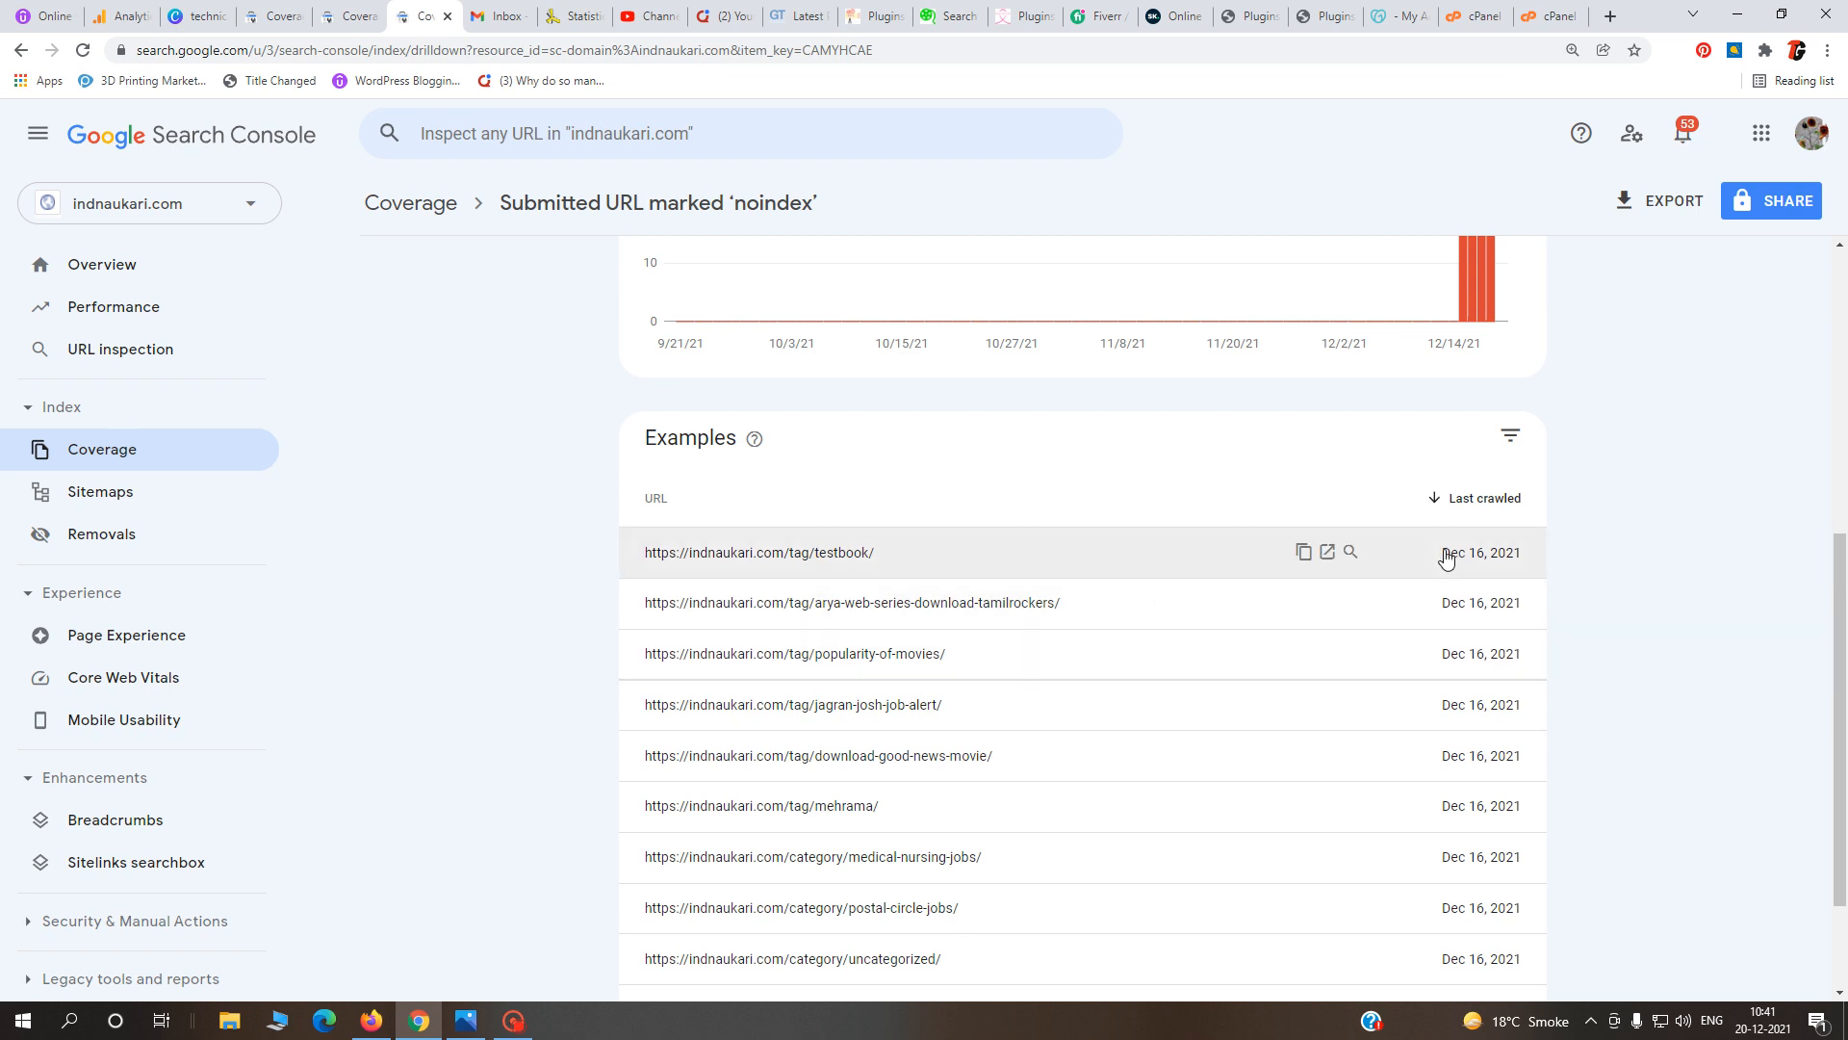
scroll(1472, 910, "down", 2)
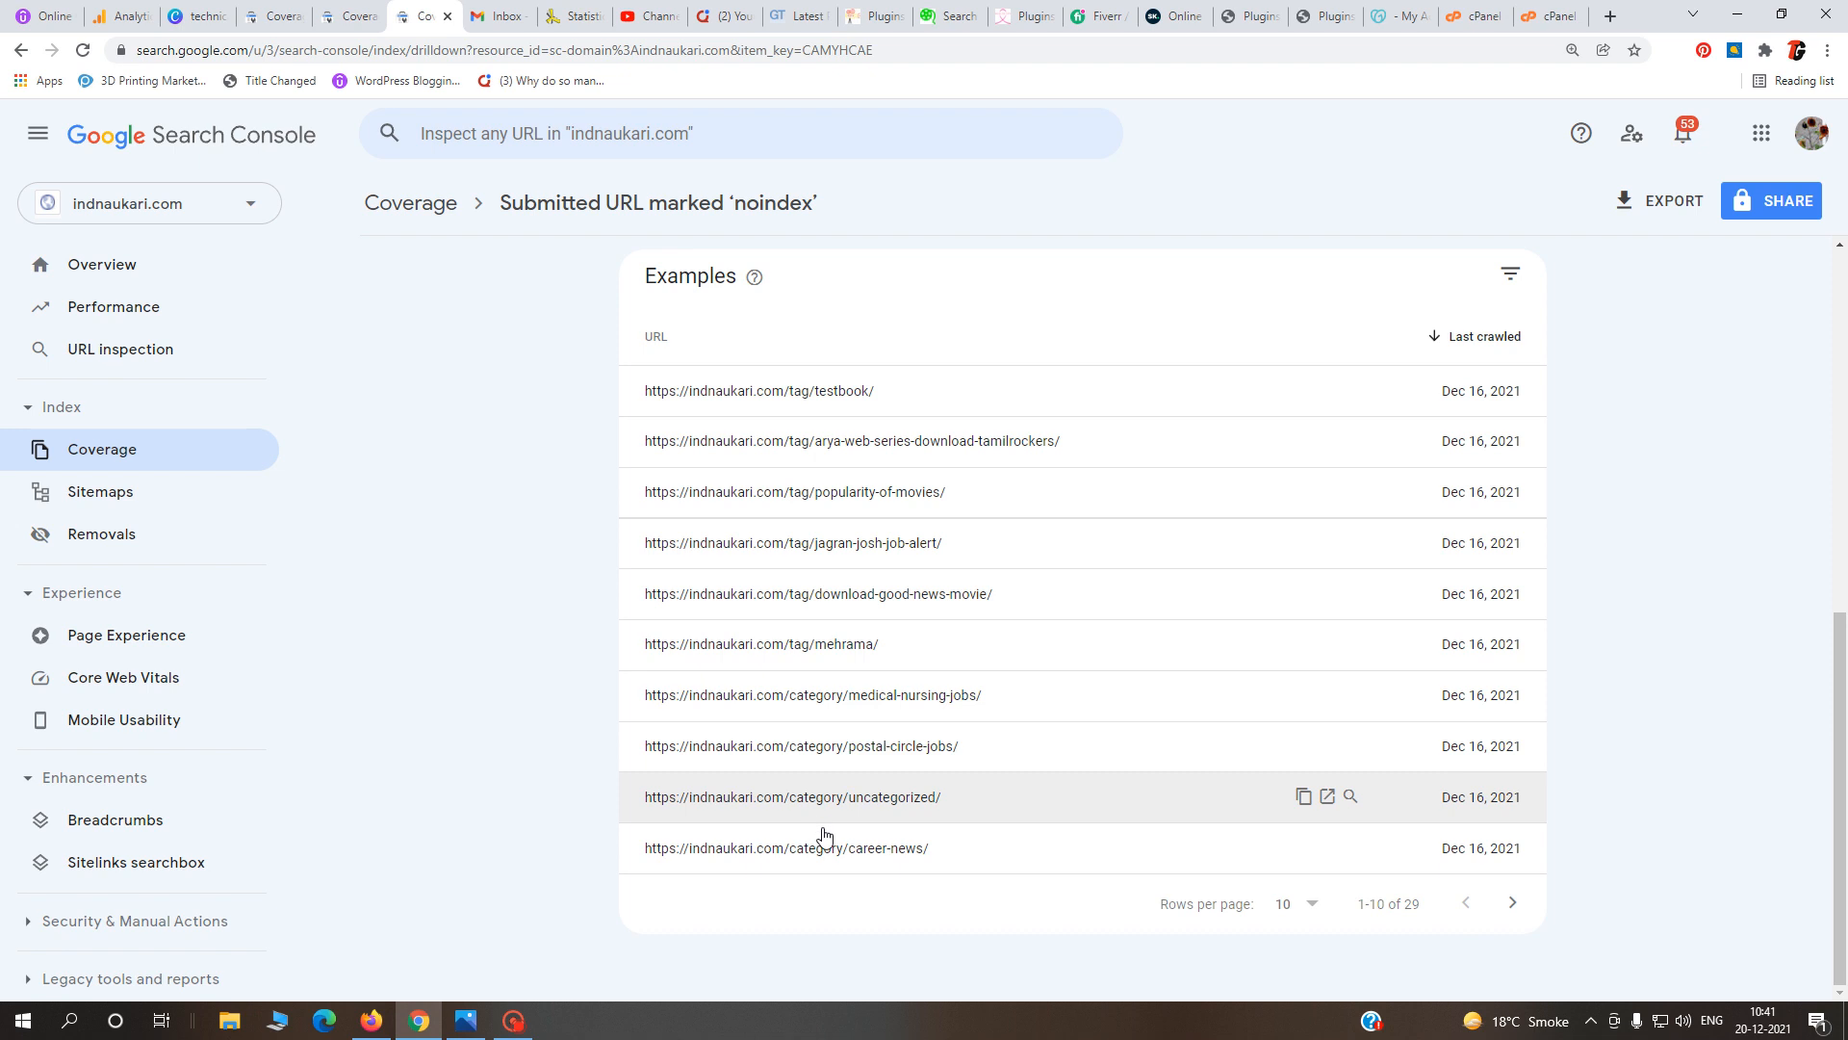
scroll(864, 821, "up", 3)
scroll(847, 840, "up", 3)
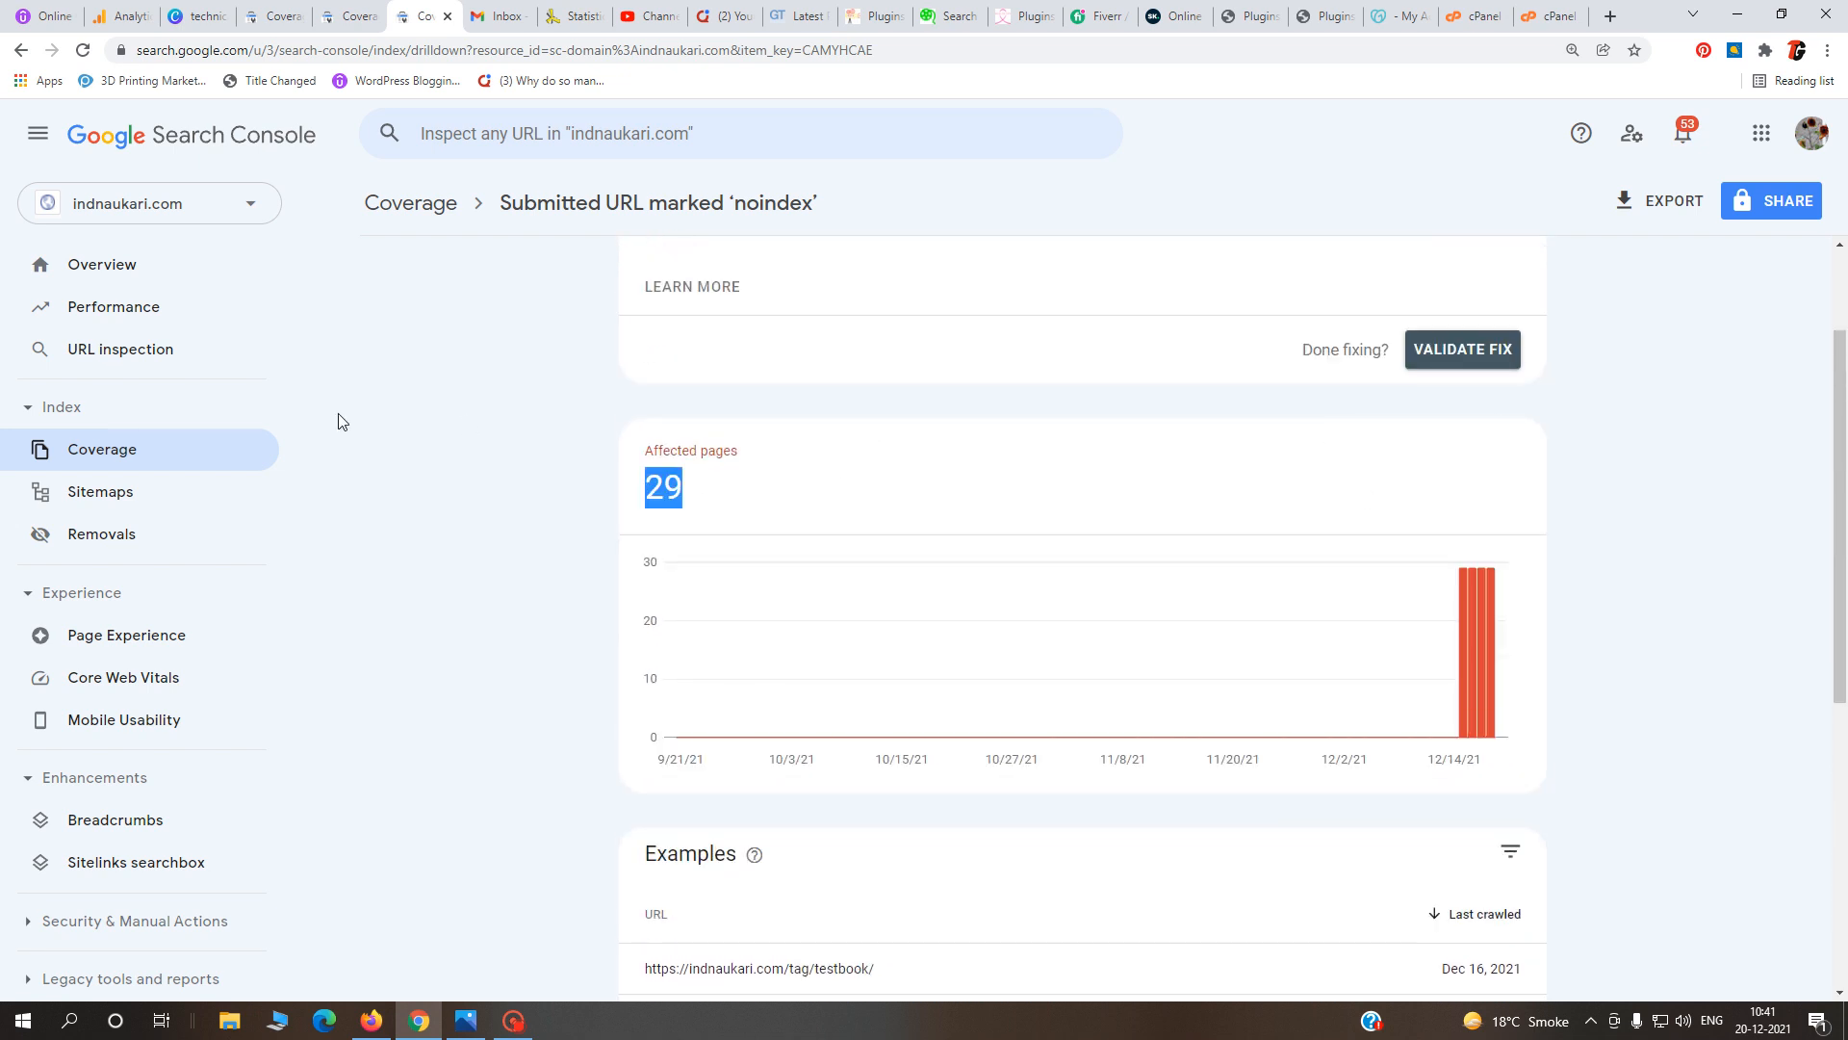
- Go back to the indnaukari.com Coverage report and reopen the "Submitted URL marked 'noindex'" issue to view its example URLs
left_click(111, 463)
scroll(1059, 747, "down", 2)
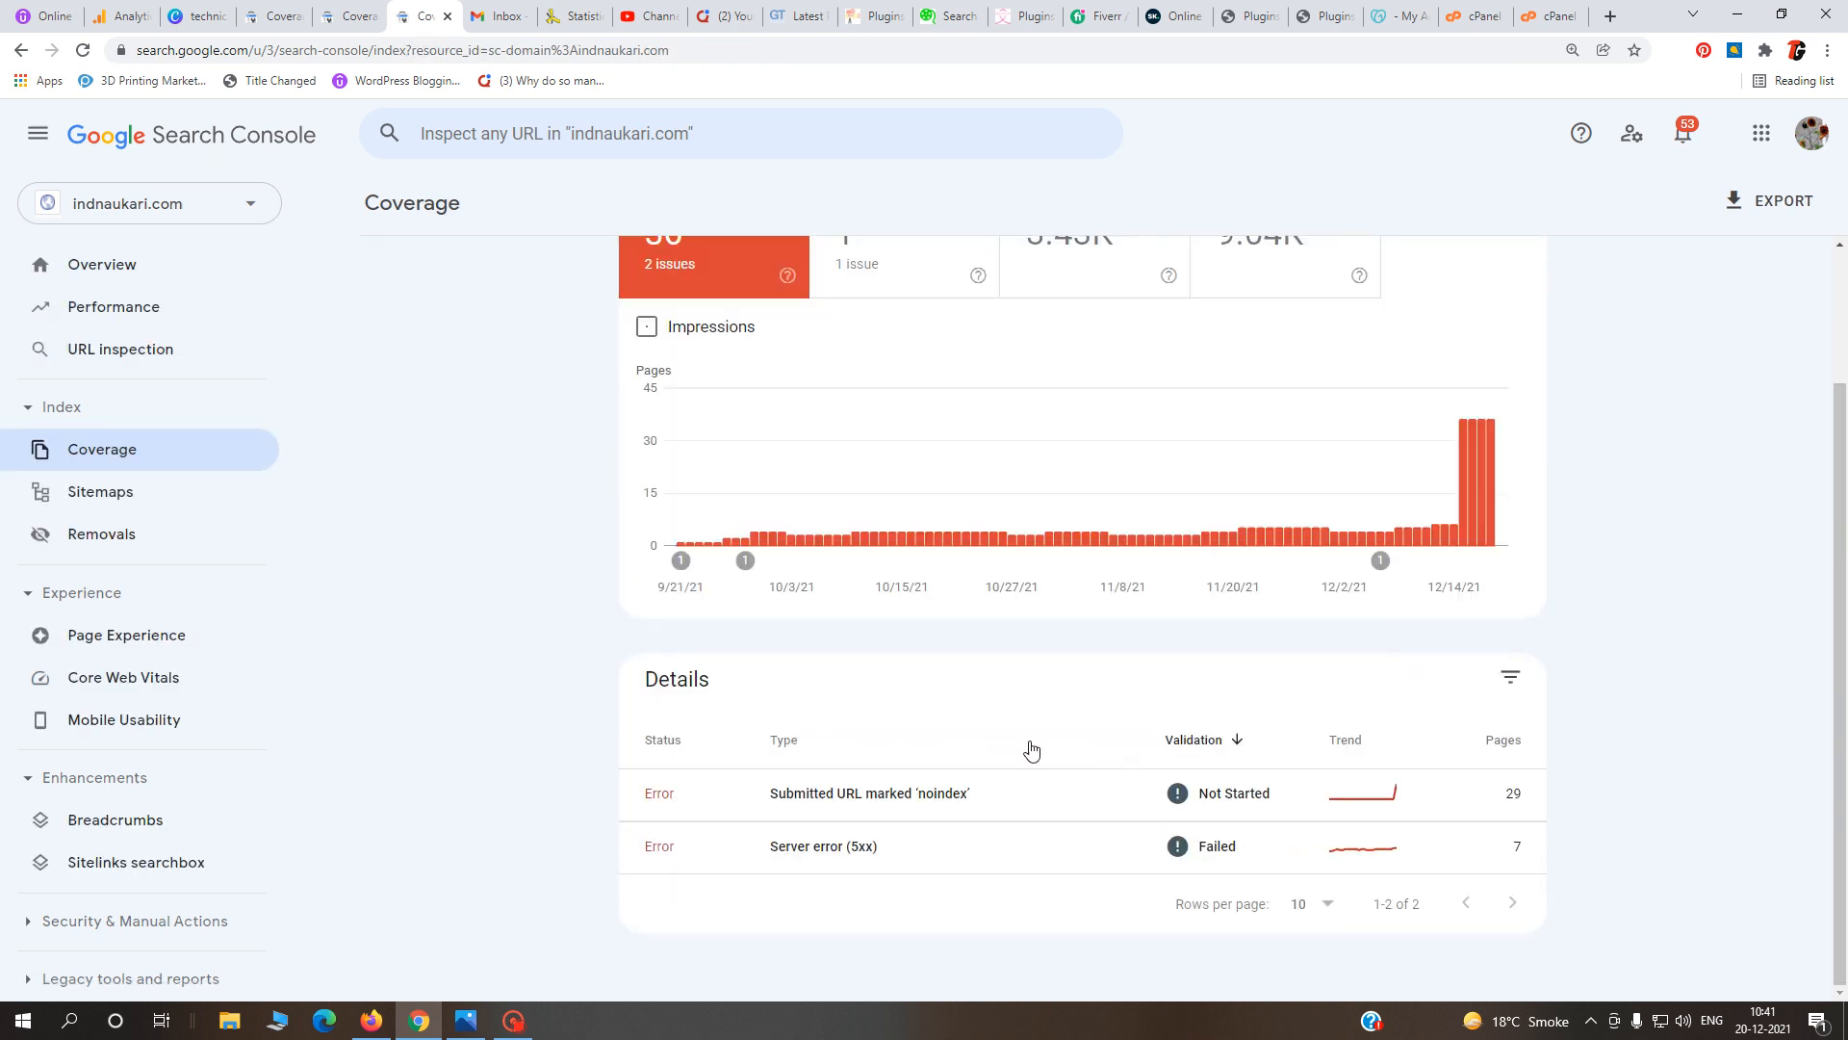
left_click(847, 795)
scroll(1059, 713, "down", 3)
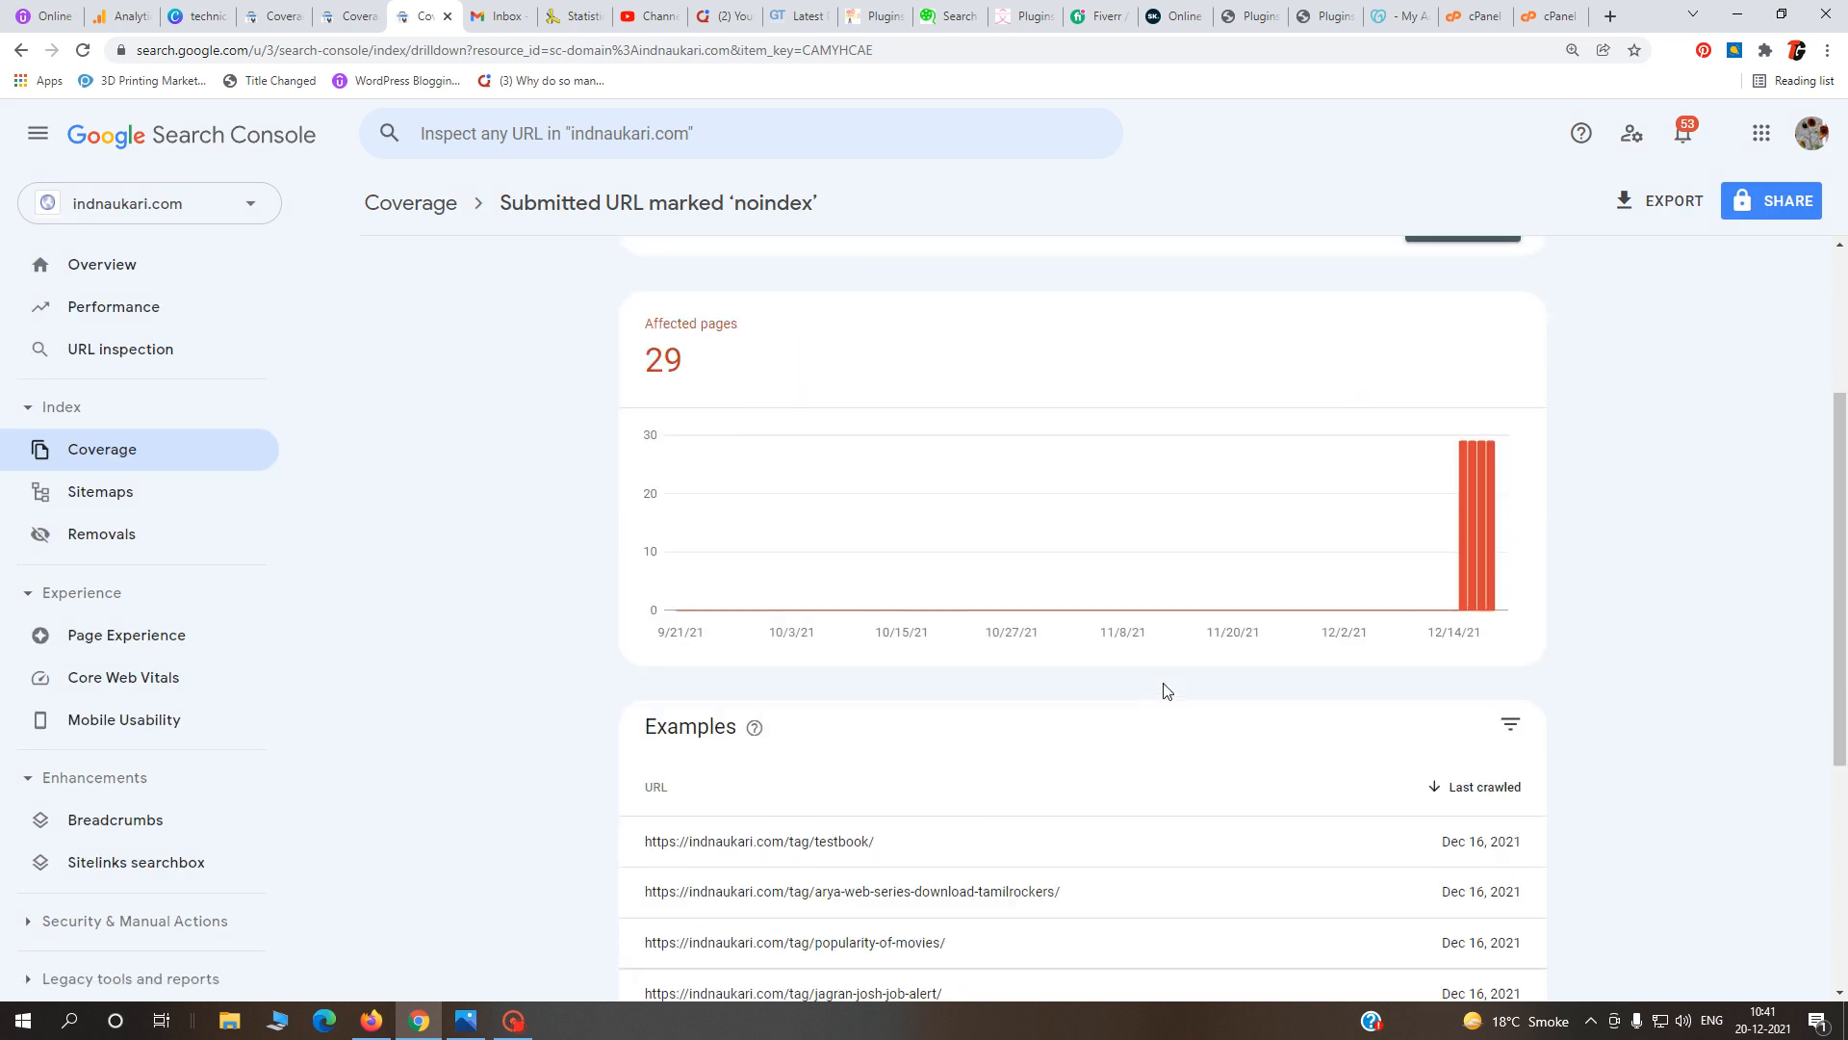
- Examine the example URLs and last crawl dates of the 'noindex' issue for indnaukari.com
scroll(895, 826, "down", 2)
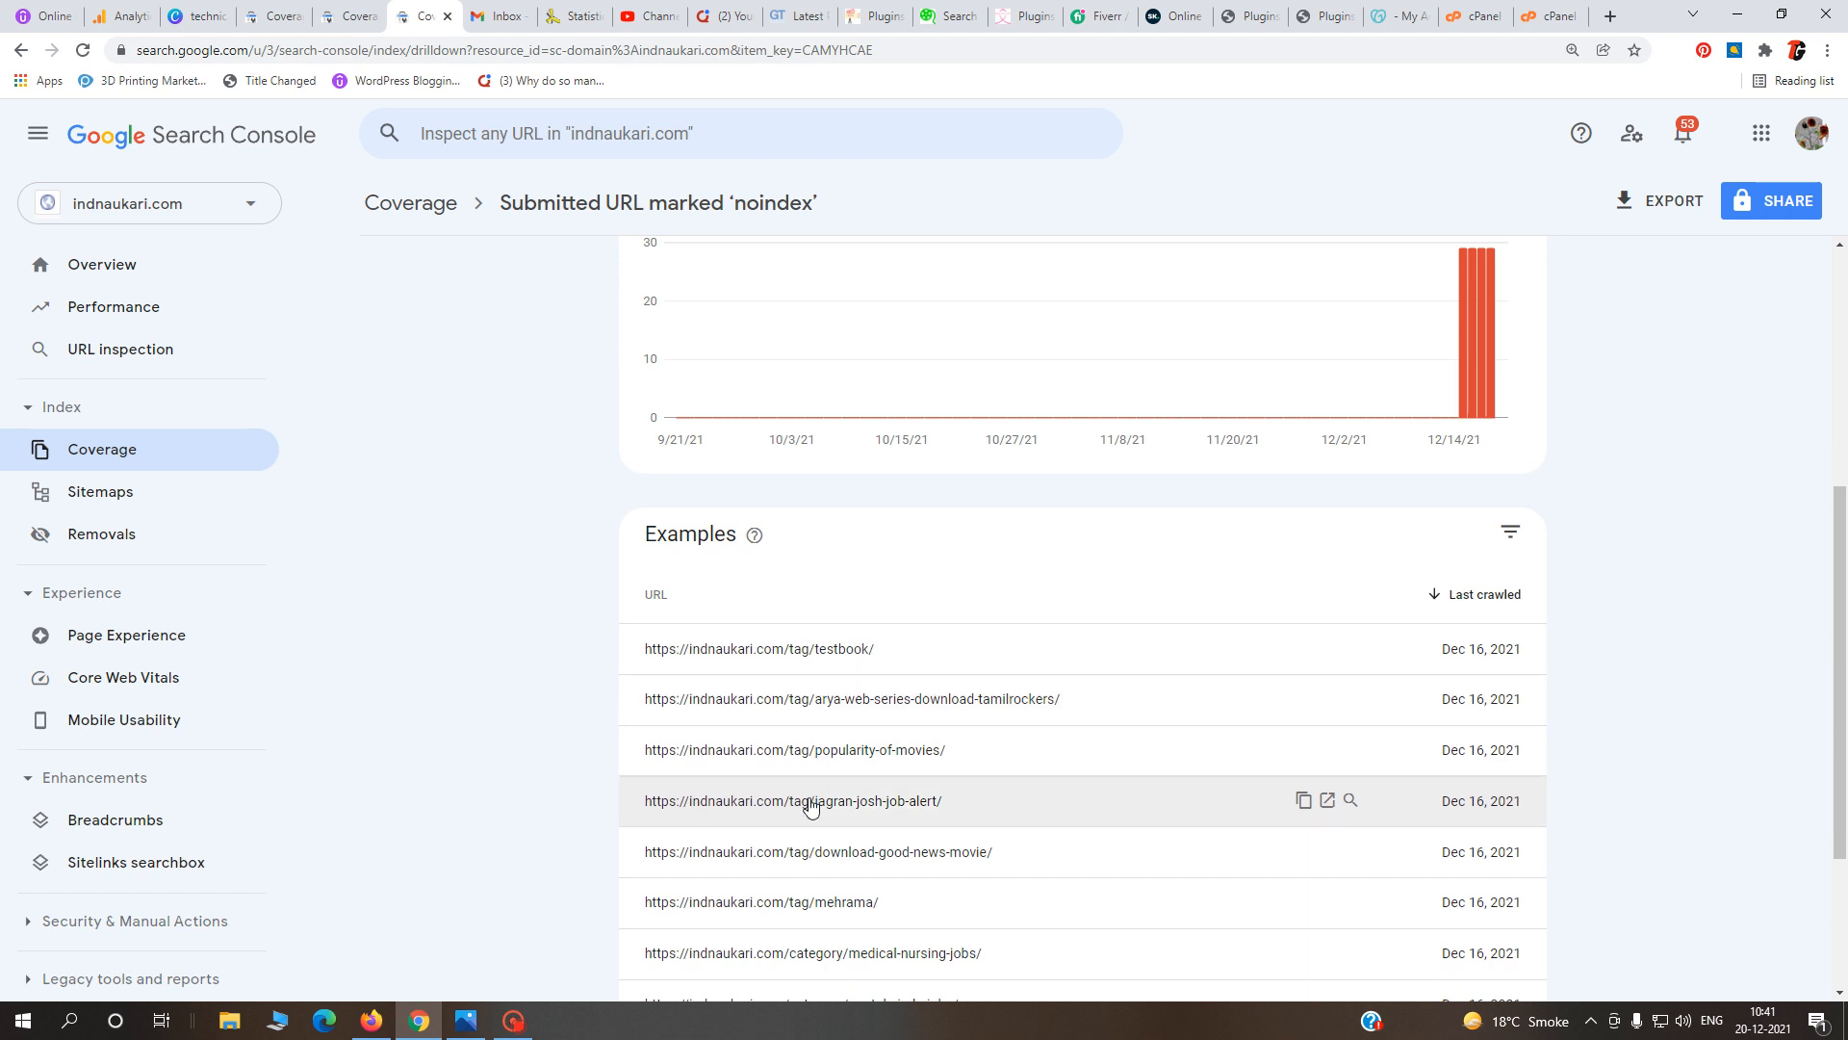
scroll(837, 847, "down", 2)
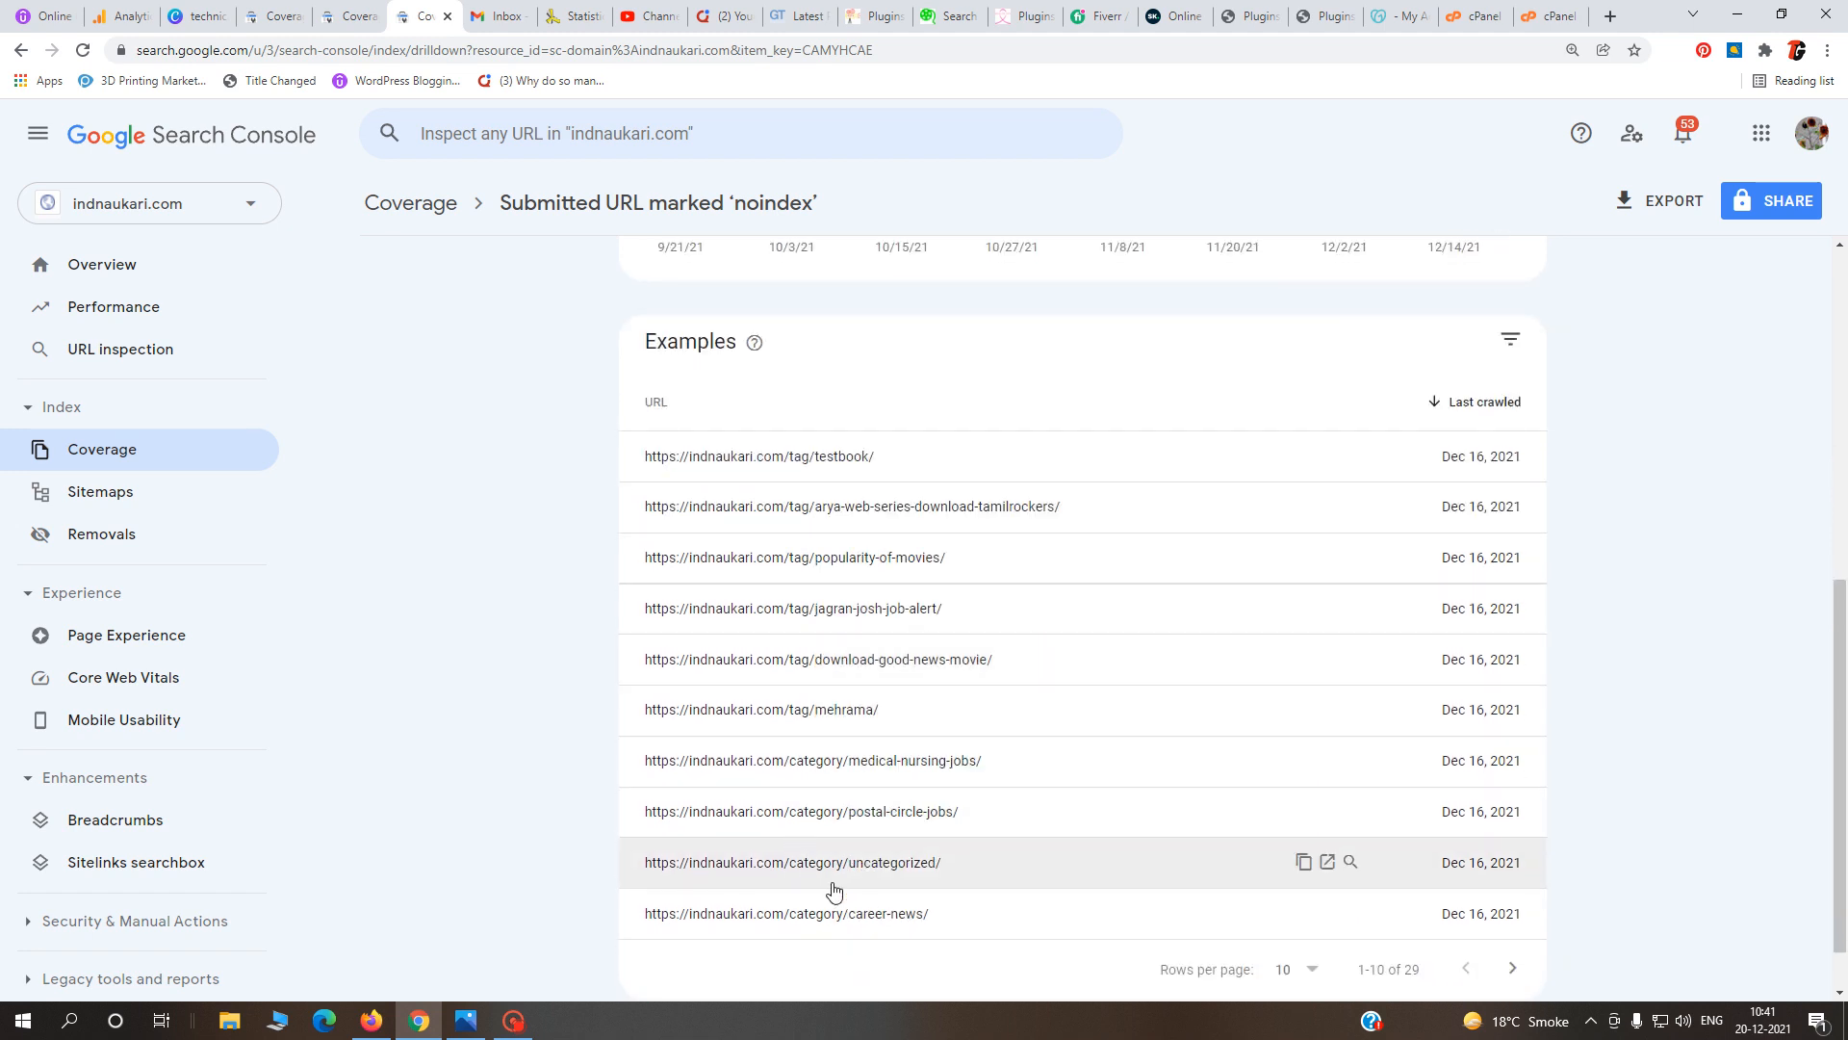
scroll(819, 804, "up", 3)
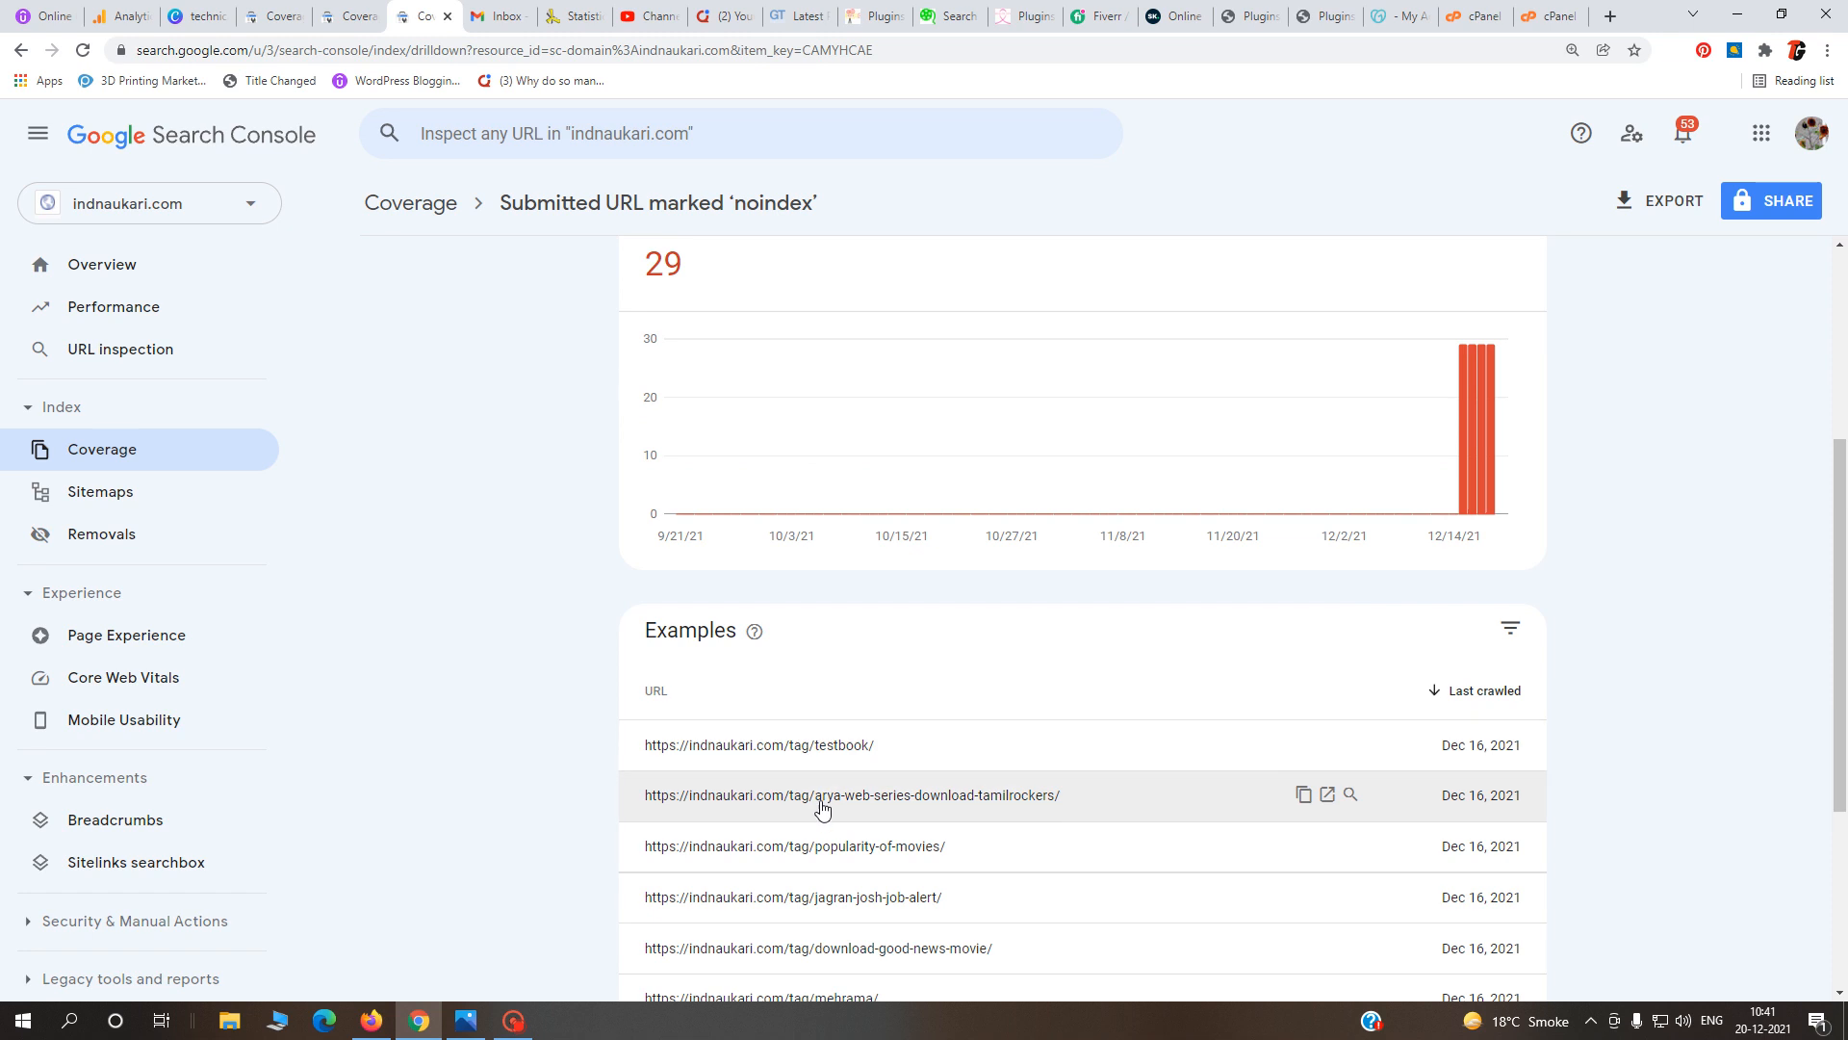
scroll(961, 905, "down", 2)
scroll(963, 905, "up", 4)
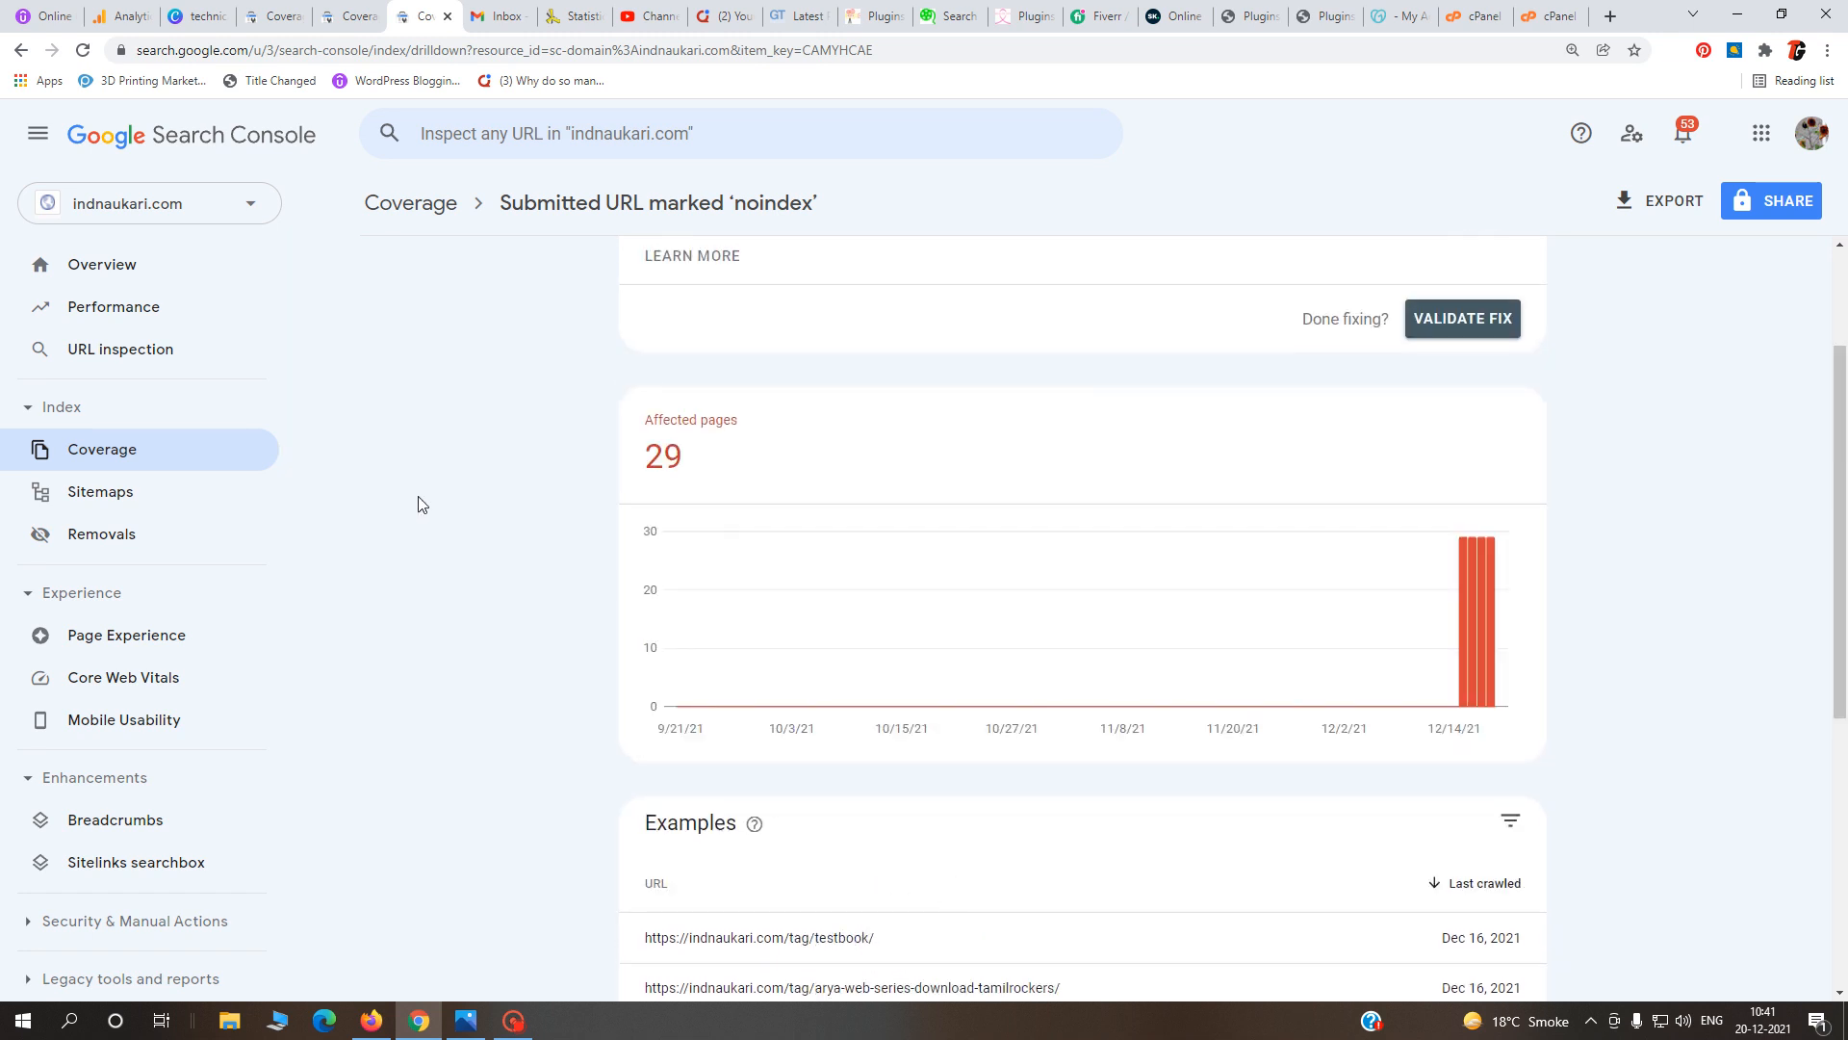
- Return to the indnaukari.com Coverage report and open the Server error (5xx) issue to view its example URLs
left_click(245, 455)
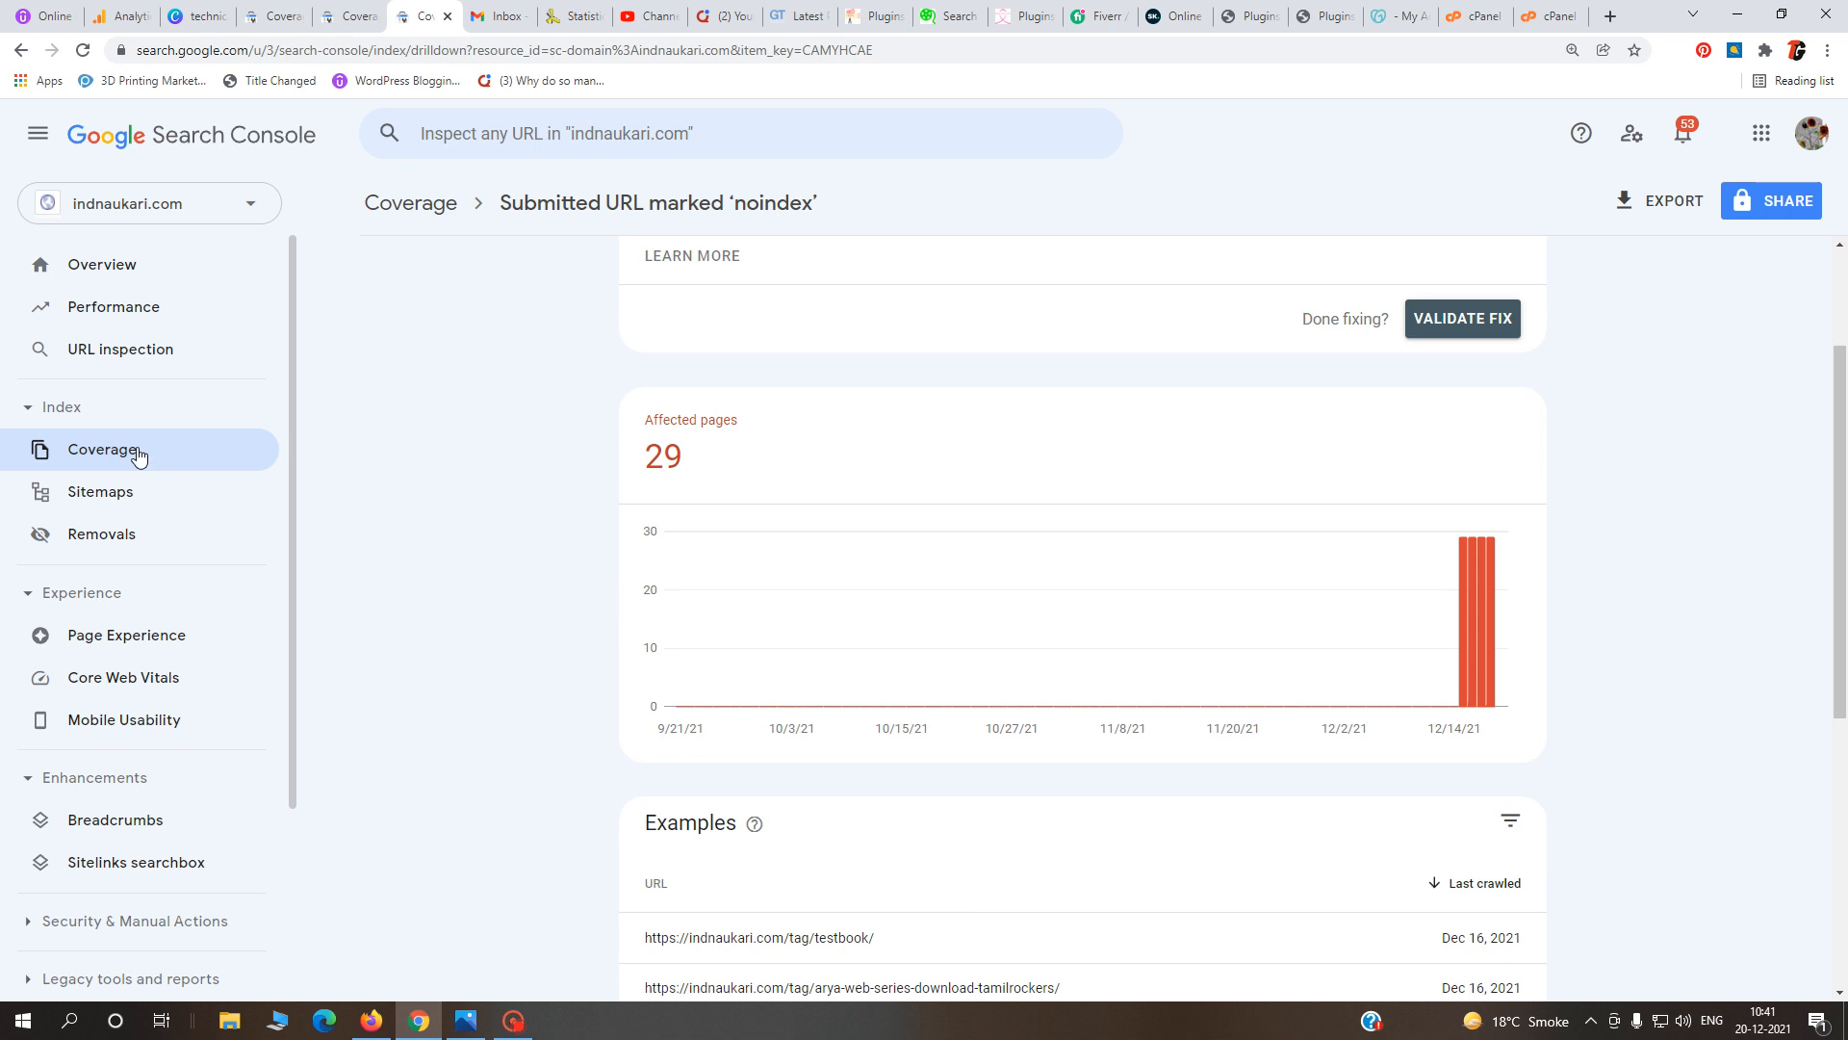
scroll(972, 751, "down", 2)
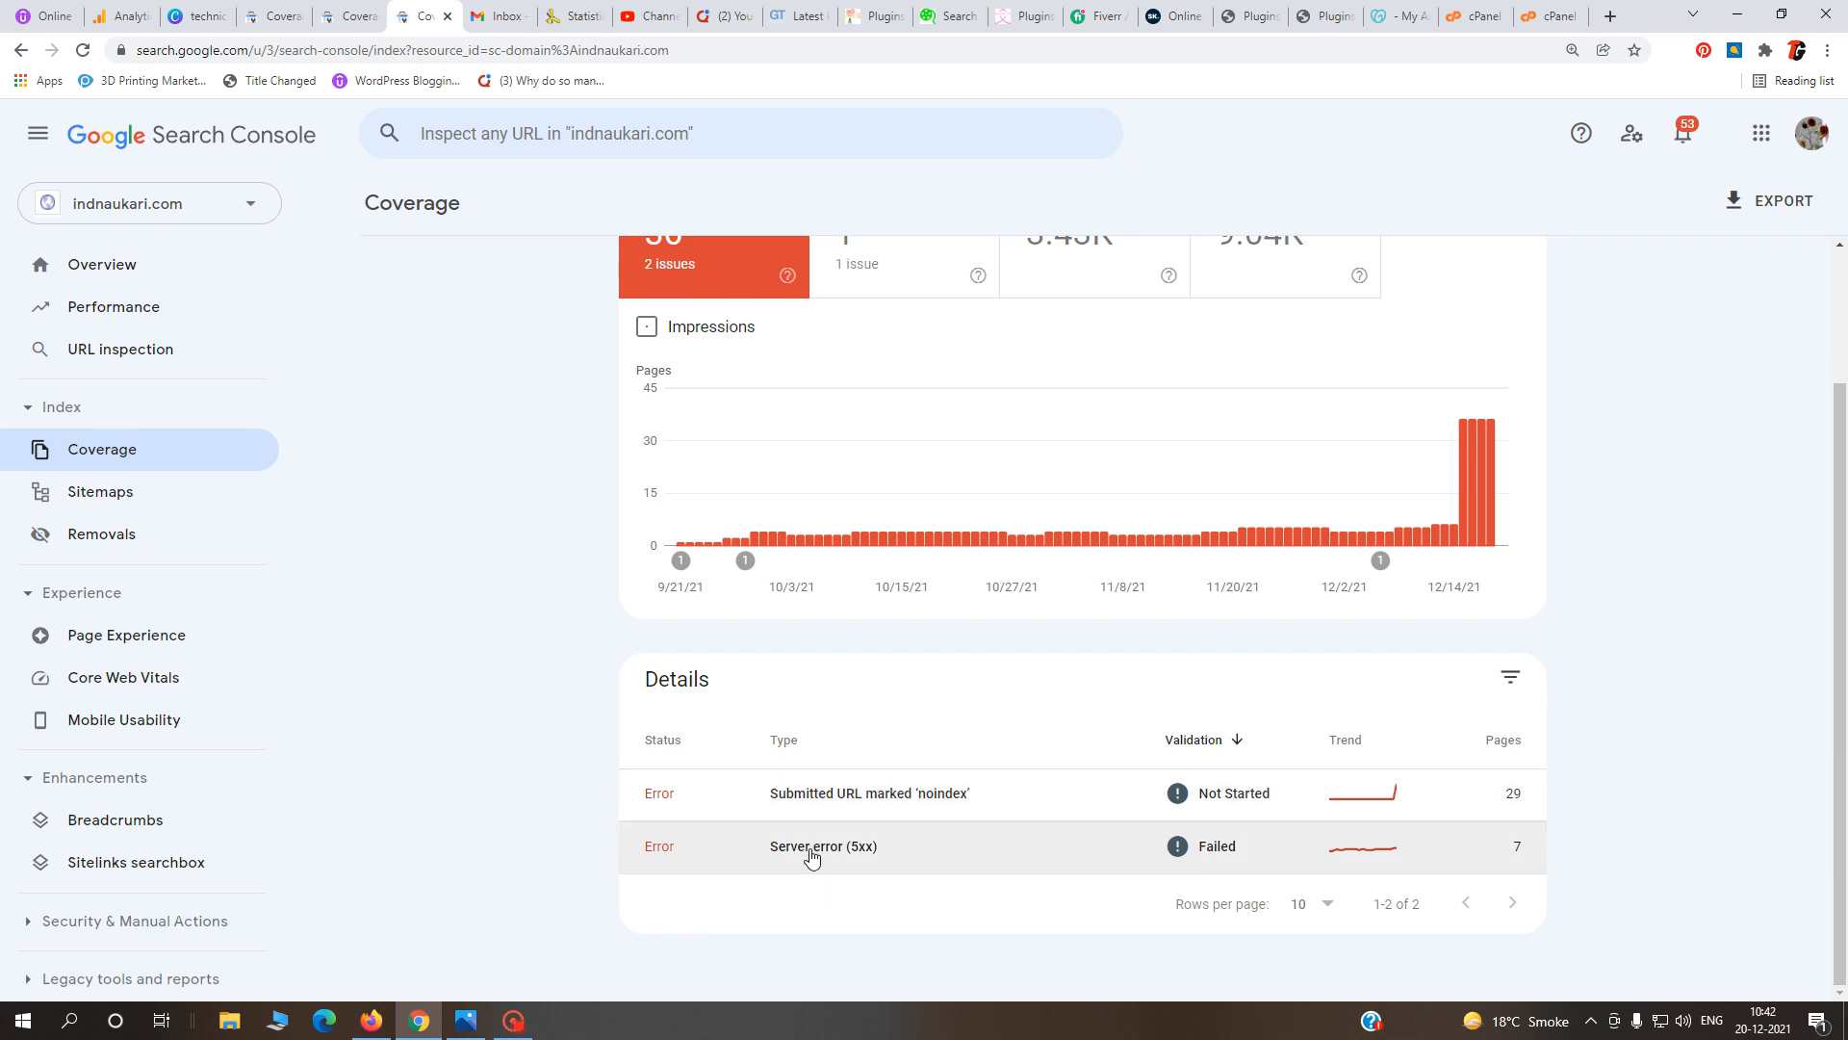
left_click(845, 853)
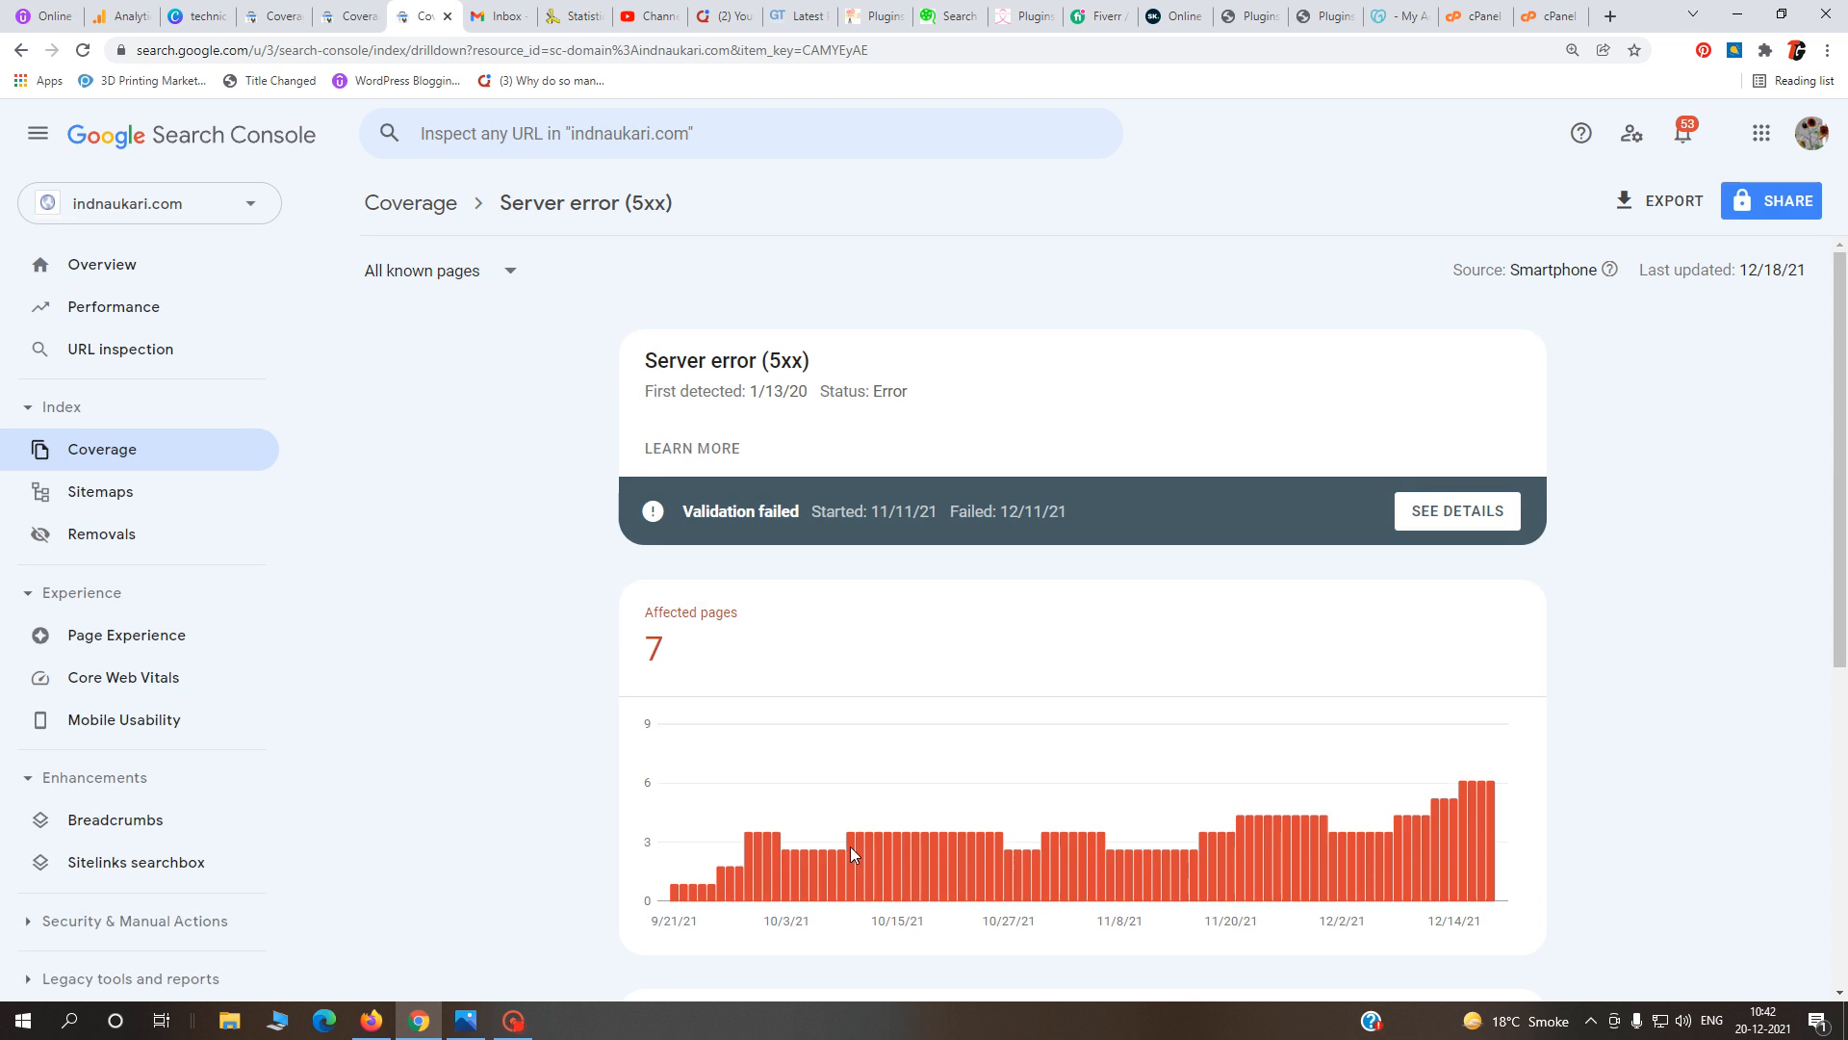
scroll(943, 816, "down", 4)
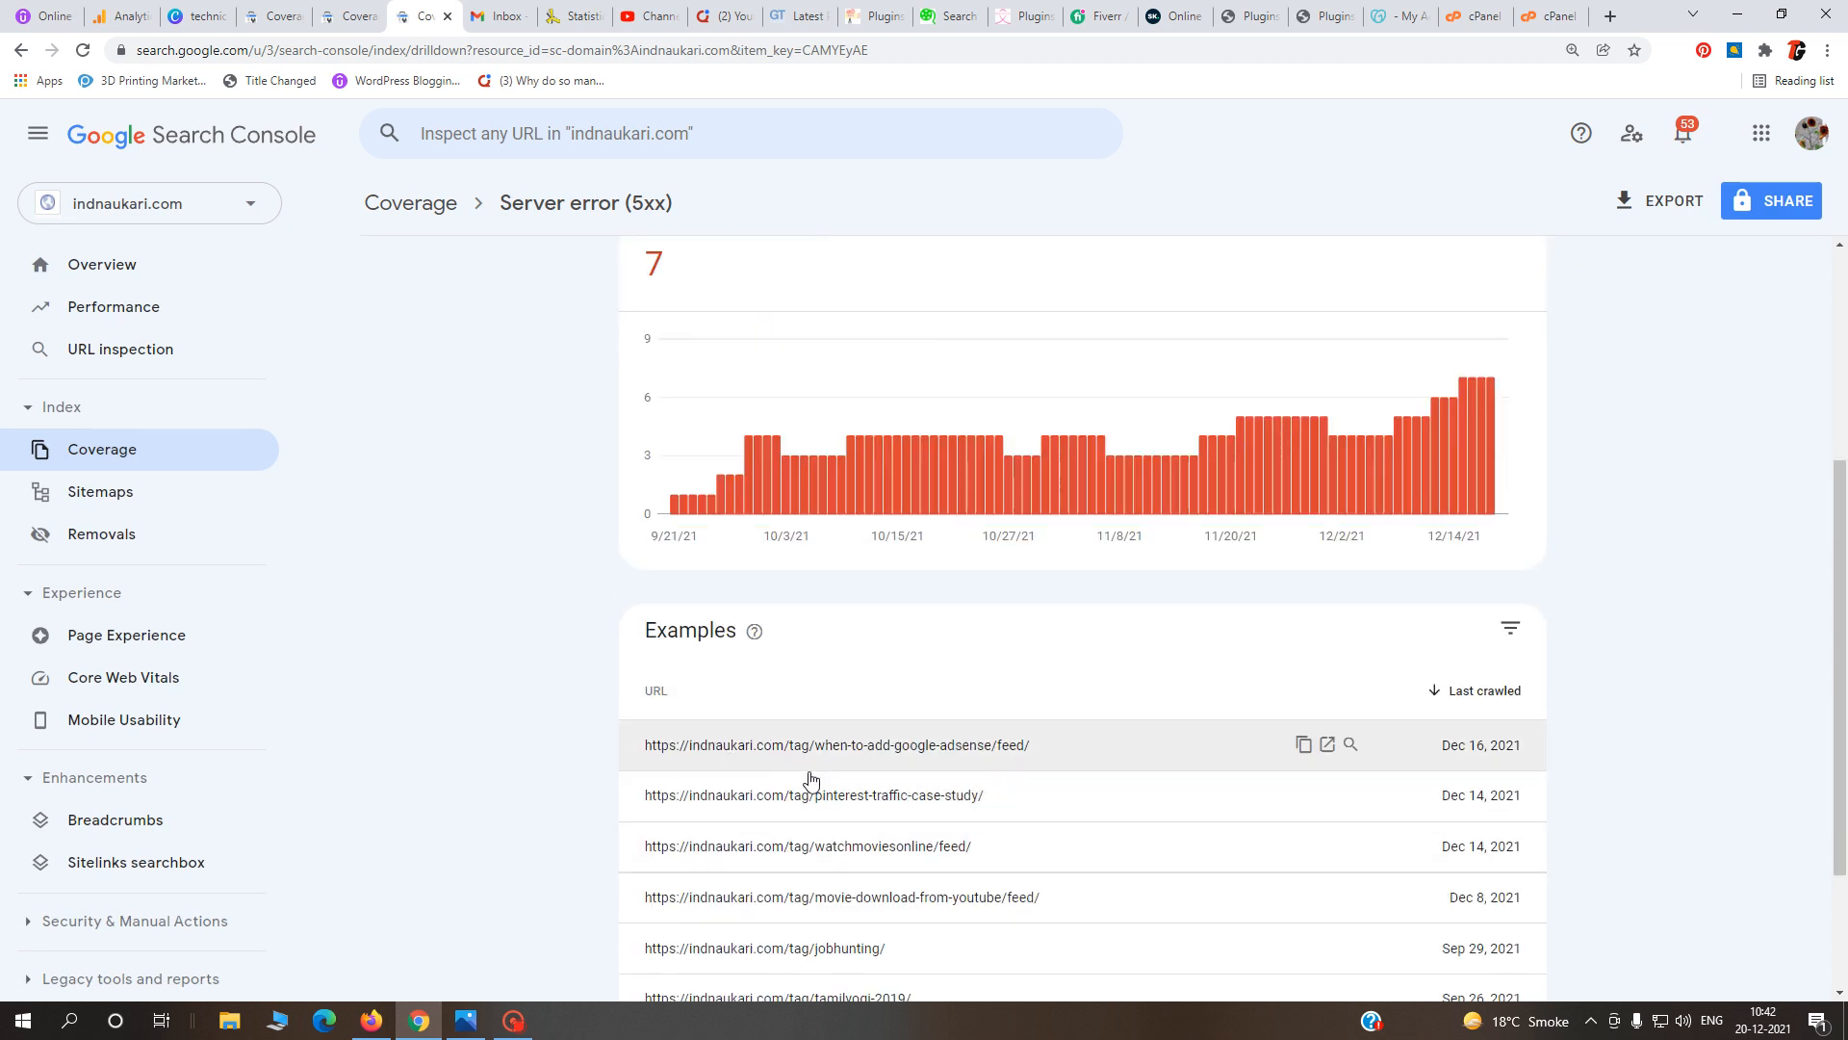
- Copy the example URL indnaukari.com/tag/pinterest-traffic-case-study/, load it in a new tab and dismiss the notification request
left_click_drag(994, 809, 645, 820)
right_click(654, 819)
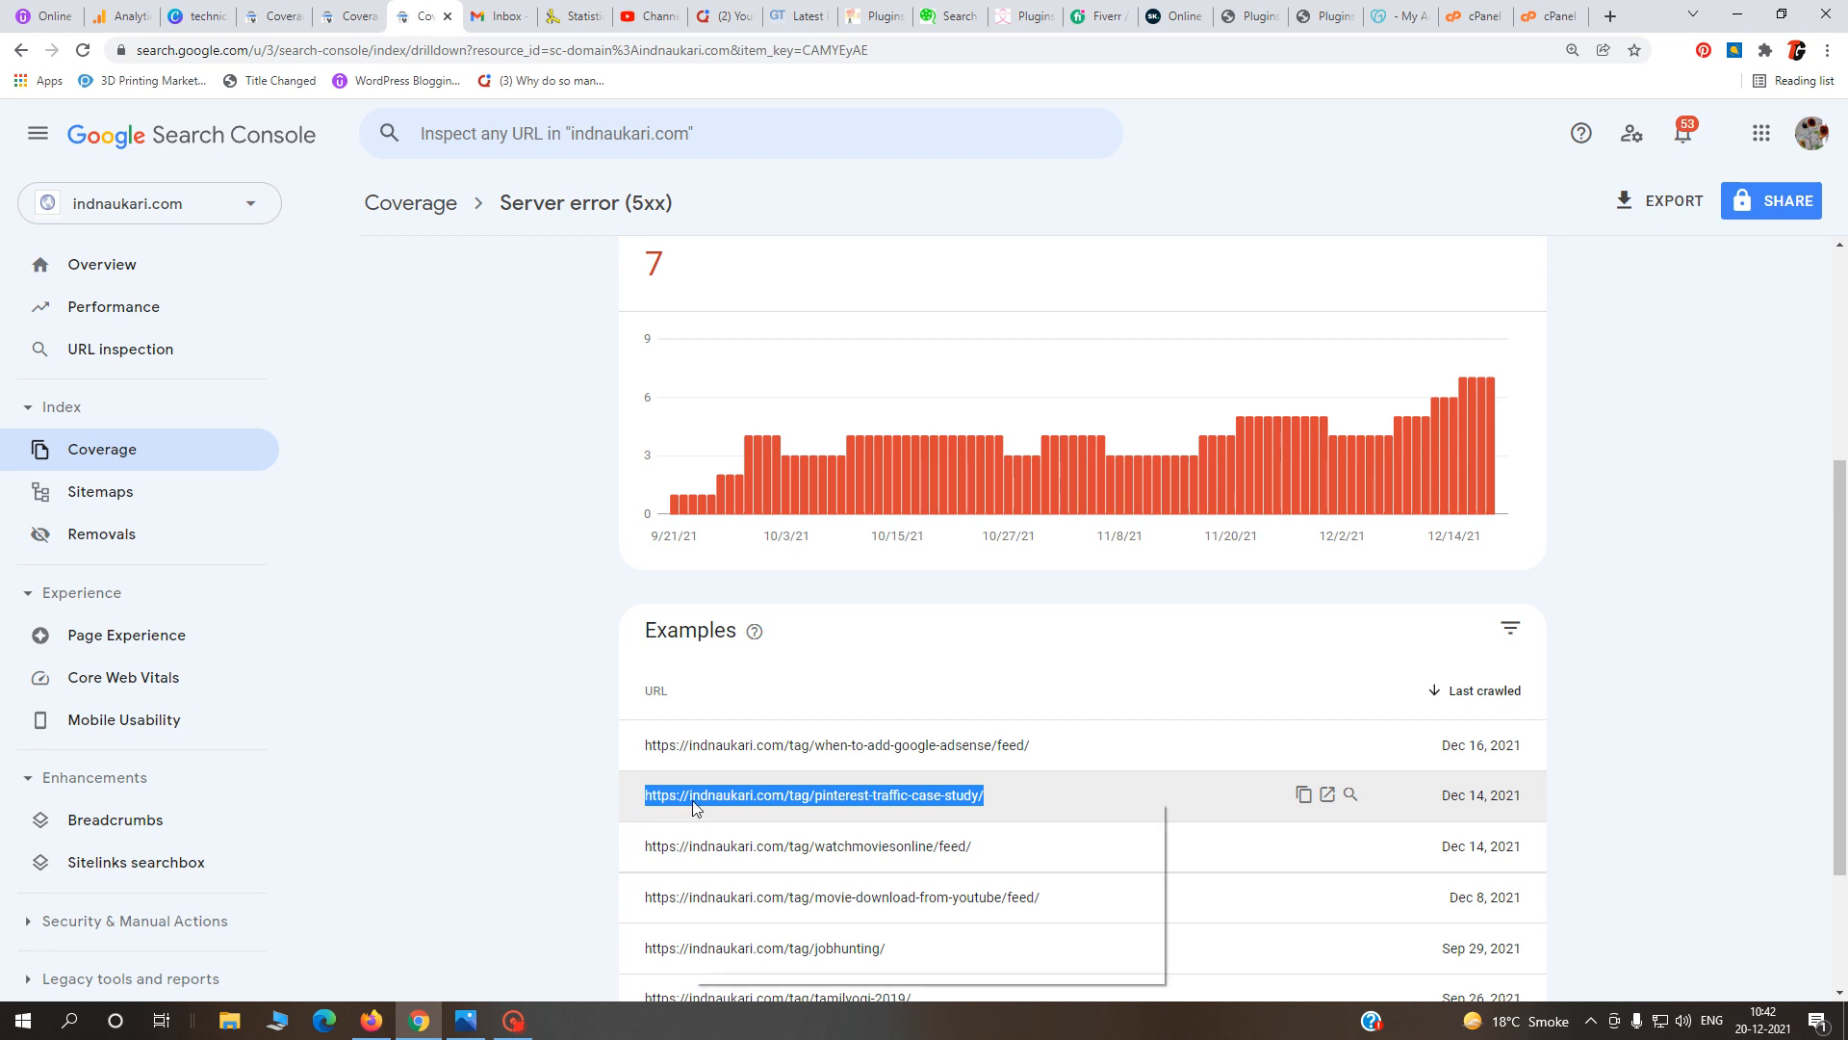
left_click(1018, 820)
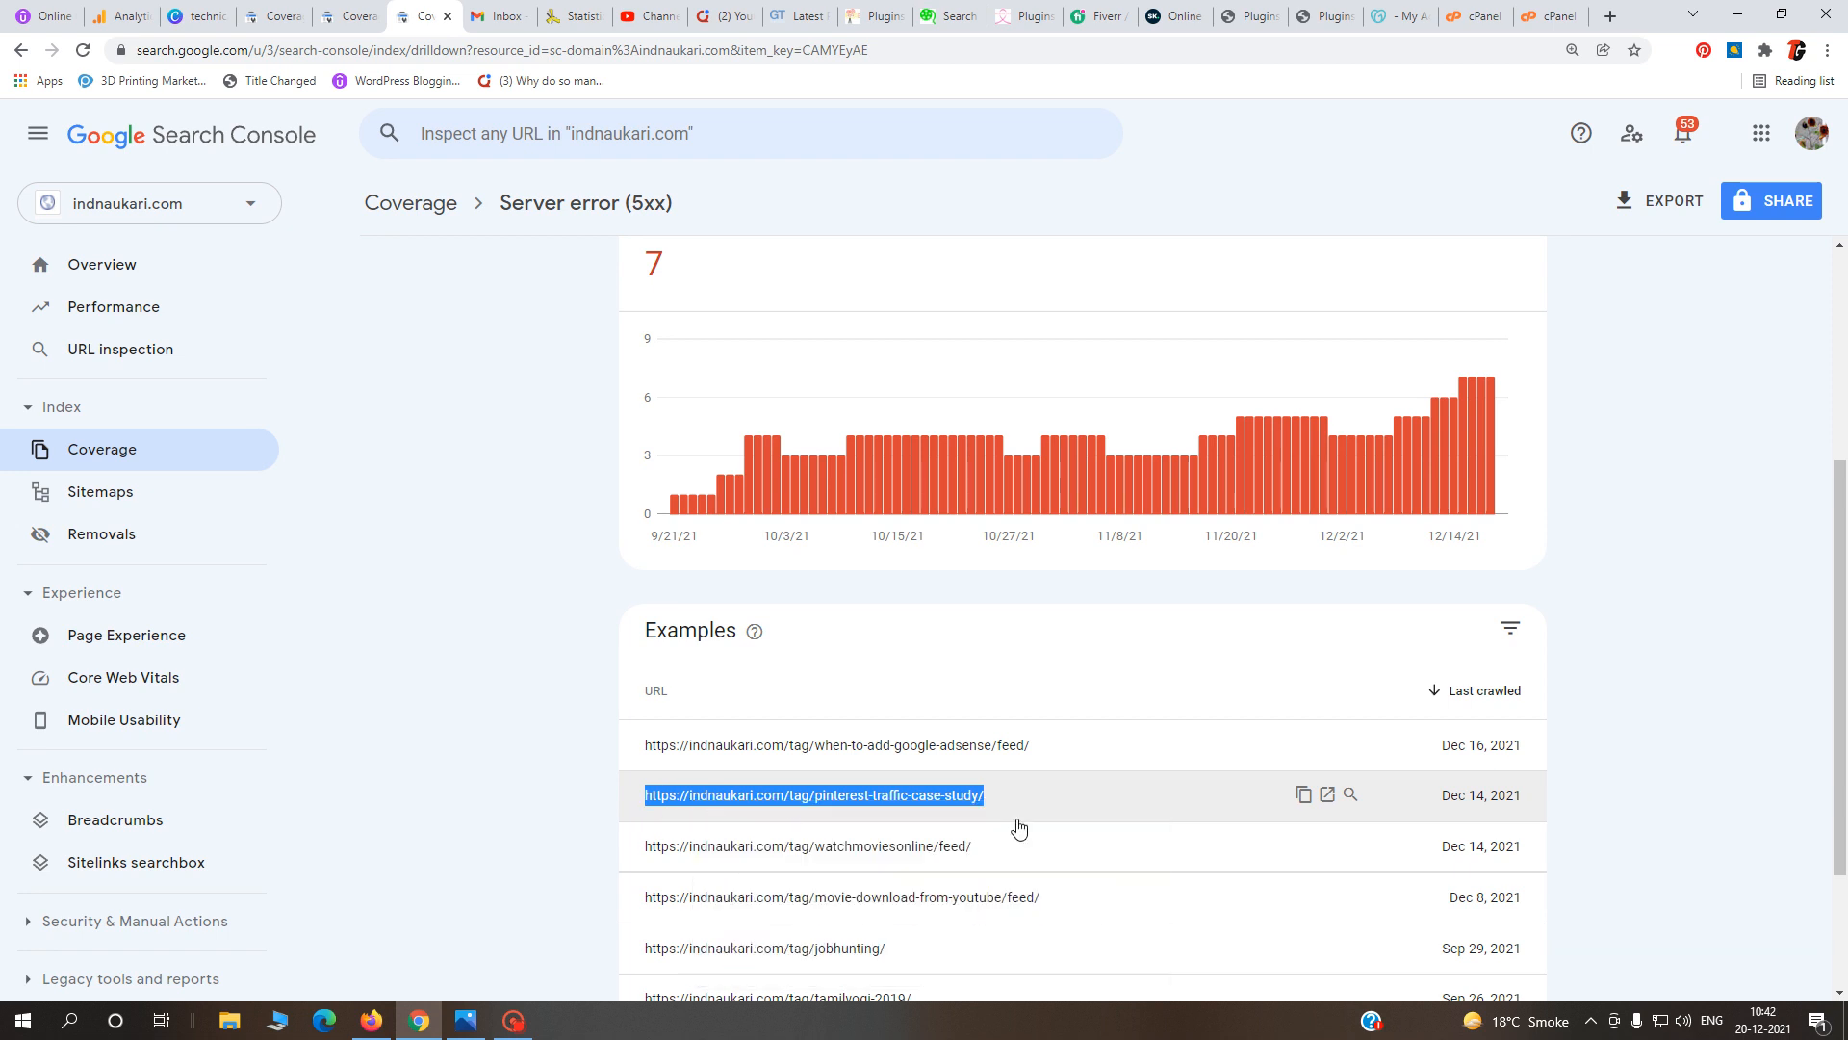
left_click(1303, 794)
left_click(1605, 19)
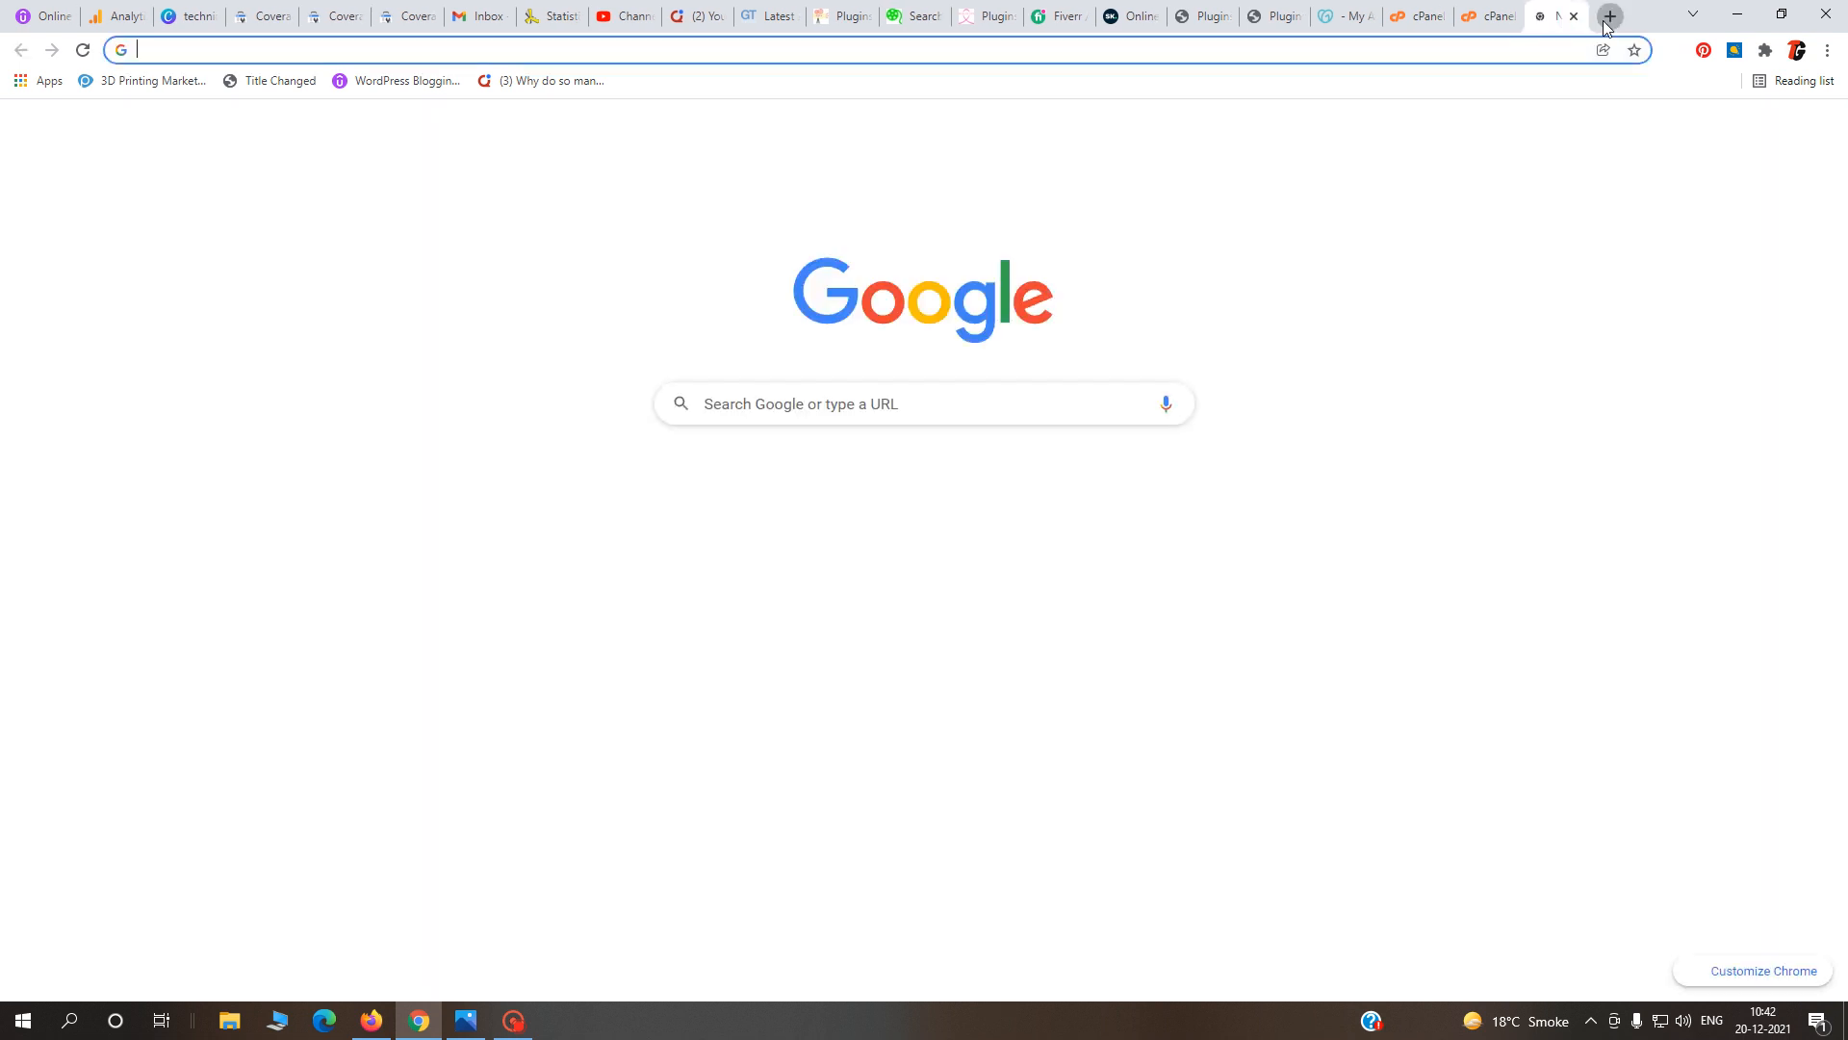
key("ctrl+v")
key("Return")
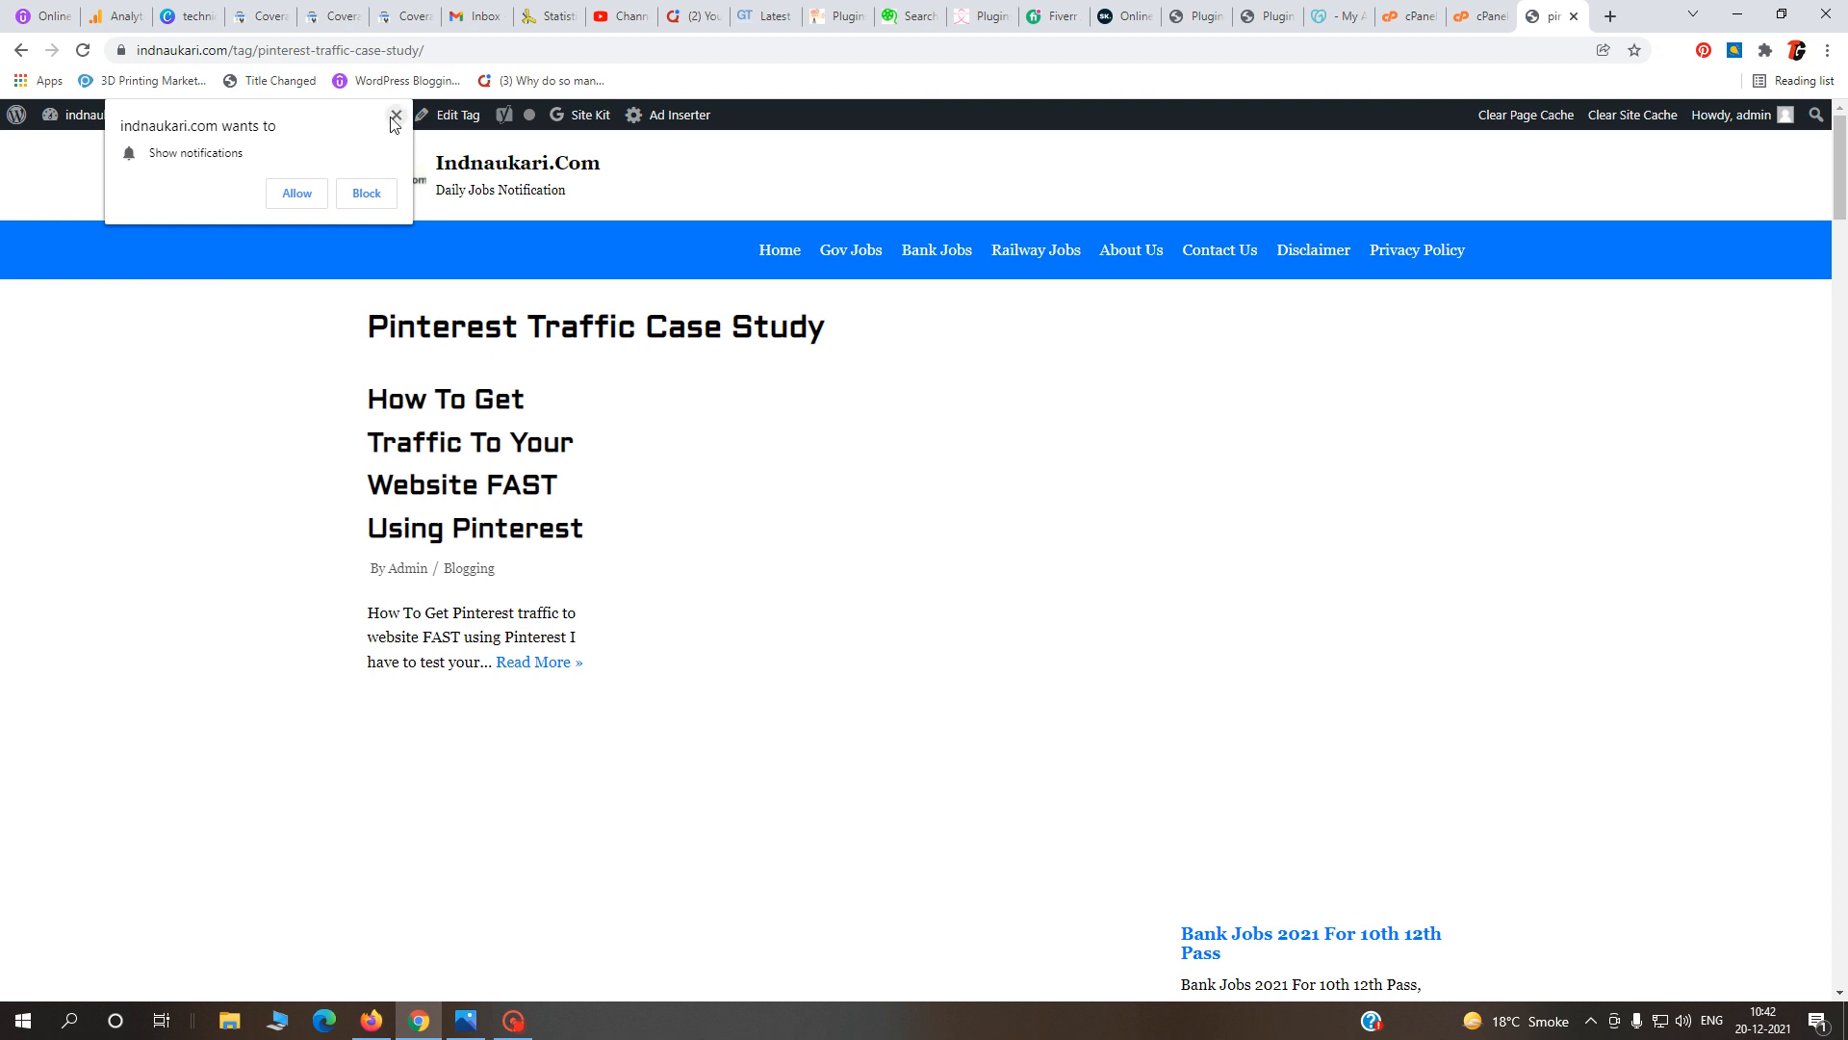
left_click(396, 116)
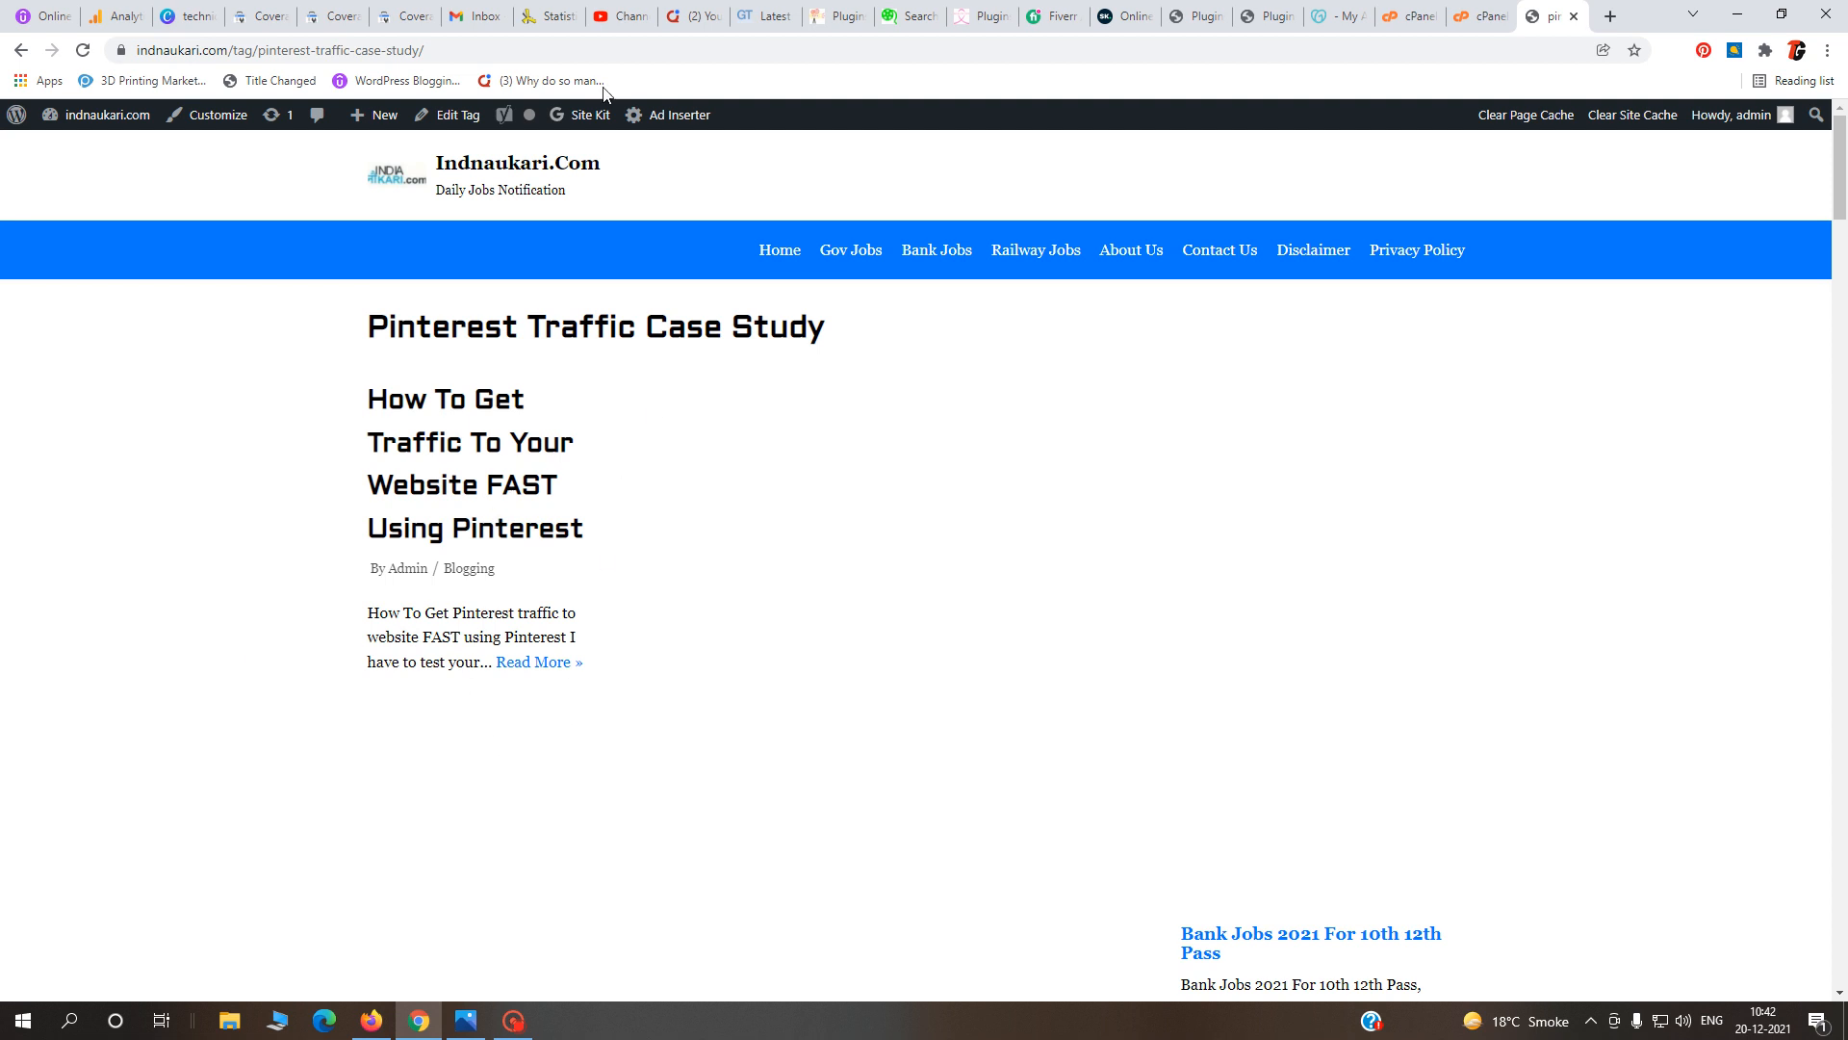
- Copy the indnaukari.com/tag/watchmoviesonline/feed/ URL from the Server error (5xx) examples, load it in a new tab and look through the feed
left_click(410, 16)
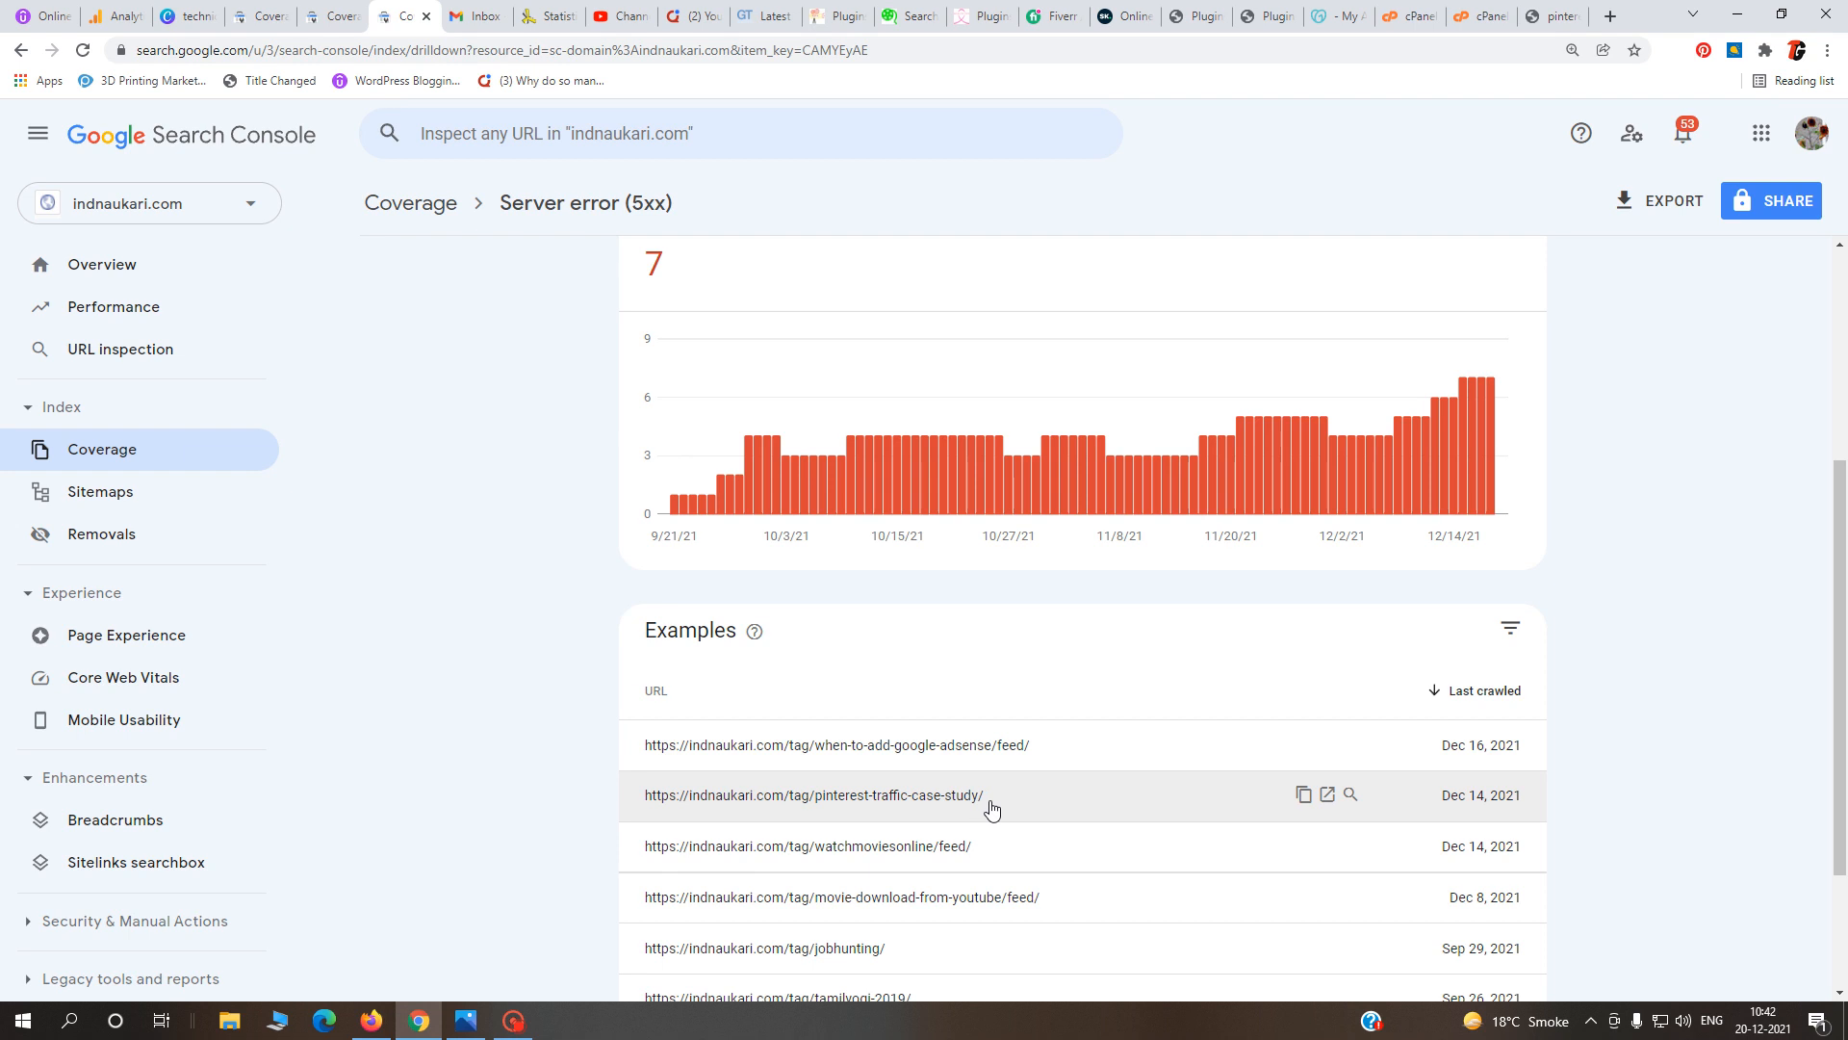
left_click_drag(989, 857, 643, 866)
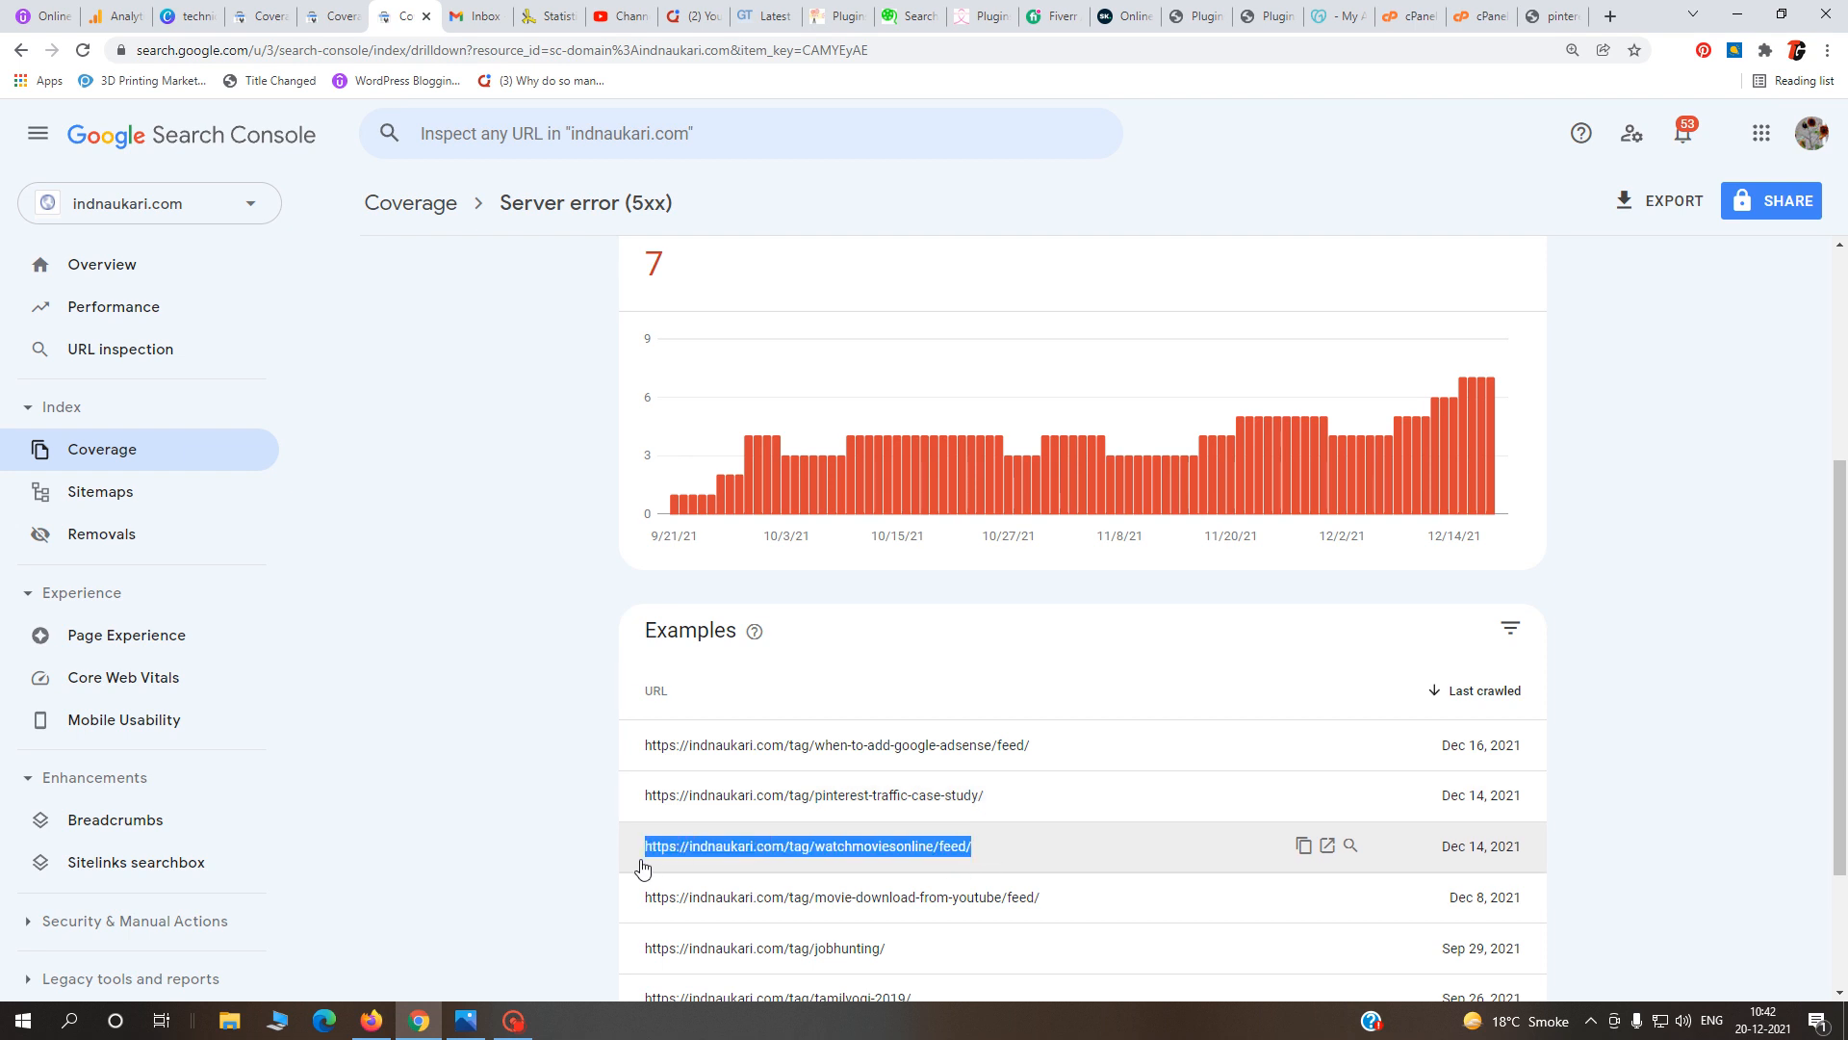
left_click(1611, 17)
key("ctrl+v")
key("Return")
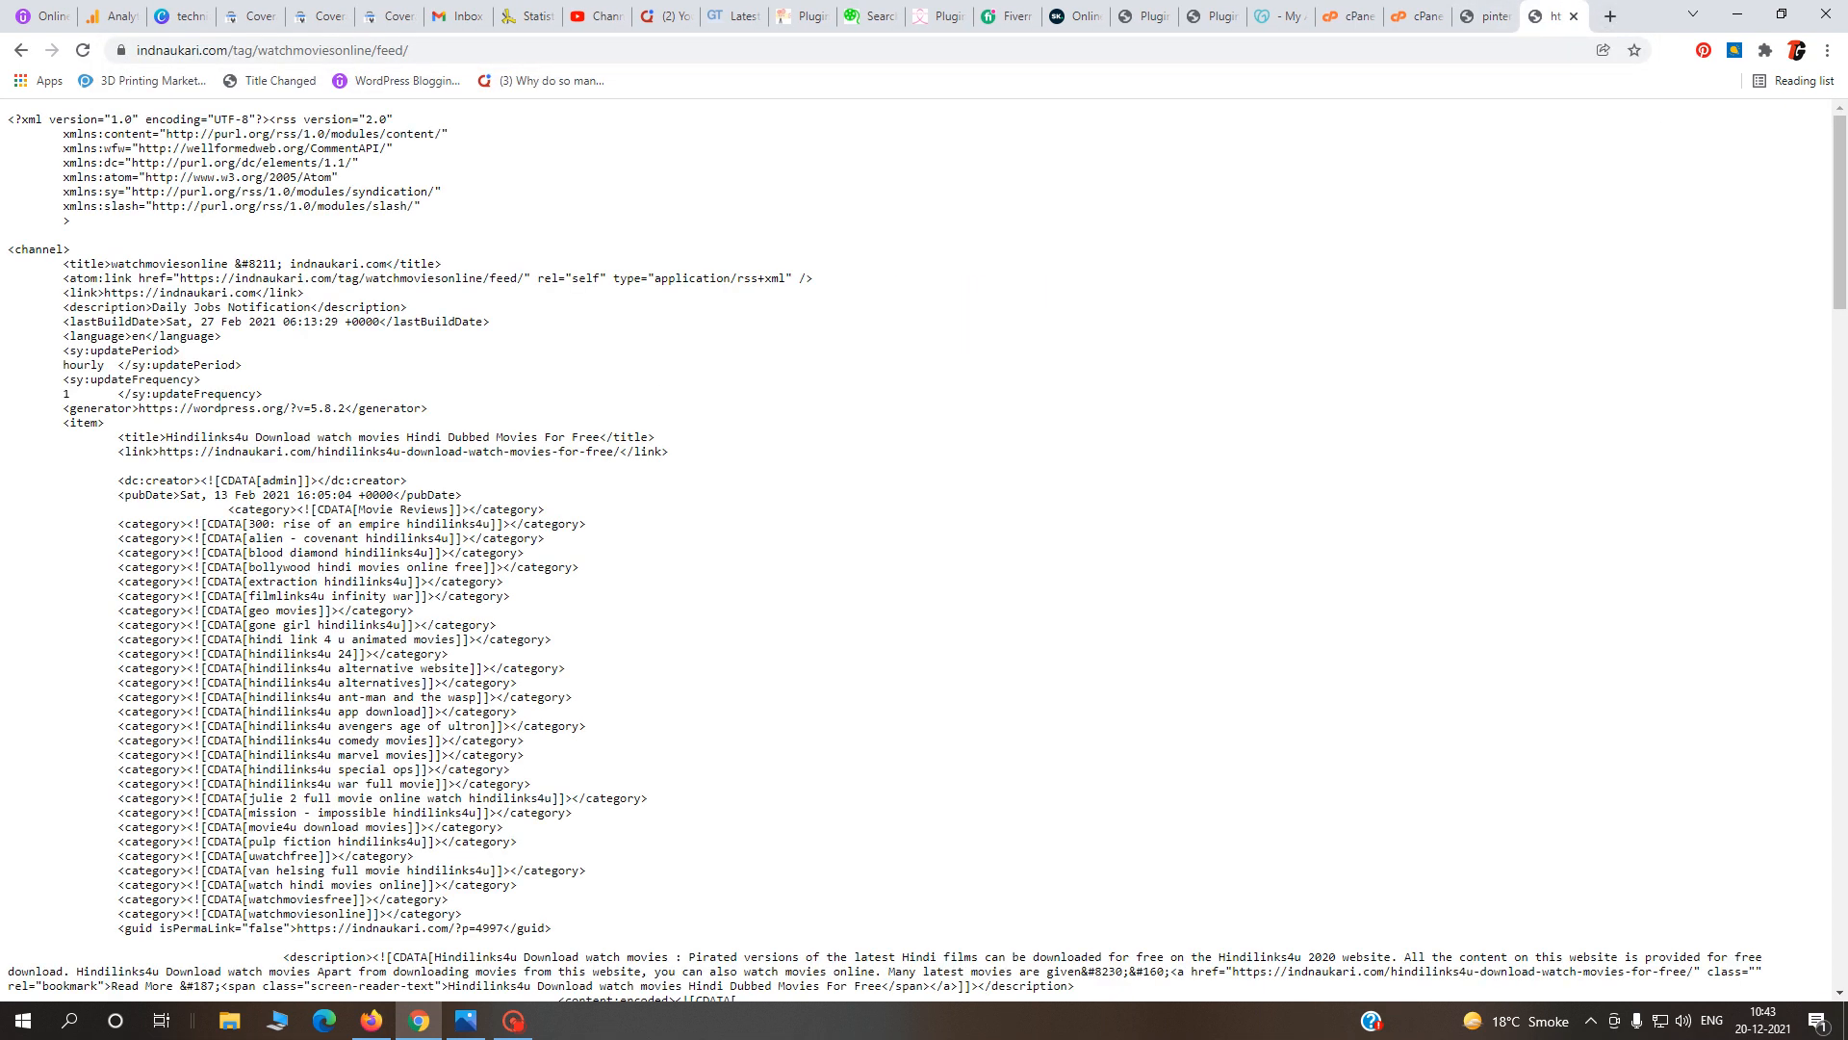
scroll(629, 613, "down", 8)
scroll(630, 612, "up", 8)
- Recheck the Pinterest Traffic Case Study page, and highlight the example URLs ending in /feed/ in the Server error (5xx) issue
left_click(1487, 12)
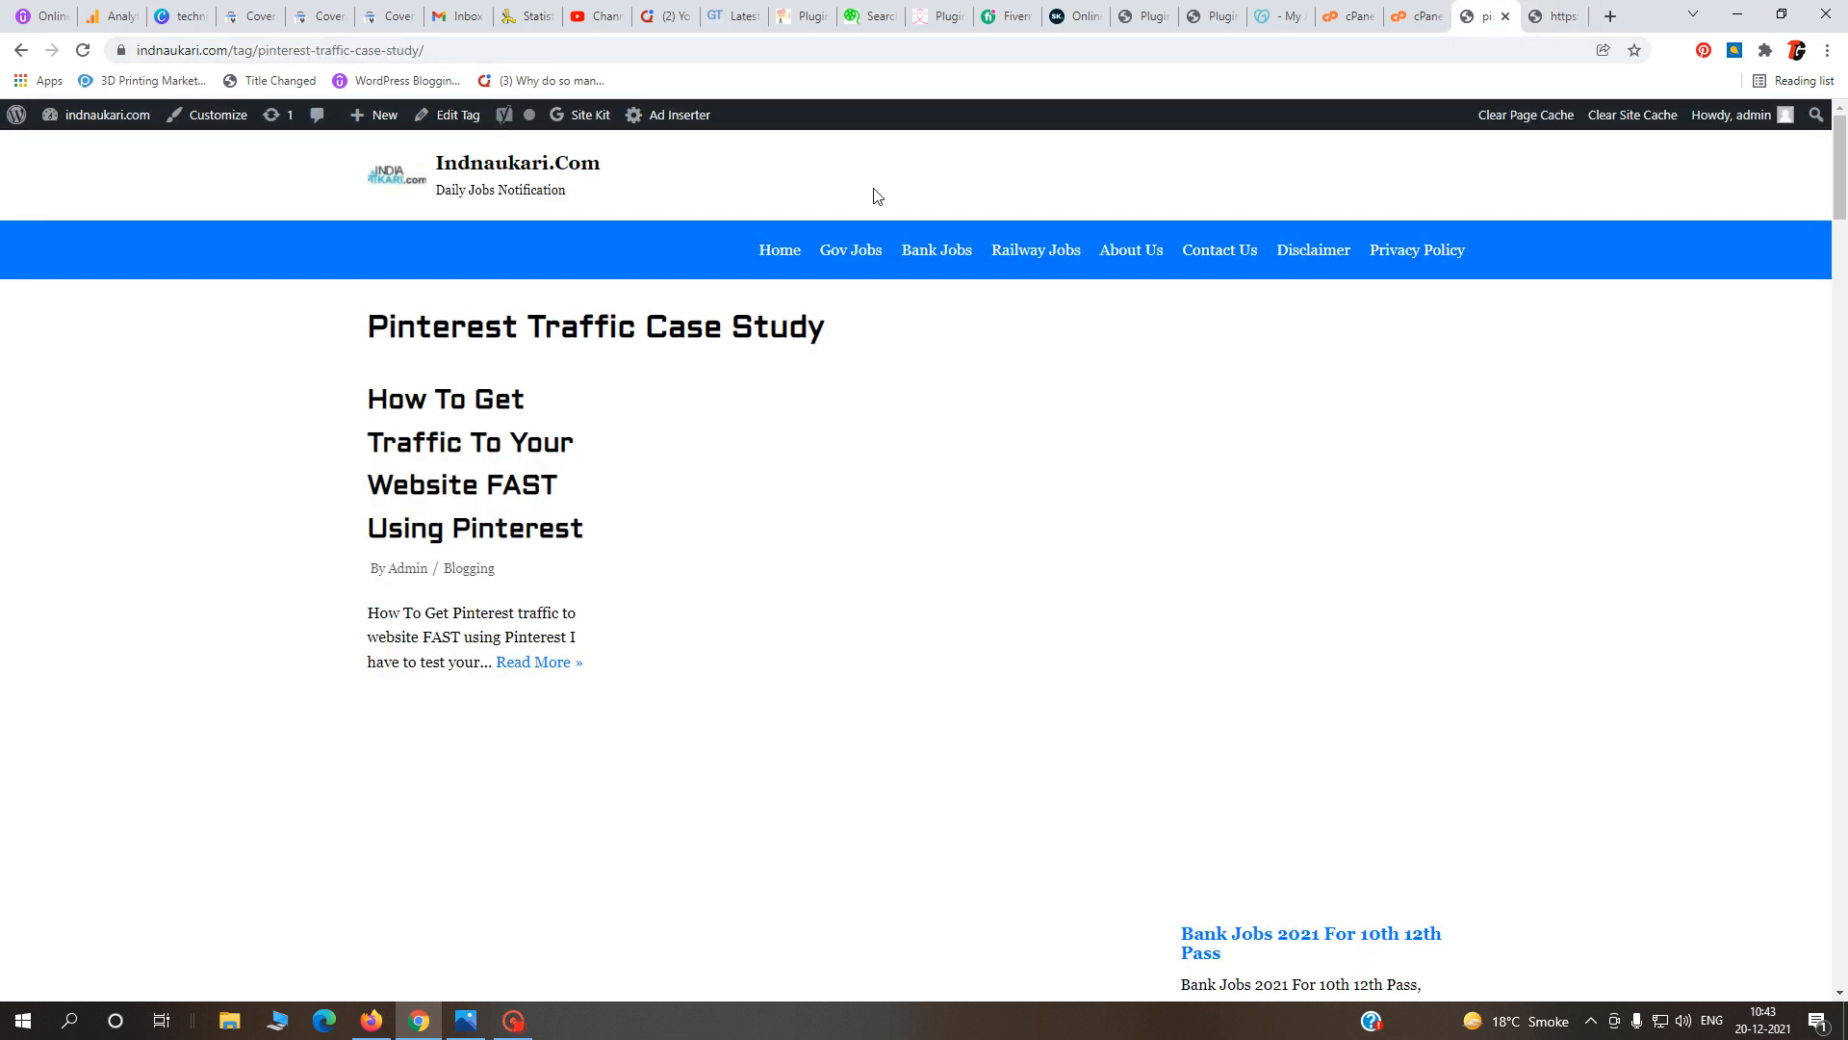
left_click(384, 9)
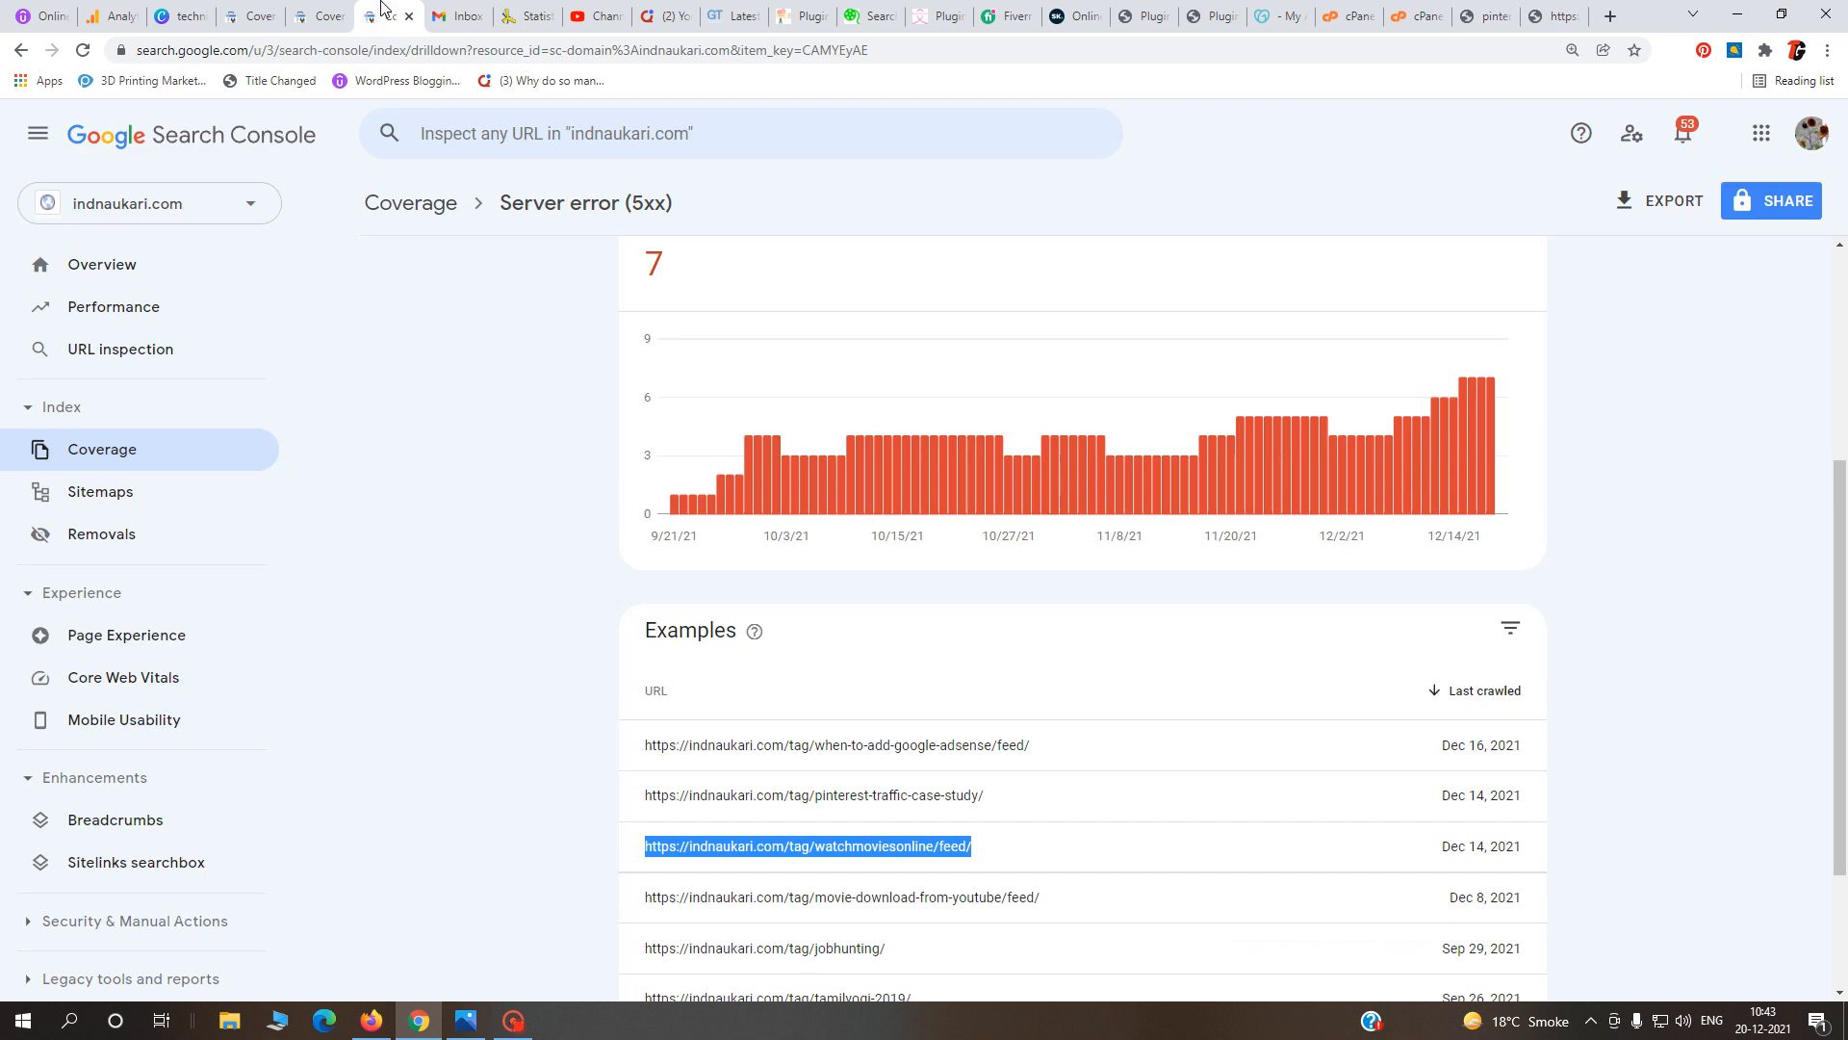
left_click(523, 783)
left_click_drag(992, 858, 633, 870)
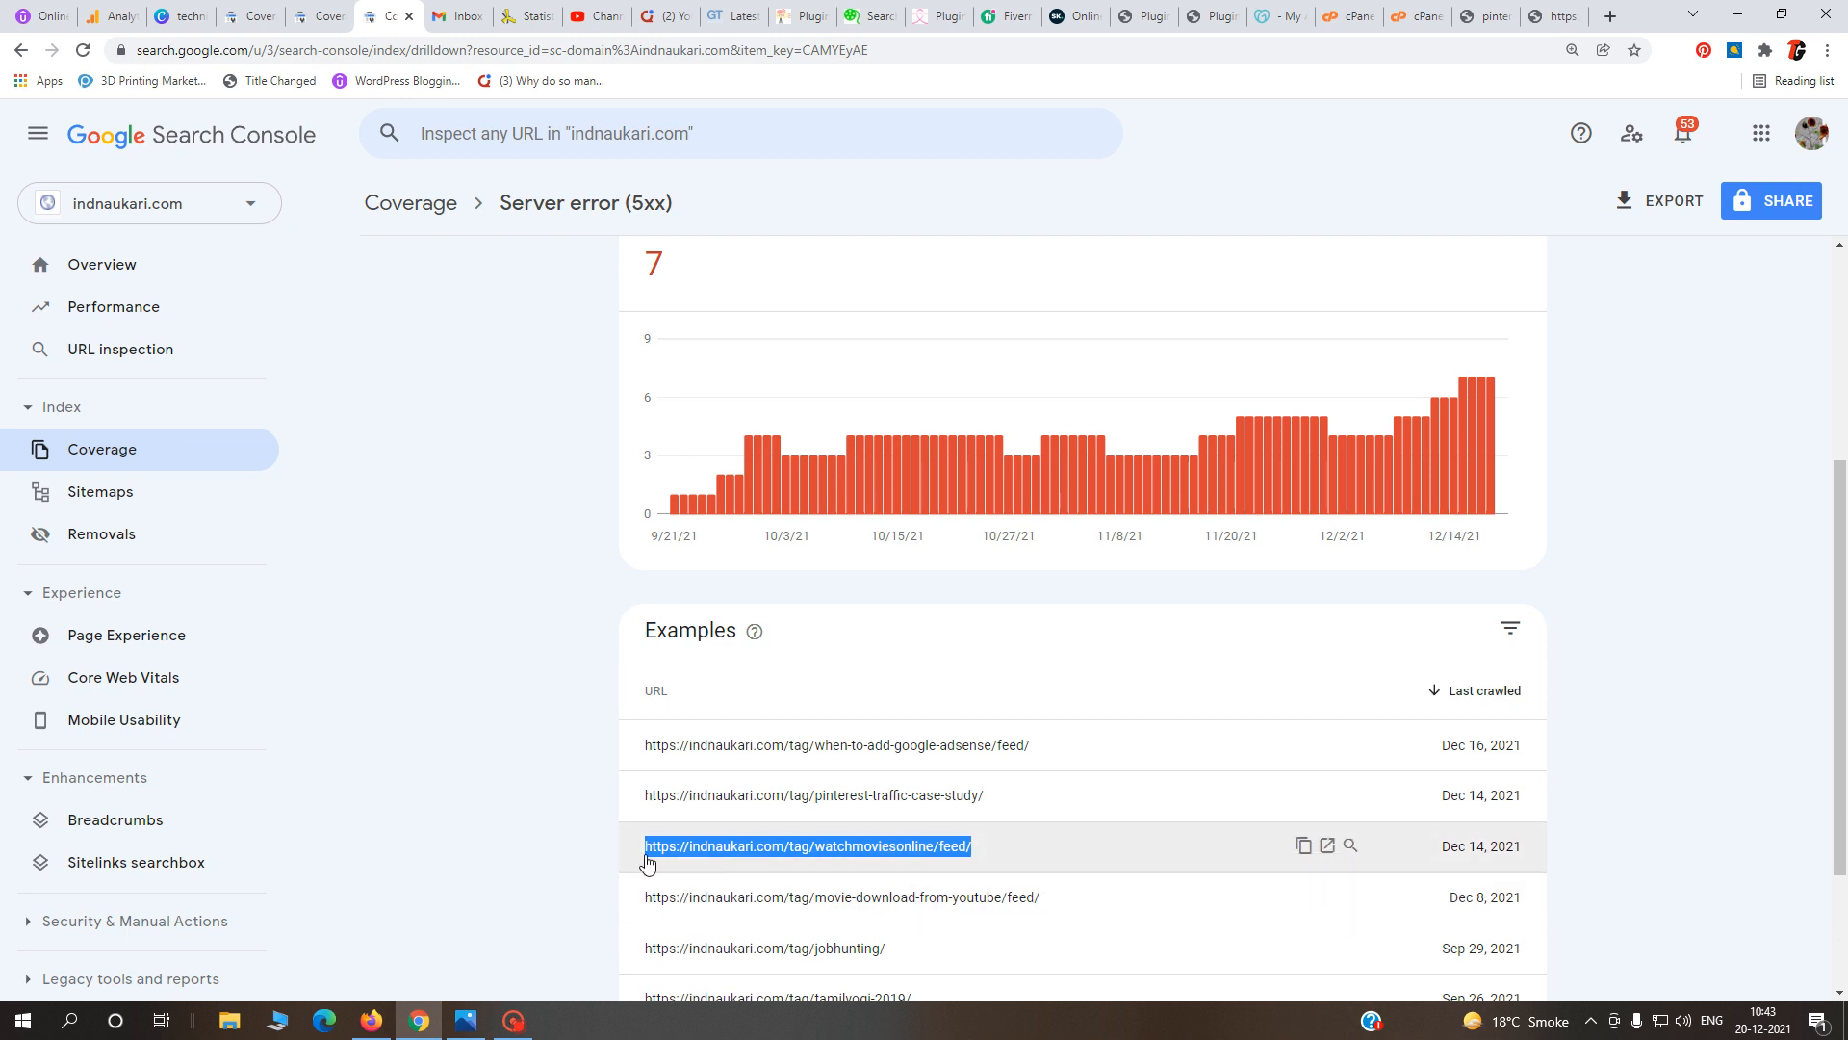
left_click(551, 834)
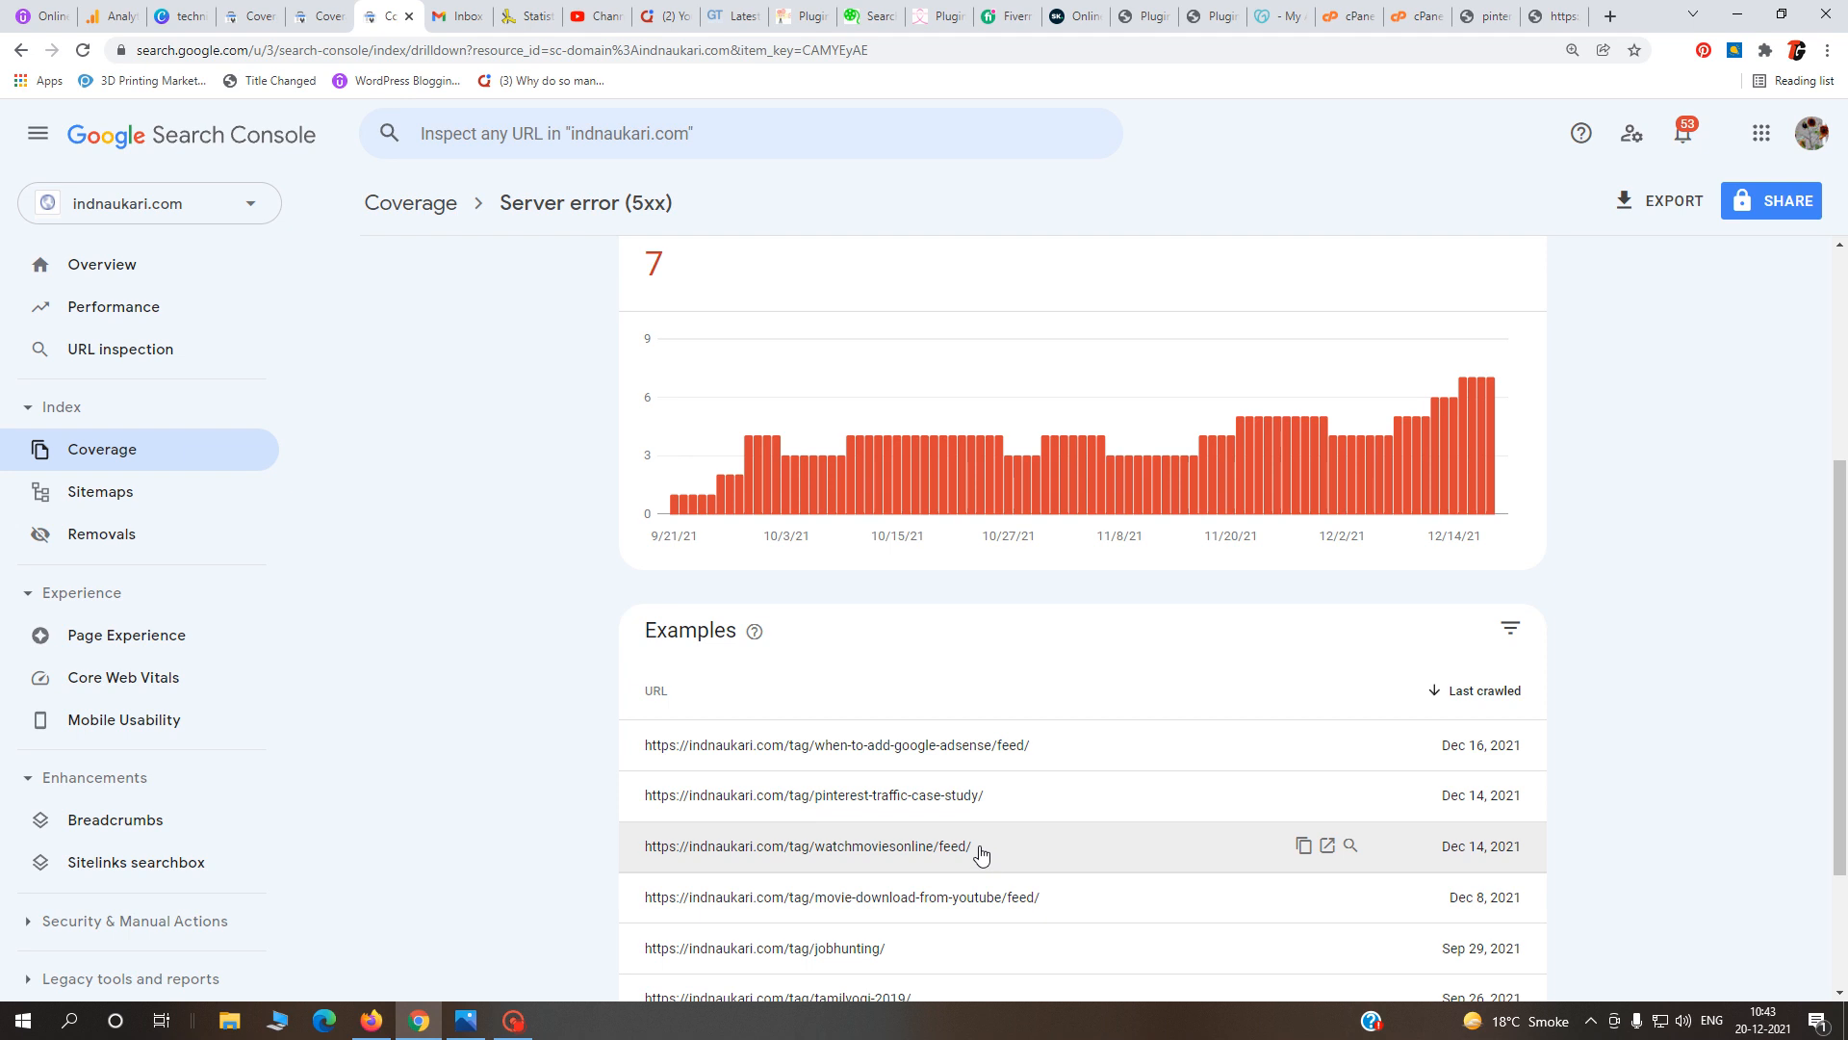
left_click_drag(974, 853, 645, 864)
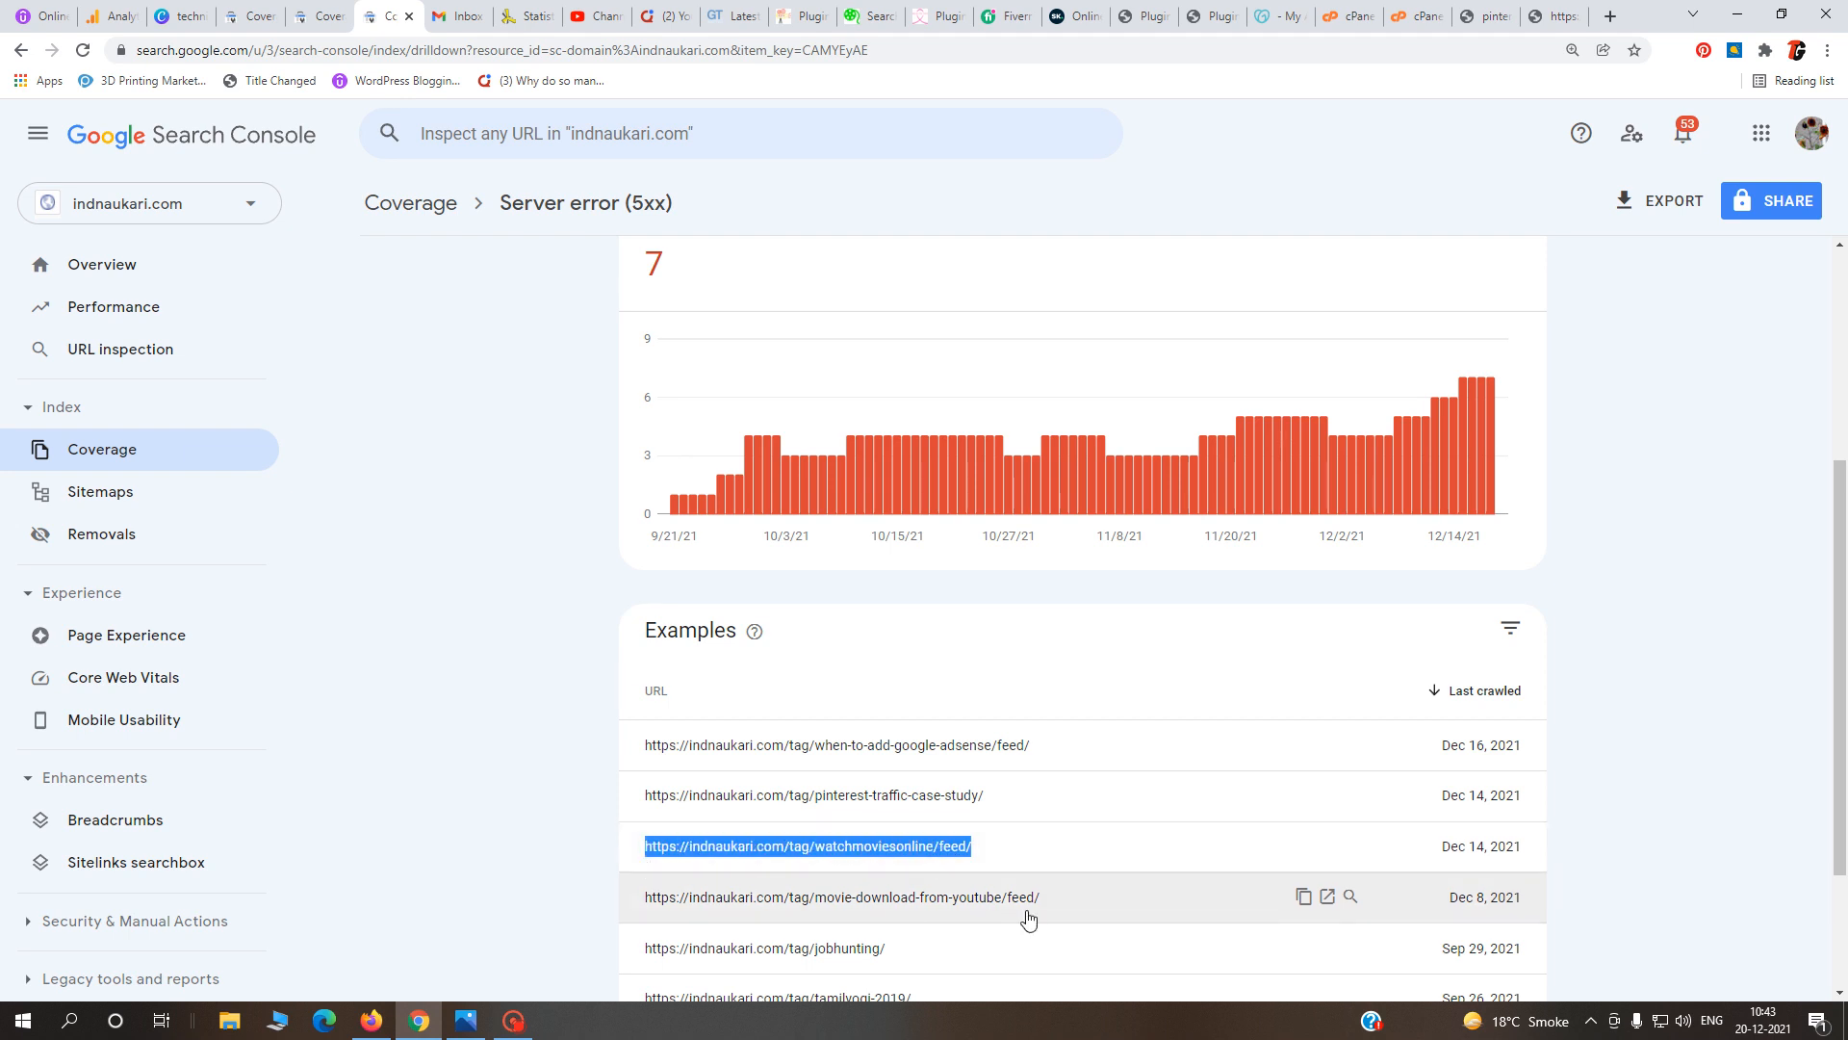
left_click_drag(1044, 904, 641, 910)
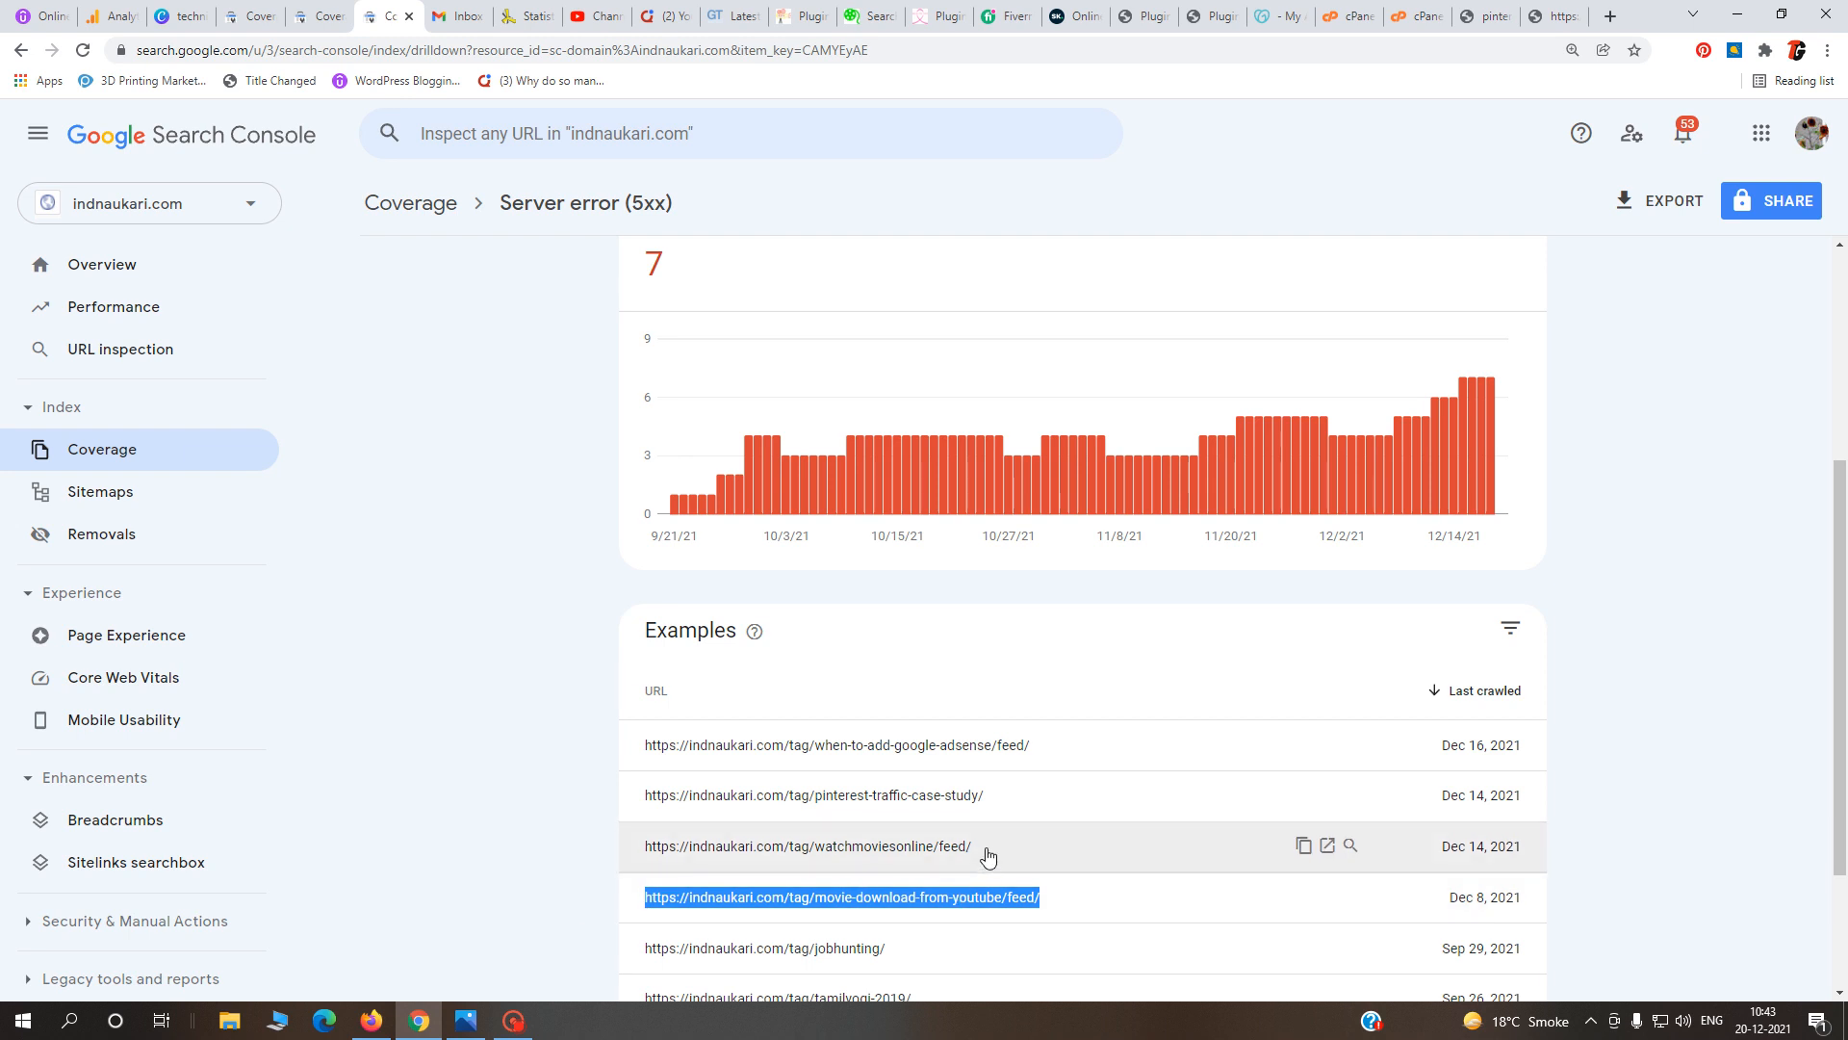
left_click_drag(1031, 750, 631, 761)
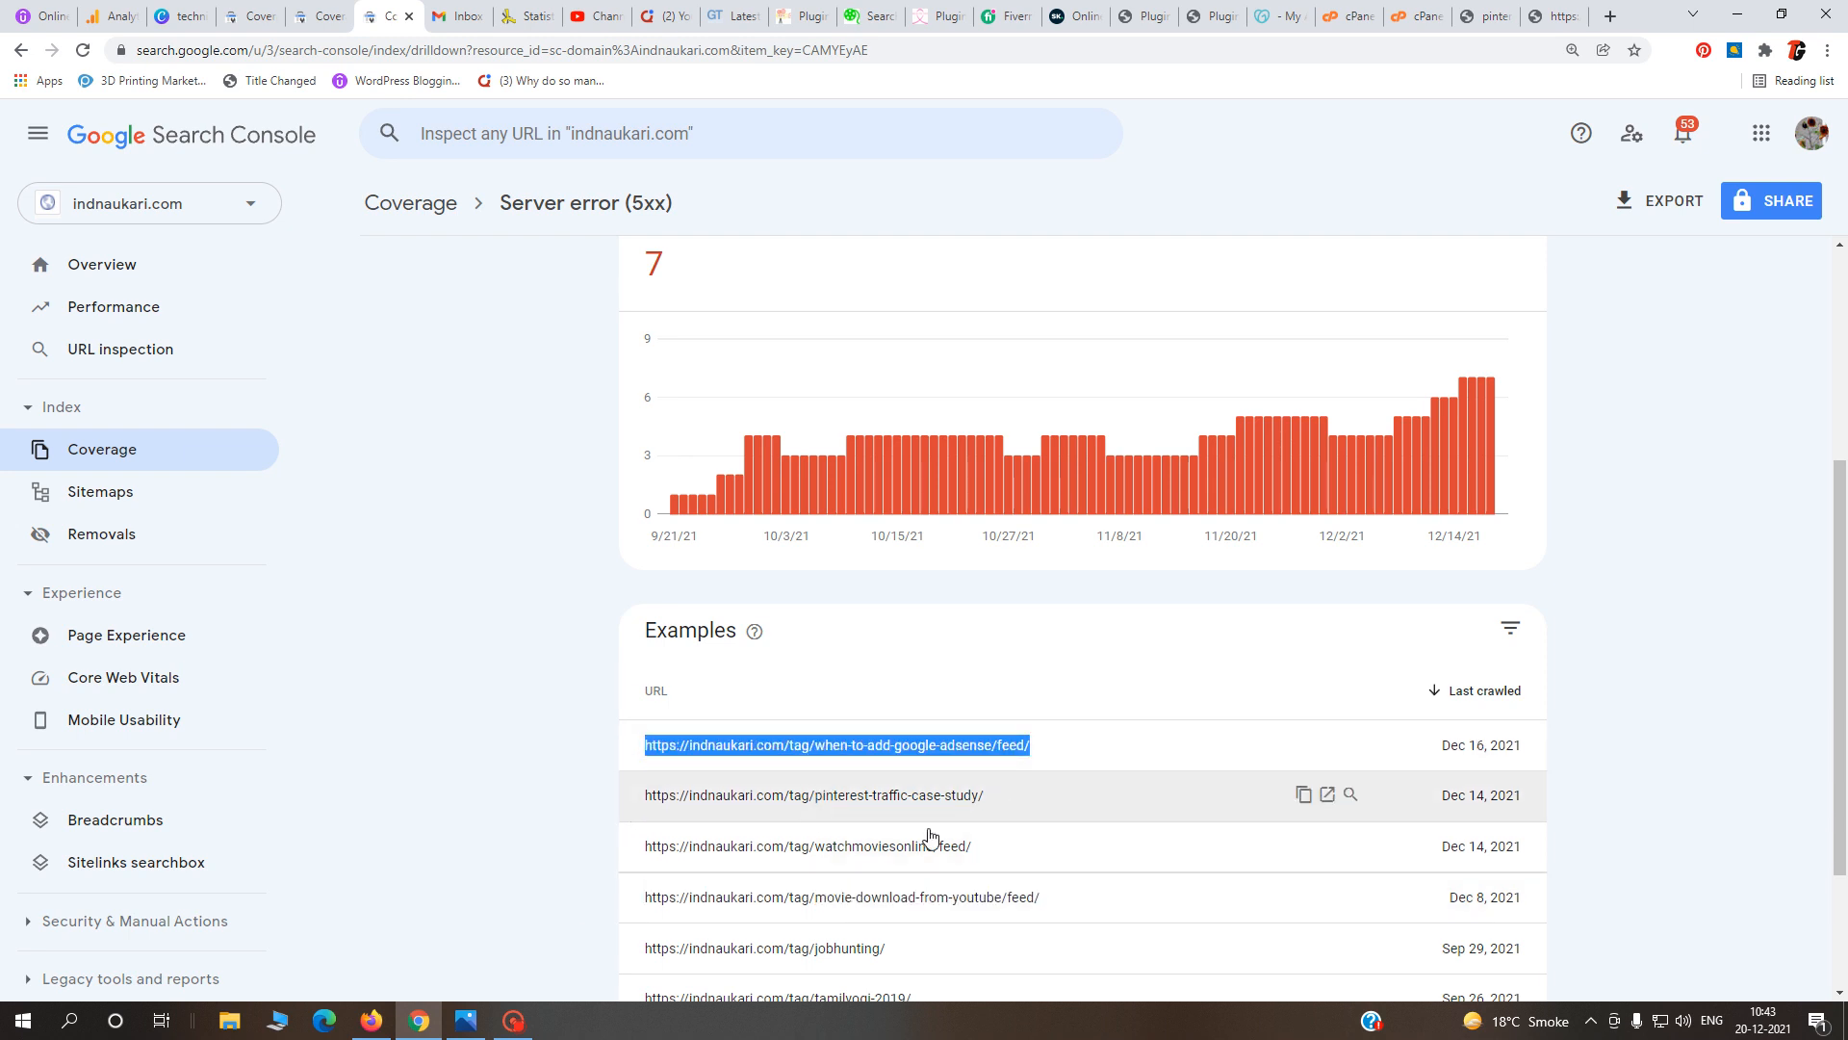
- Copy the example URL indnaukari.com/tag/putlockers-download-movies-free-2020/, check it in a new tab and close that tab
scroll(997, 915, "down", 2)
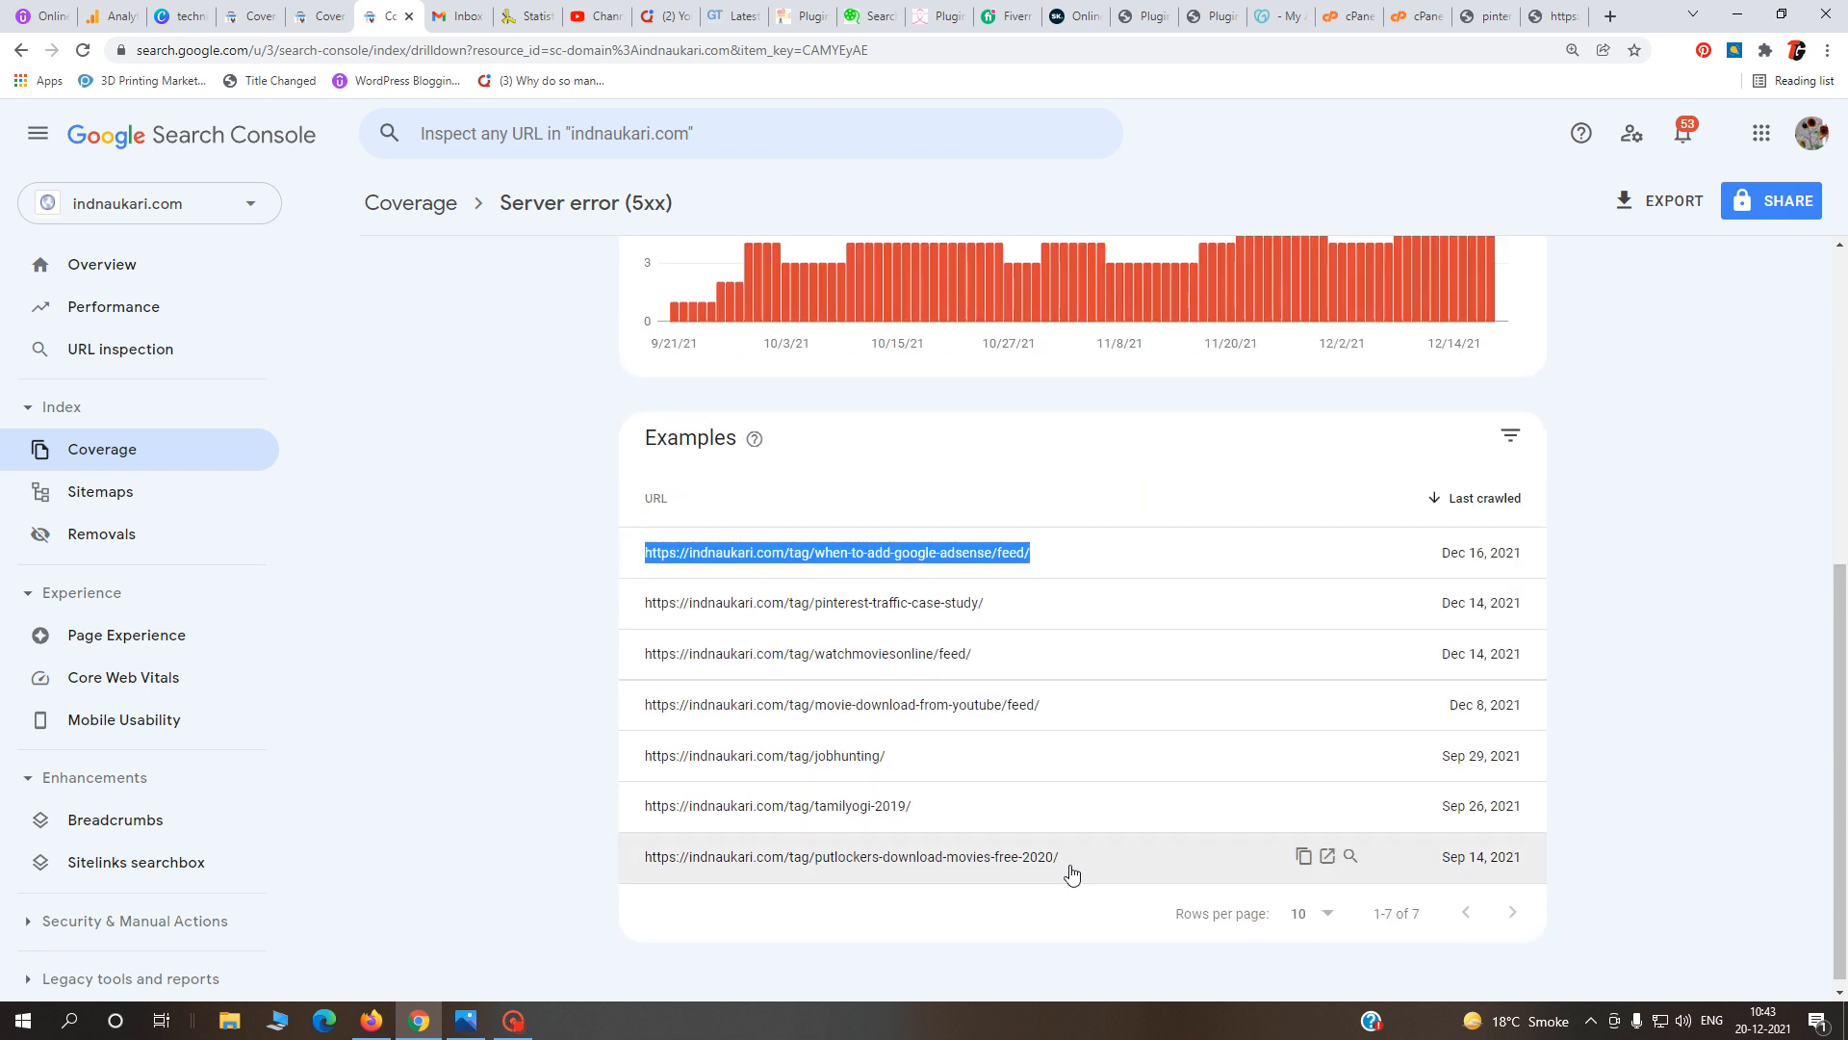
left_click_drag(1067, 870, 648, 882)
key("ctrl+c")
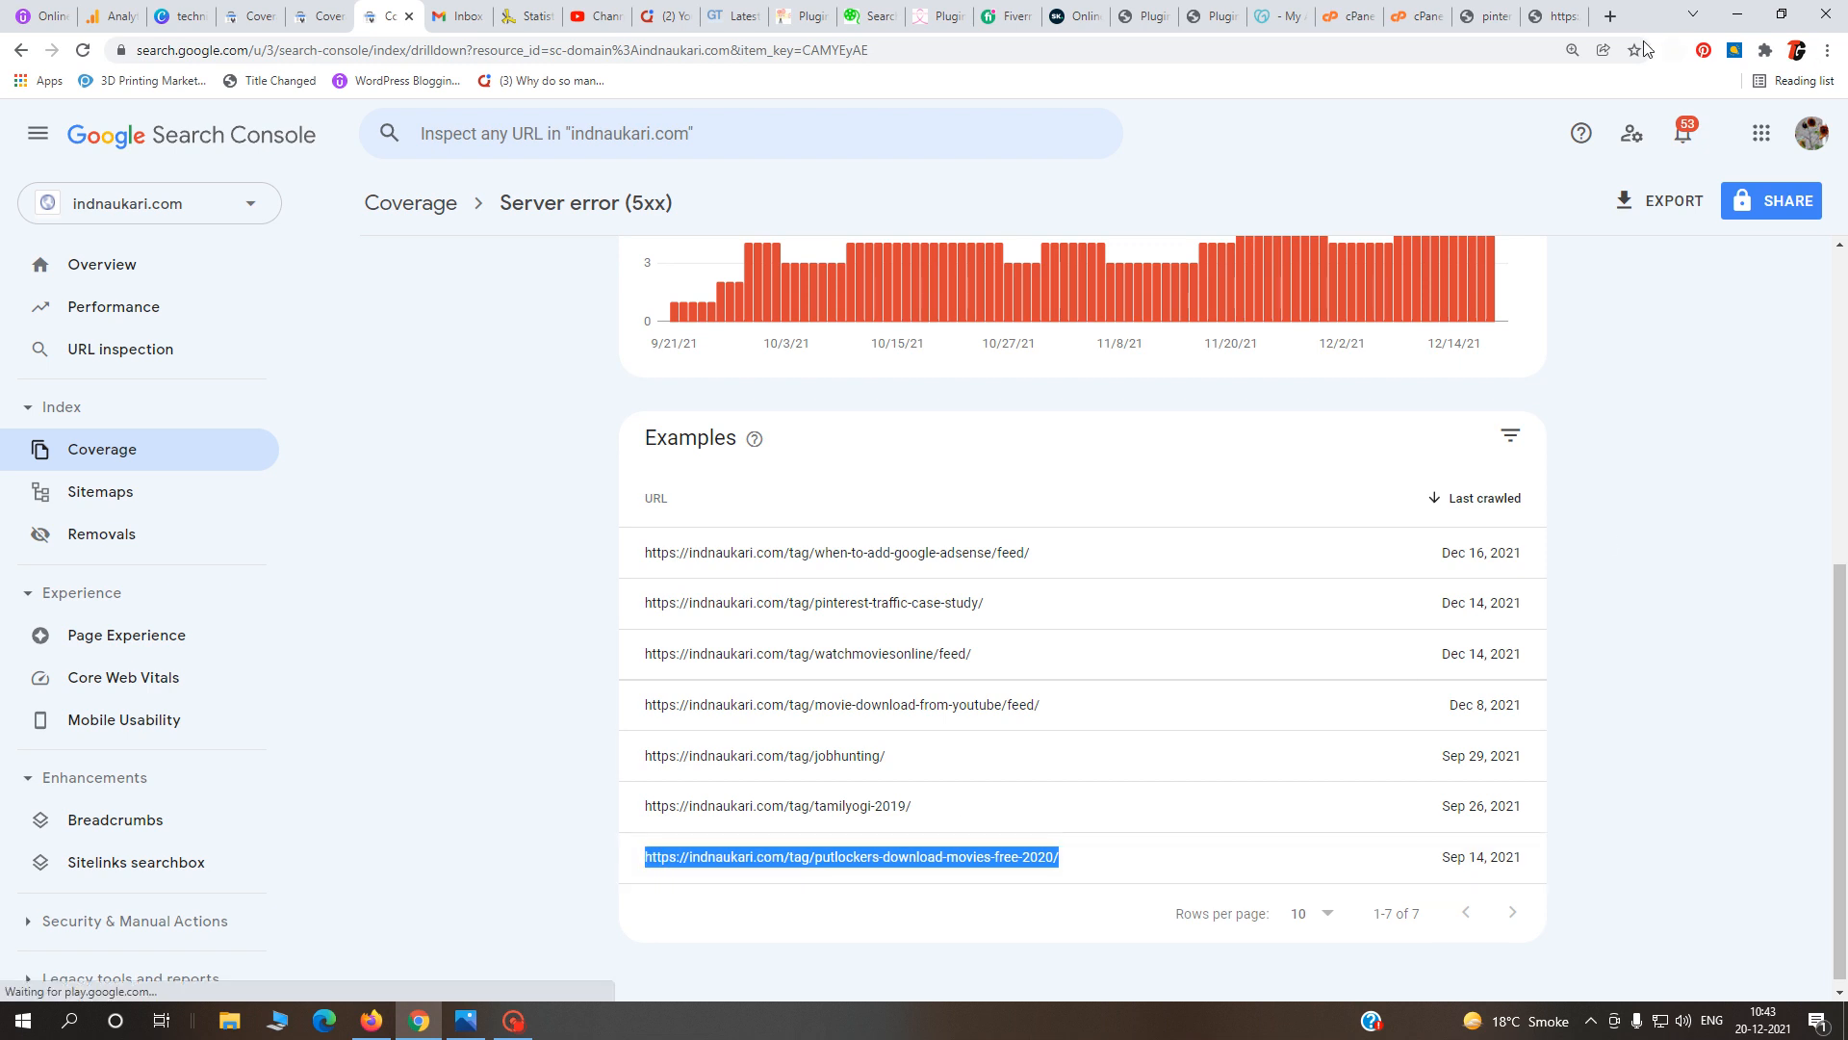
left_click(1612, 16)
key("ctrl+v")
key("Return")
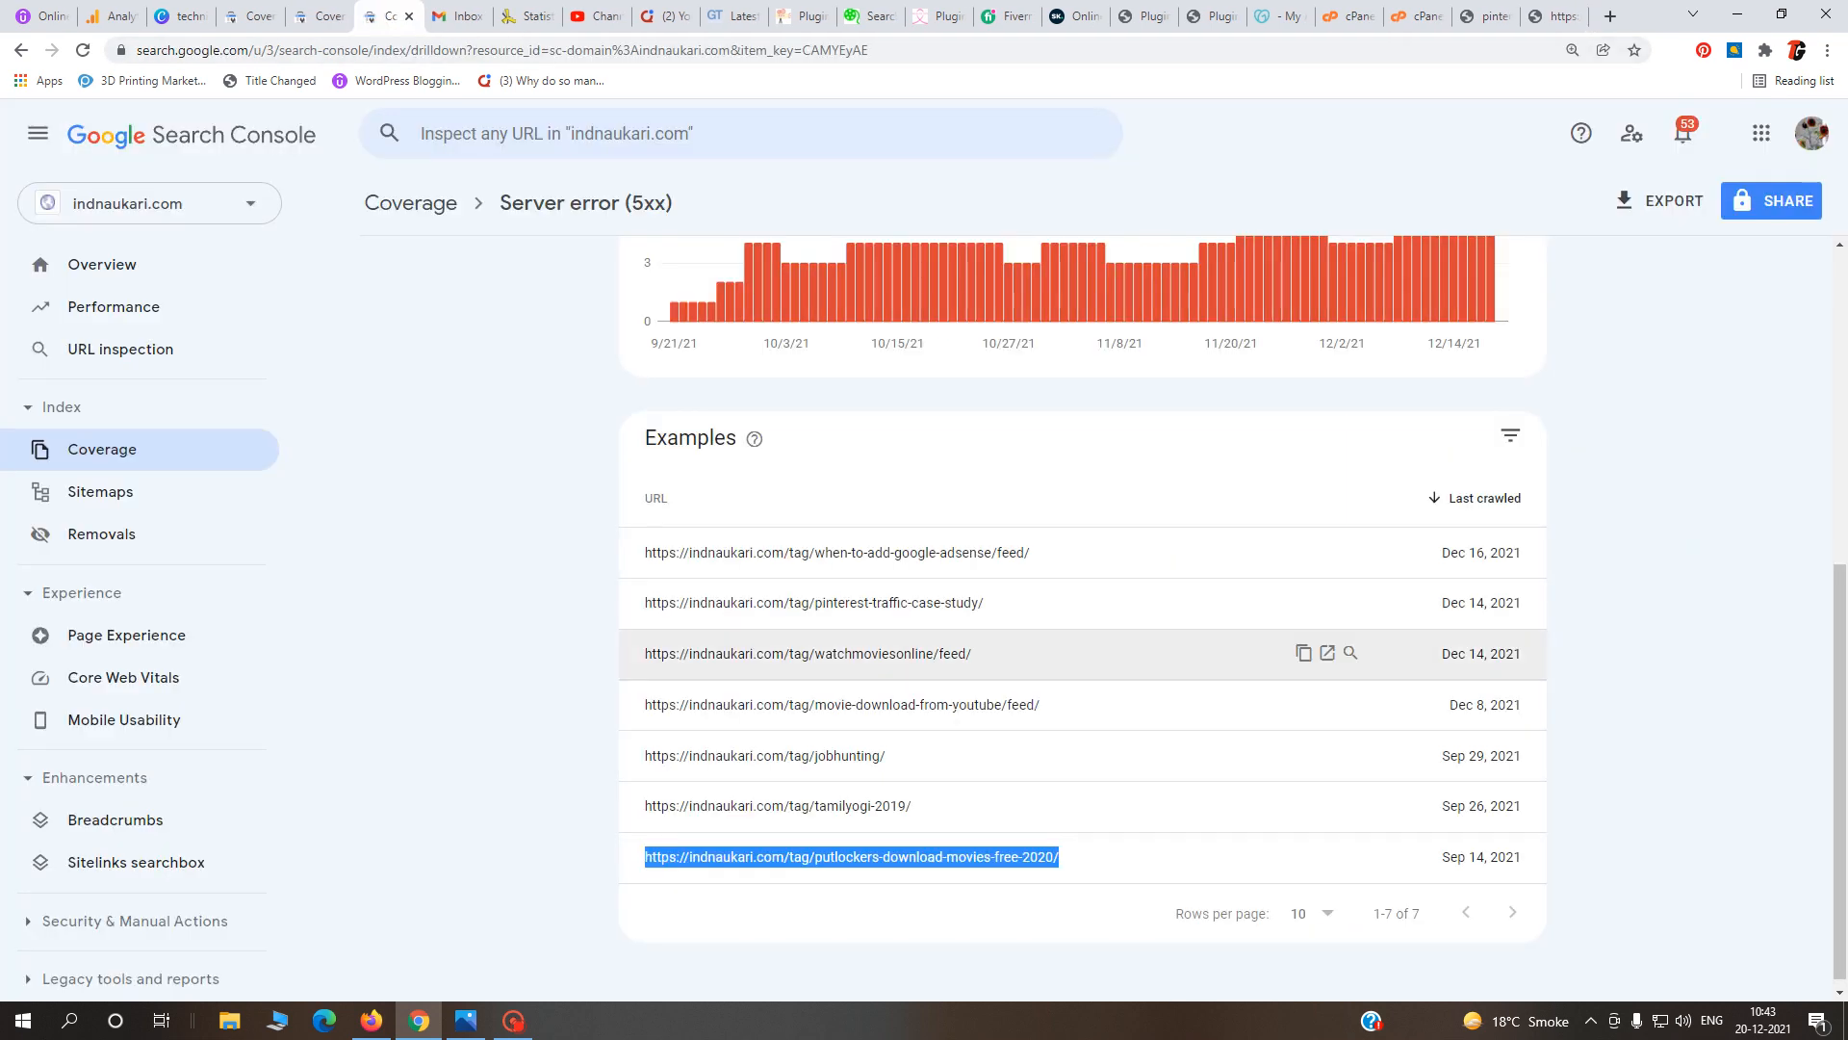
left_click(1573, 16)
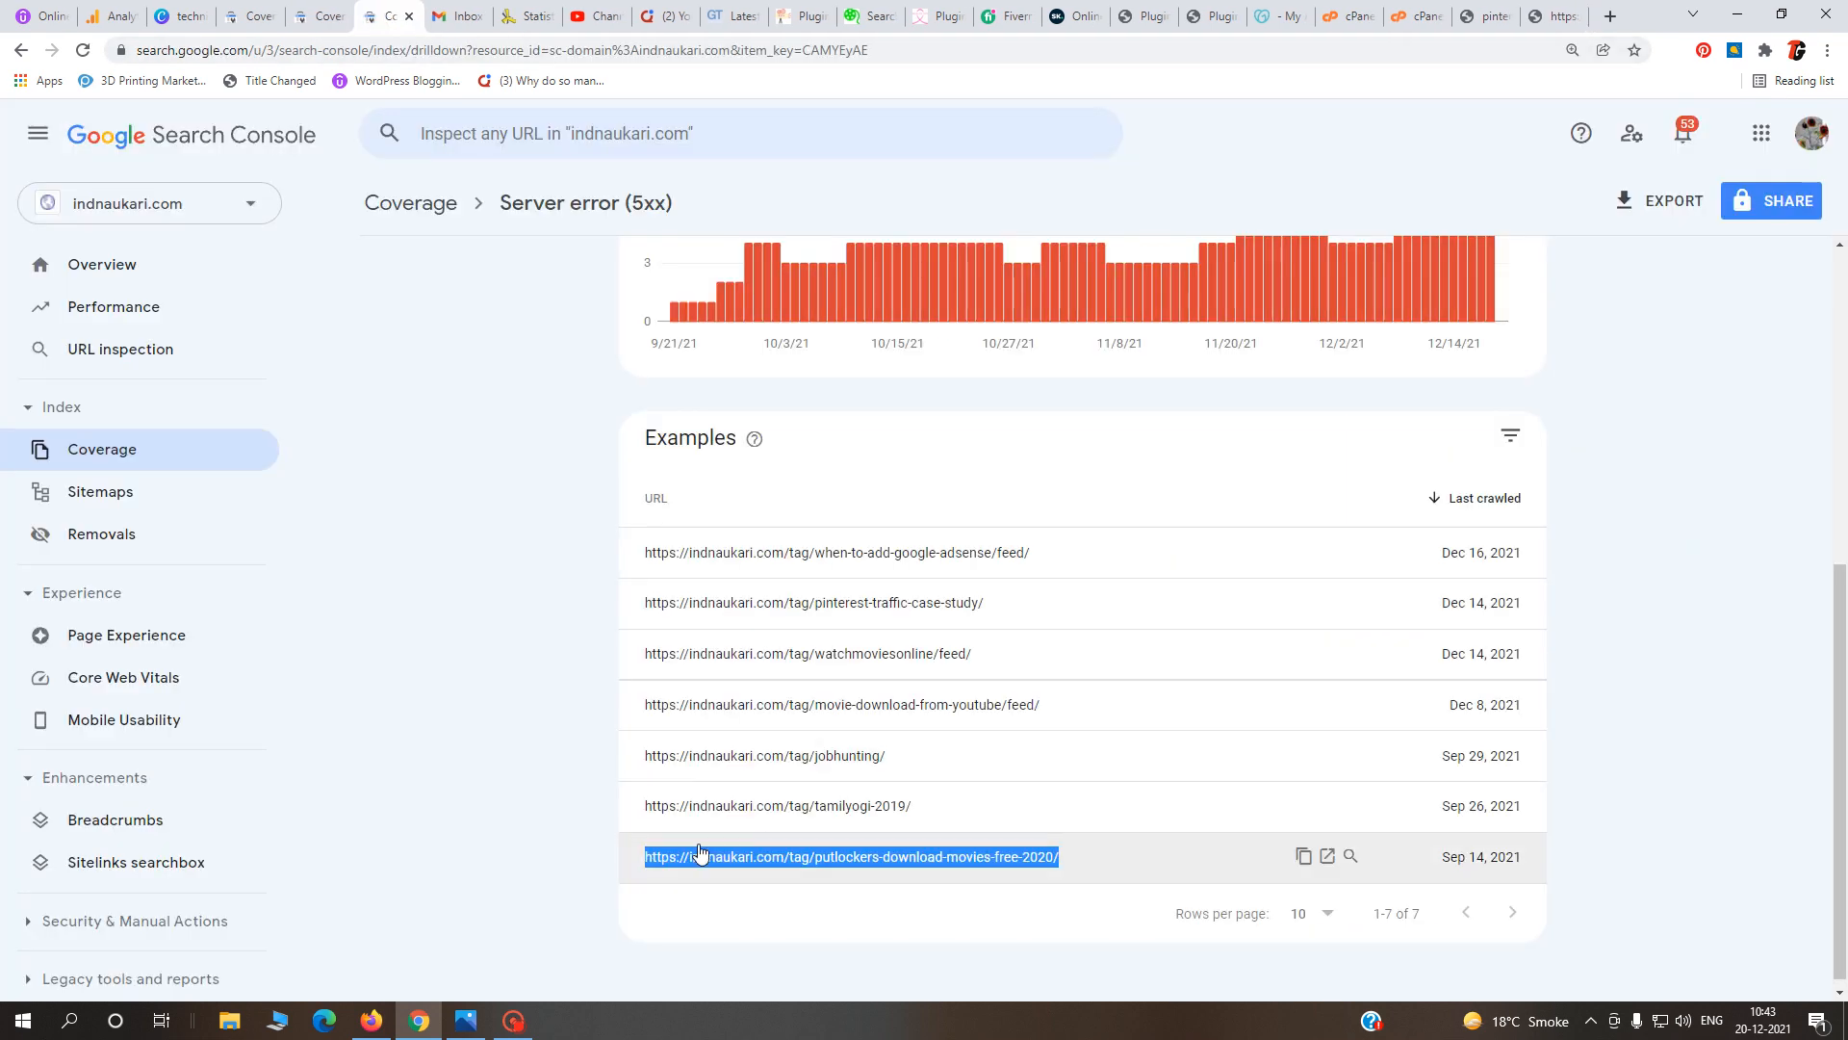
- Compare the watchmoviesonline feed and pinterest-traffic-case-study URLs, and review the Server error (5xx) validation status and affected pages
left_click(528, 740)
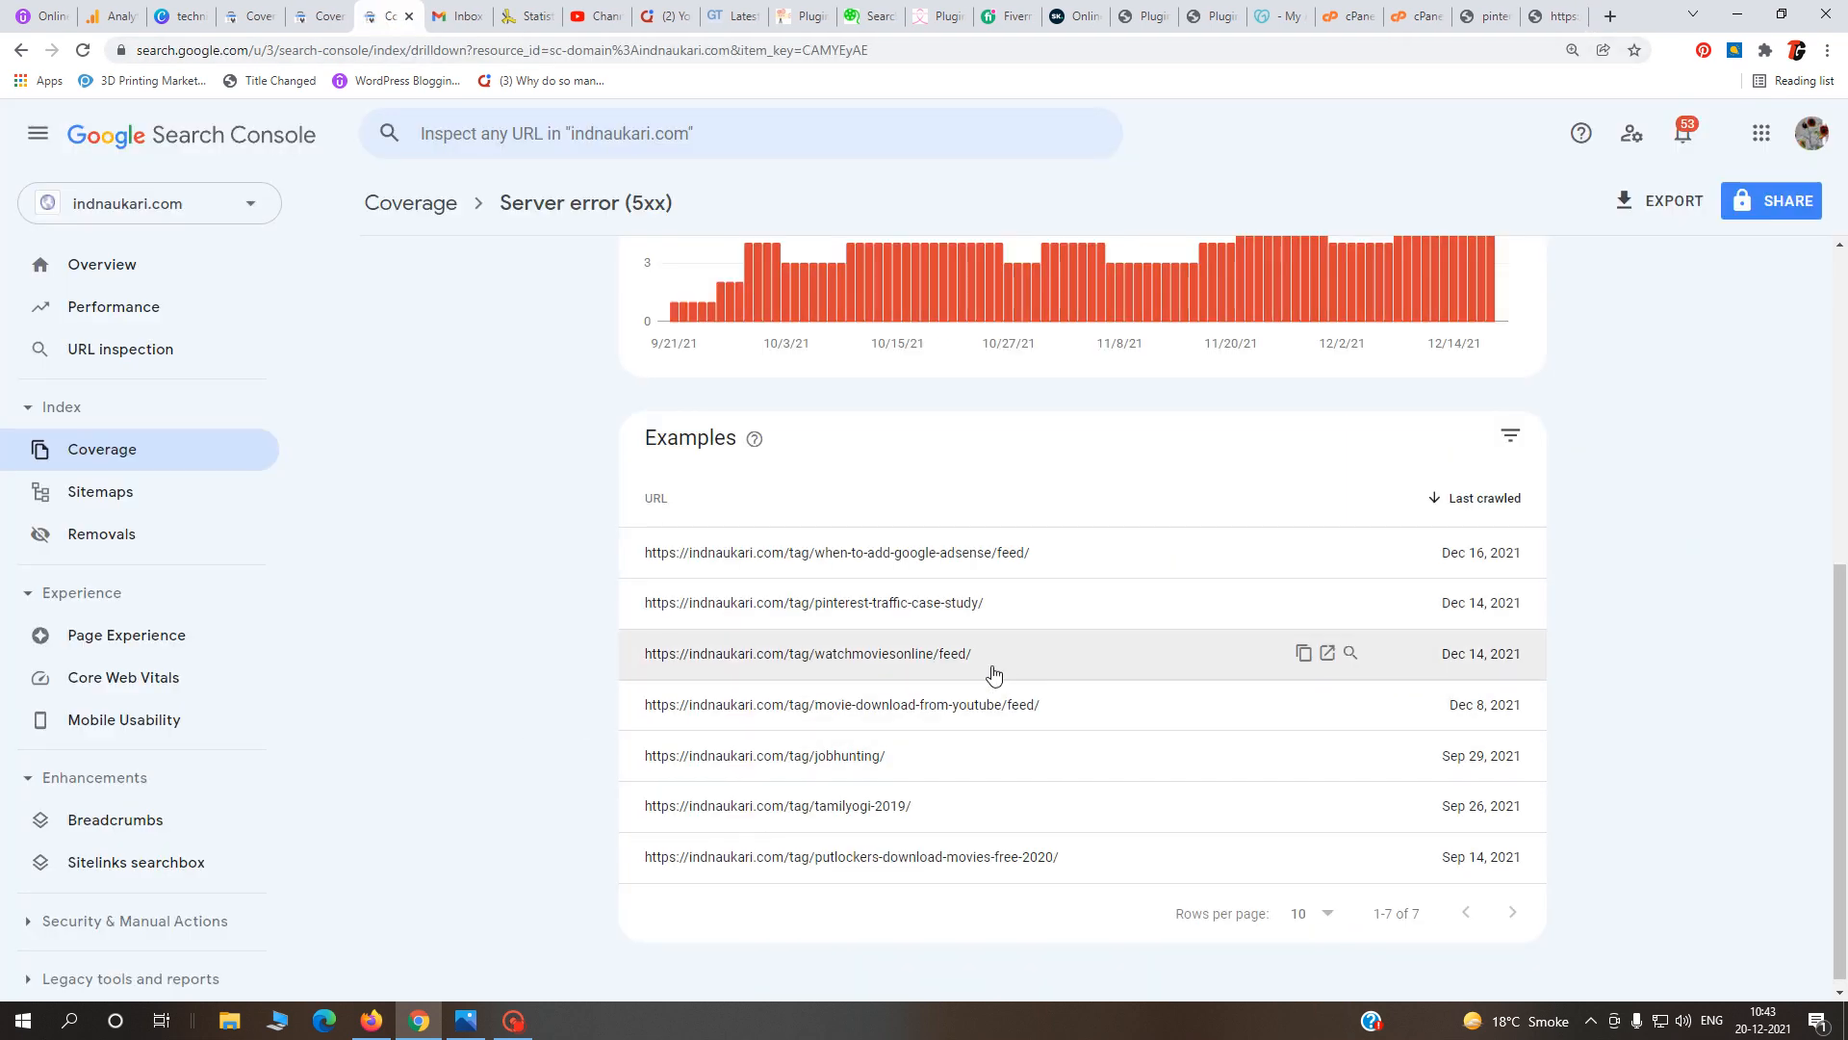
left_click_drag(991, 665, 629, 677)
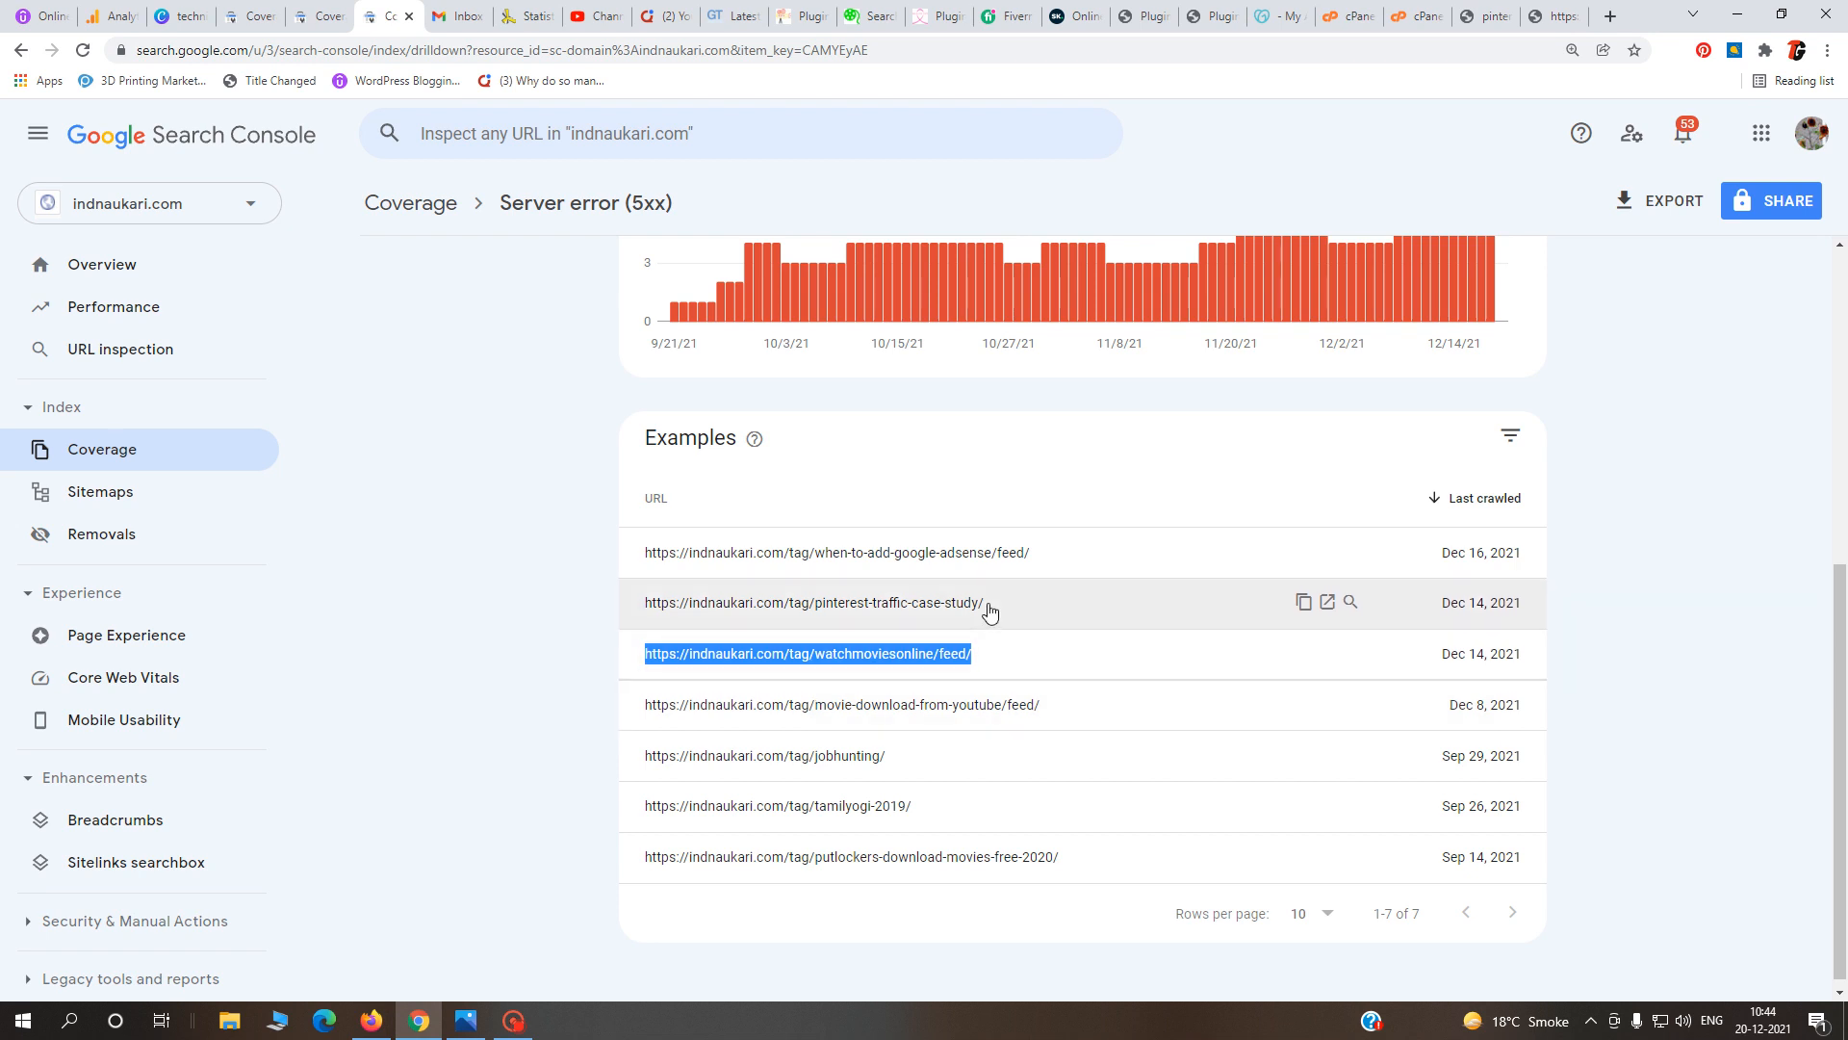
left_click_drag(991, 610, 635, 619)
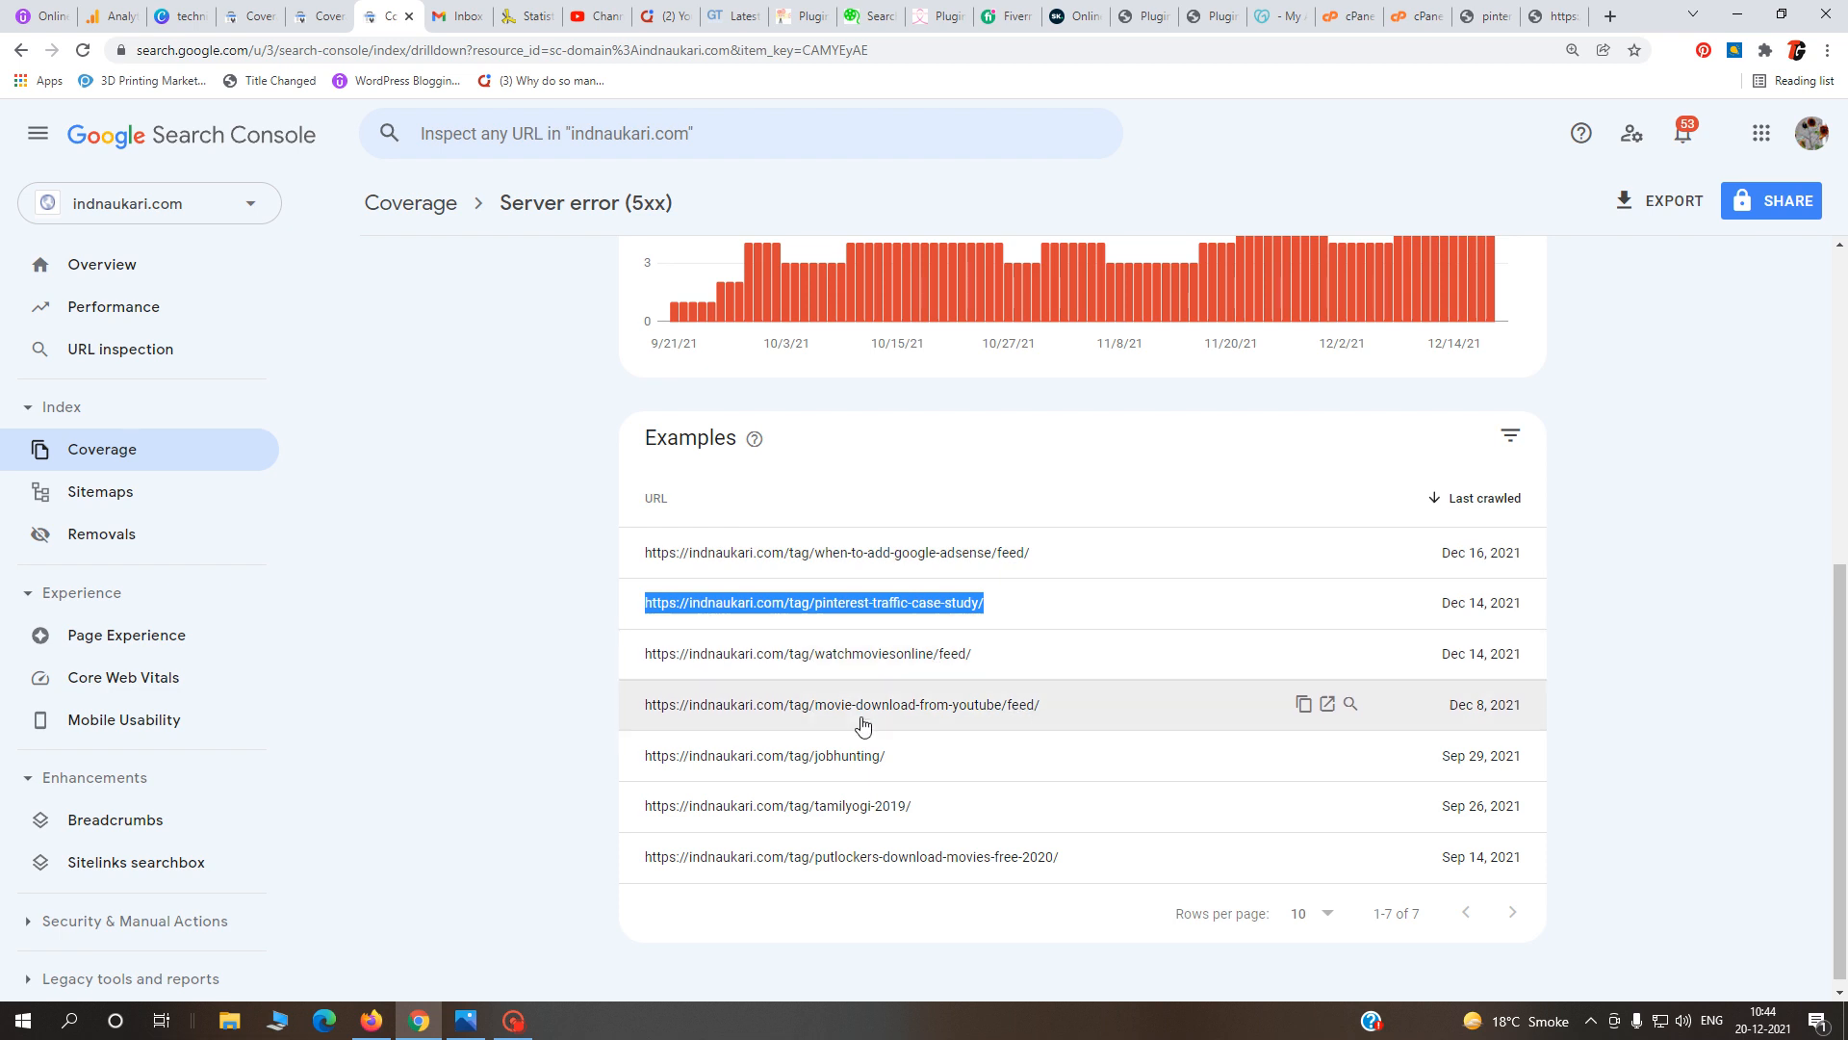
scroll(771, 568, "up", 3)
scroll(609, 446, "up", 3)
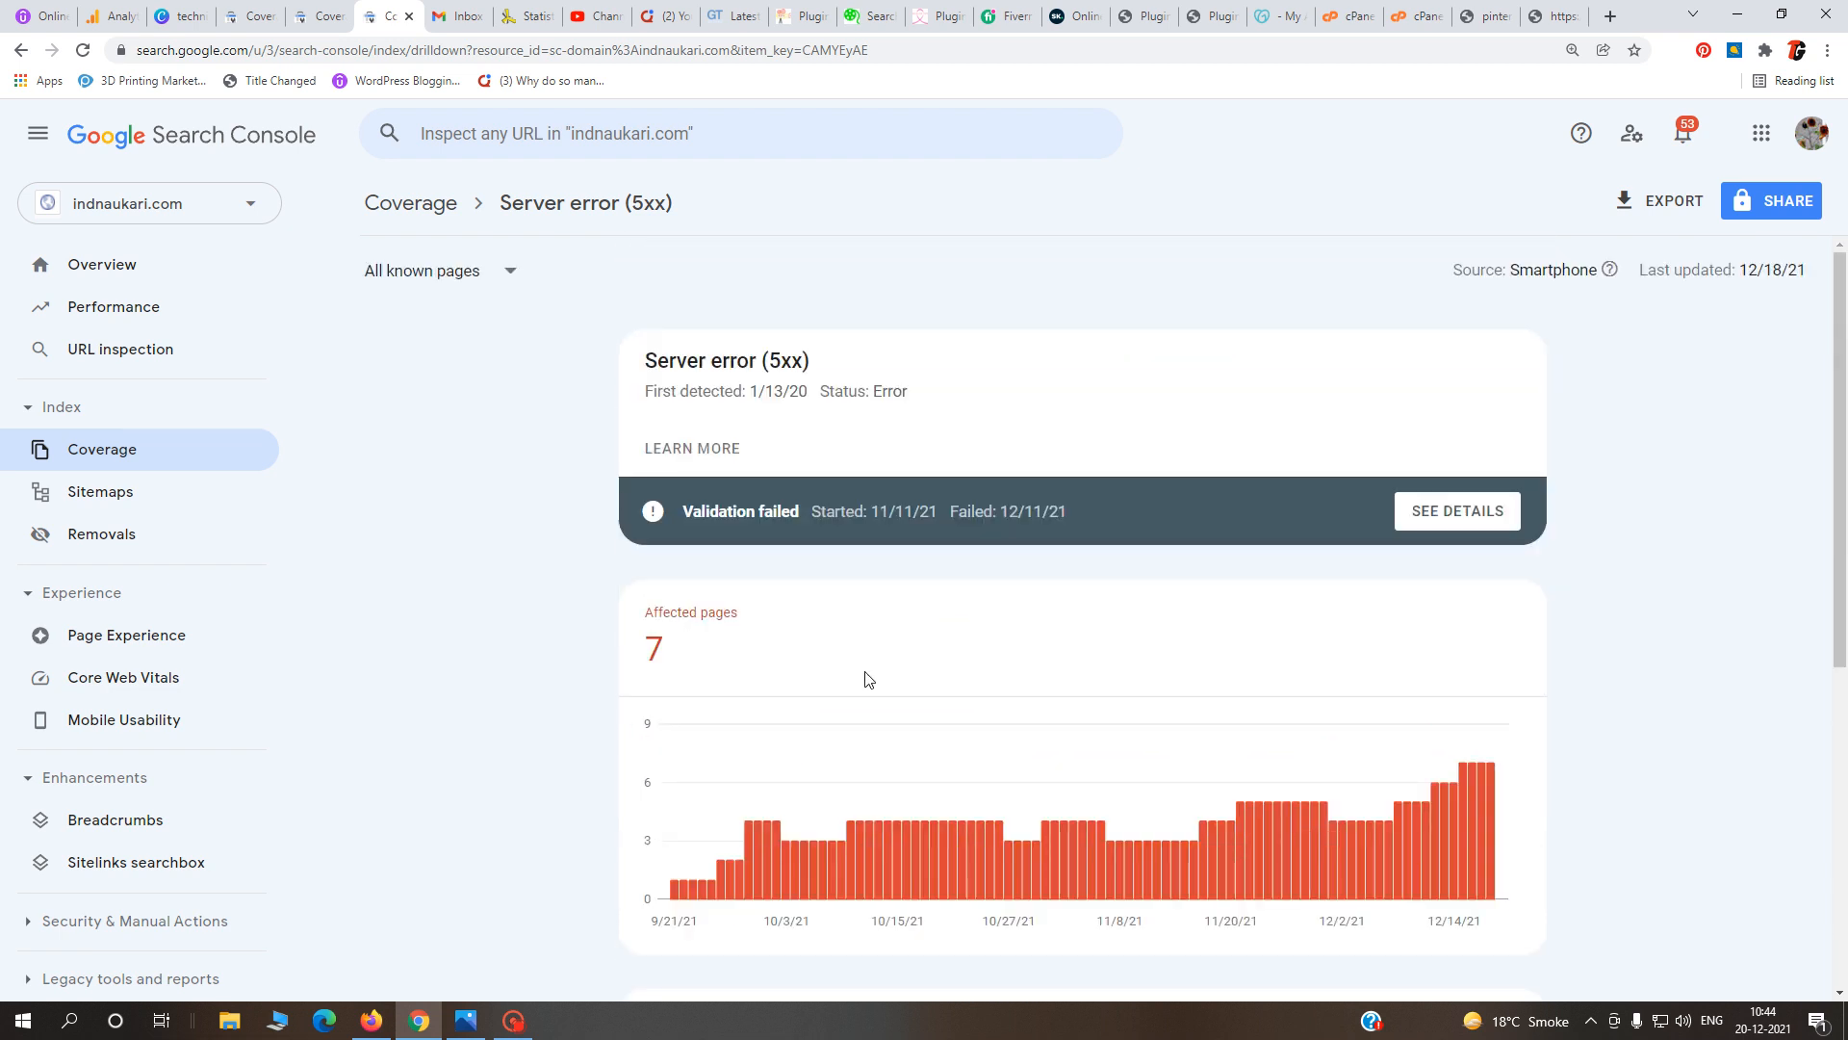
mouse_move(840, 750)
scroll(674, 630, "down", 6)
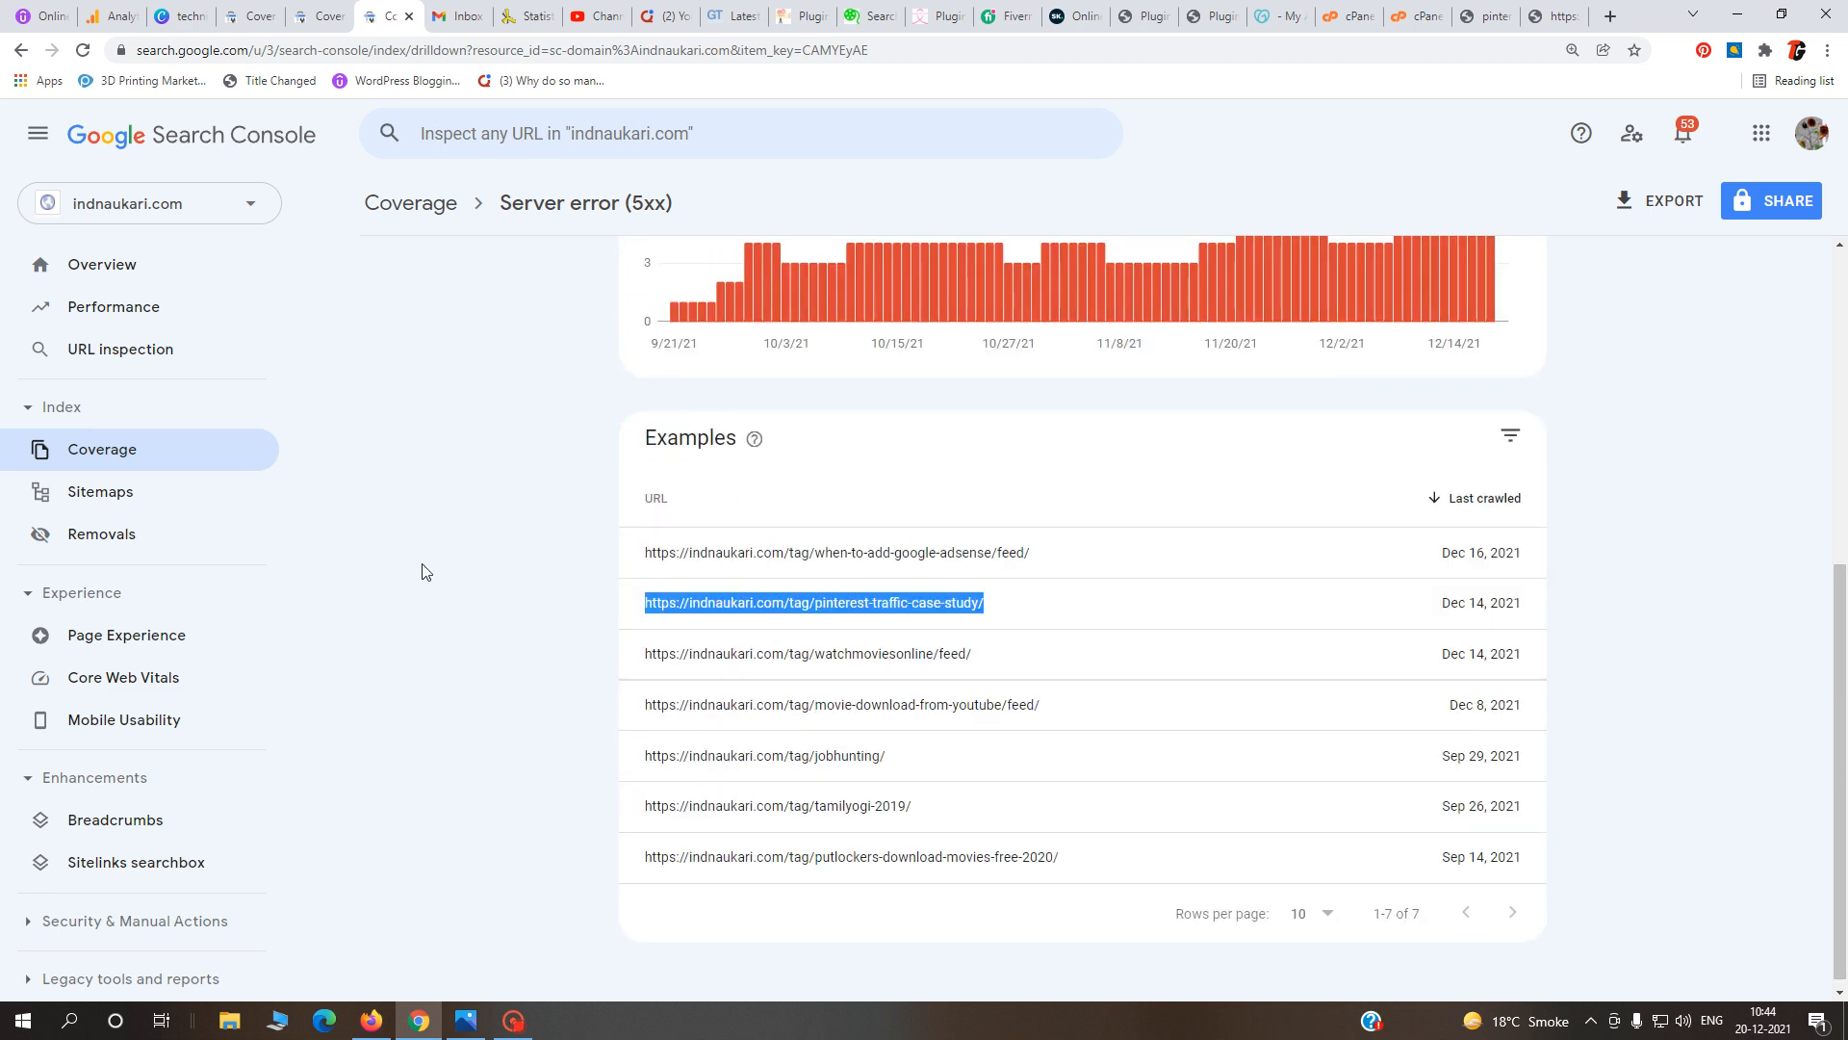
- Go back to the Coverage report, reopen the "Submitted URL marked 'noindex'" issue and highlight its affected pages count
left_click(114, 464)
scroll(962, 713, "down", 1)
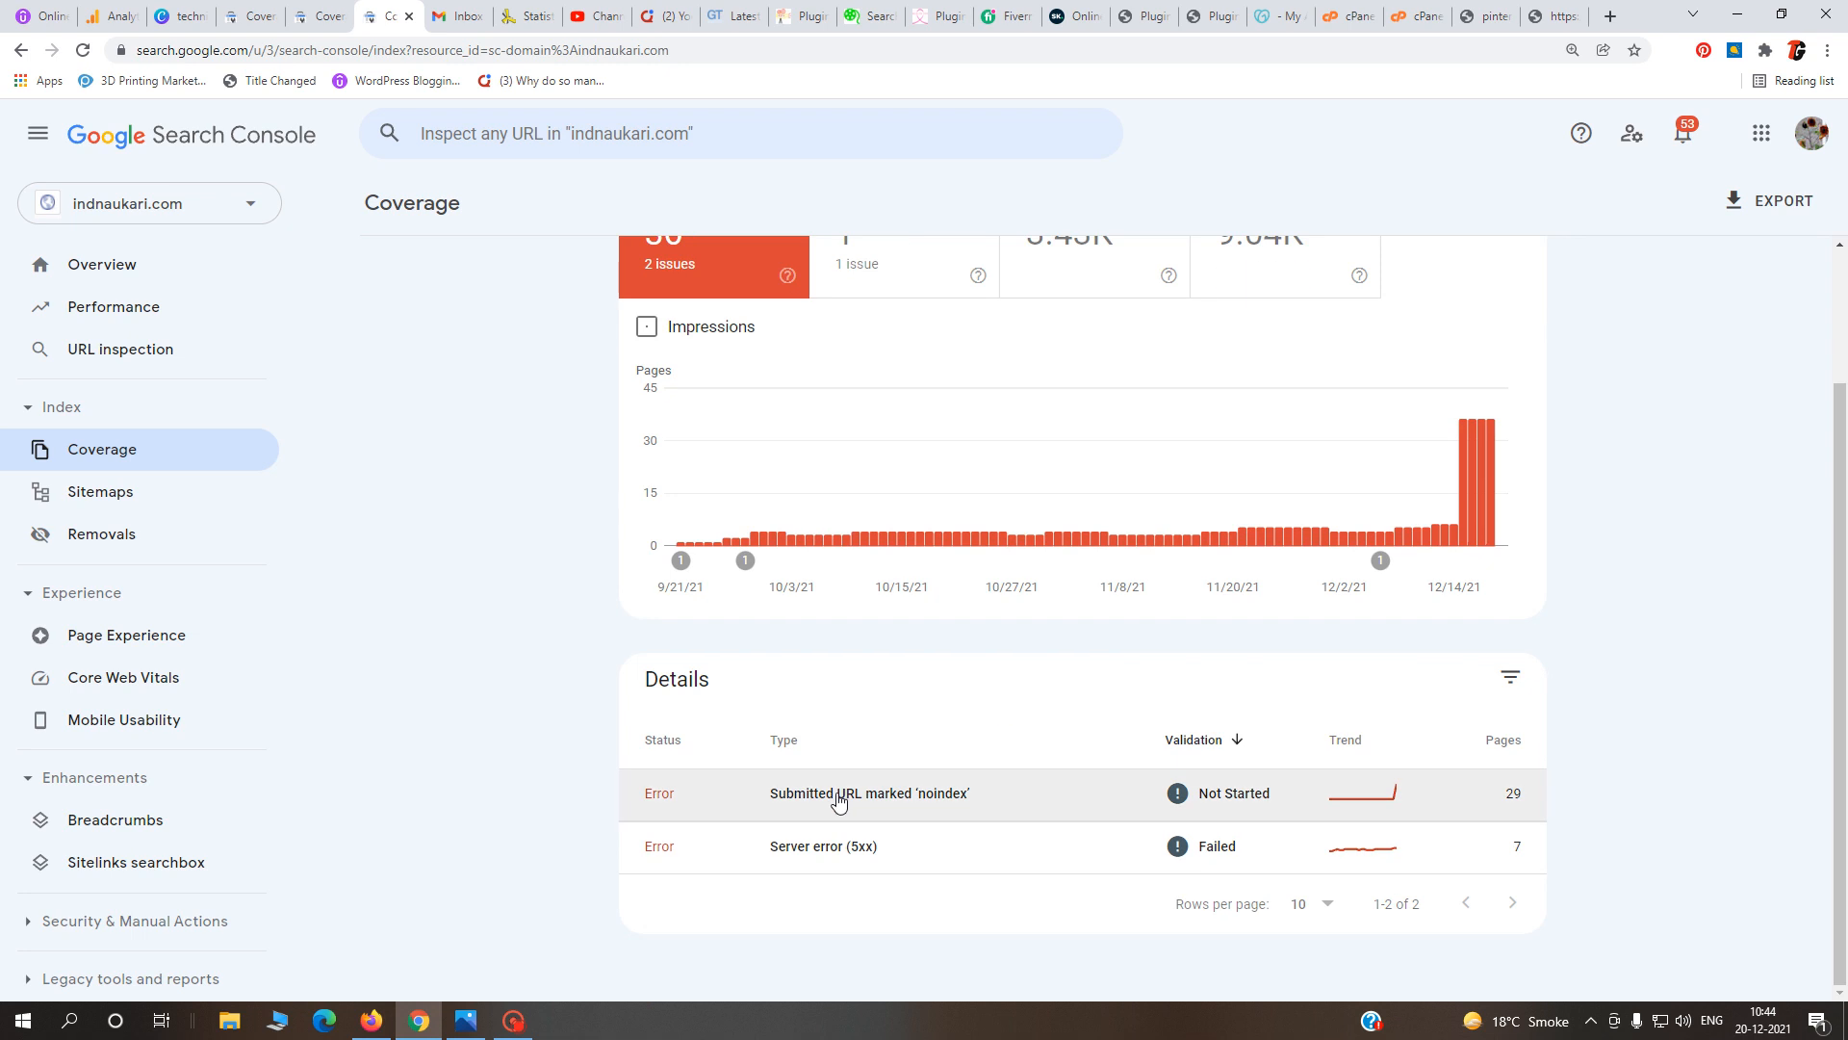
left_click(909, 809)
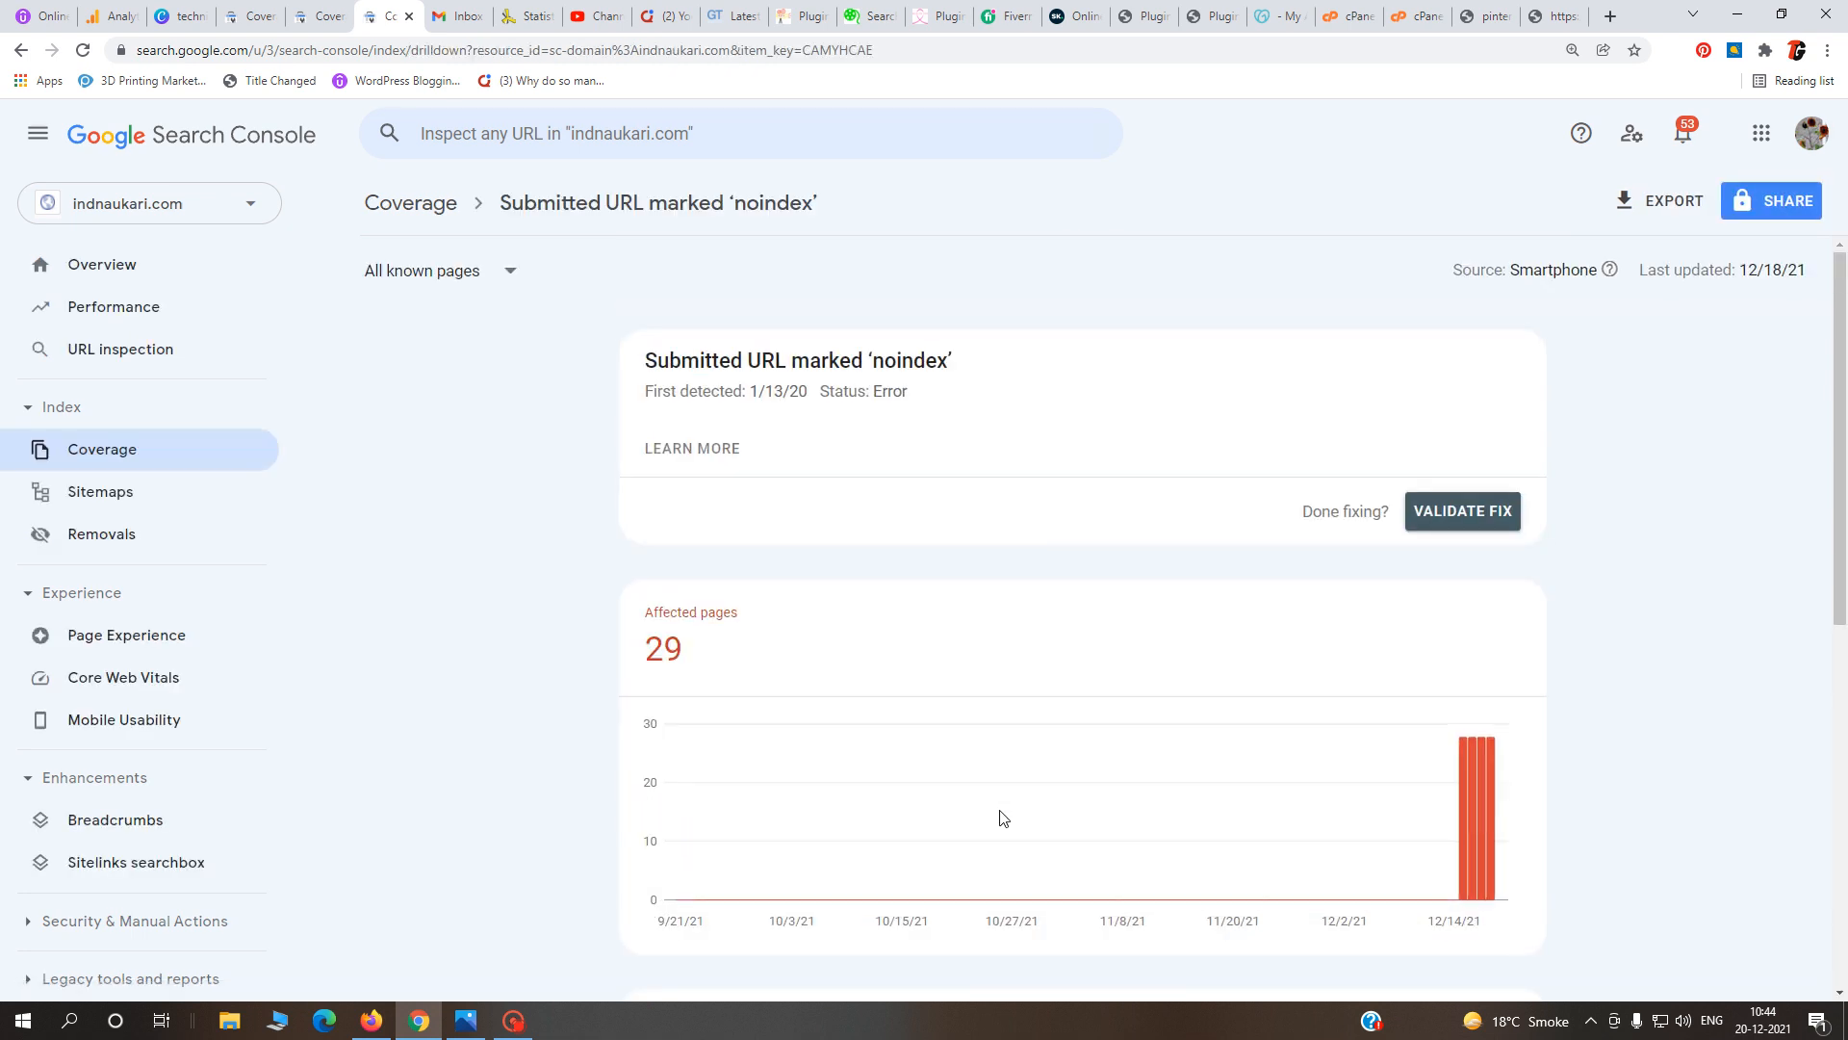
left_click_drag(645, 671, 740, 661)
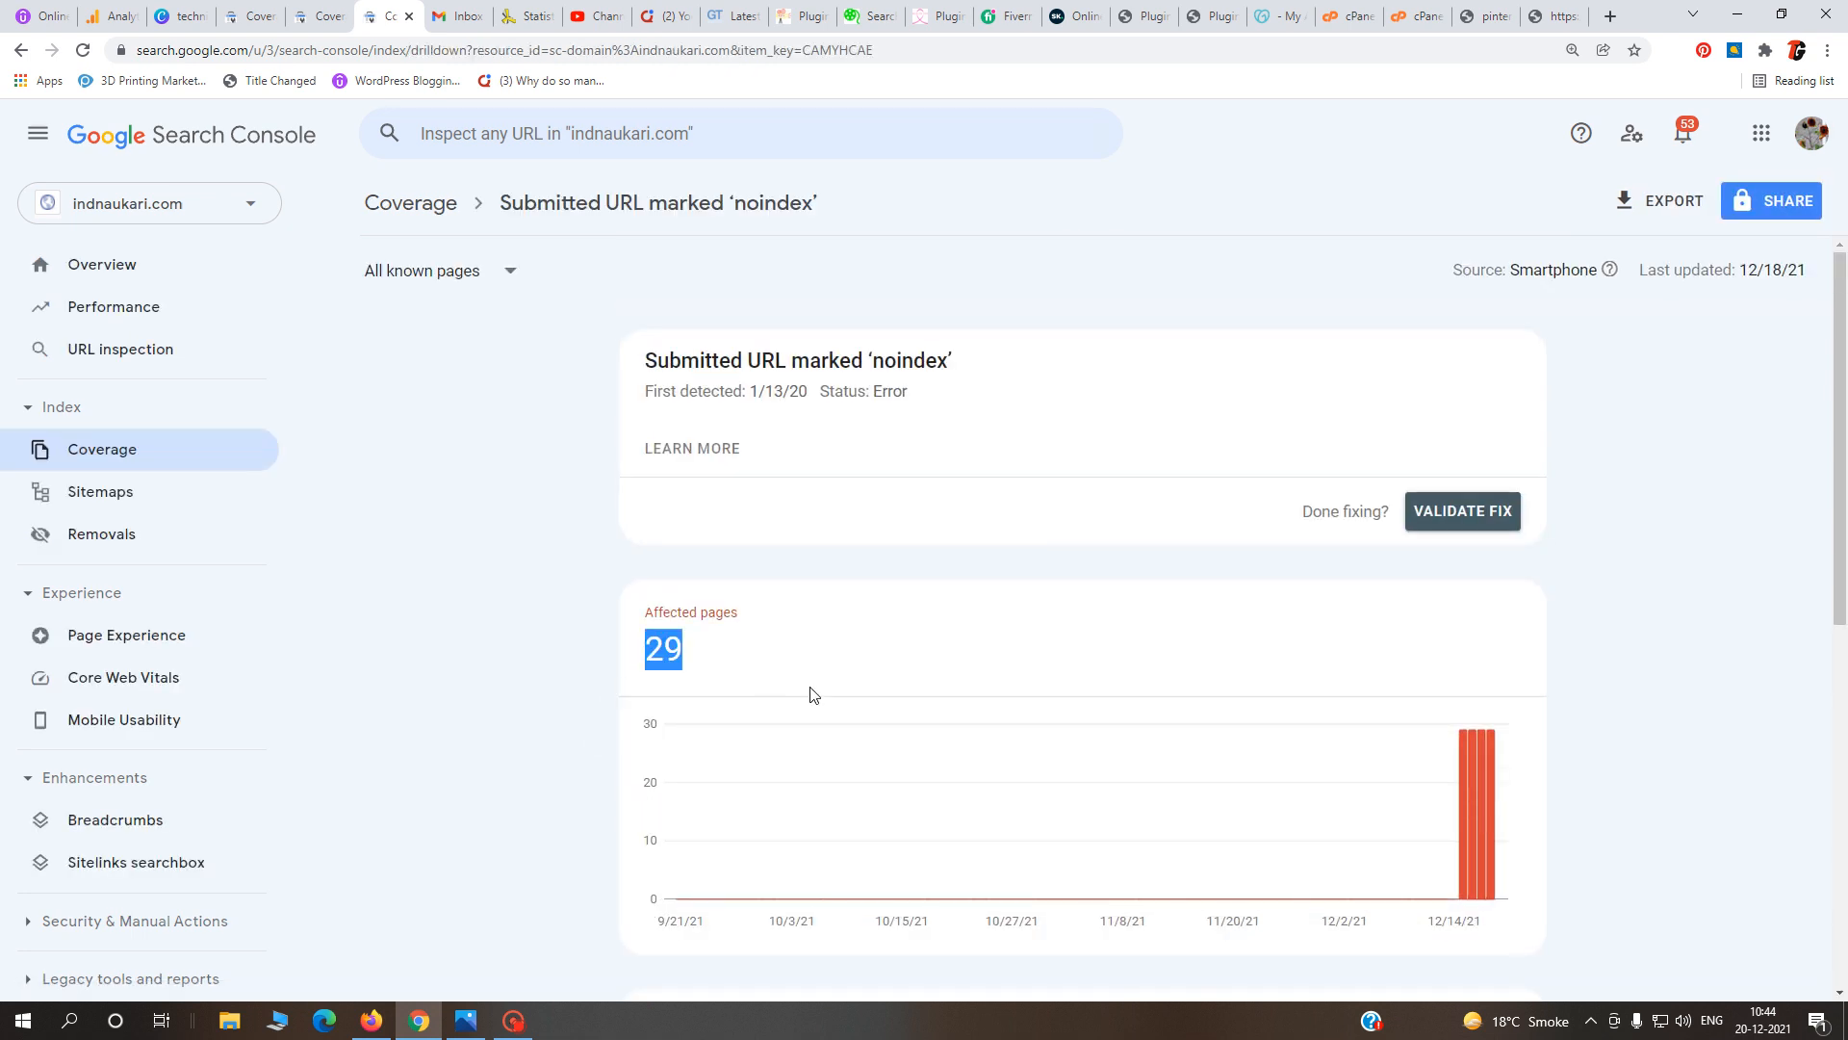
- Examine the example tag and category URLs affected by the "Submitted URL marked 'noindex'" issue, through to the last page of the list
scroll(812, 695, "down", 4)
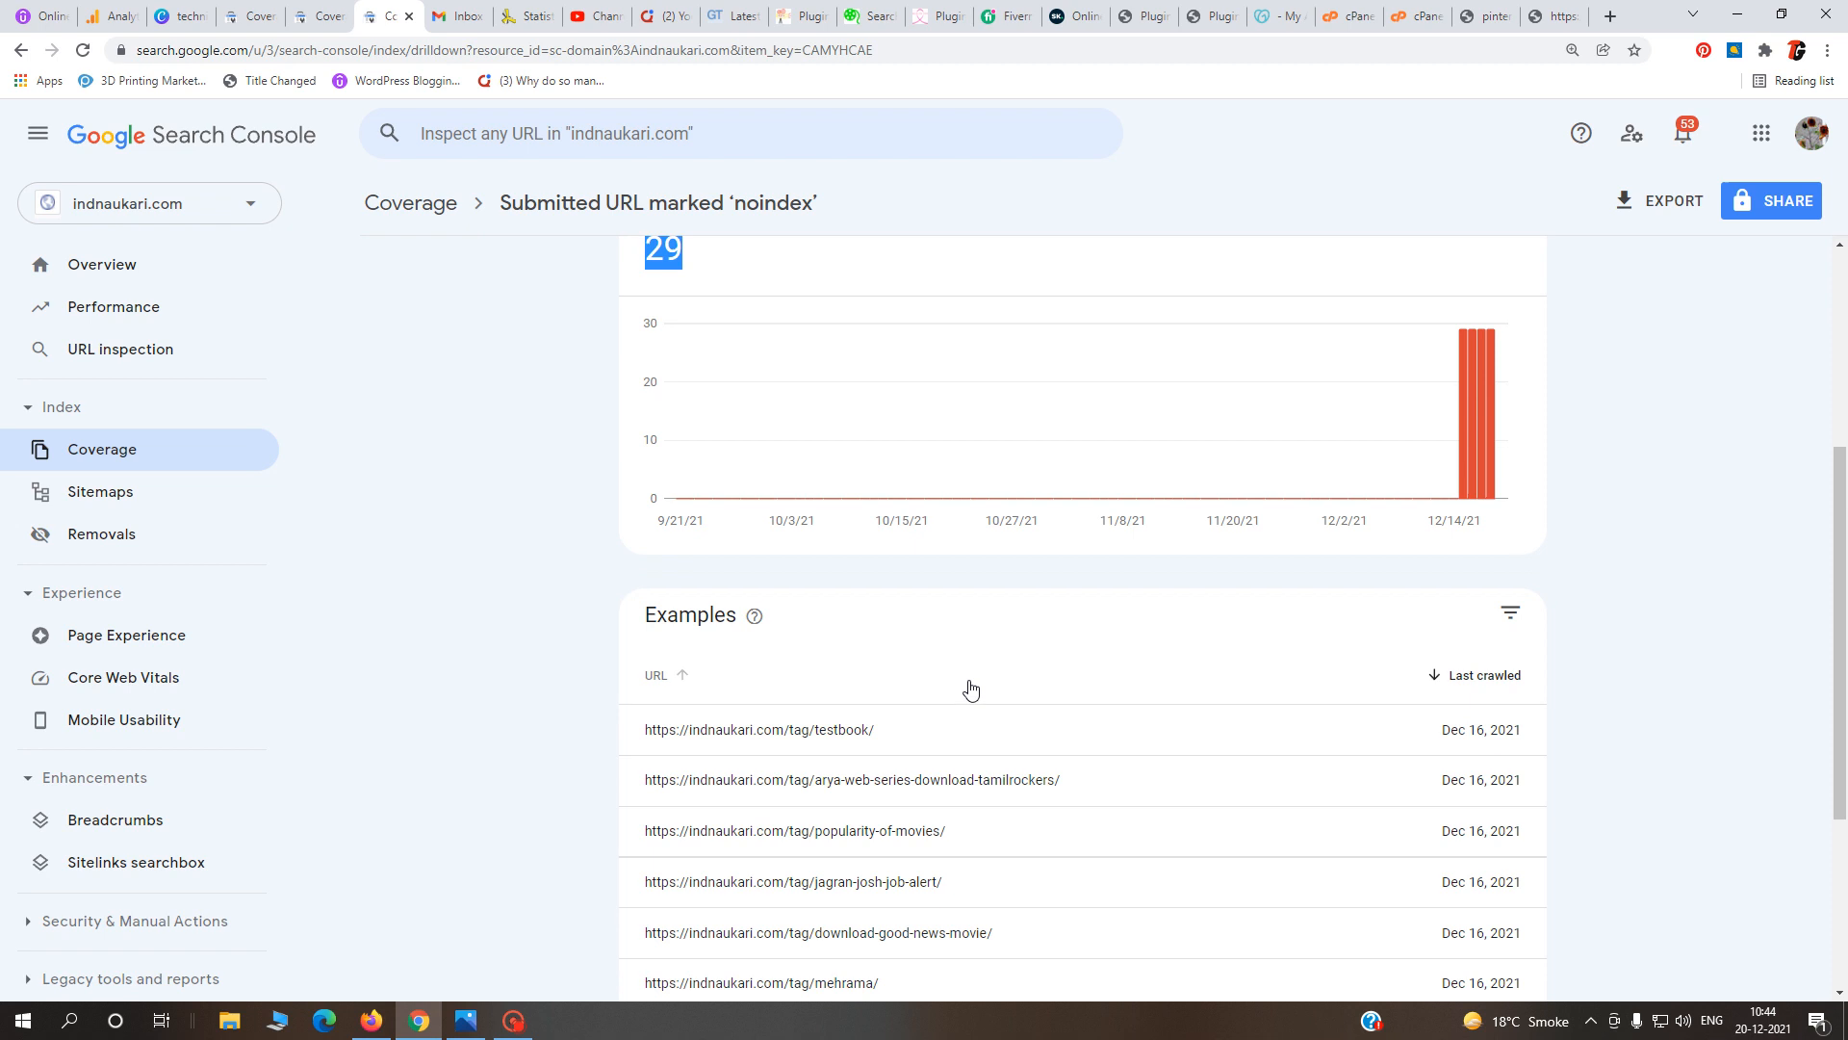
scroll(970, 689, "down", 2)
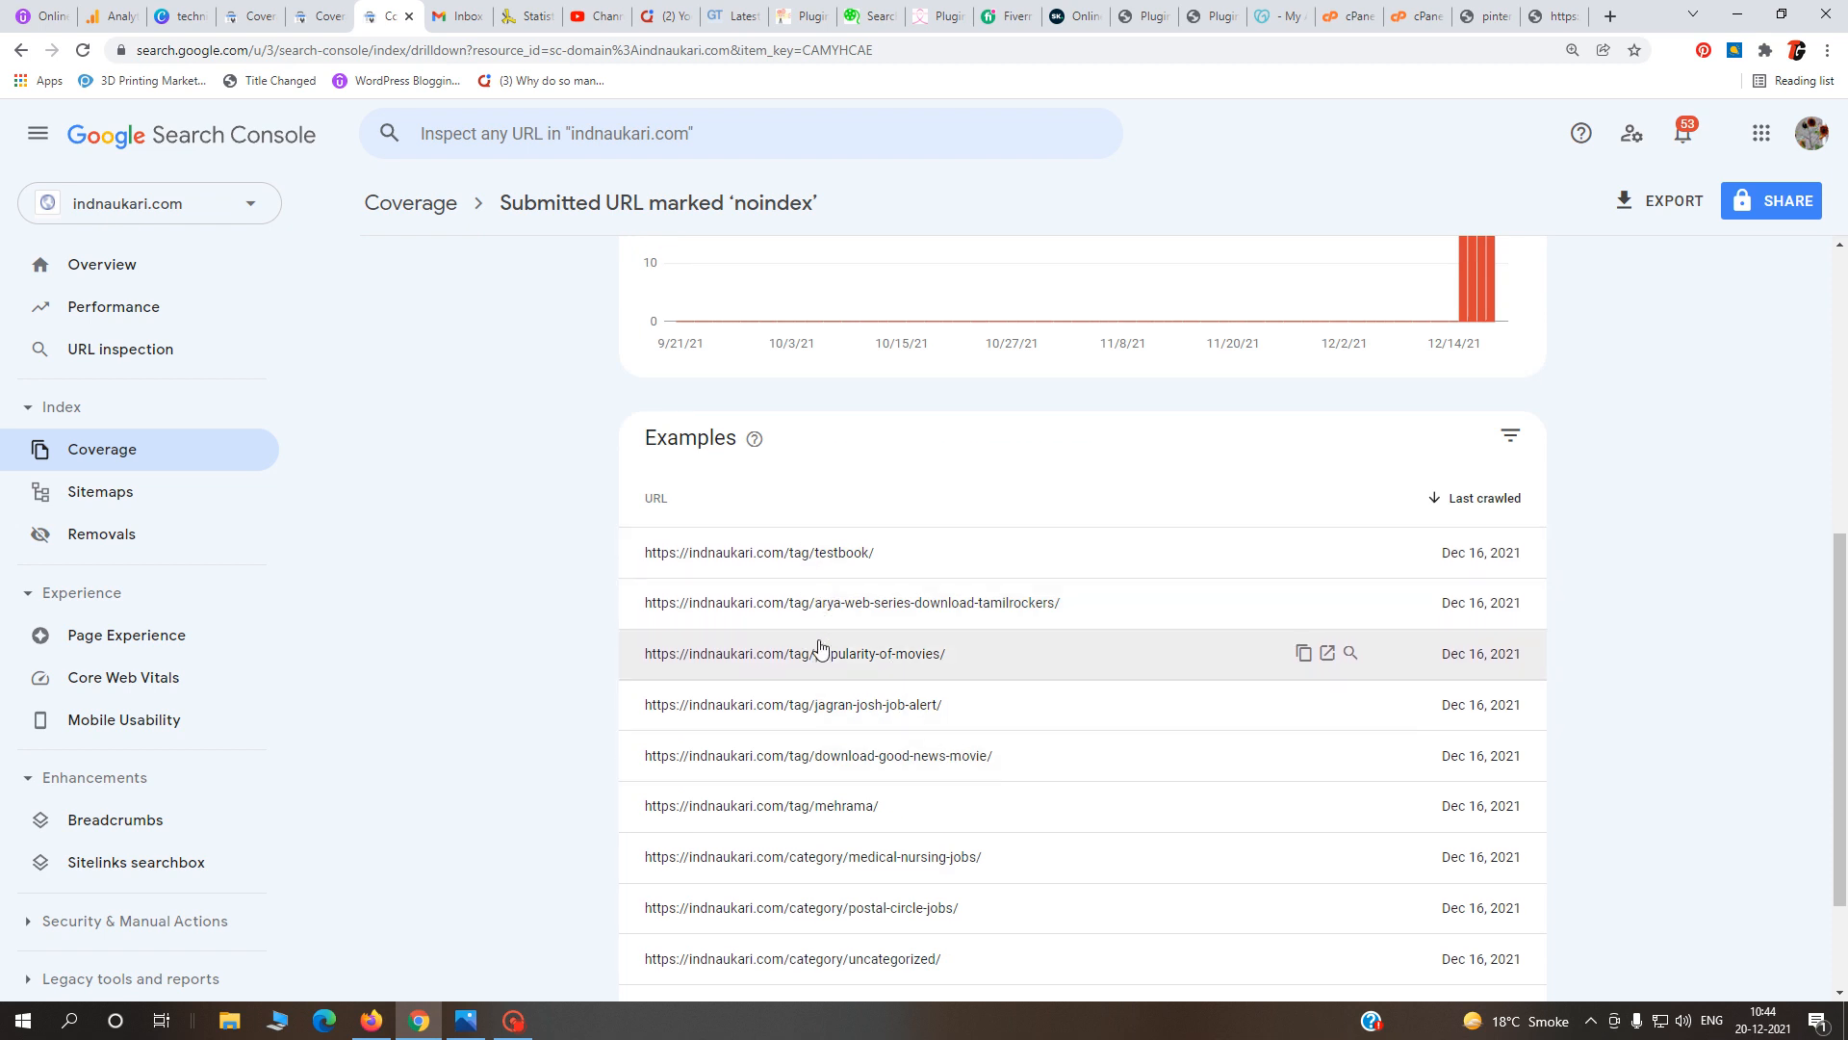
scroll(823, 755, "up", 5)
scroll(714, 583, "down", 4)
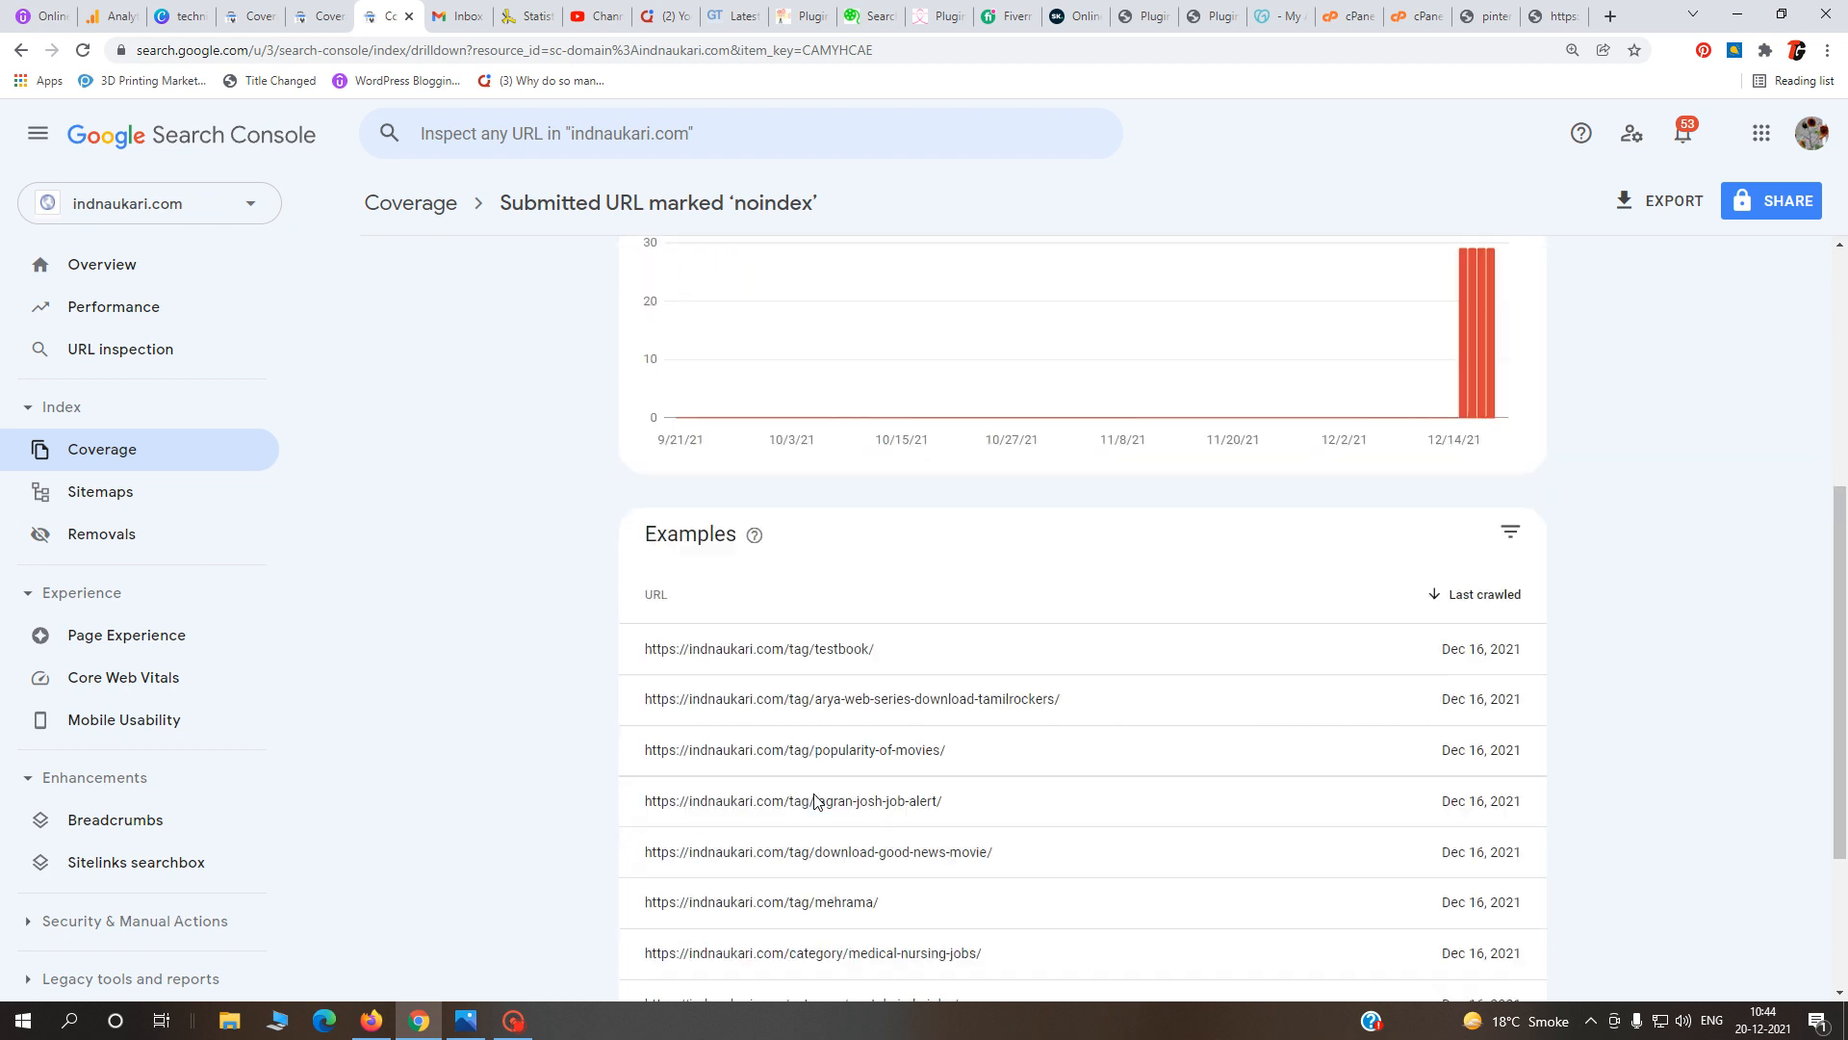
scroll(815, 801, "down", 3)
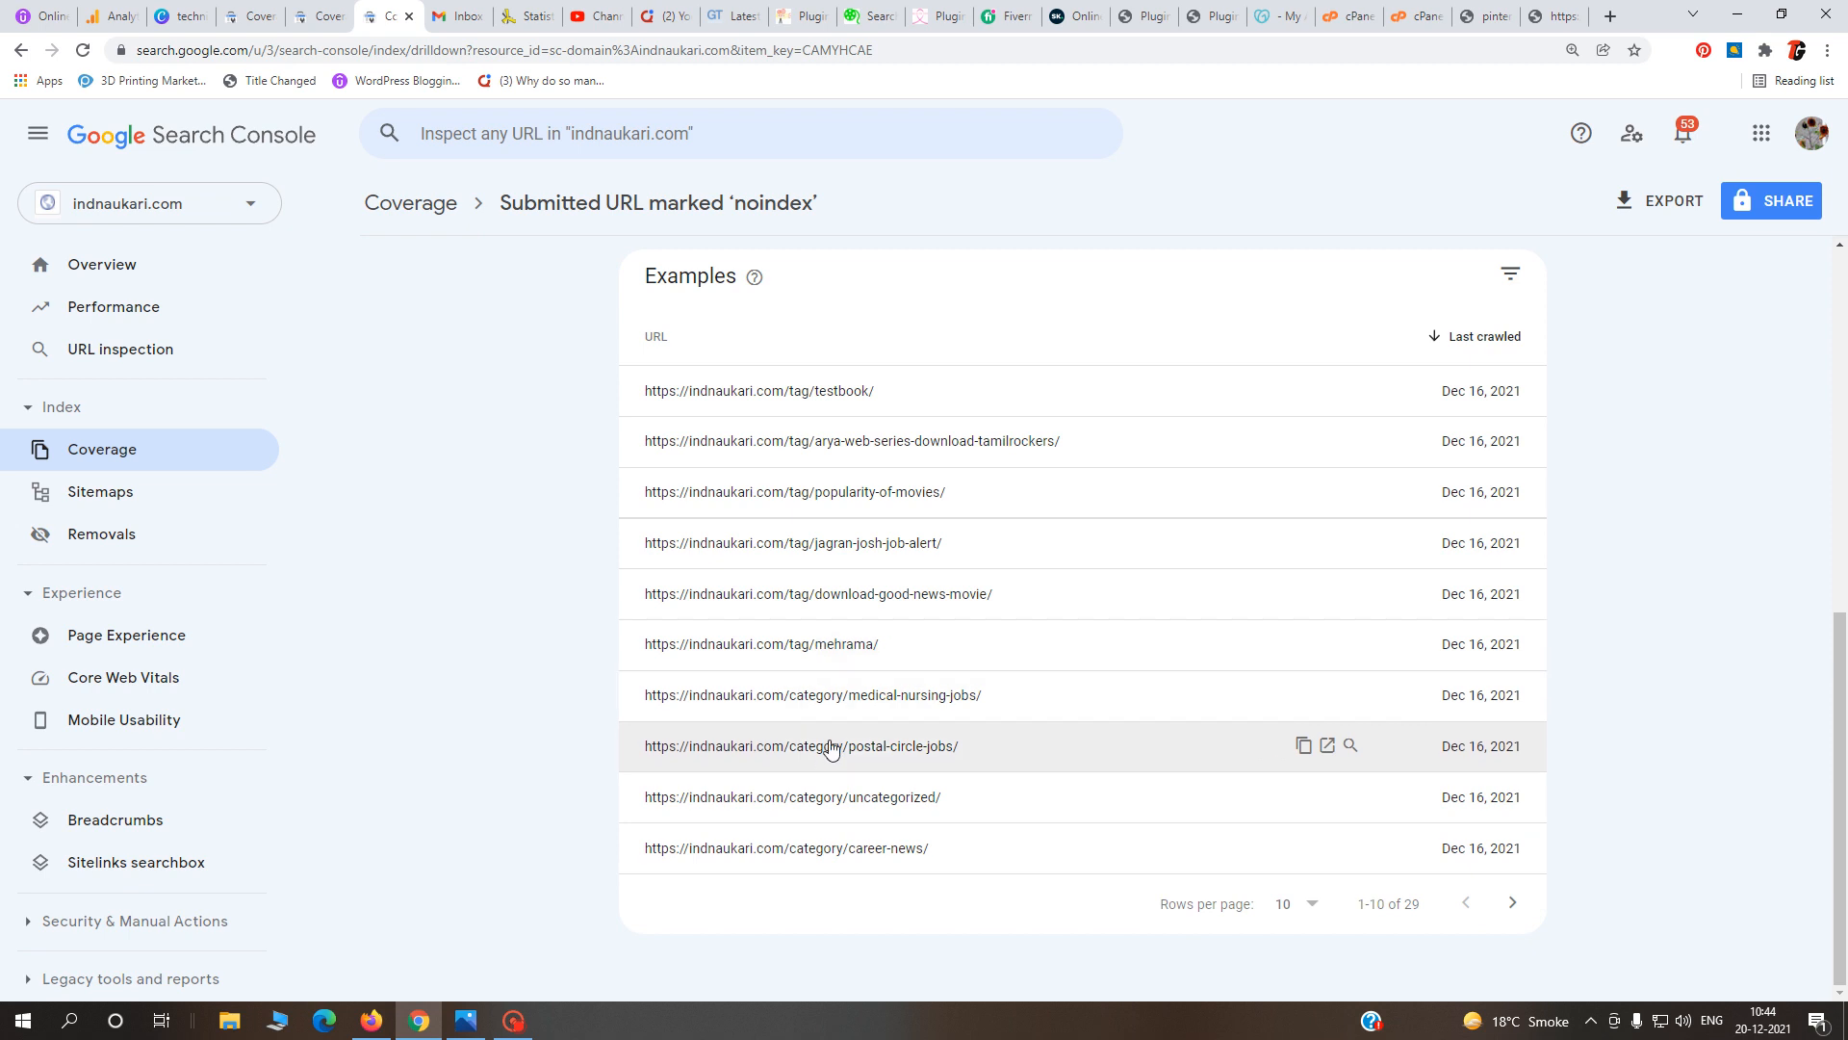
left_click(1512, 902)
left_click(1512, 905)
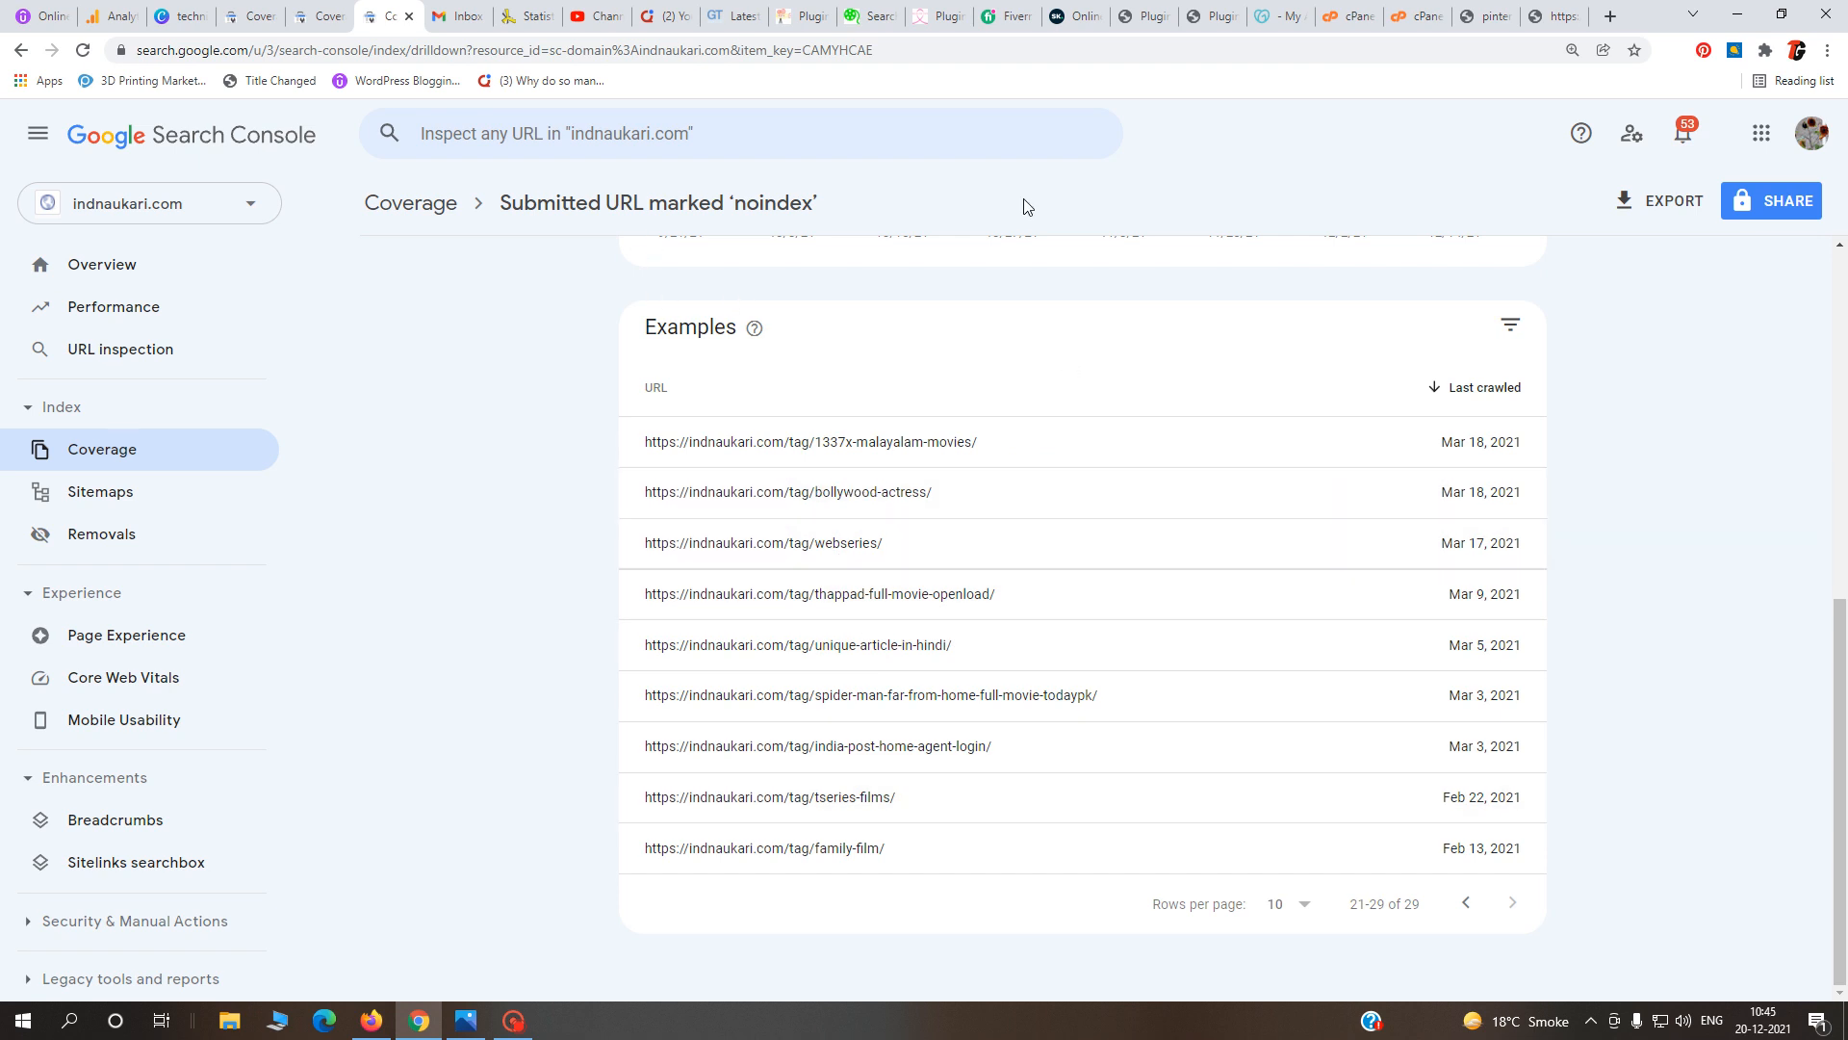
- Switch to the indnaukari.com WordPress admin and open the Taxonomies settings of Yoast SEO's Search Appearance
left_click(1212, 18)
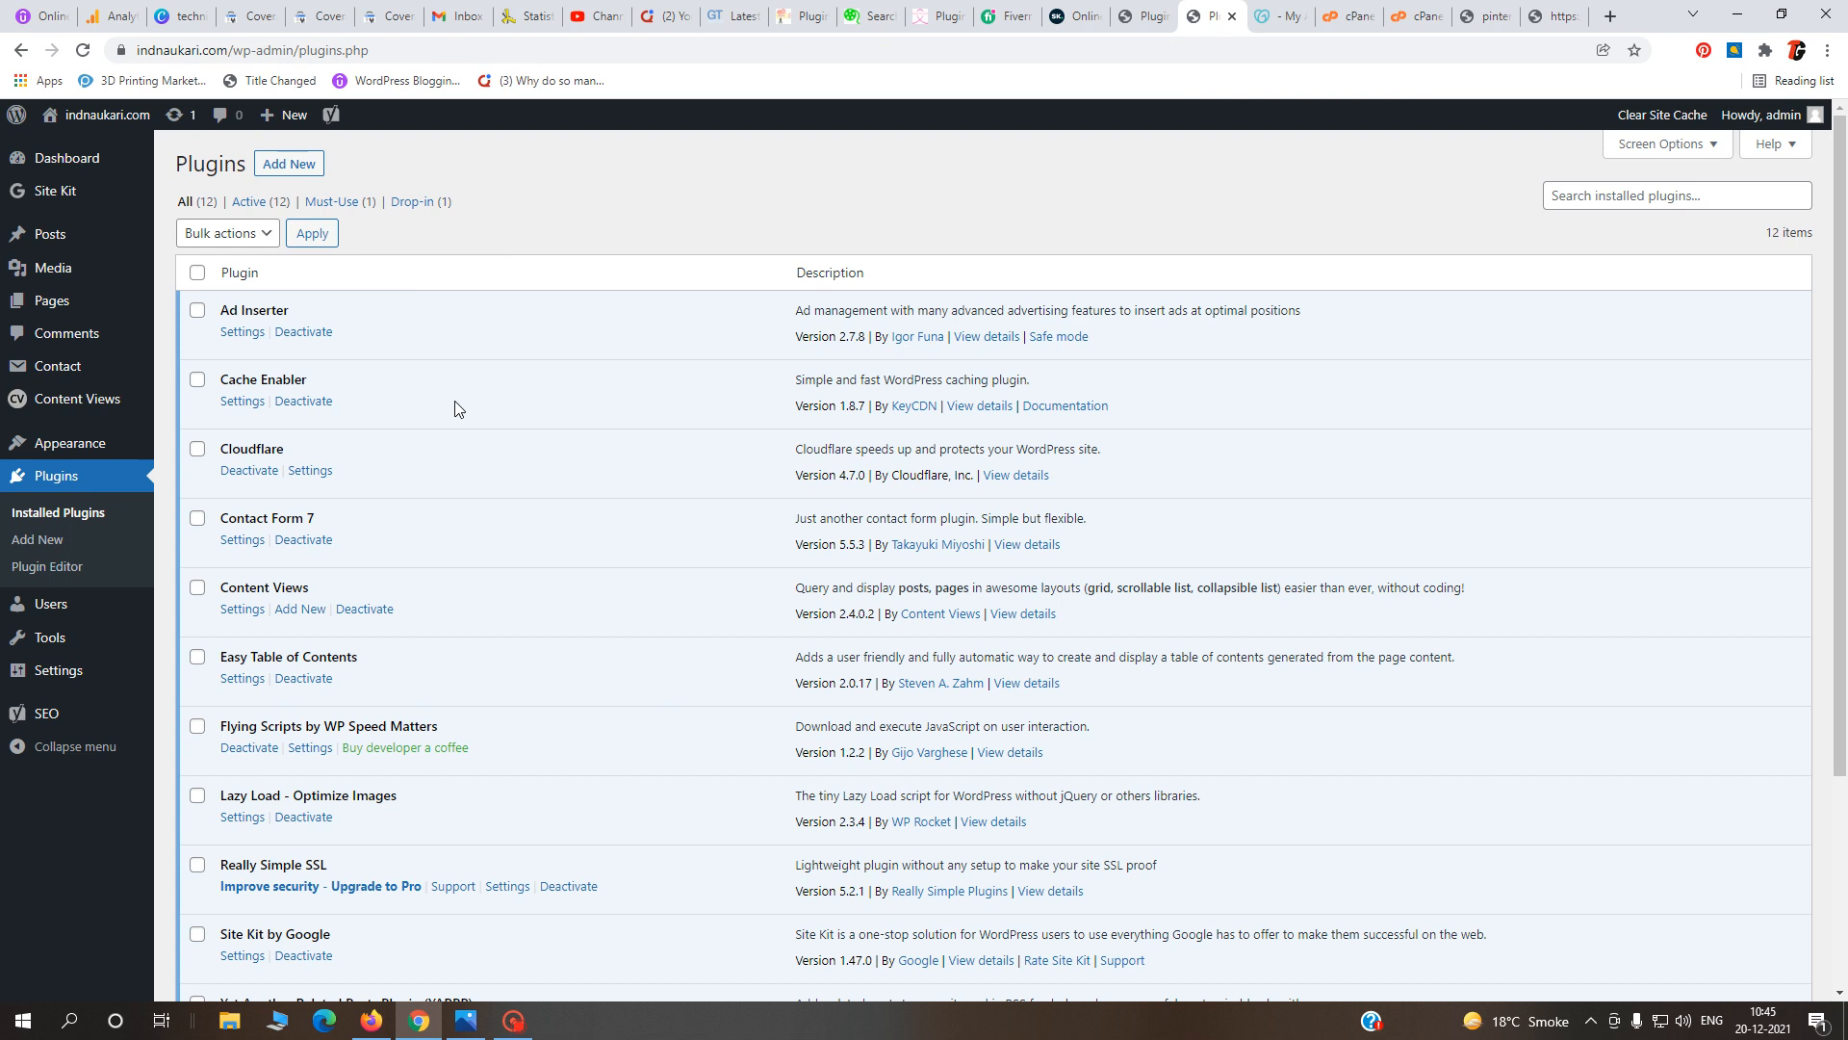
scroll(453, 409, "down", 3)
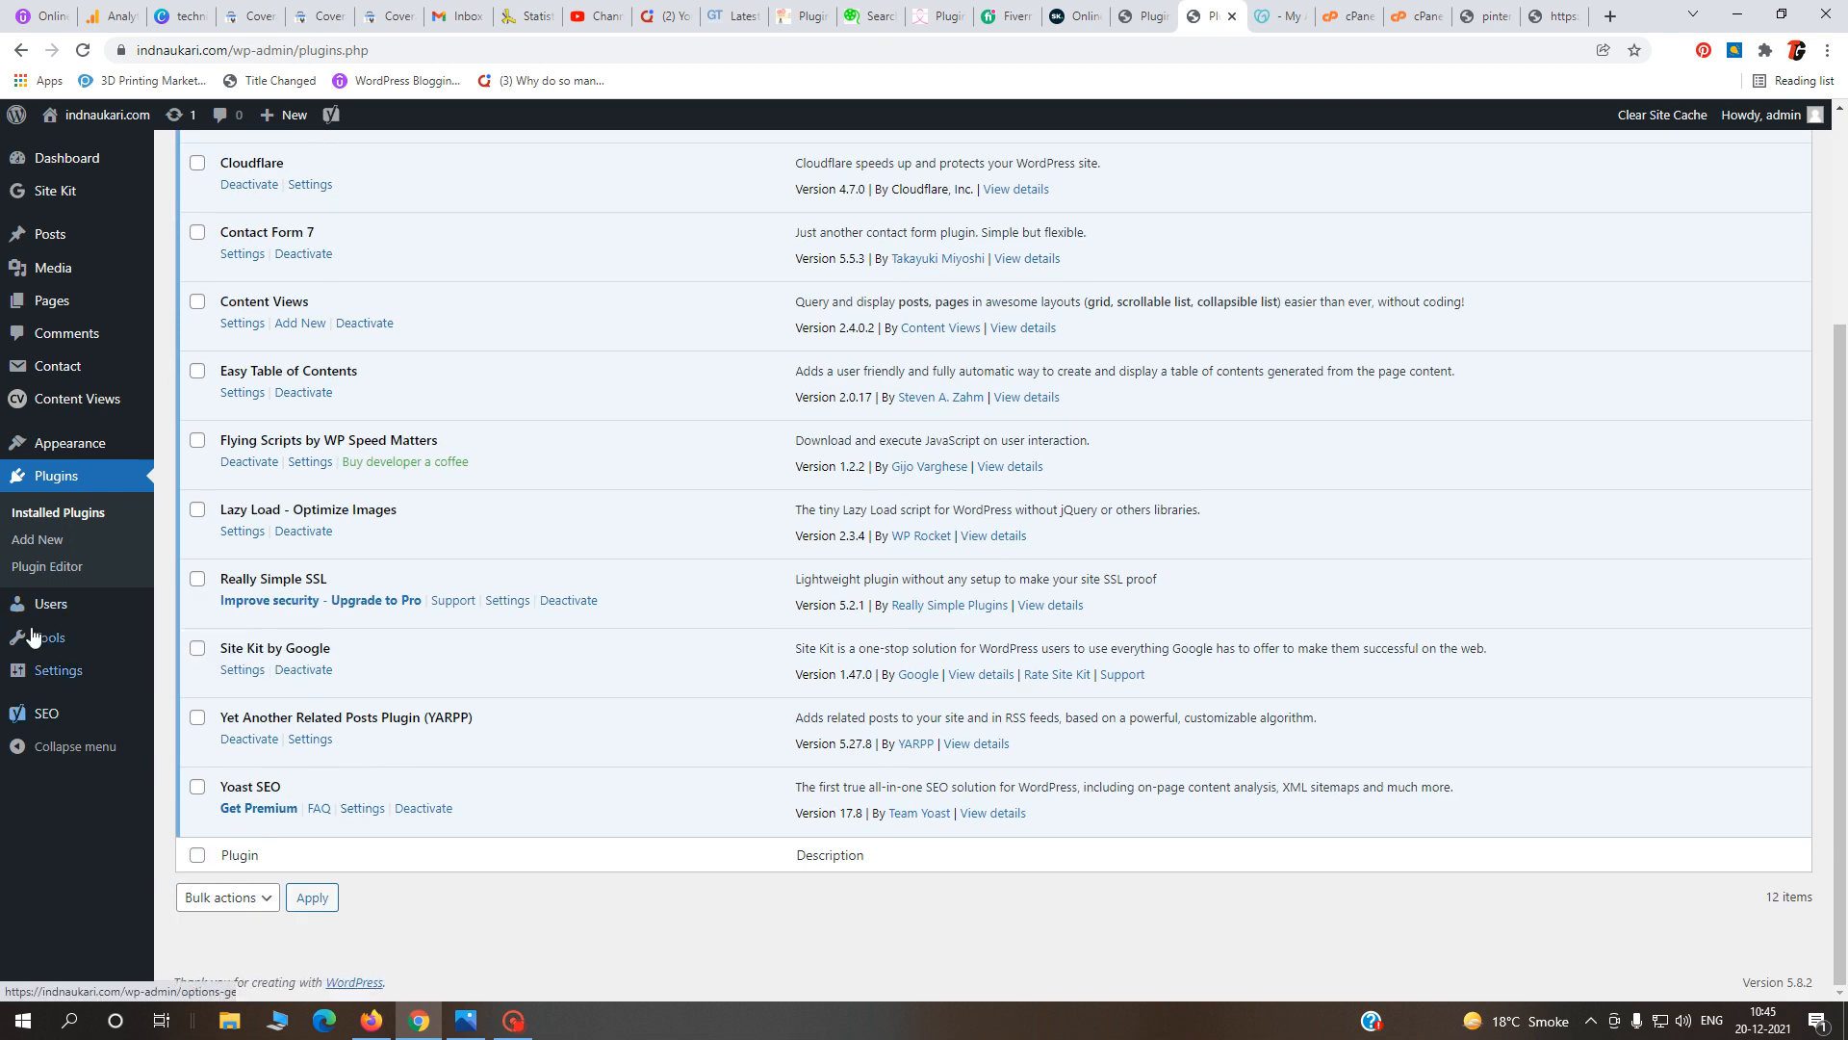
mouse_move(53, 714)
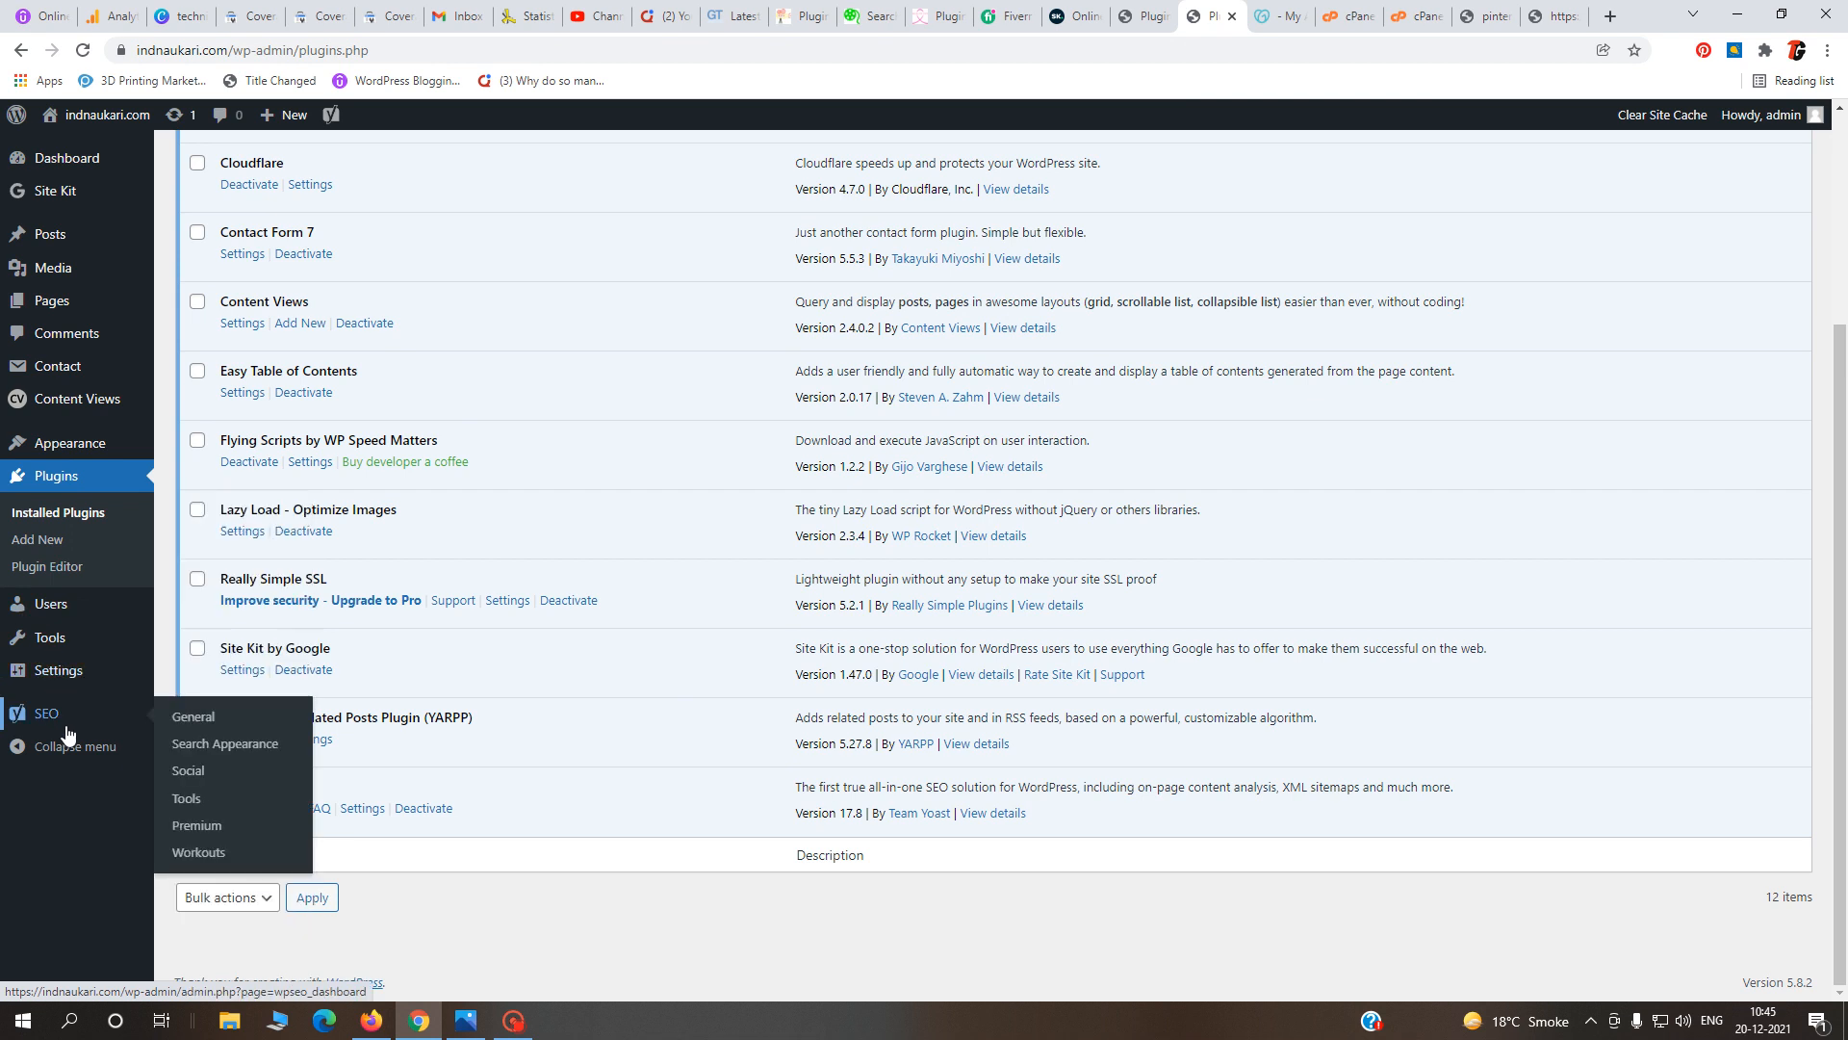
left_click(225, 751)
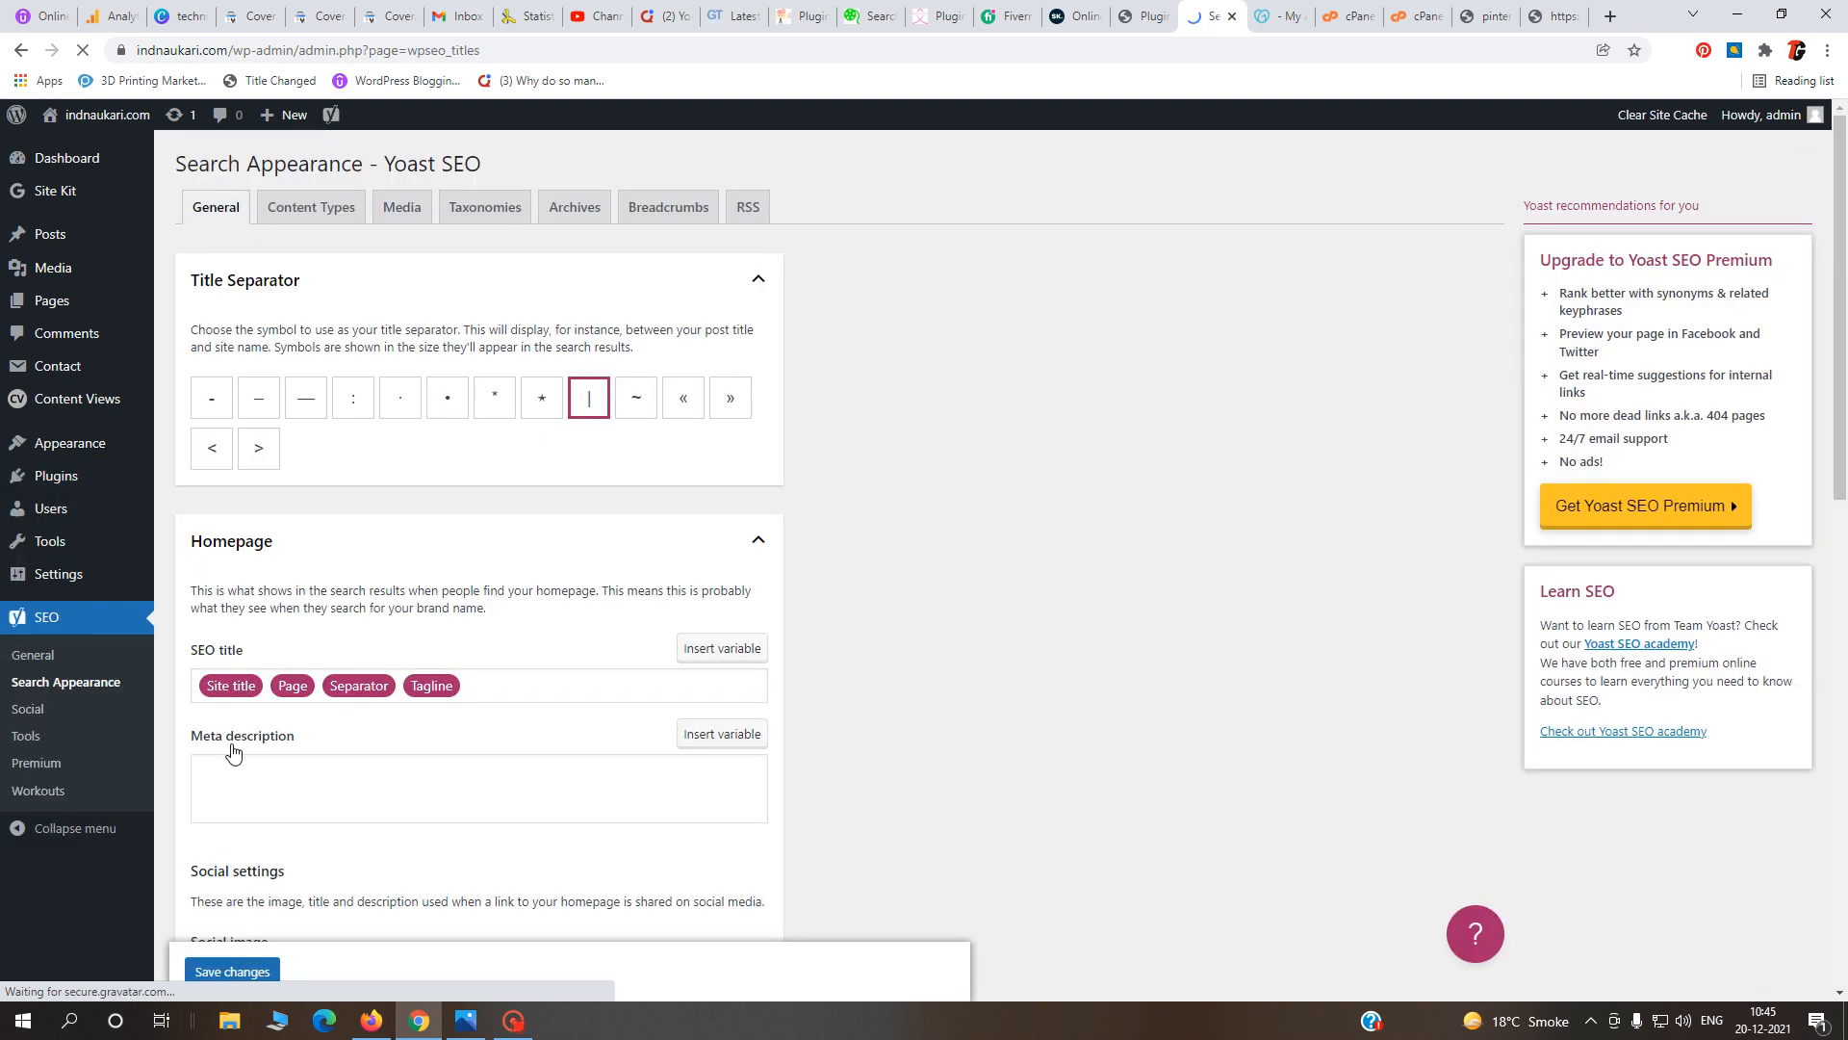
left_click(473, 213)
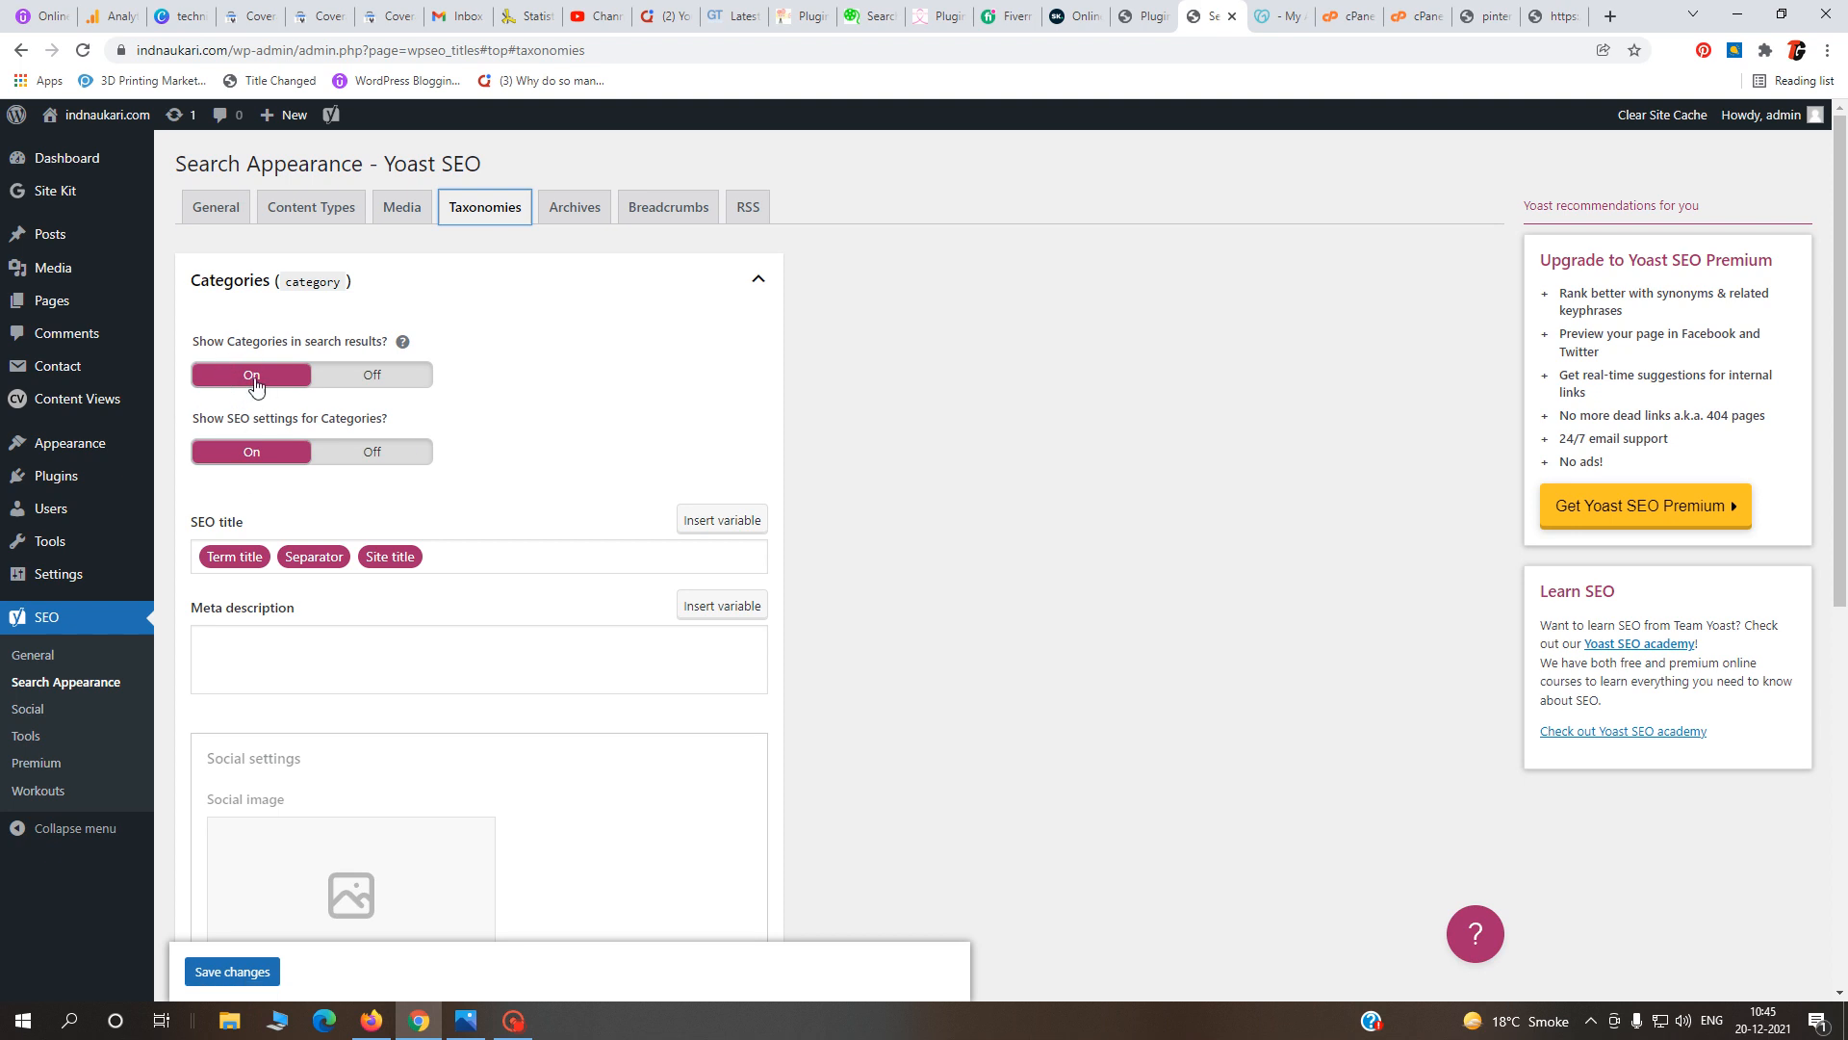
- Switch the Categories options for search results and SEO settings to Off, and return both to On
left_click(367, 378)
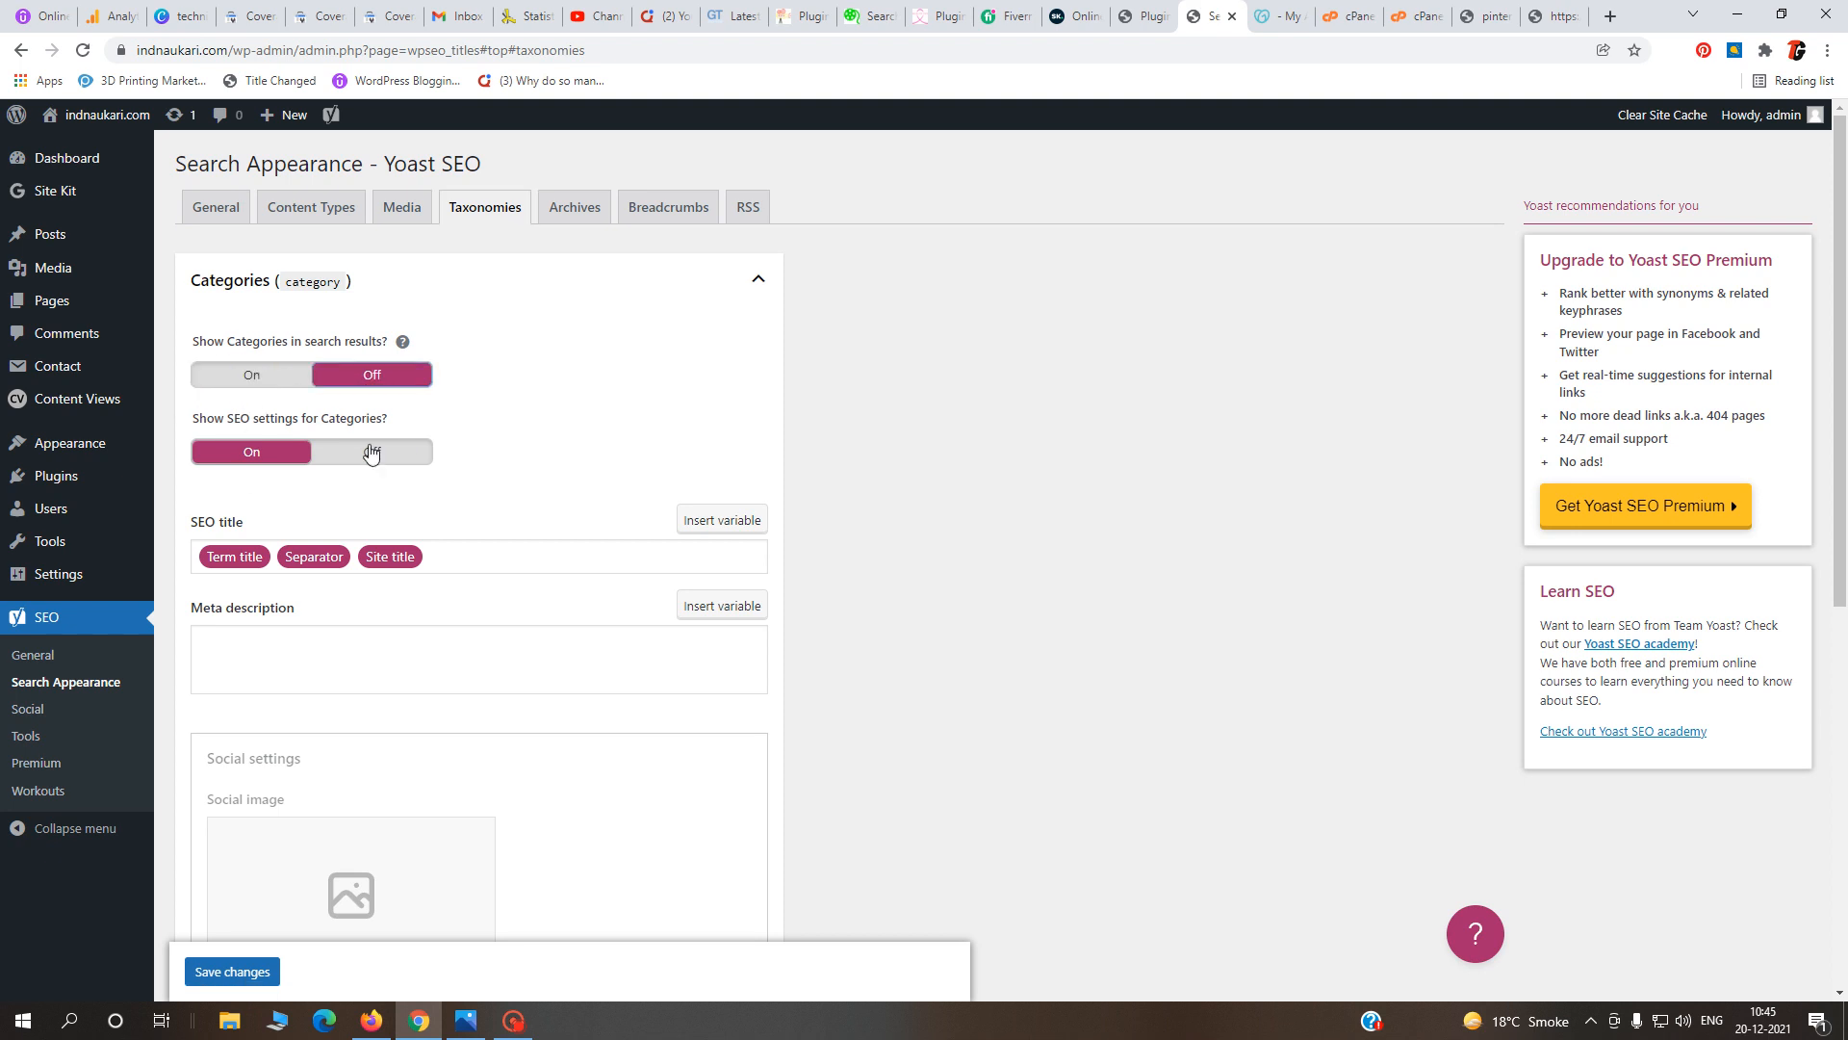
left_click(365, 453)
left_click(244, 455)
left_click(246, 377)
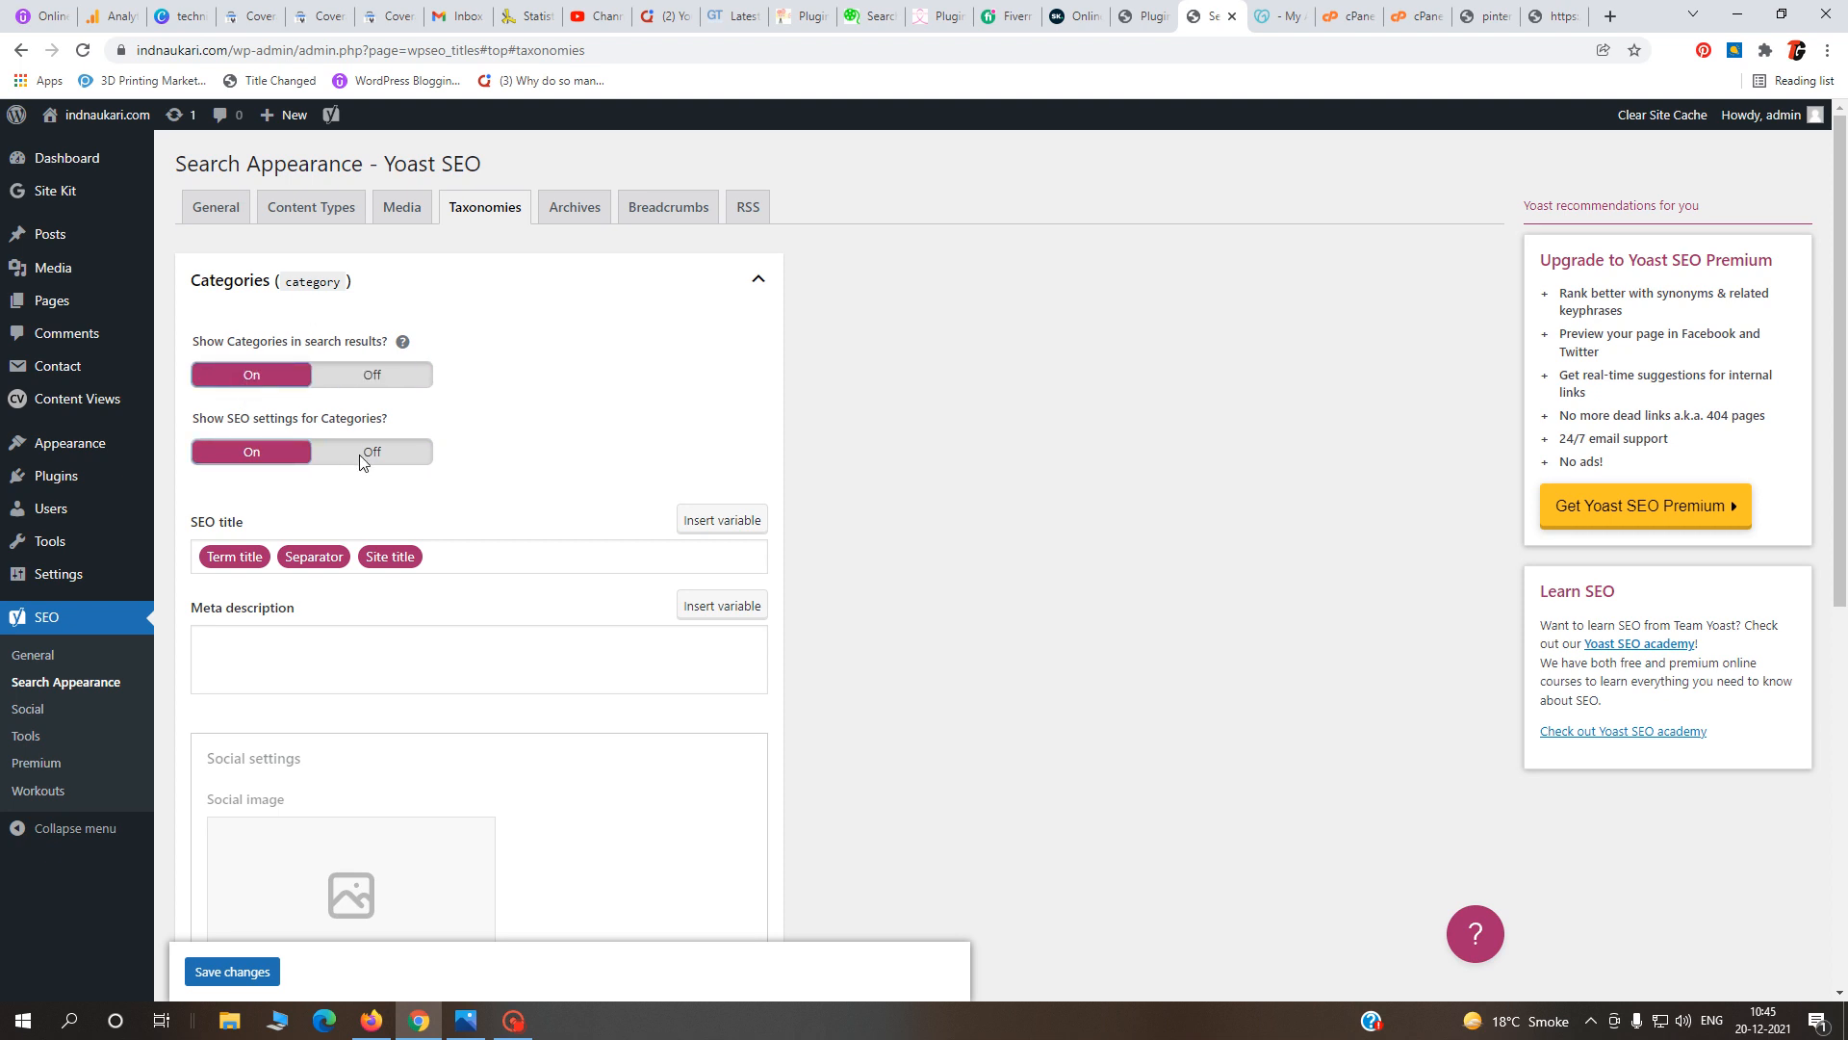
- Expand the Tags settings, switch the search results and SEO settings options to Off, and return both to On
scroll(327, 568, "down", 4)
scroll(335, 589, "down", 3)
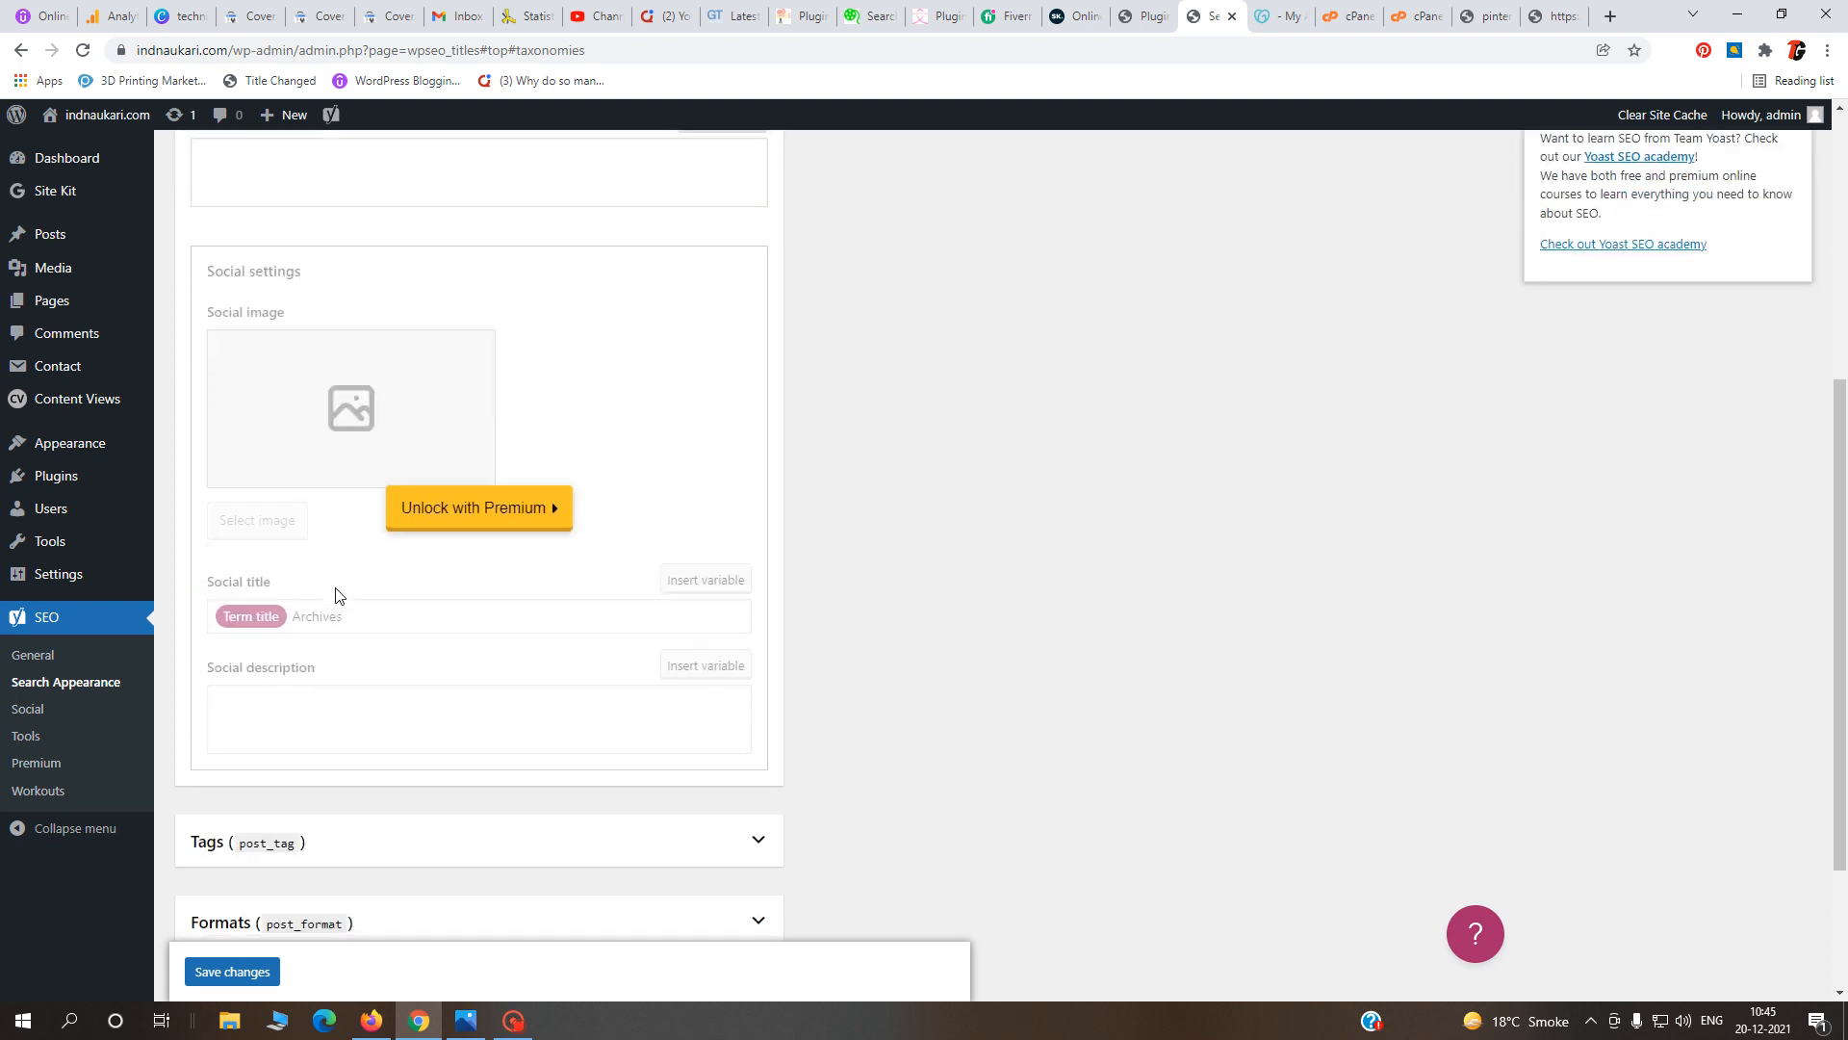
left_click(322, 631)
scroll(479, 738, "down", 3)
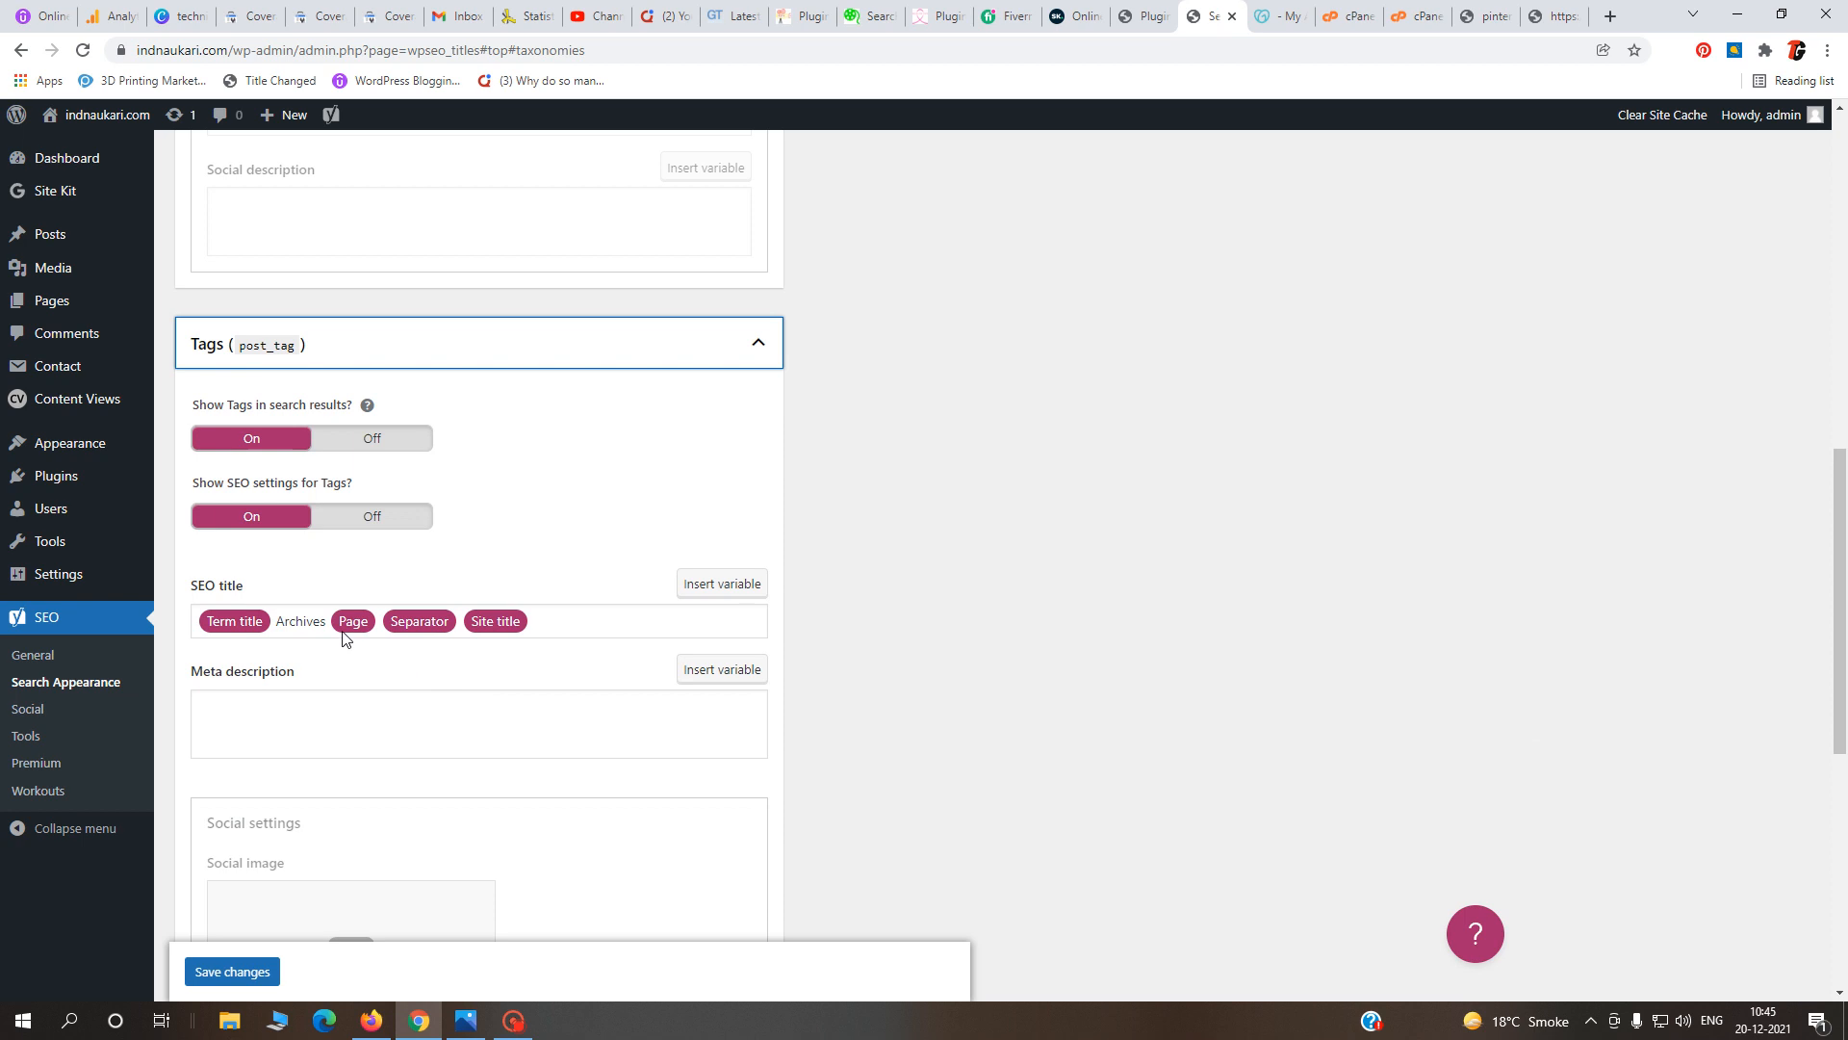
left_click(386, 445)
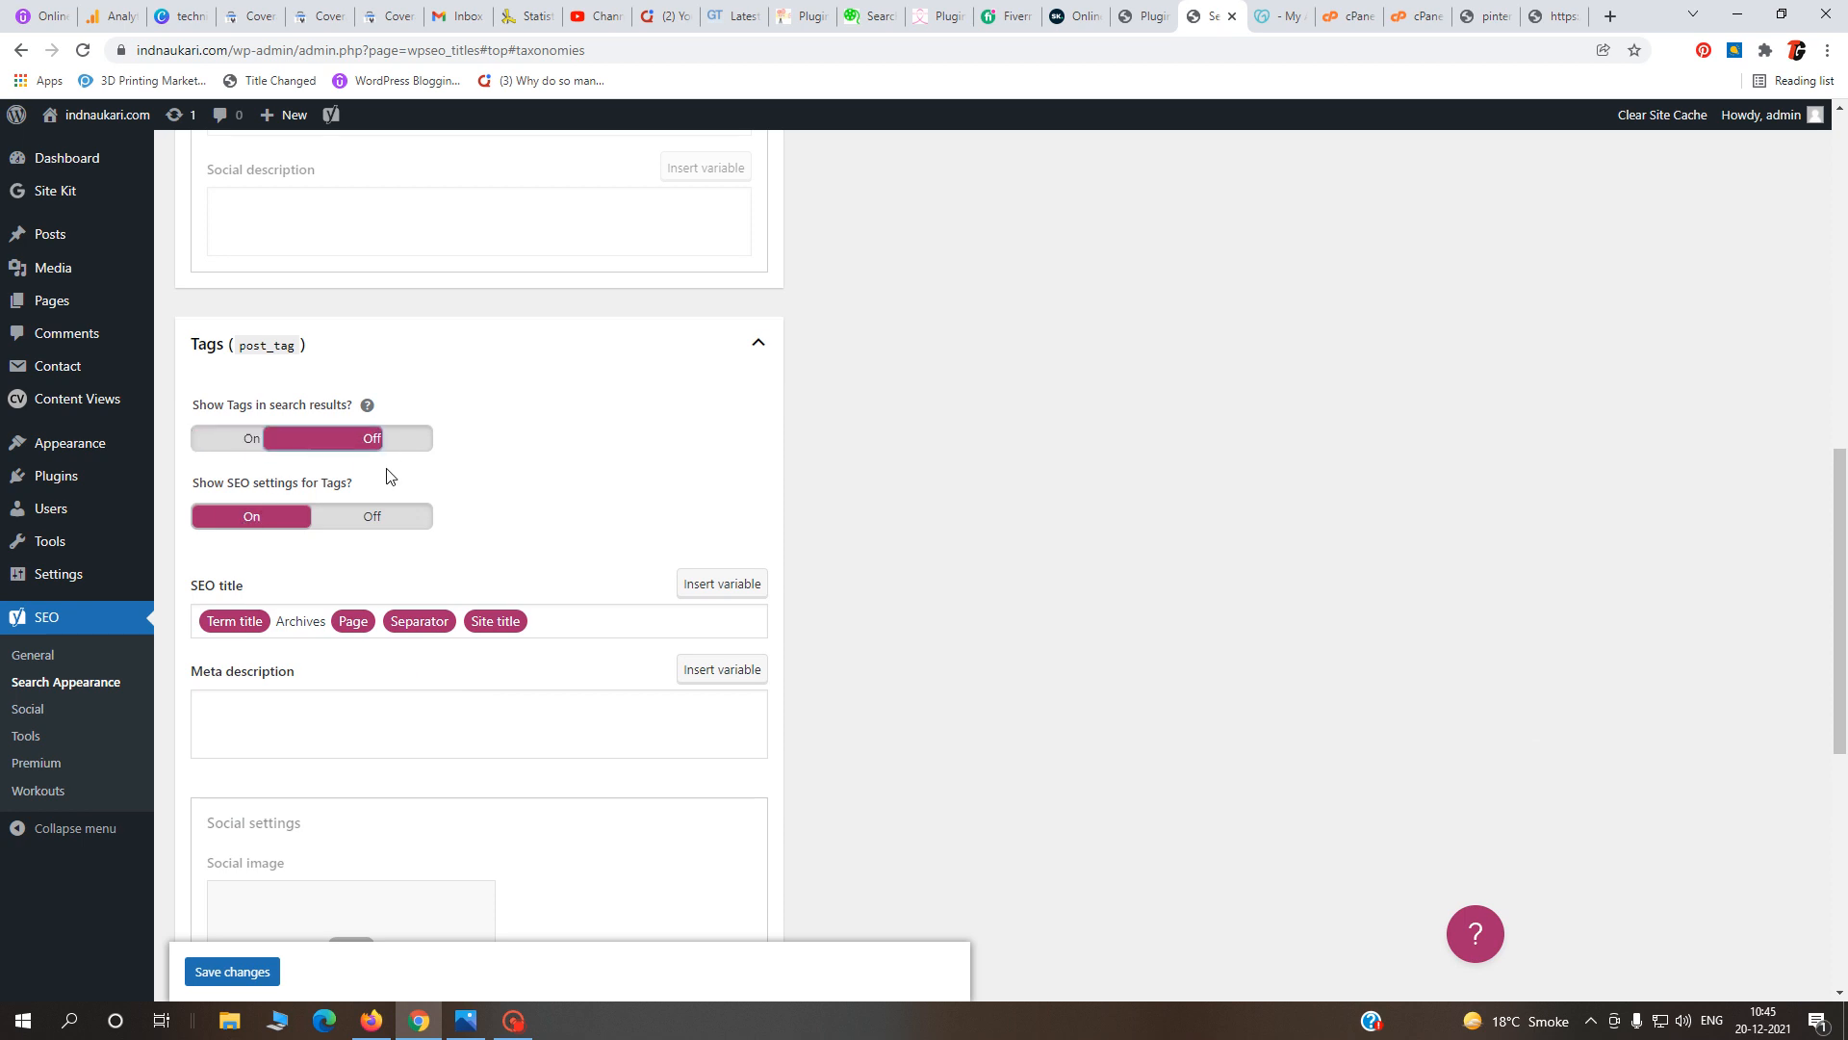
left_click(386, 510)
left_click(252, 521)
left_click(250, 438)
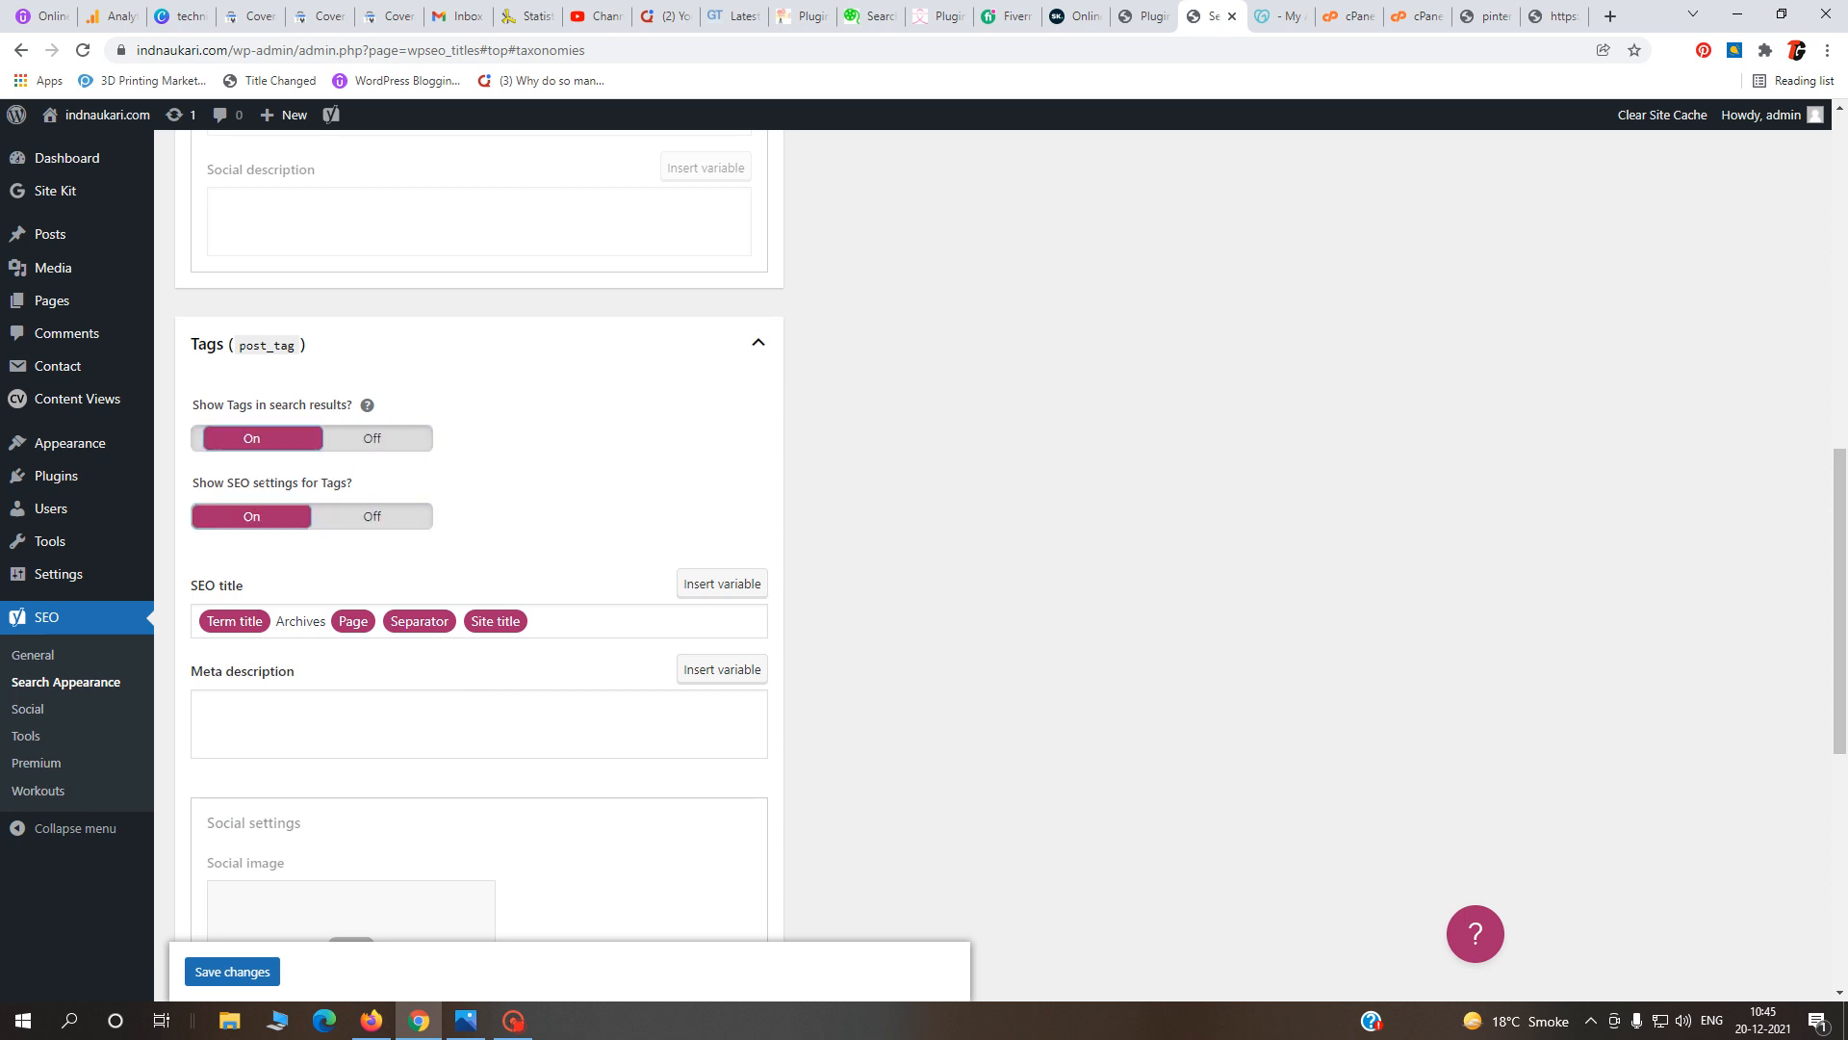
- Set the "Remove the categories prefix?" option under Category URLs to Remove
scroll(385, 654, "down", 3)
scroll(385, 659, "down", 4)
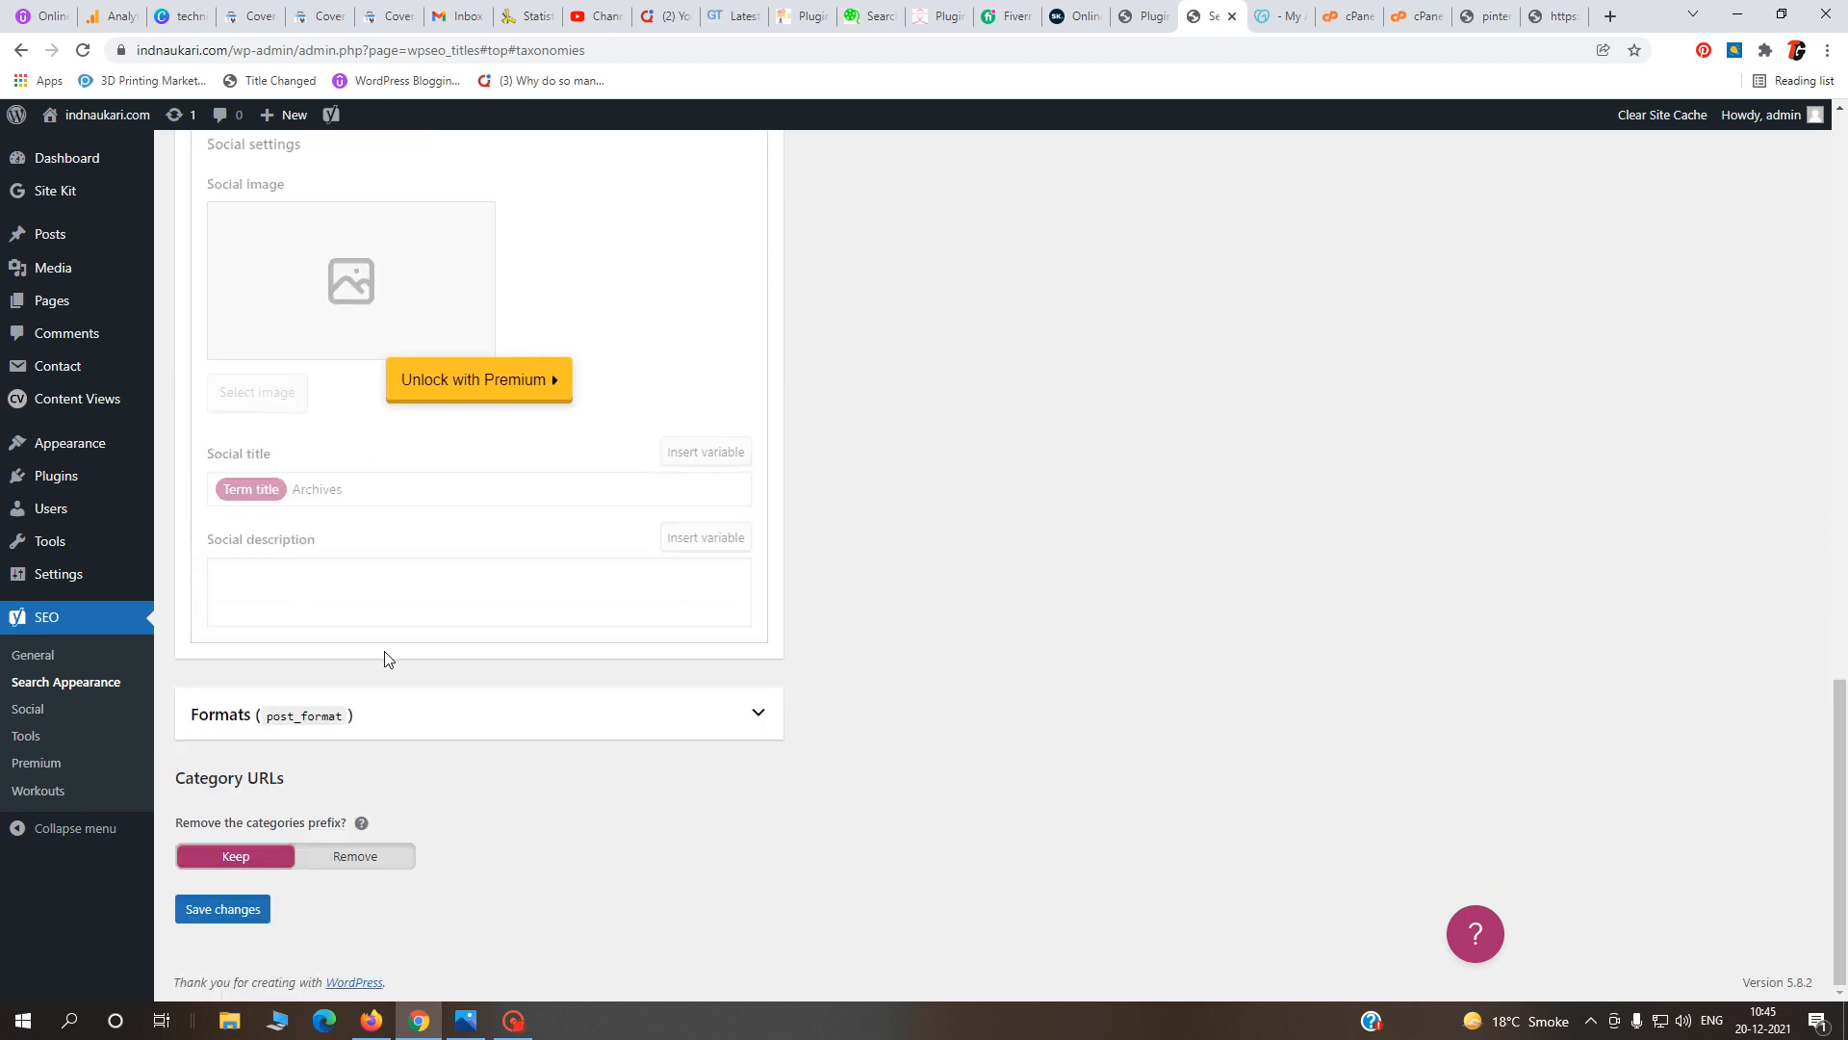
scroll(388, 649, "up", 2)
scroll(394, 674, "down", 2)
left_click(342, 860)
- Recheck the Categories, Tags and Category URLs settings, and save the Search Appearance changes
scroll(640, 717, "up", 15)
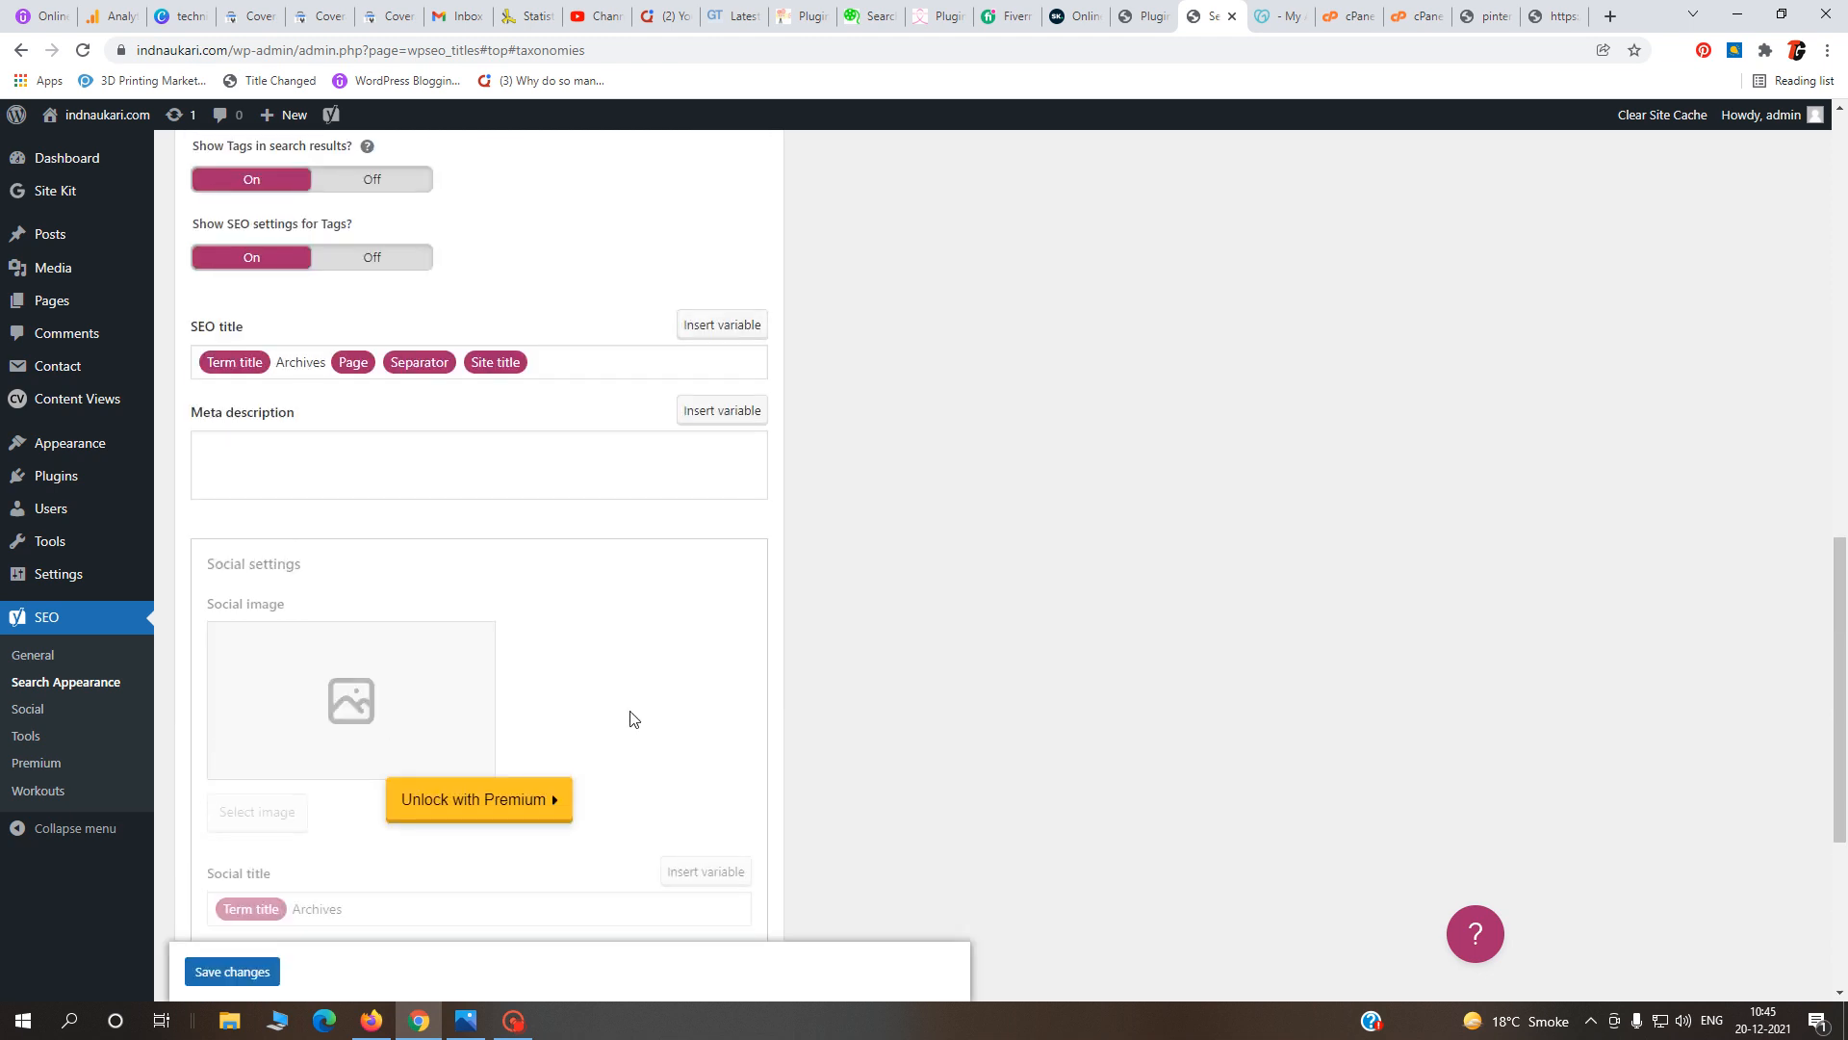
scroll(631, 717, "up", 2)
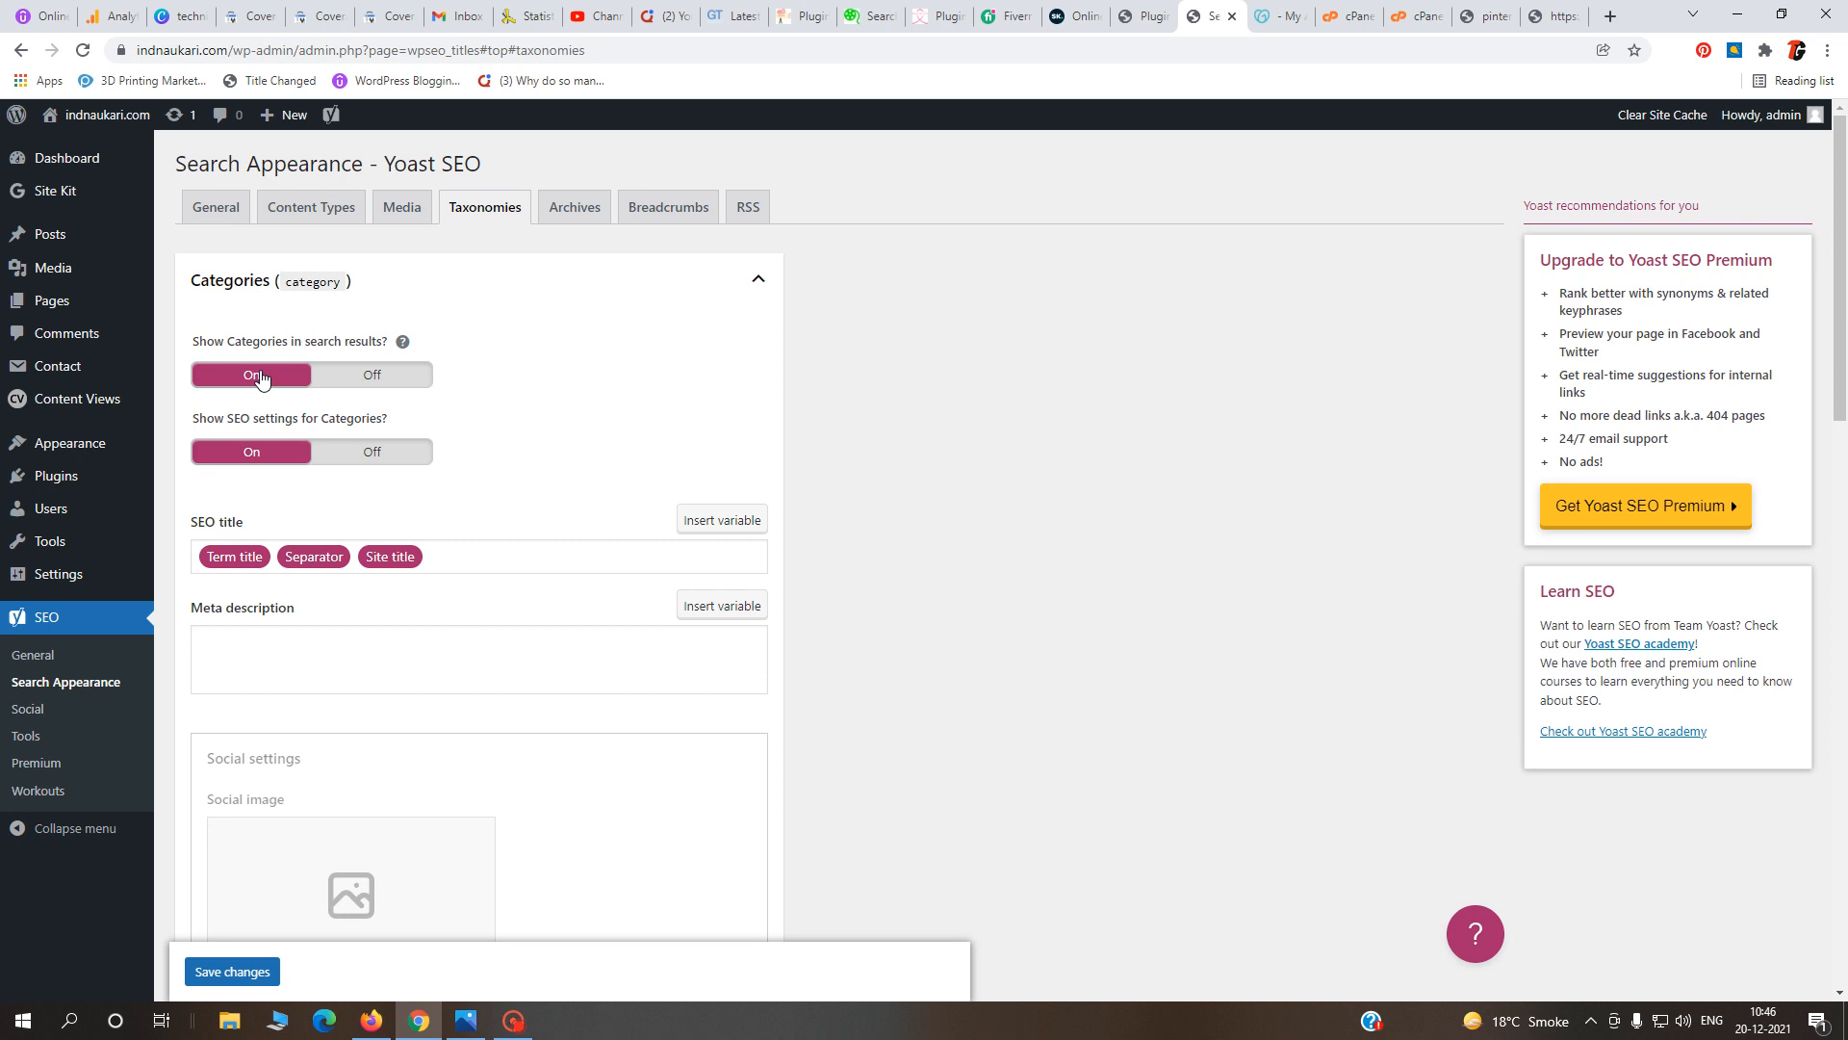
scroll(349, 739, "down", 10)
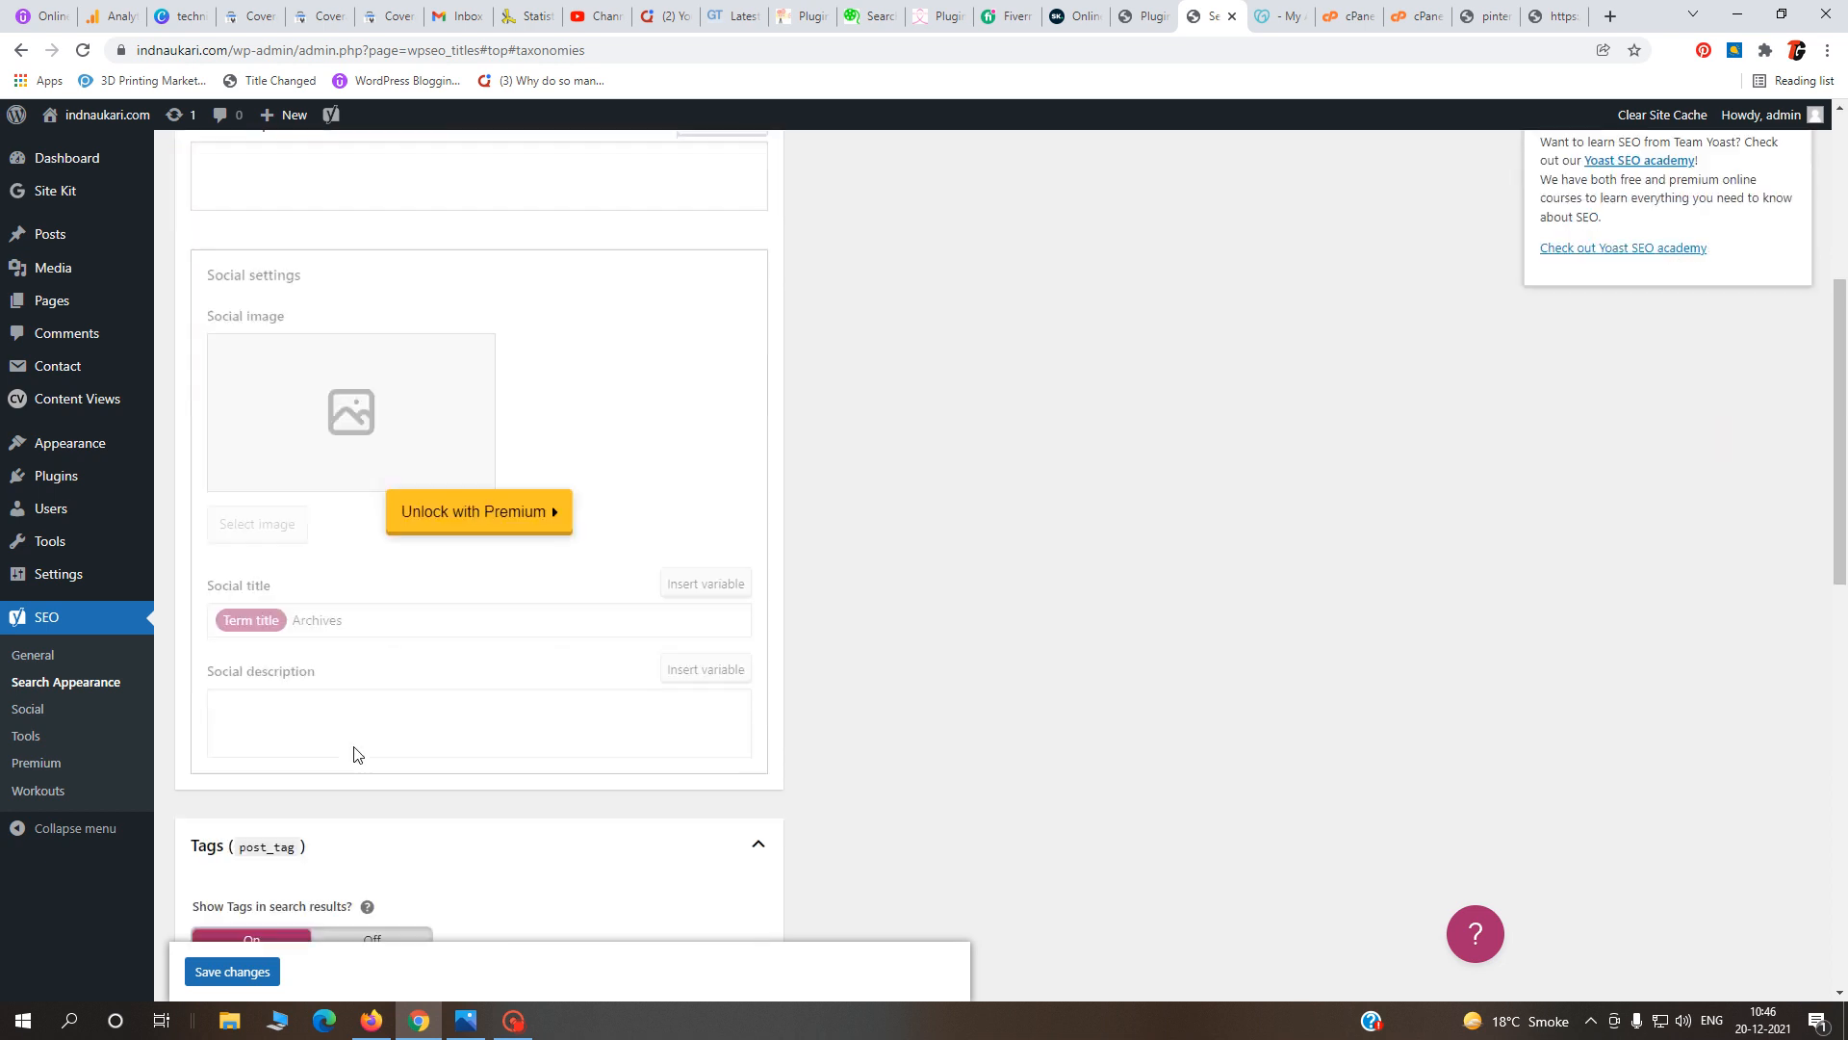
scroll(335, 685, "up", 1)
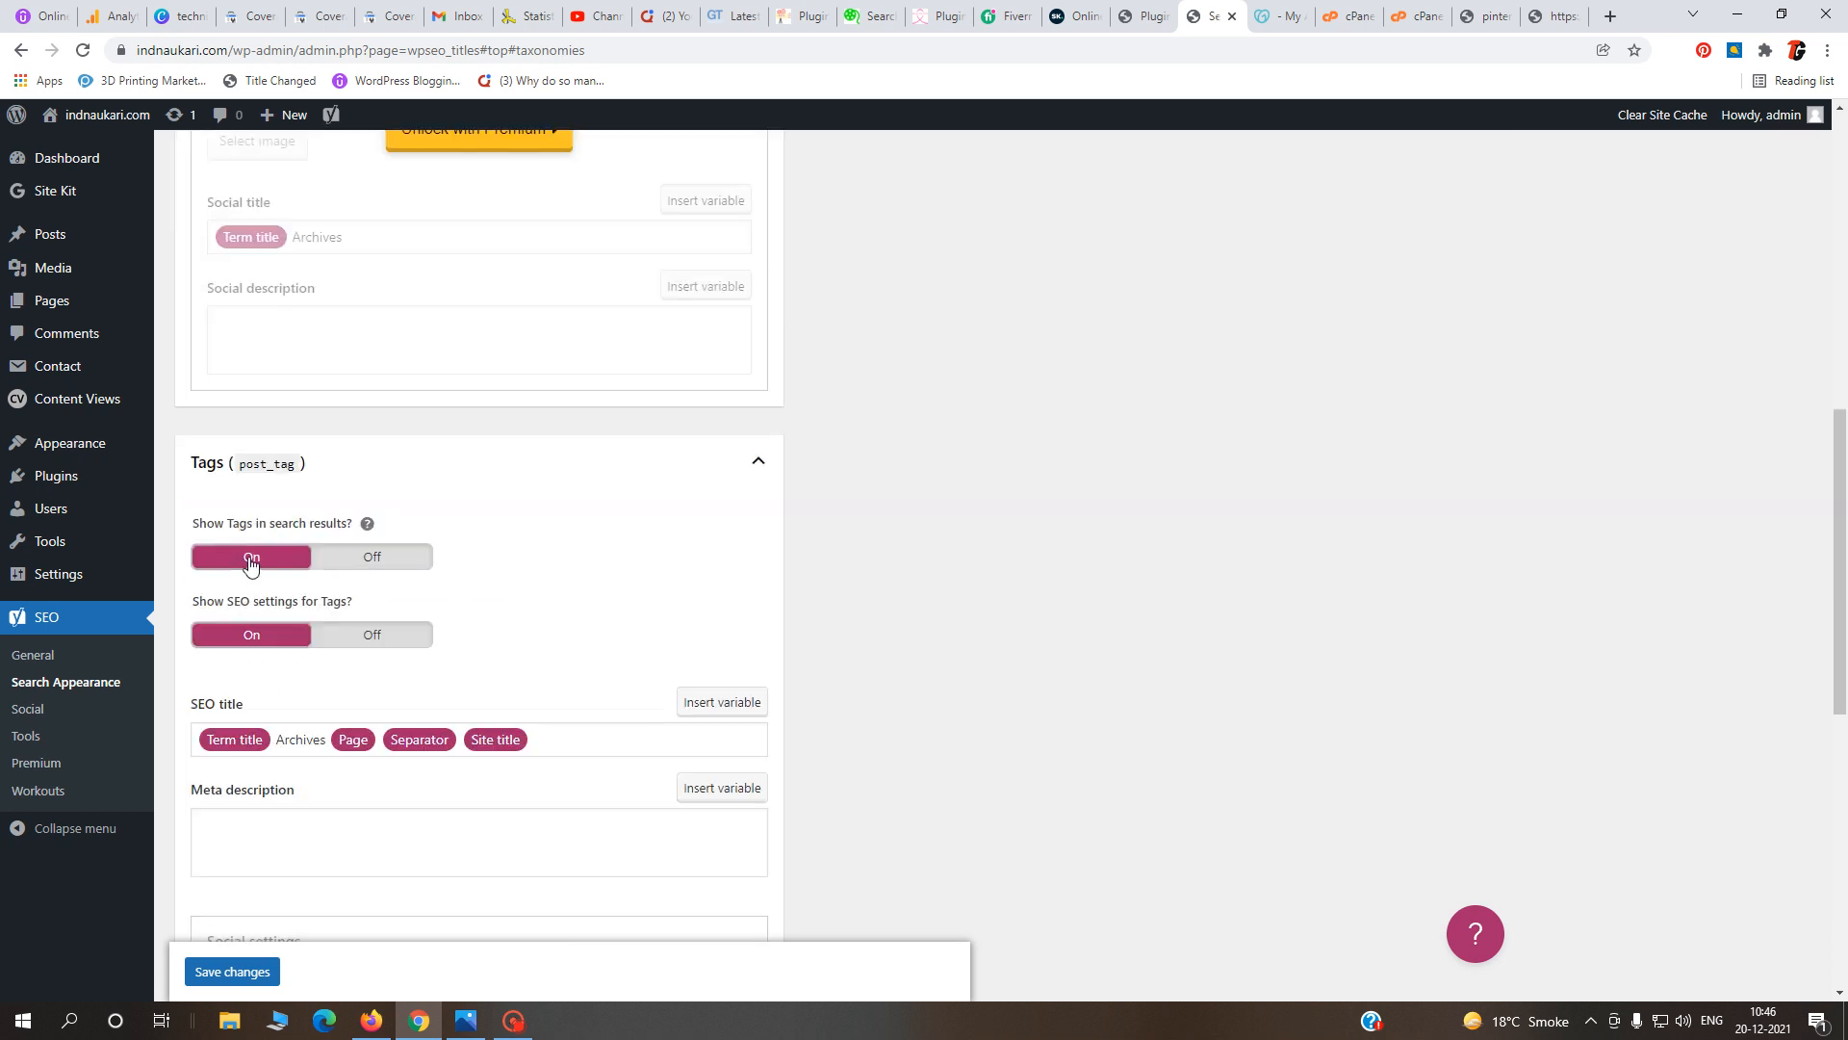
scroll(433, 741, "down", 7)
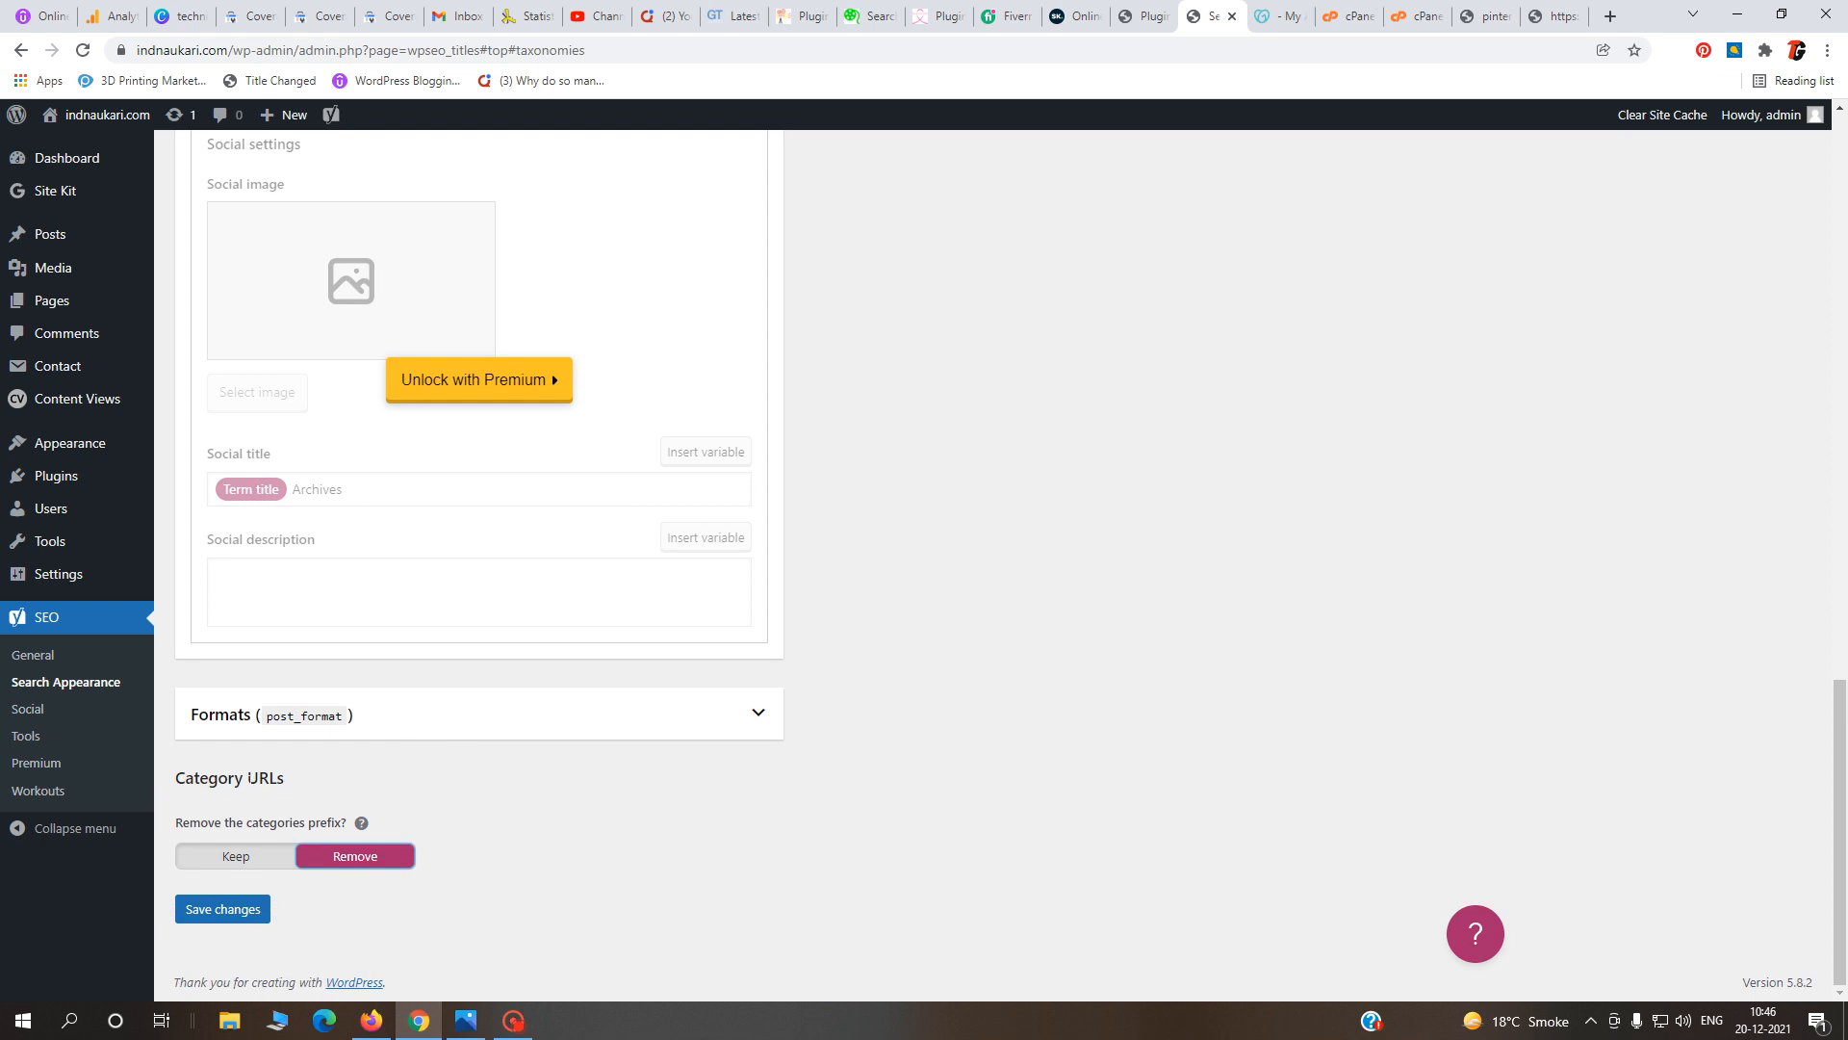
left_click_drag(285, 782, 185, 780)
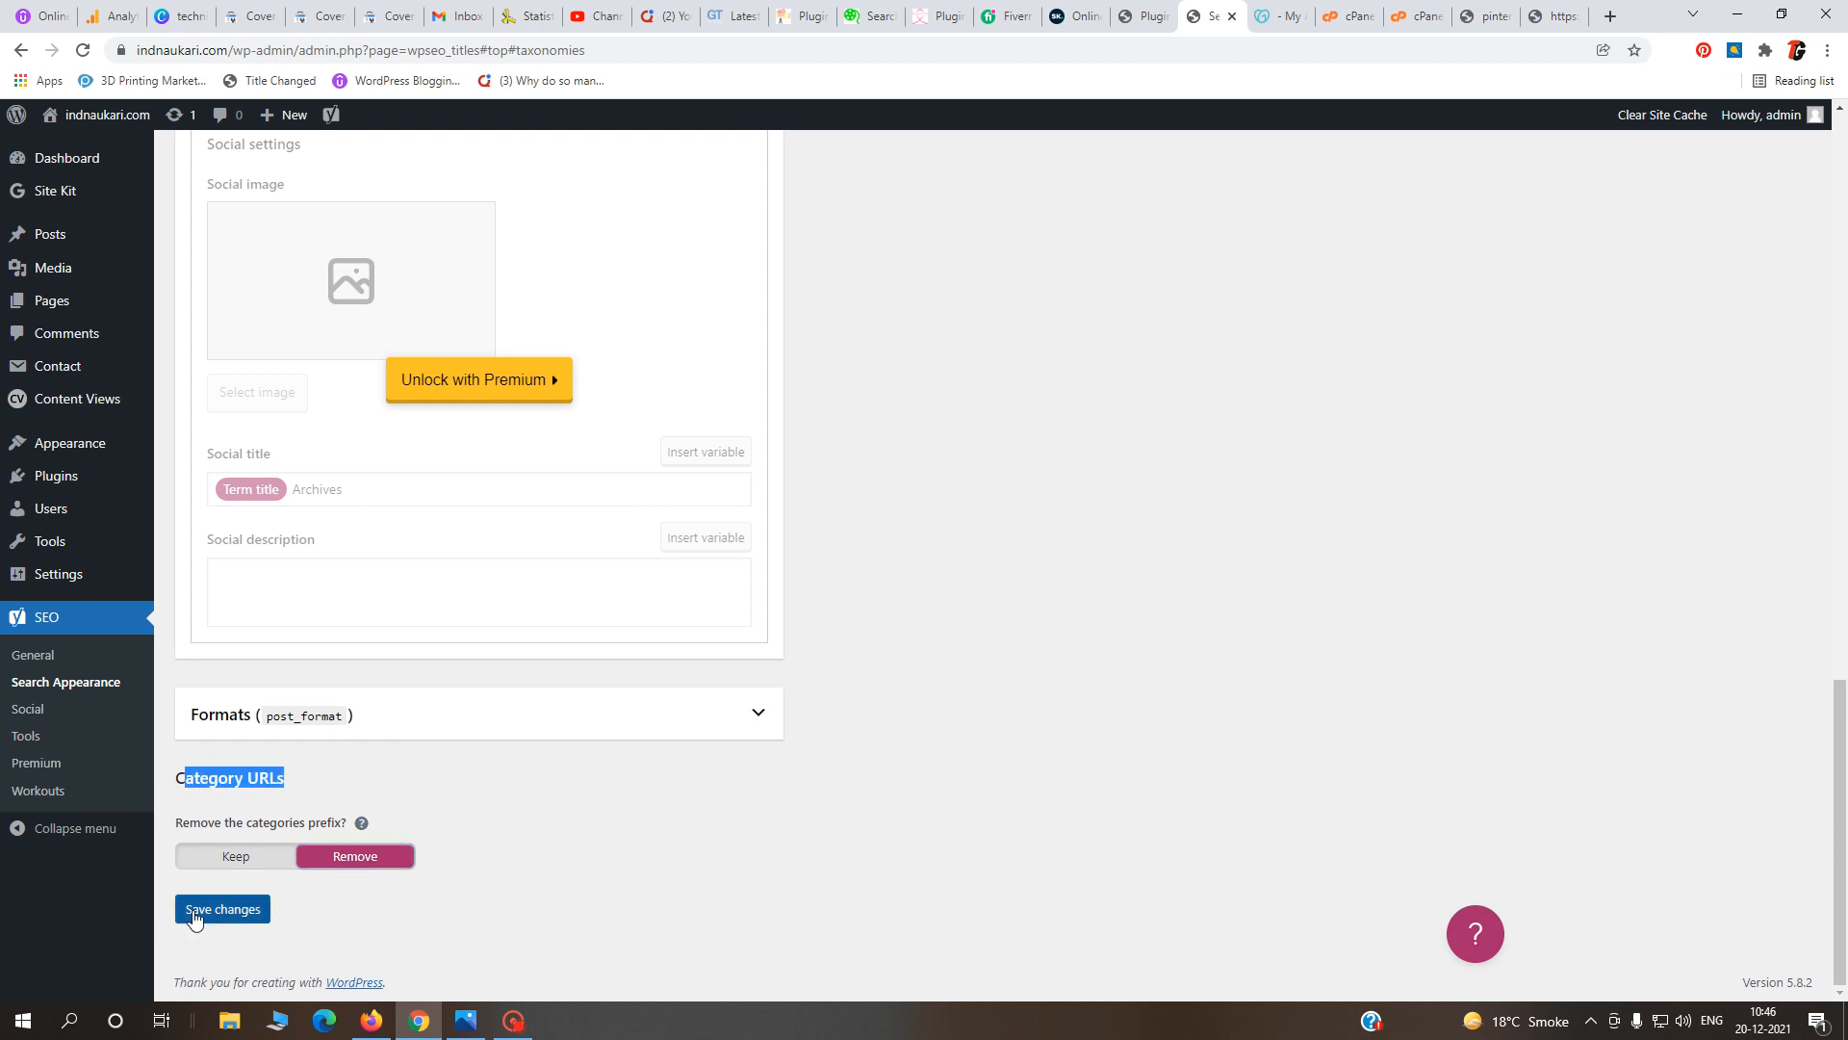
left_click(258, 917)
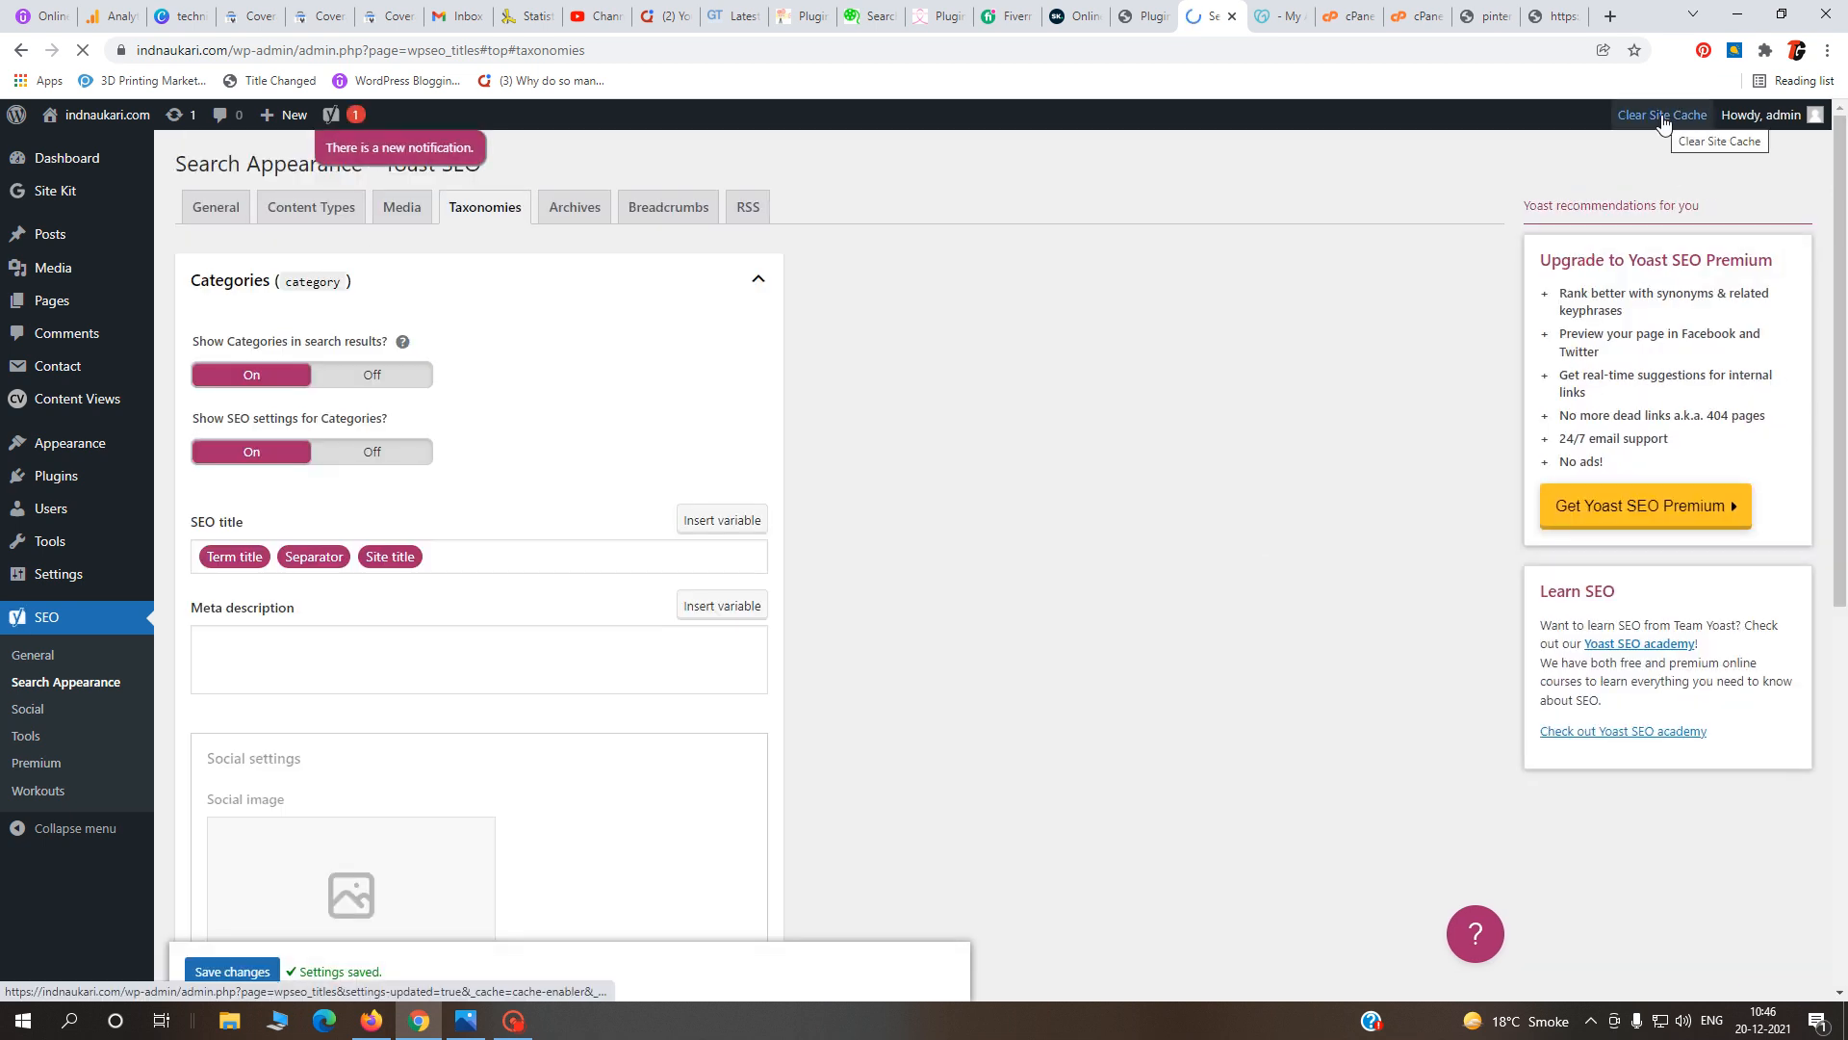
- Open the Cache Enabler plugin's settings from the installed plugins, save them and clear the site cache
mouse_move(20, 445)
mouse_move(60, 478)
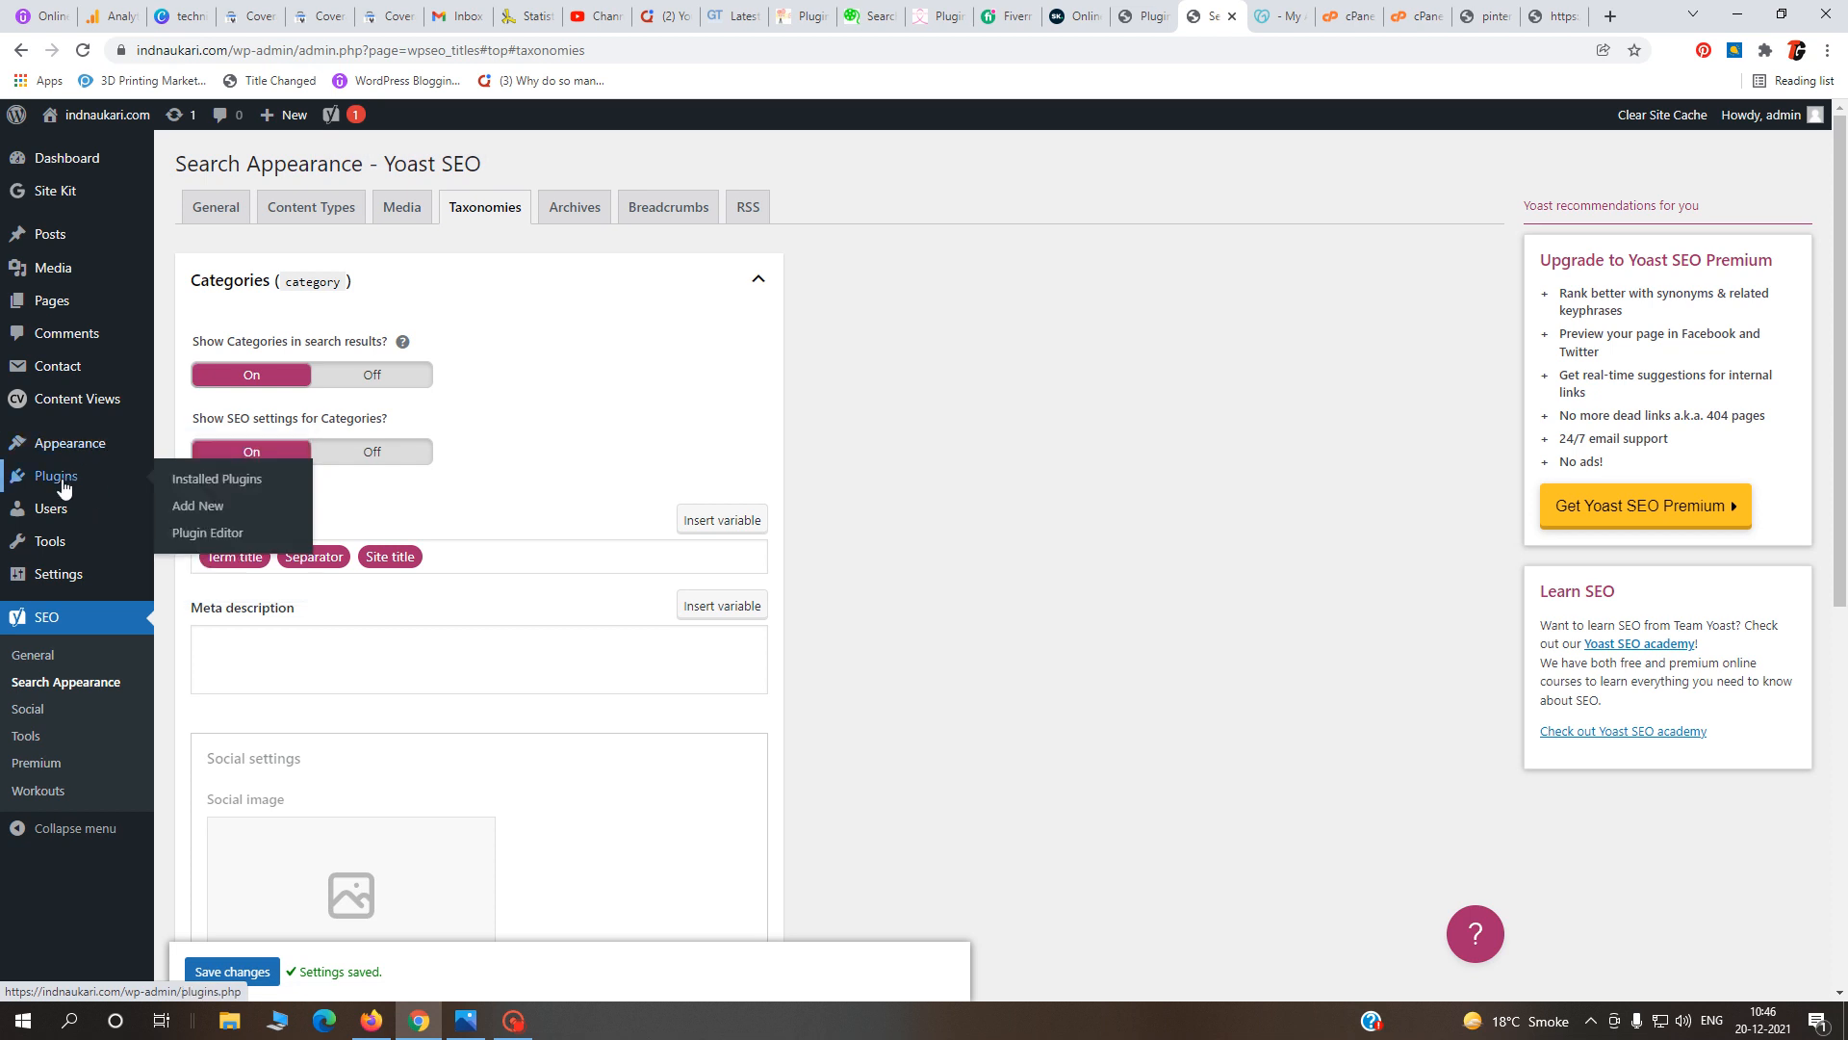
left_click(217, 483)
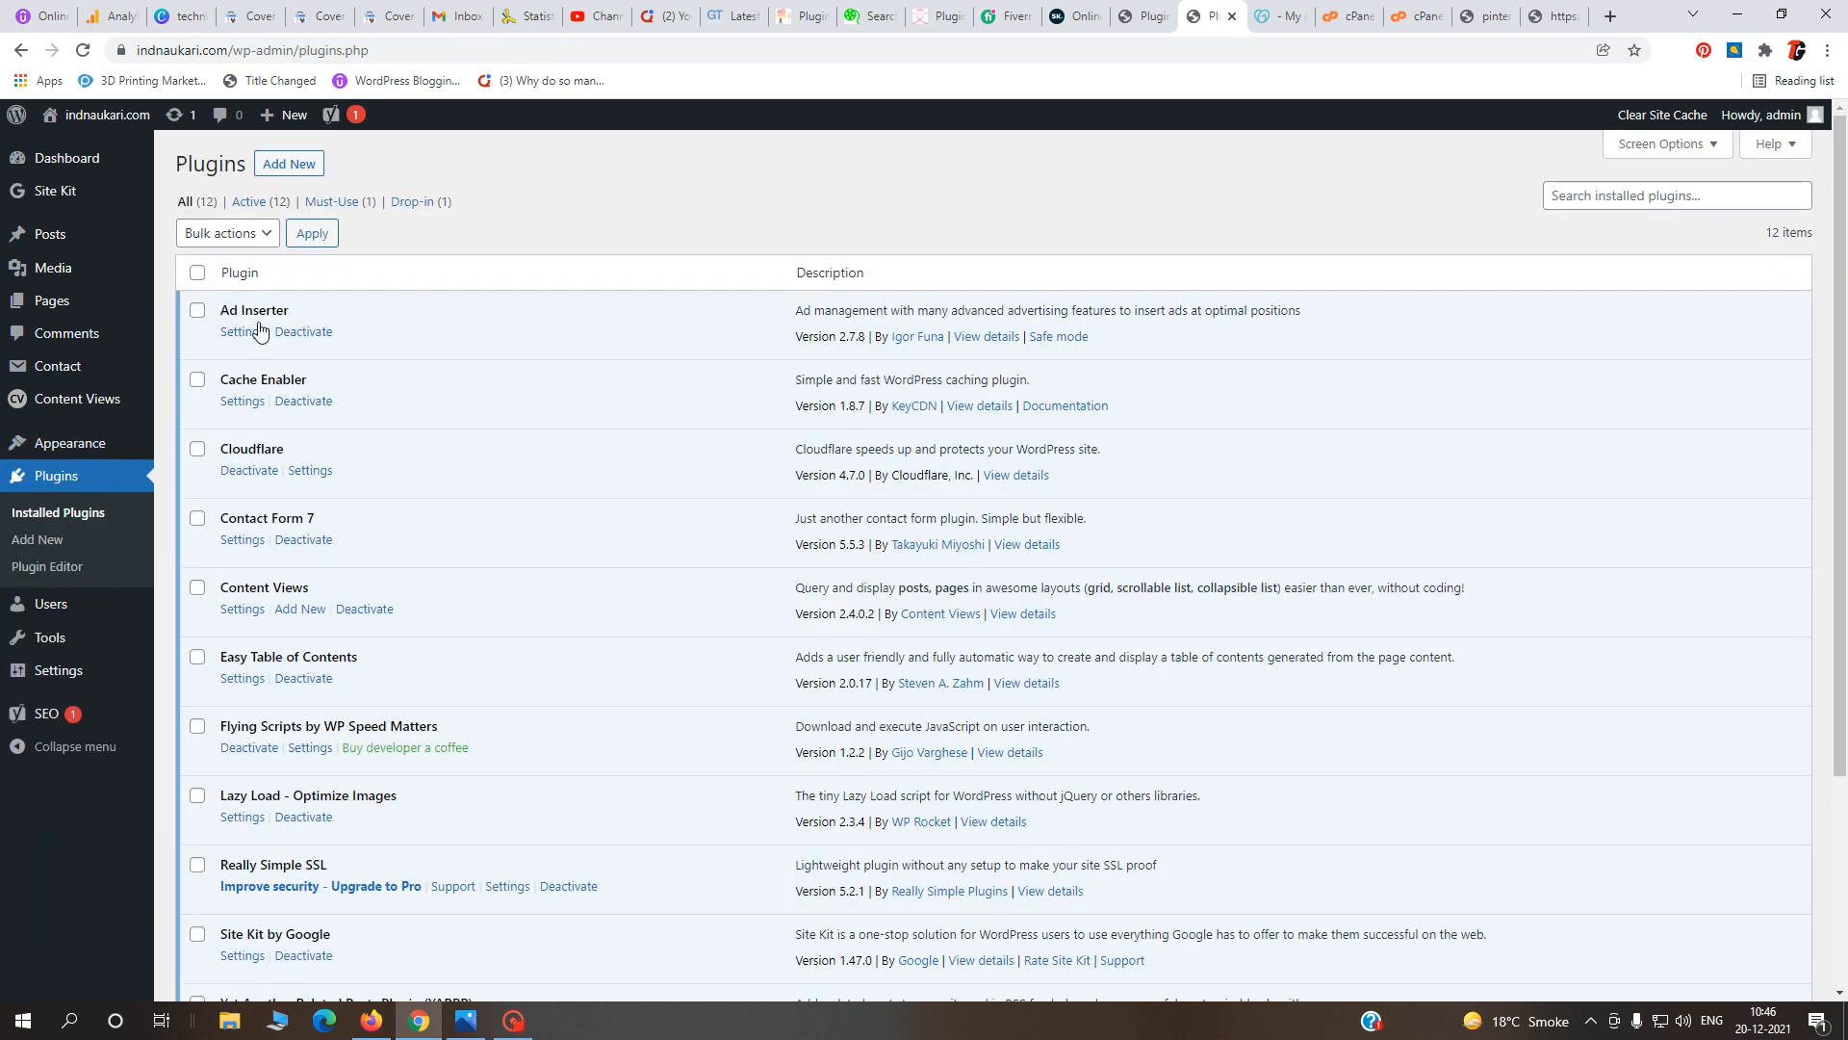
left_click(241, 402)
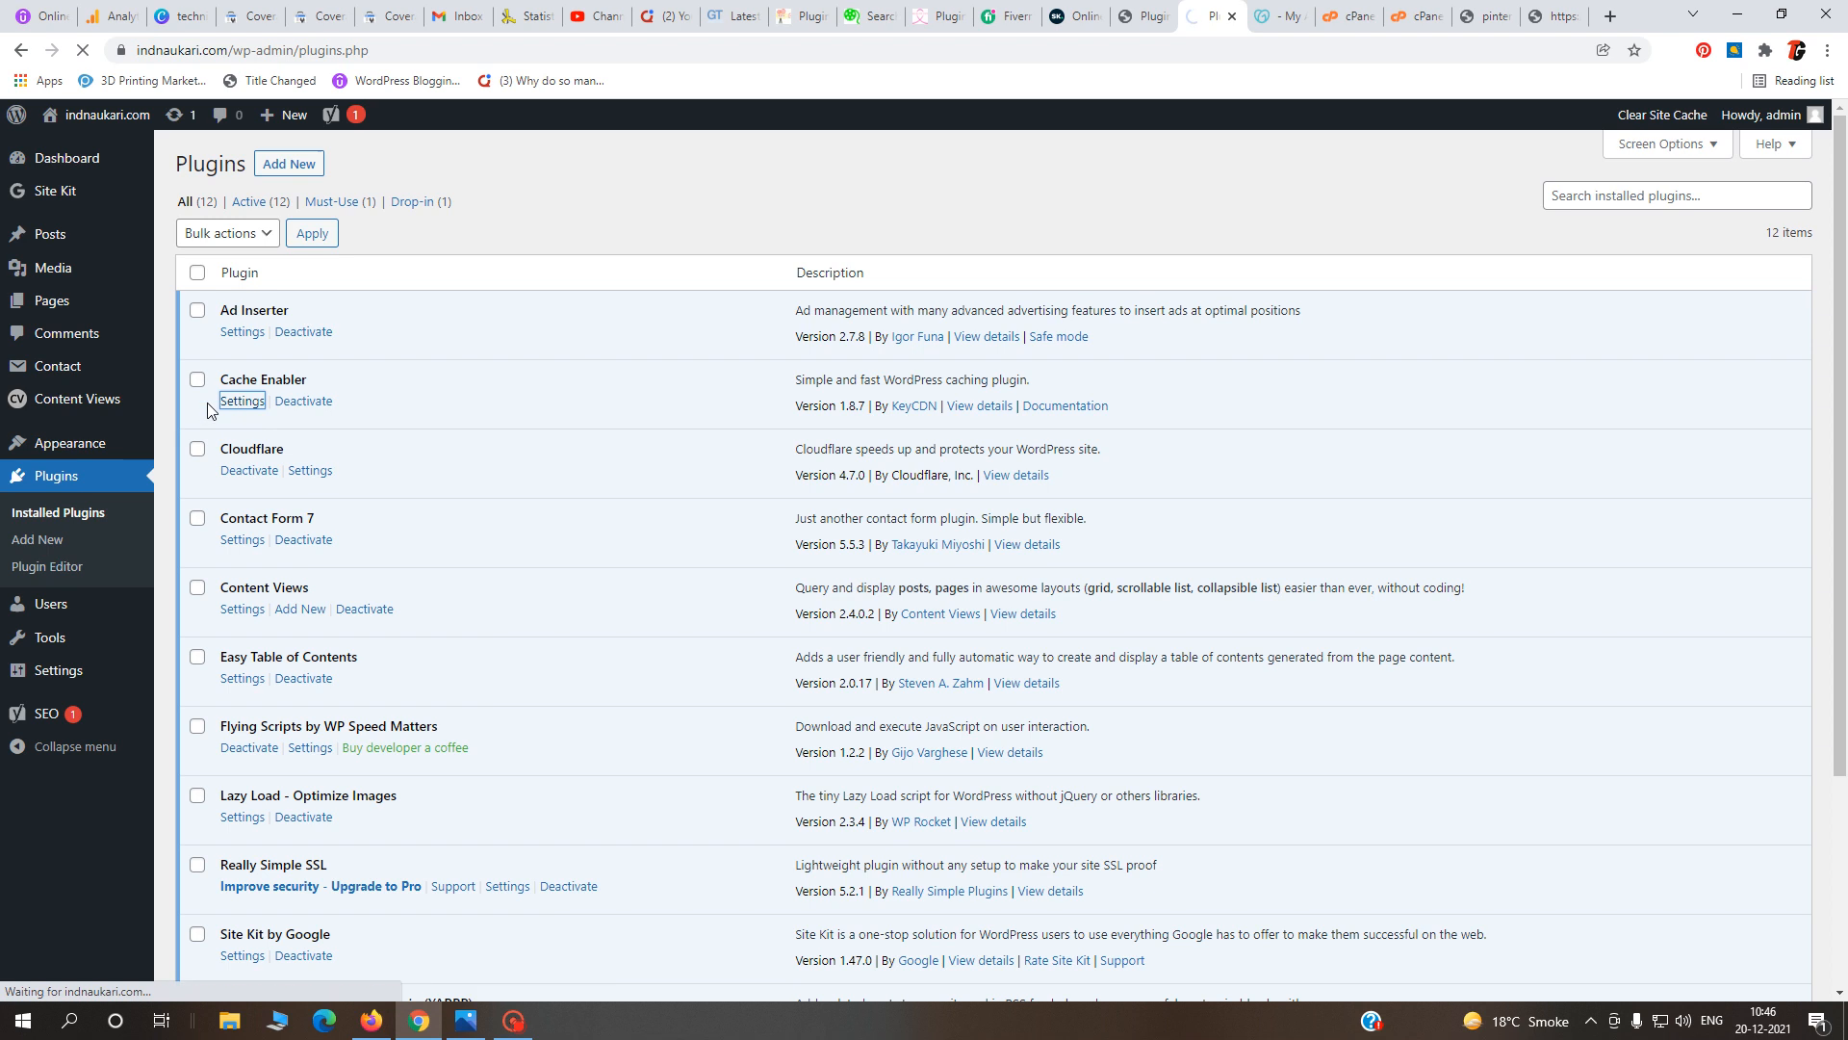
scroll(445, 773, "down", 3)
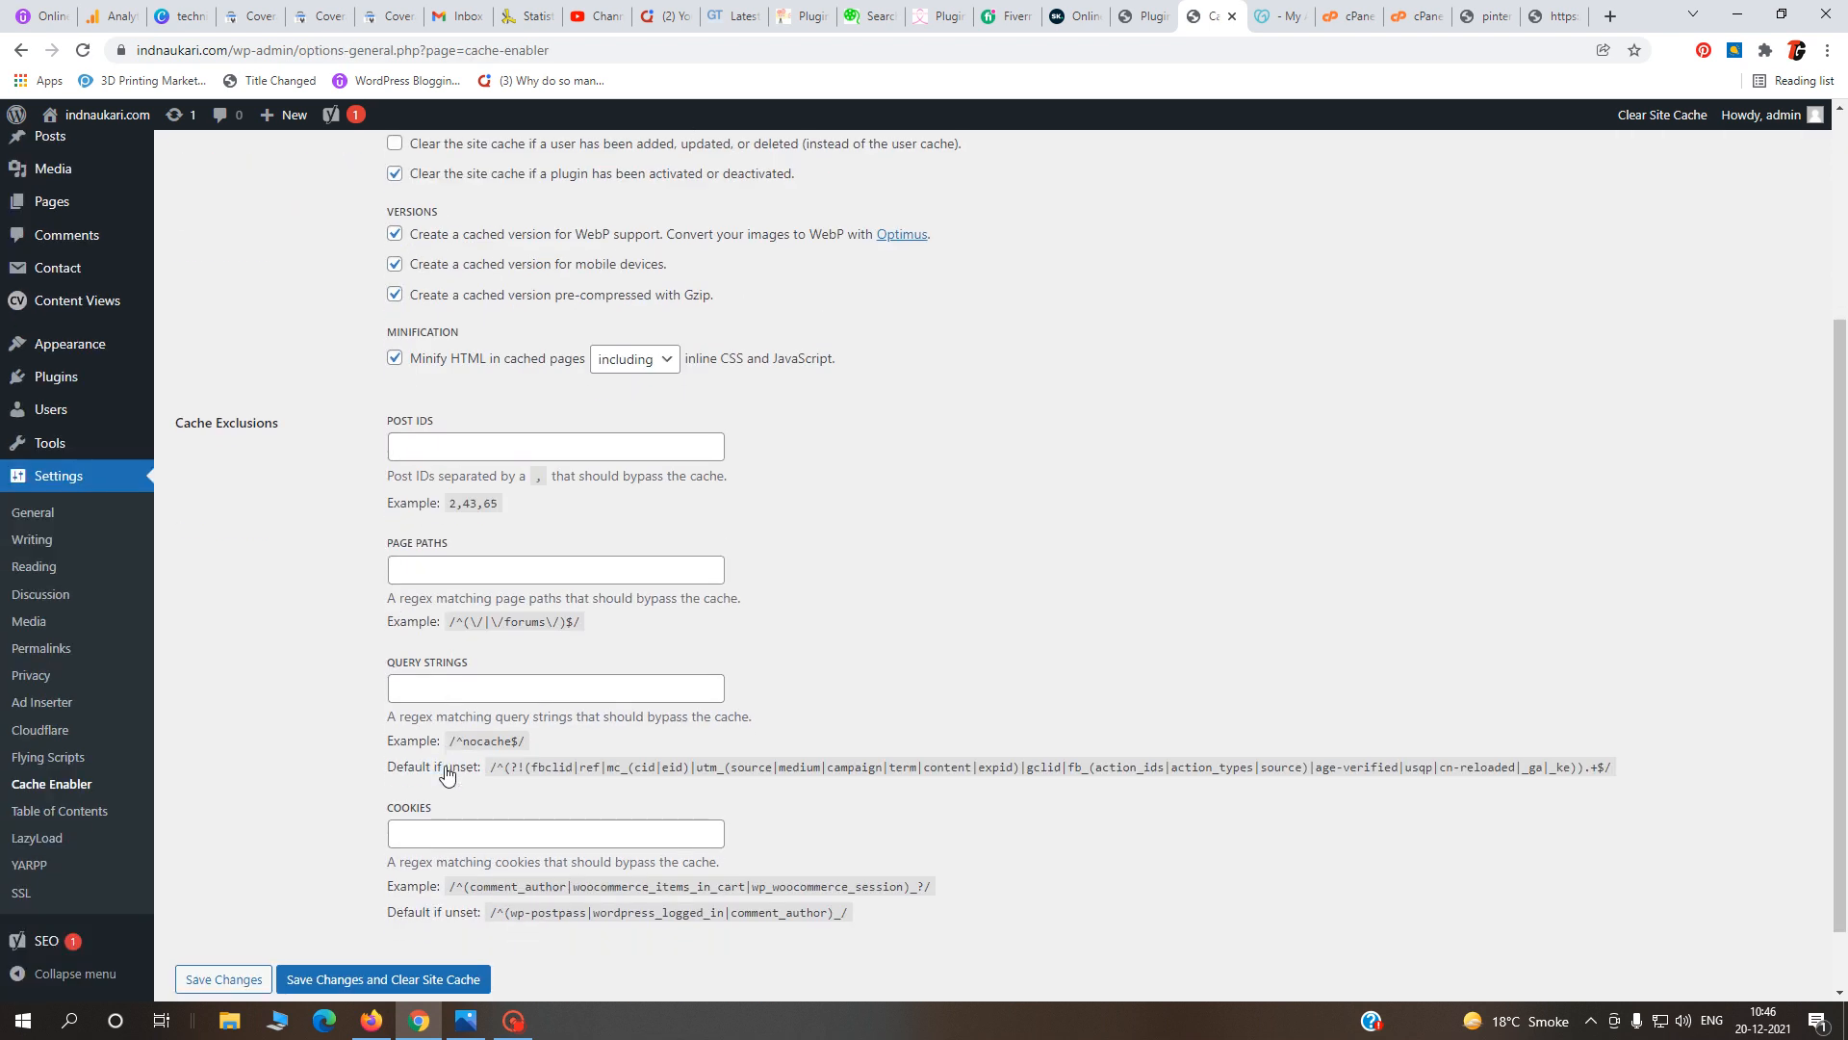
scroll(446, 773, "down", 2)
left_click(436, 902)
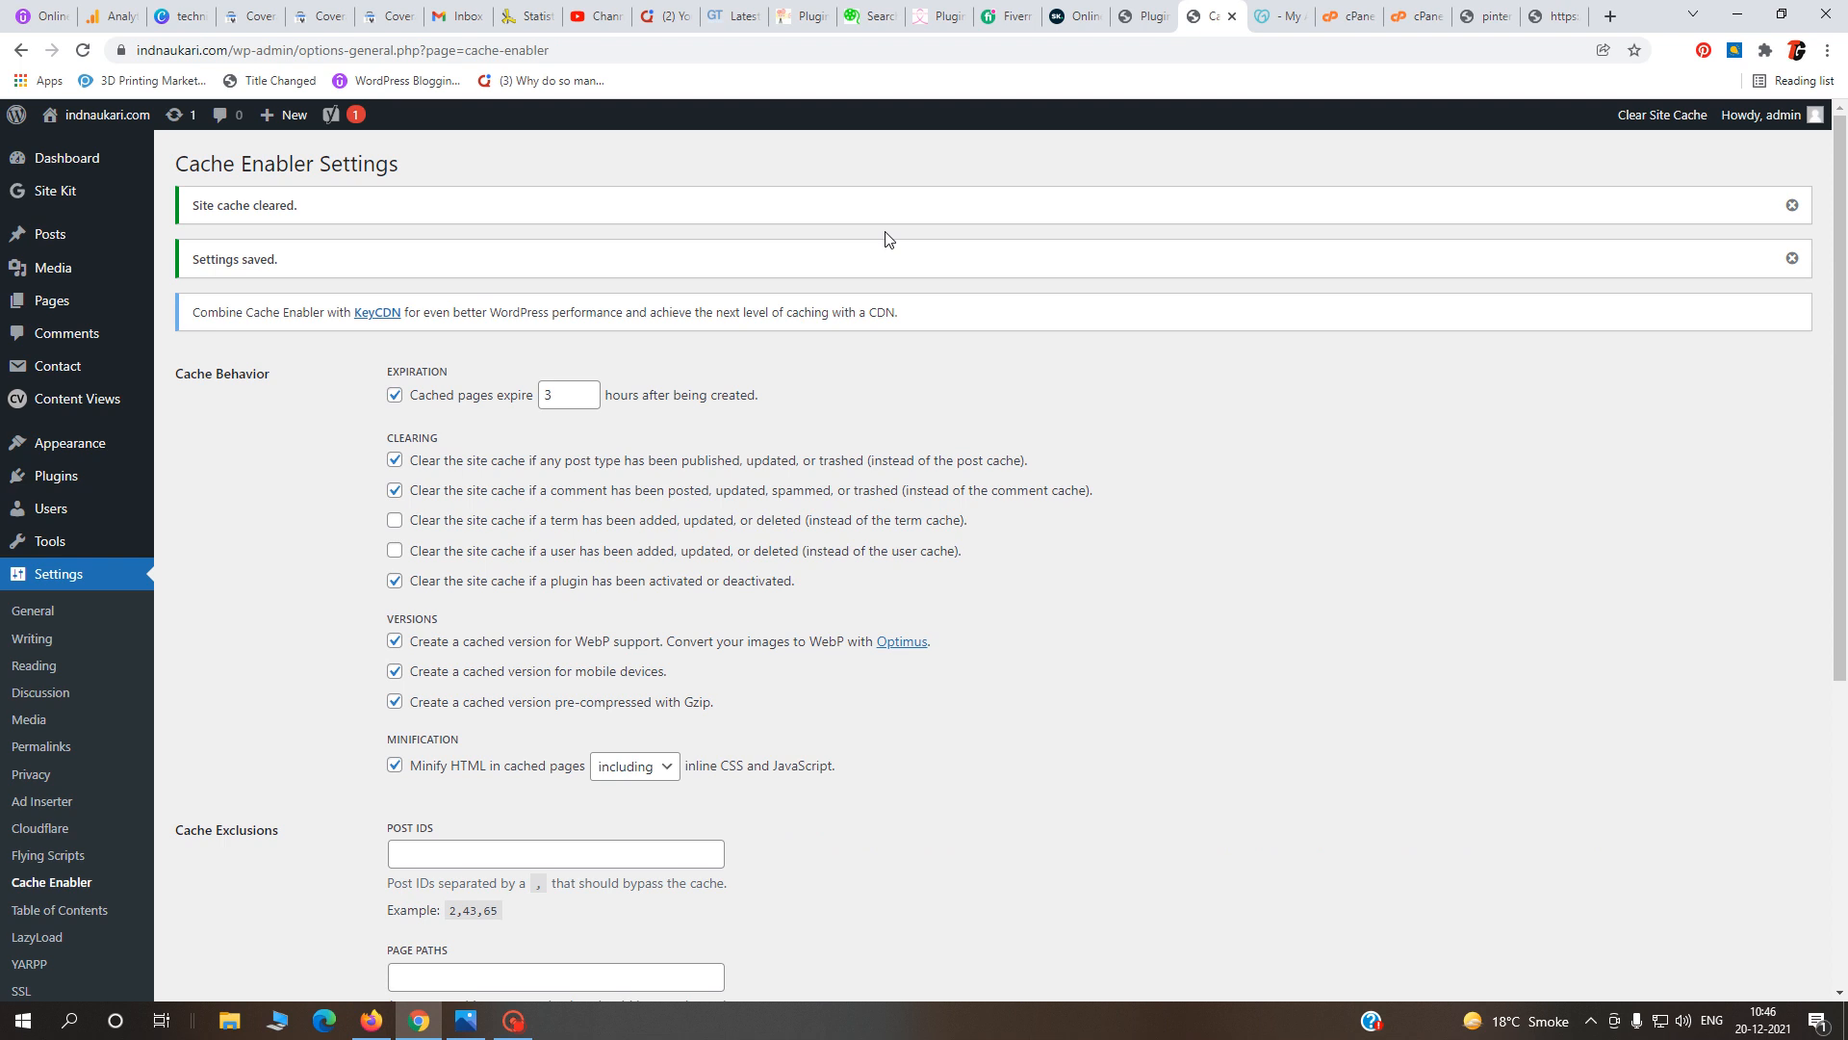
- Return to the indnaukari.com 'noindex' issue in Search Console, start validating the fix and highlight the validation's start date
left_click(390, 19)
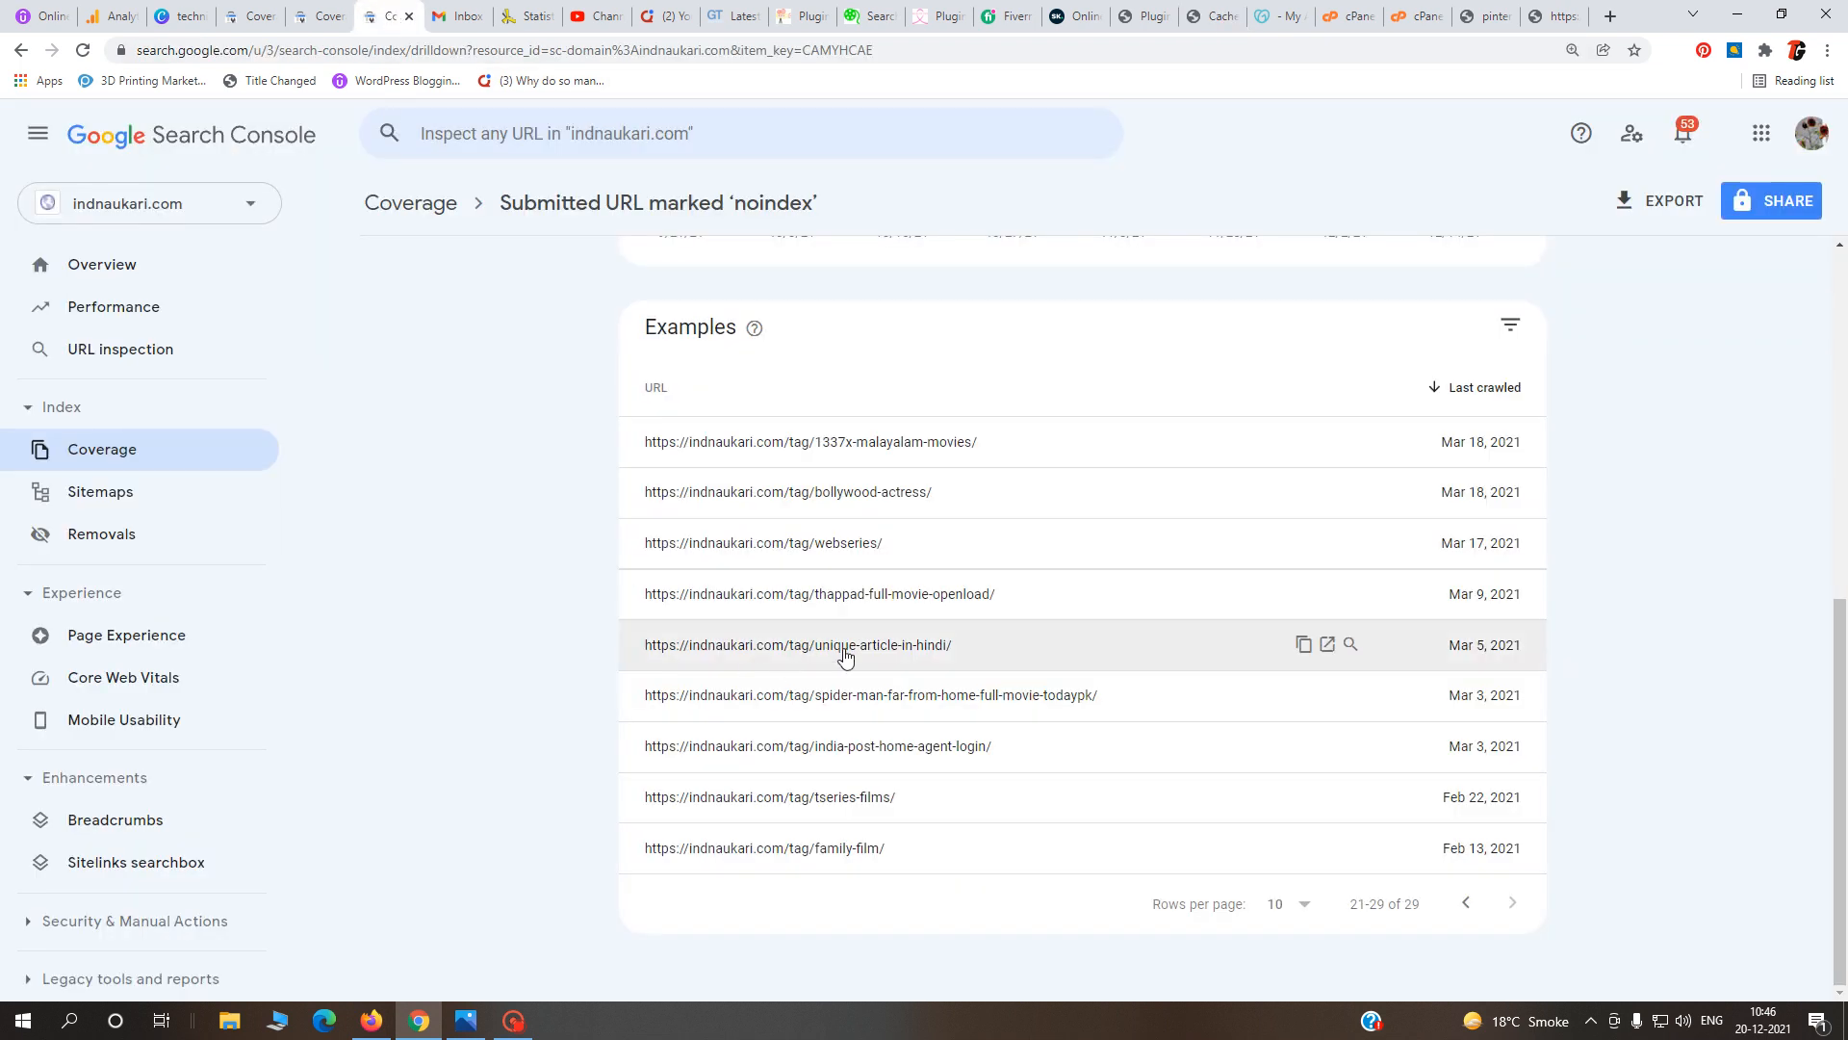
scroll(845, 647, "up", 7)
left_click(636, 650)
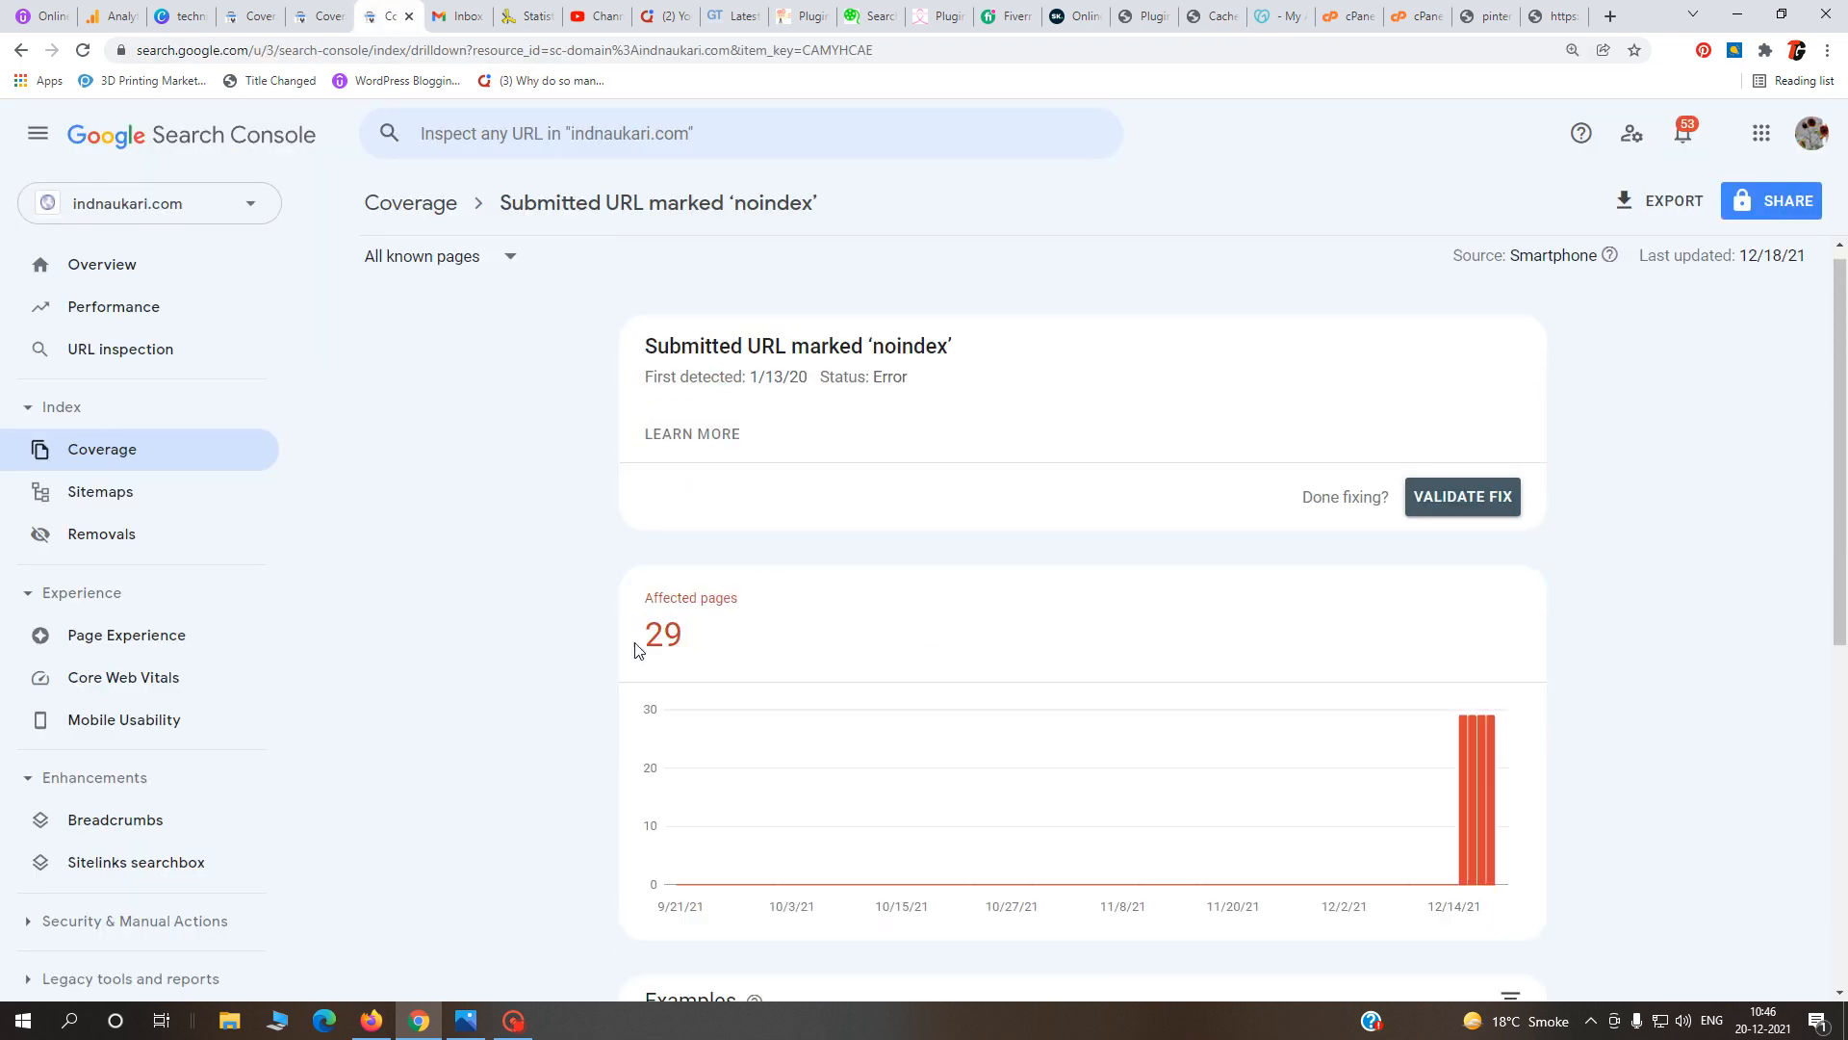
double_click(628, 641)
left_click(1507, 507)
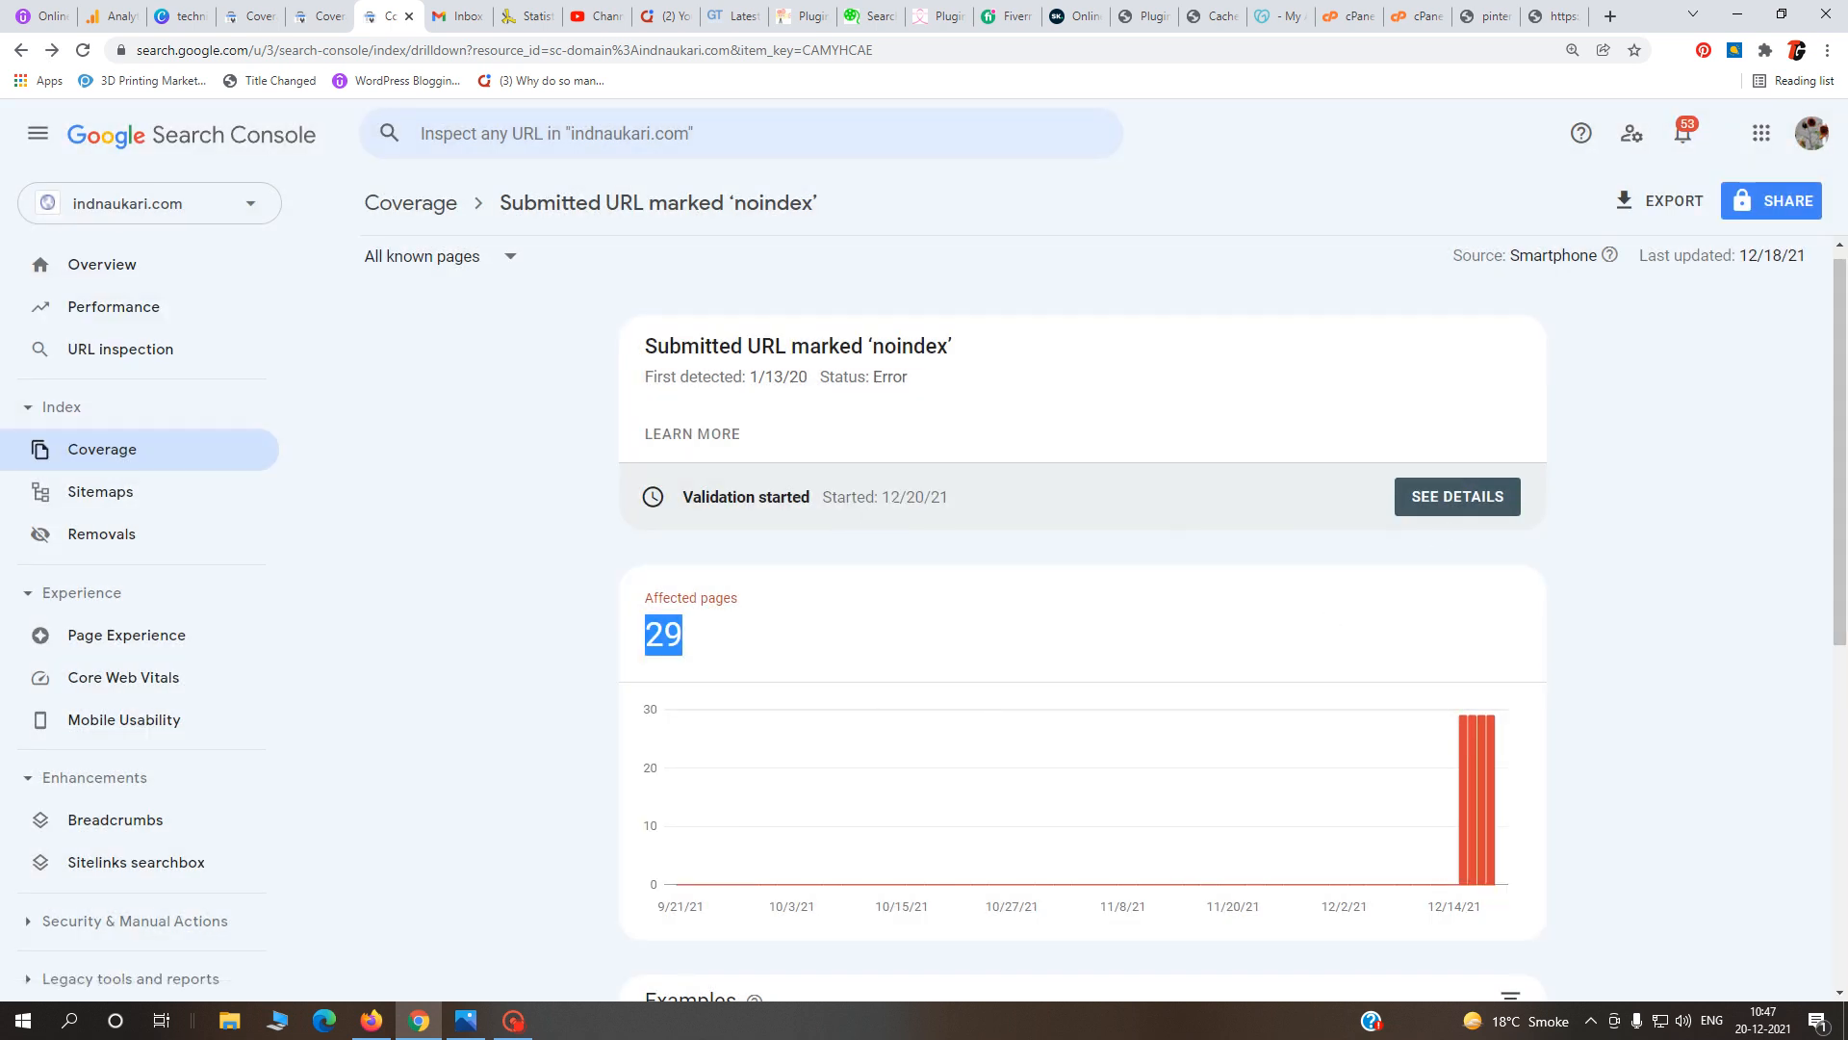
left_click_drag(891, 497, 994, 498)
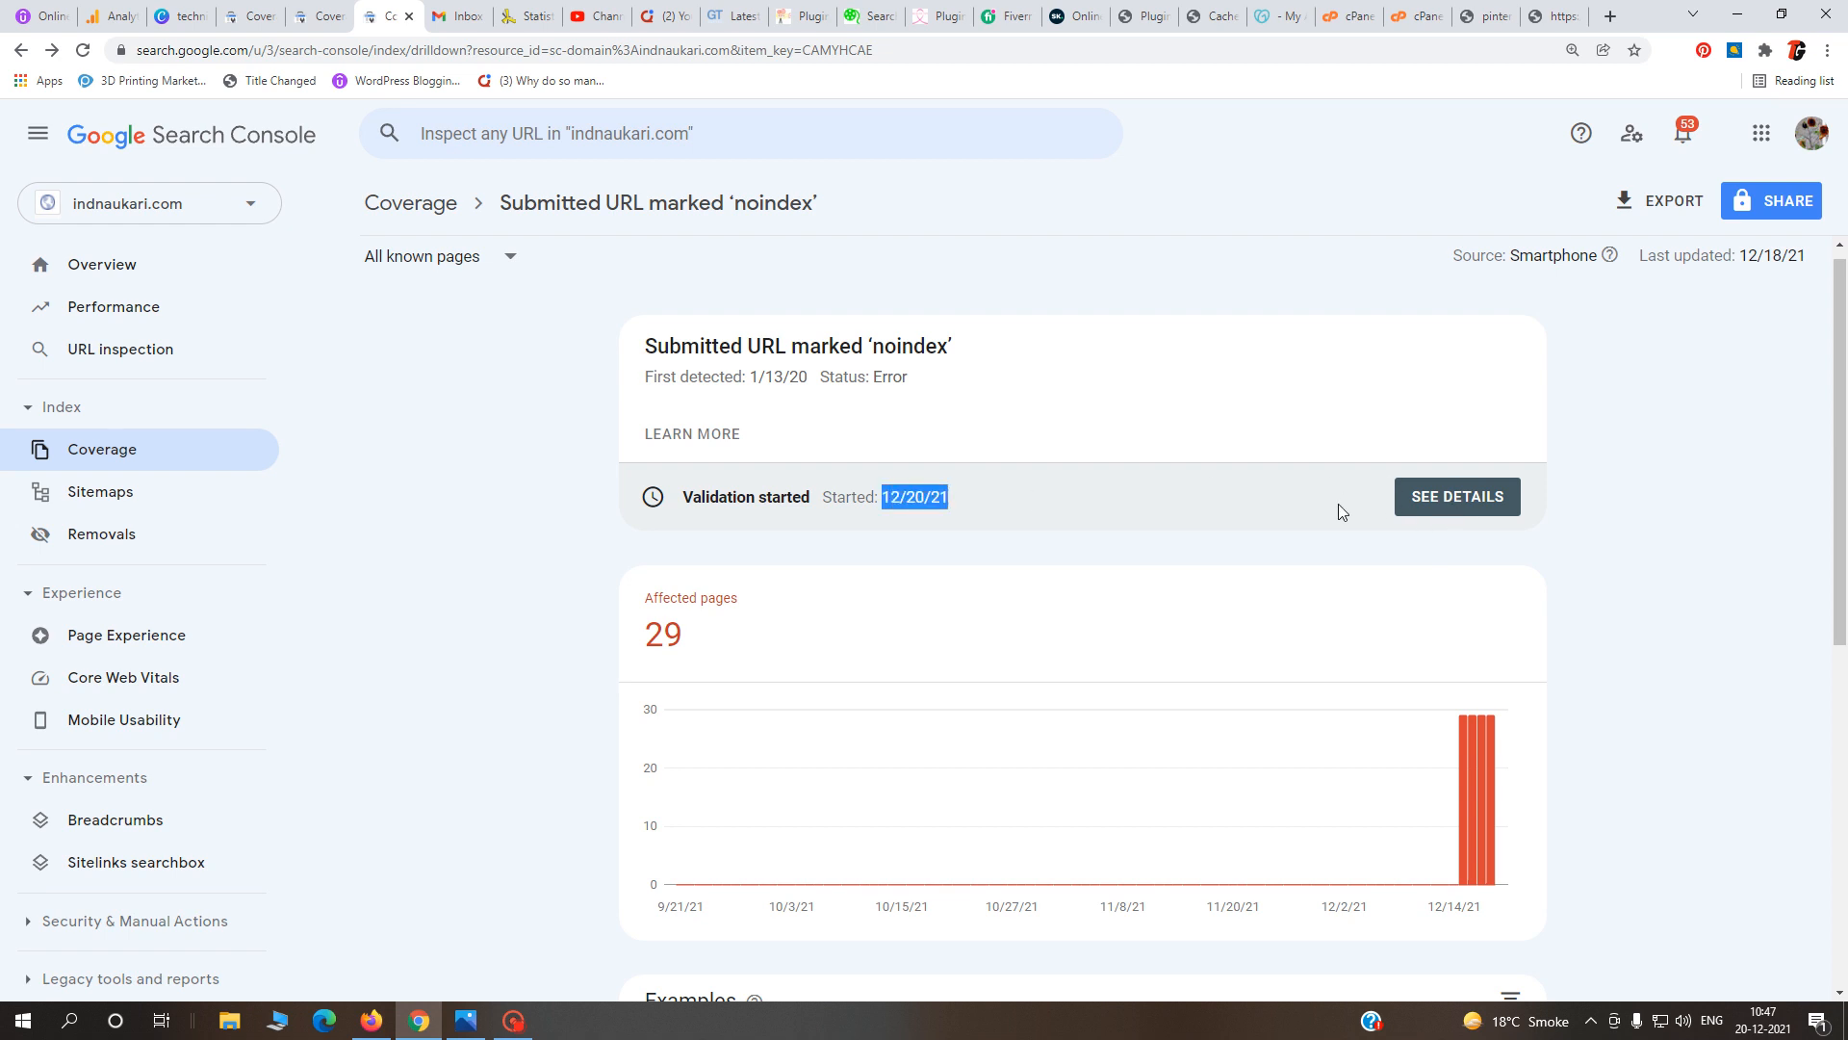
- Review the validation status of the "Submitted URL marked 'noindex'" issue for movieshdflex.com
left_click(302, 8)
left_click(253, 15)
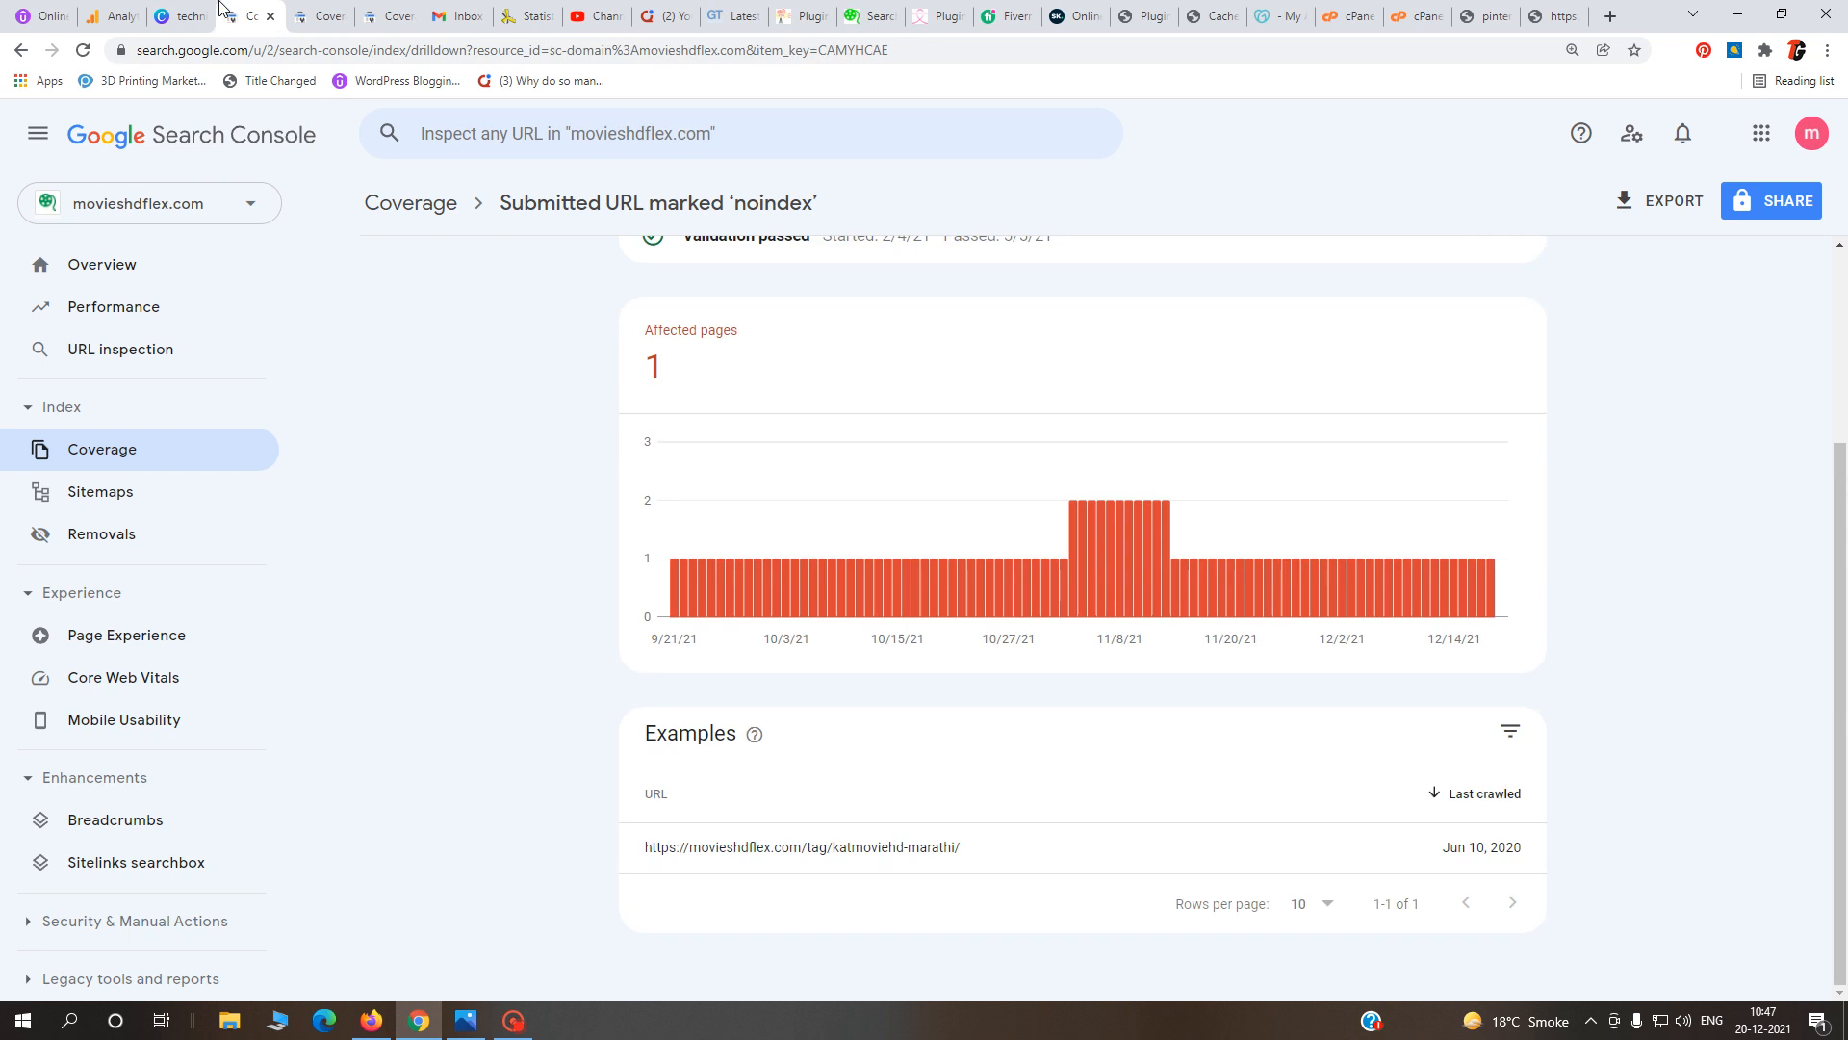
scroll(1390, 800, "up", 2)
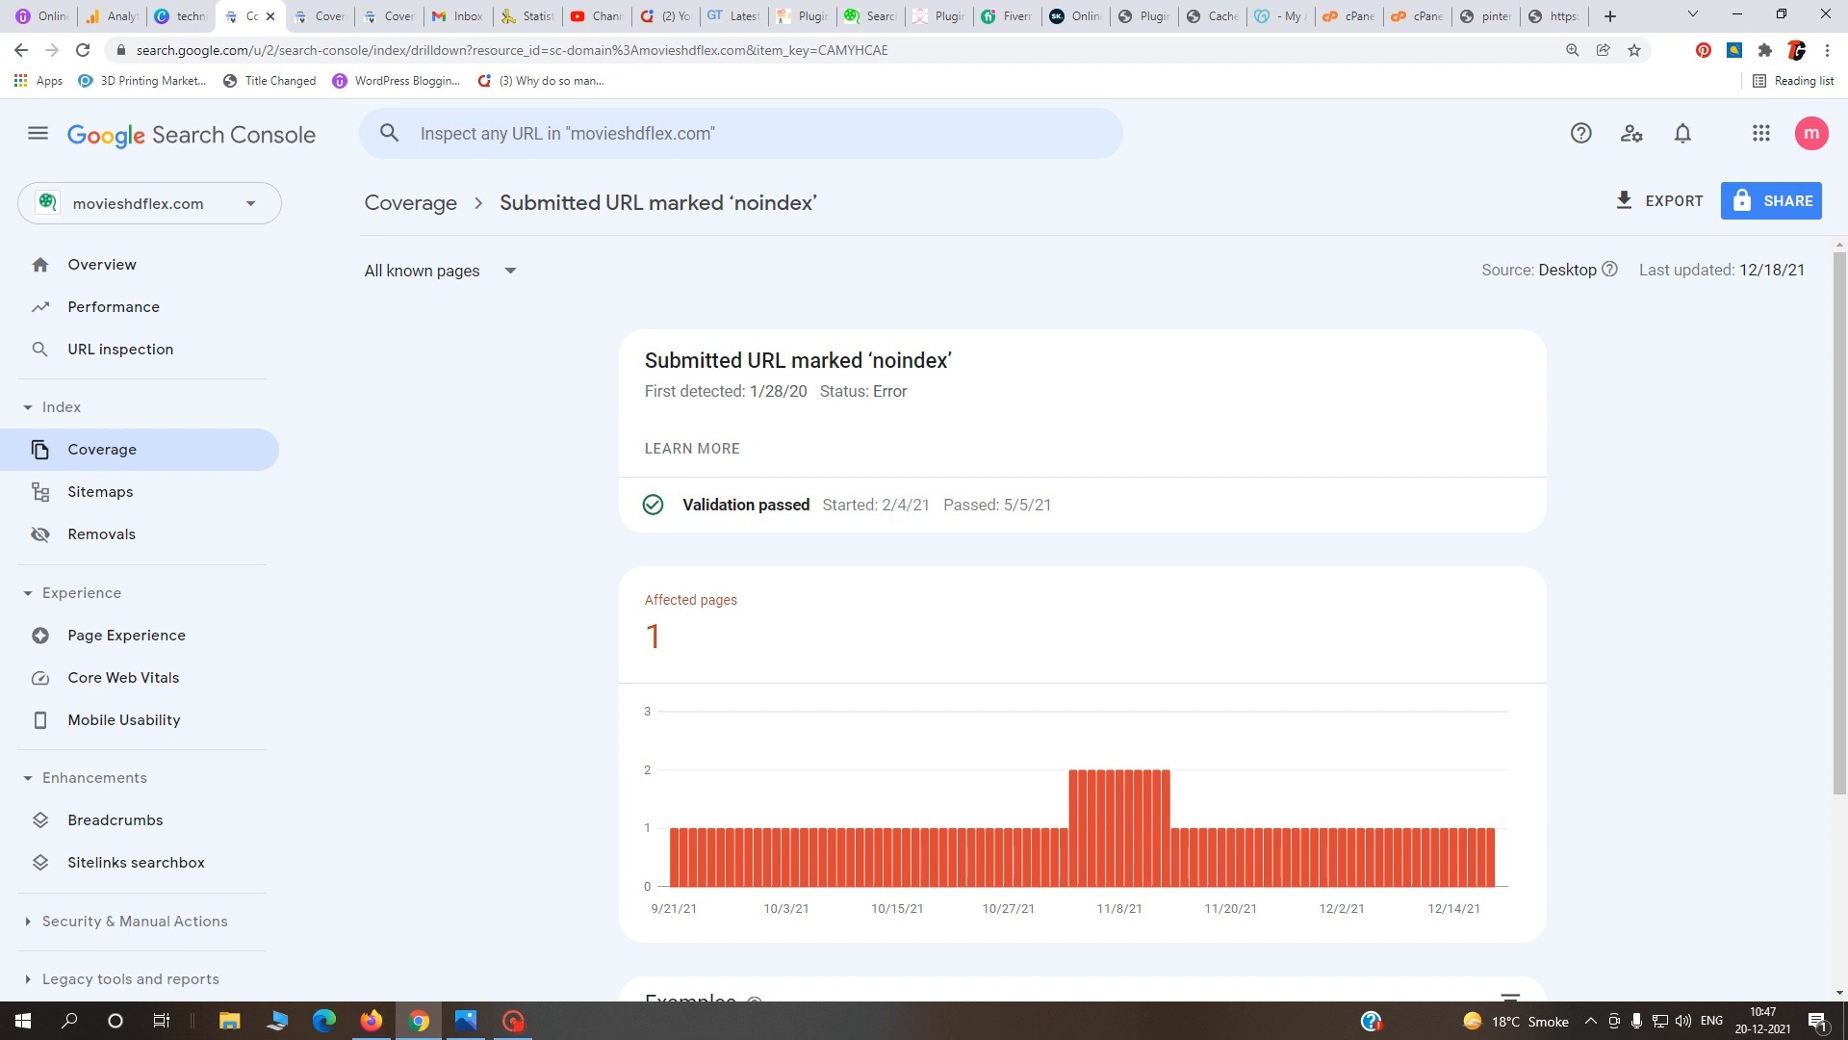
- Highlight the validation result with its start and pass dates on the movieshdflex.com 'noindex' issue
left_click_drag(932, 504, 879, 508)
left_click_drag(1003, 505, 1053, 506)
left_click_drag(879, 506, 1122, 512)
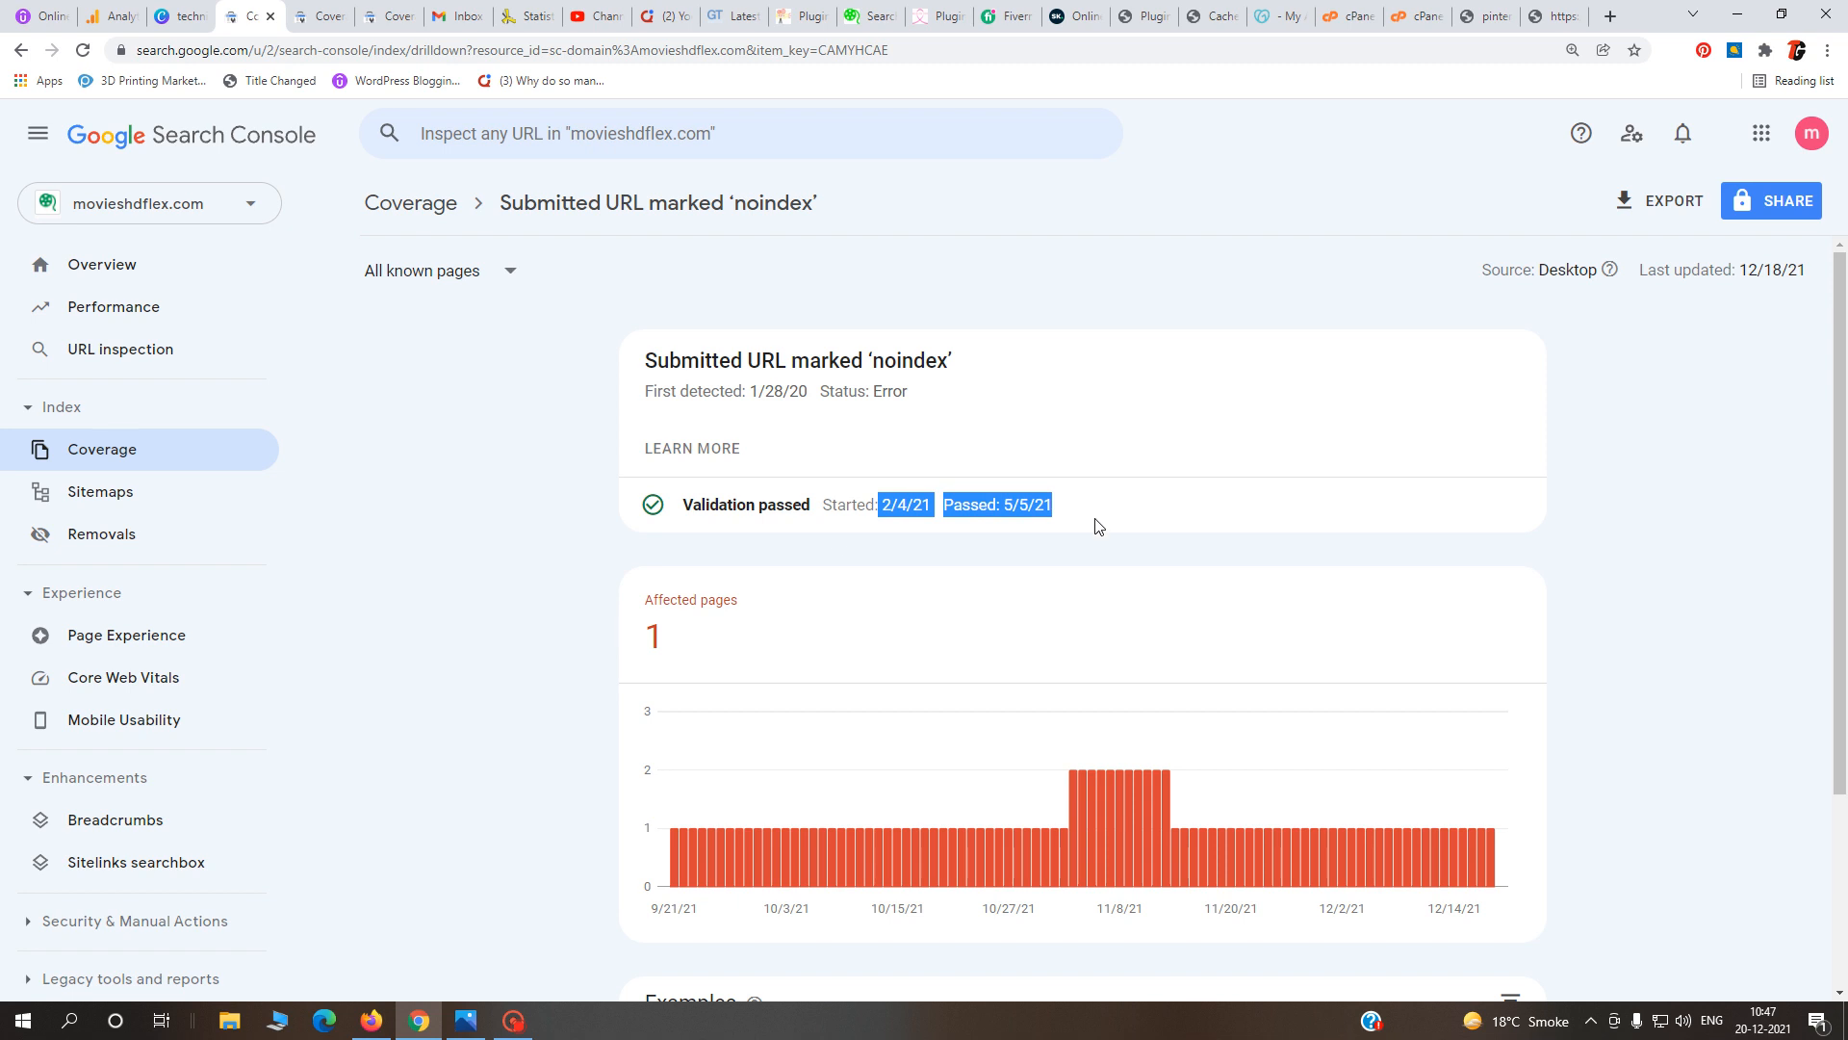
left_click(517, 502)
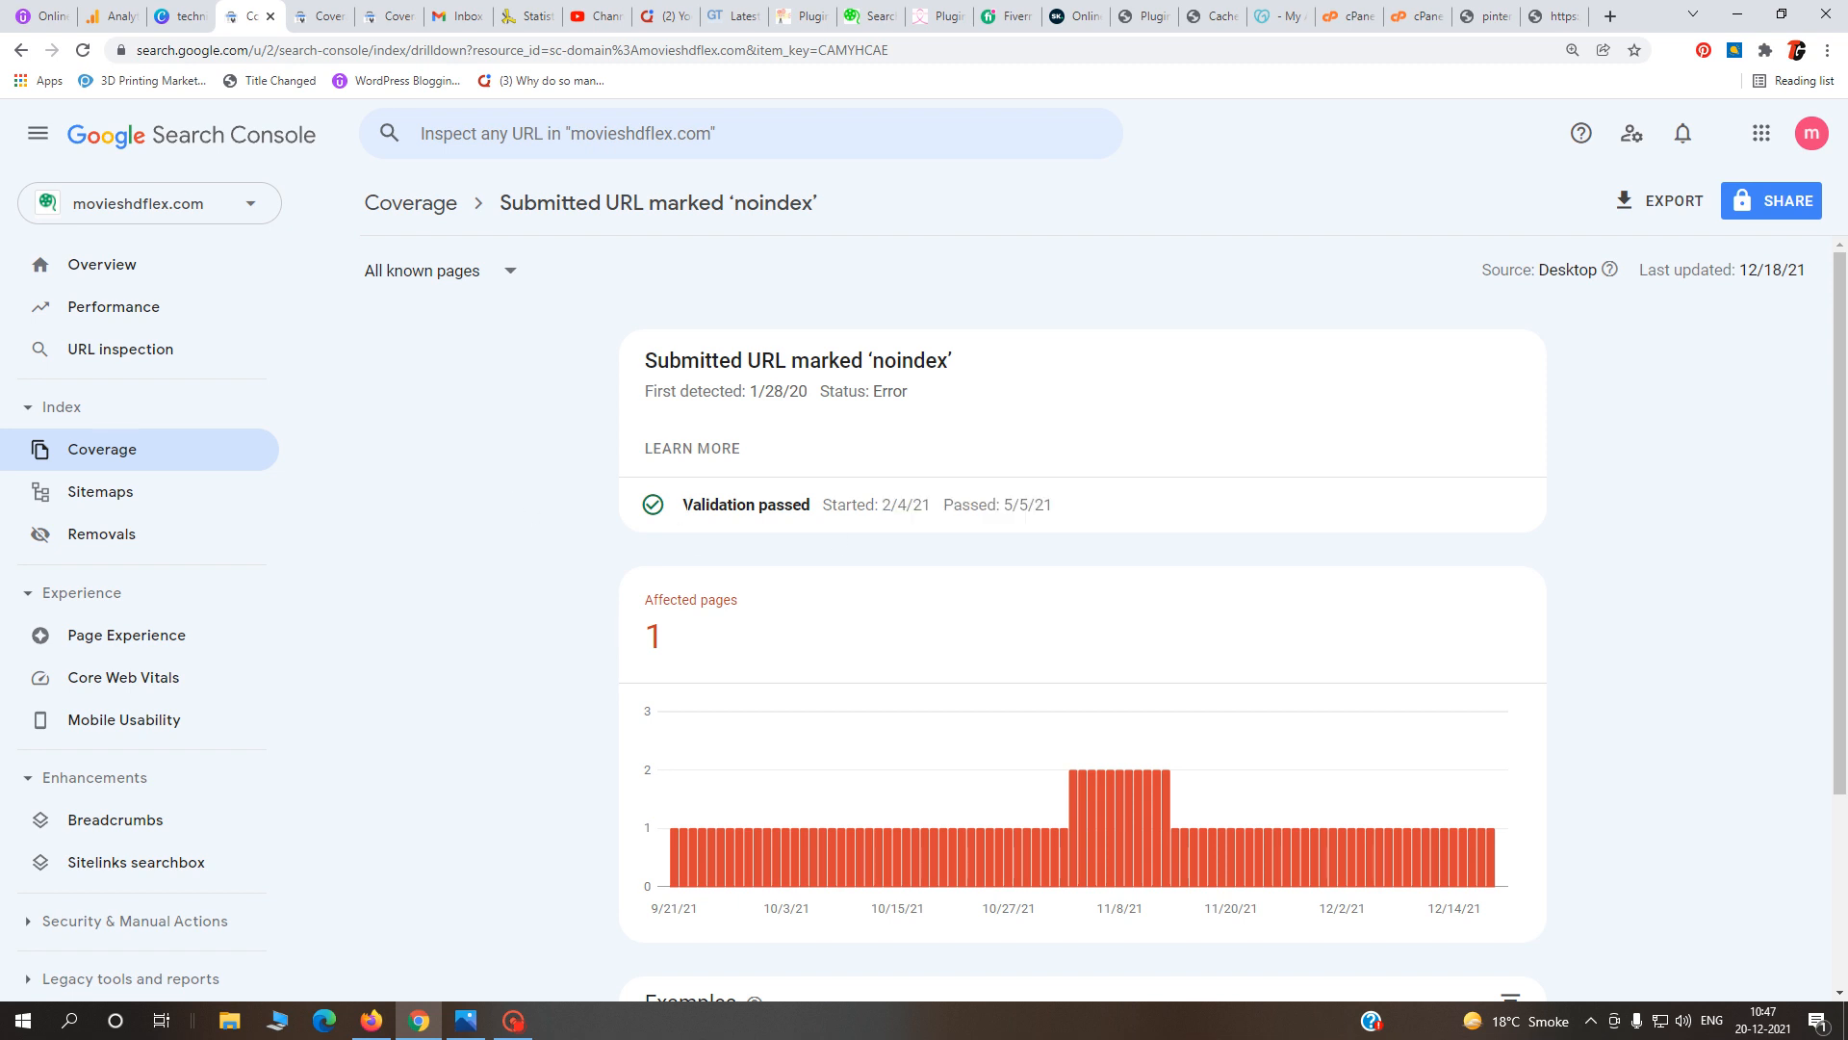
left_click_drag(517, 501, 1187, 511)
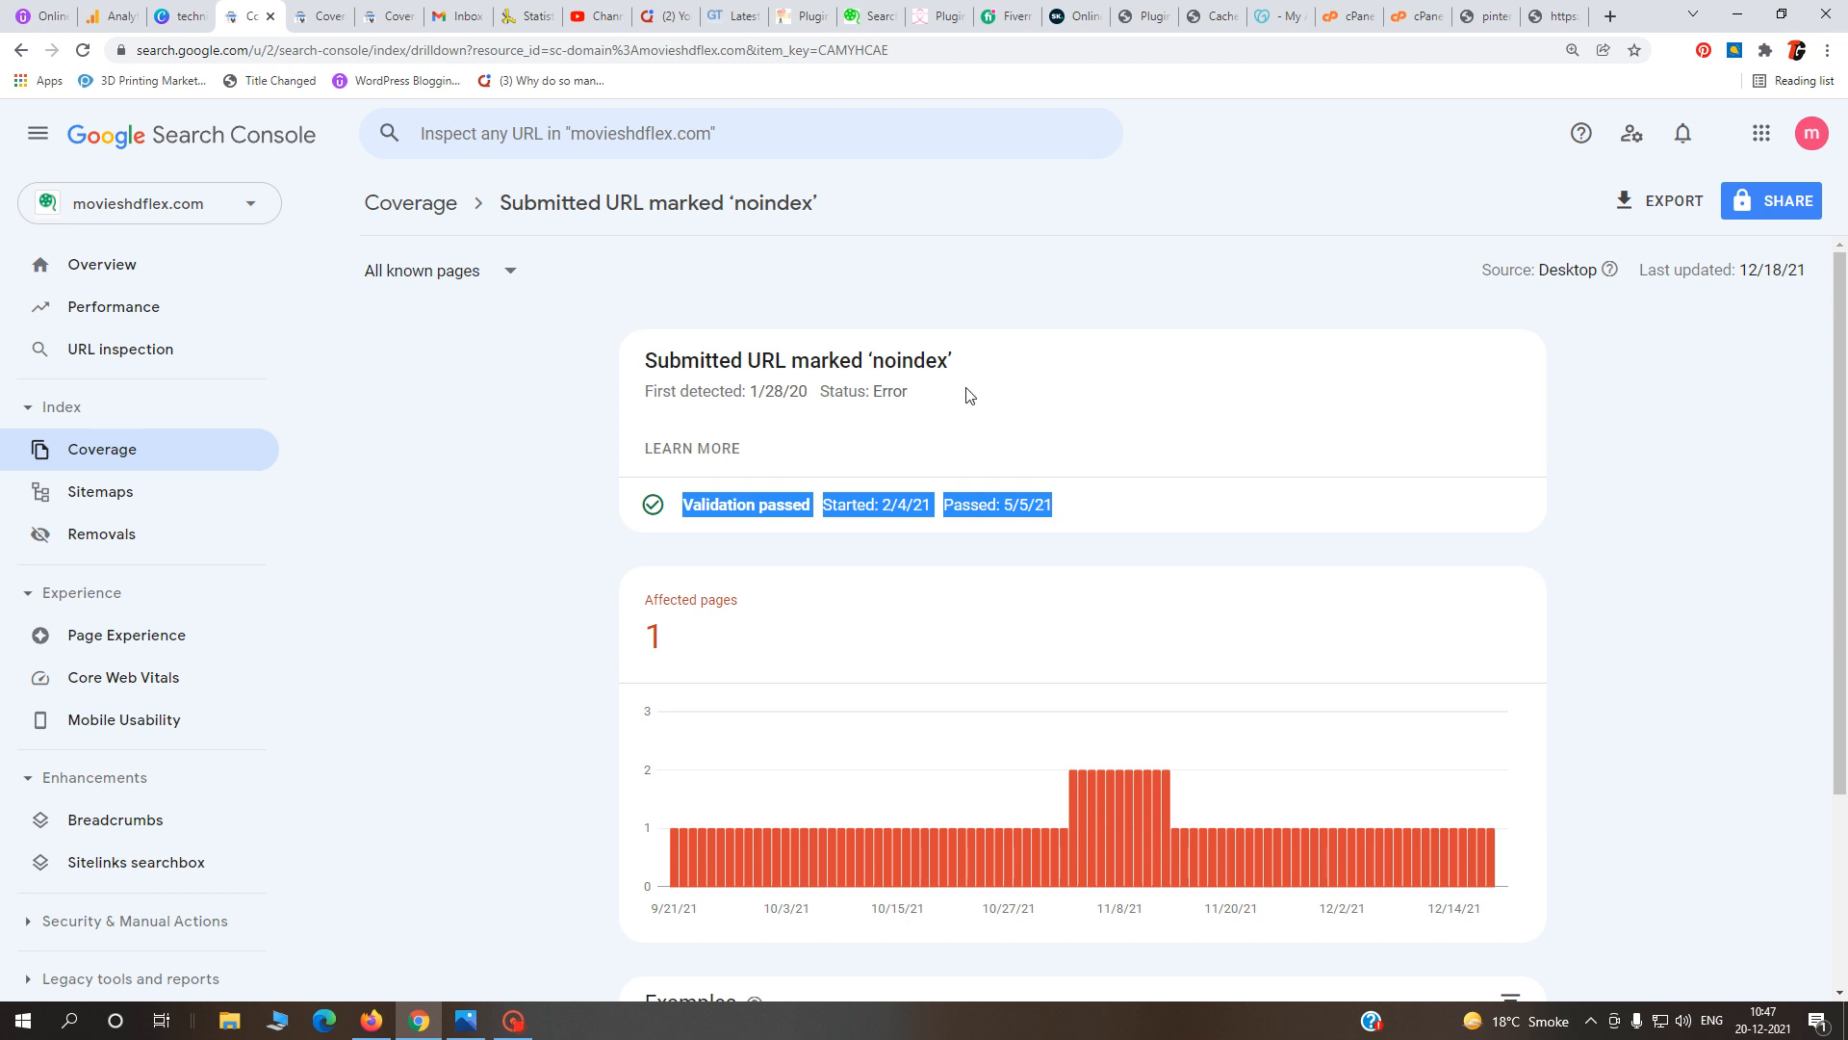
- Open the Server error (5xx) issue in indnaukari.com's coverage report and review its example URLs
left_click(295, 21)
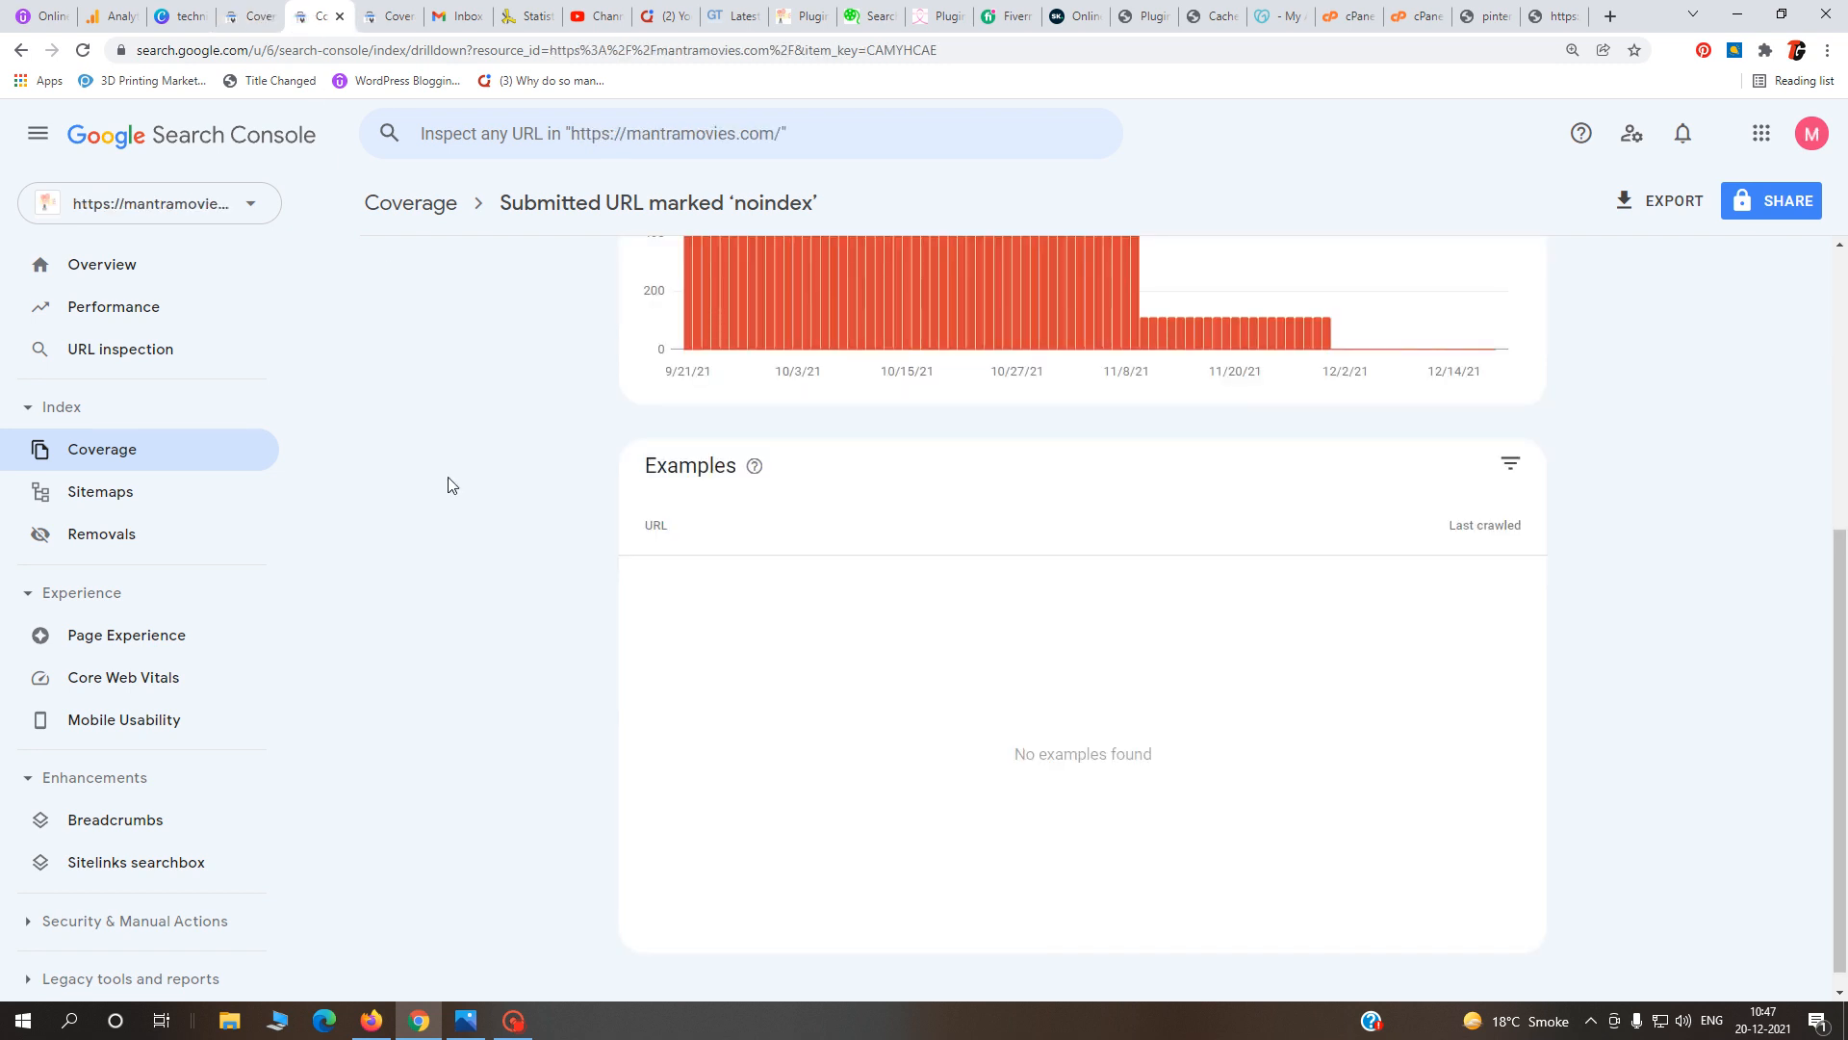
key("ctrl+Tab")
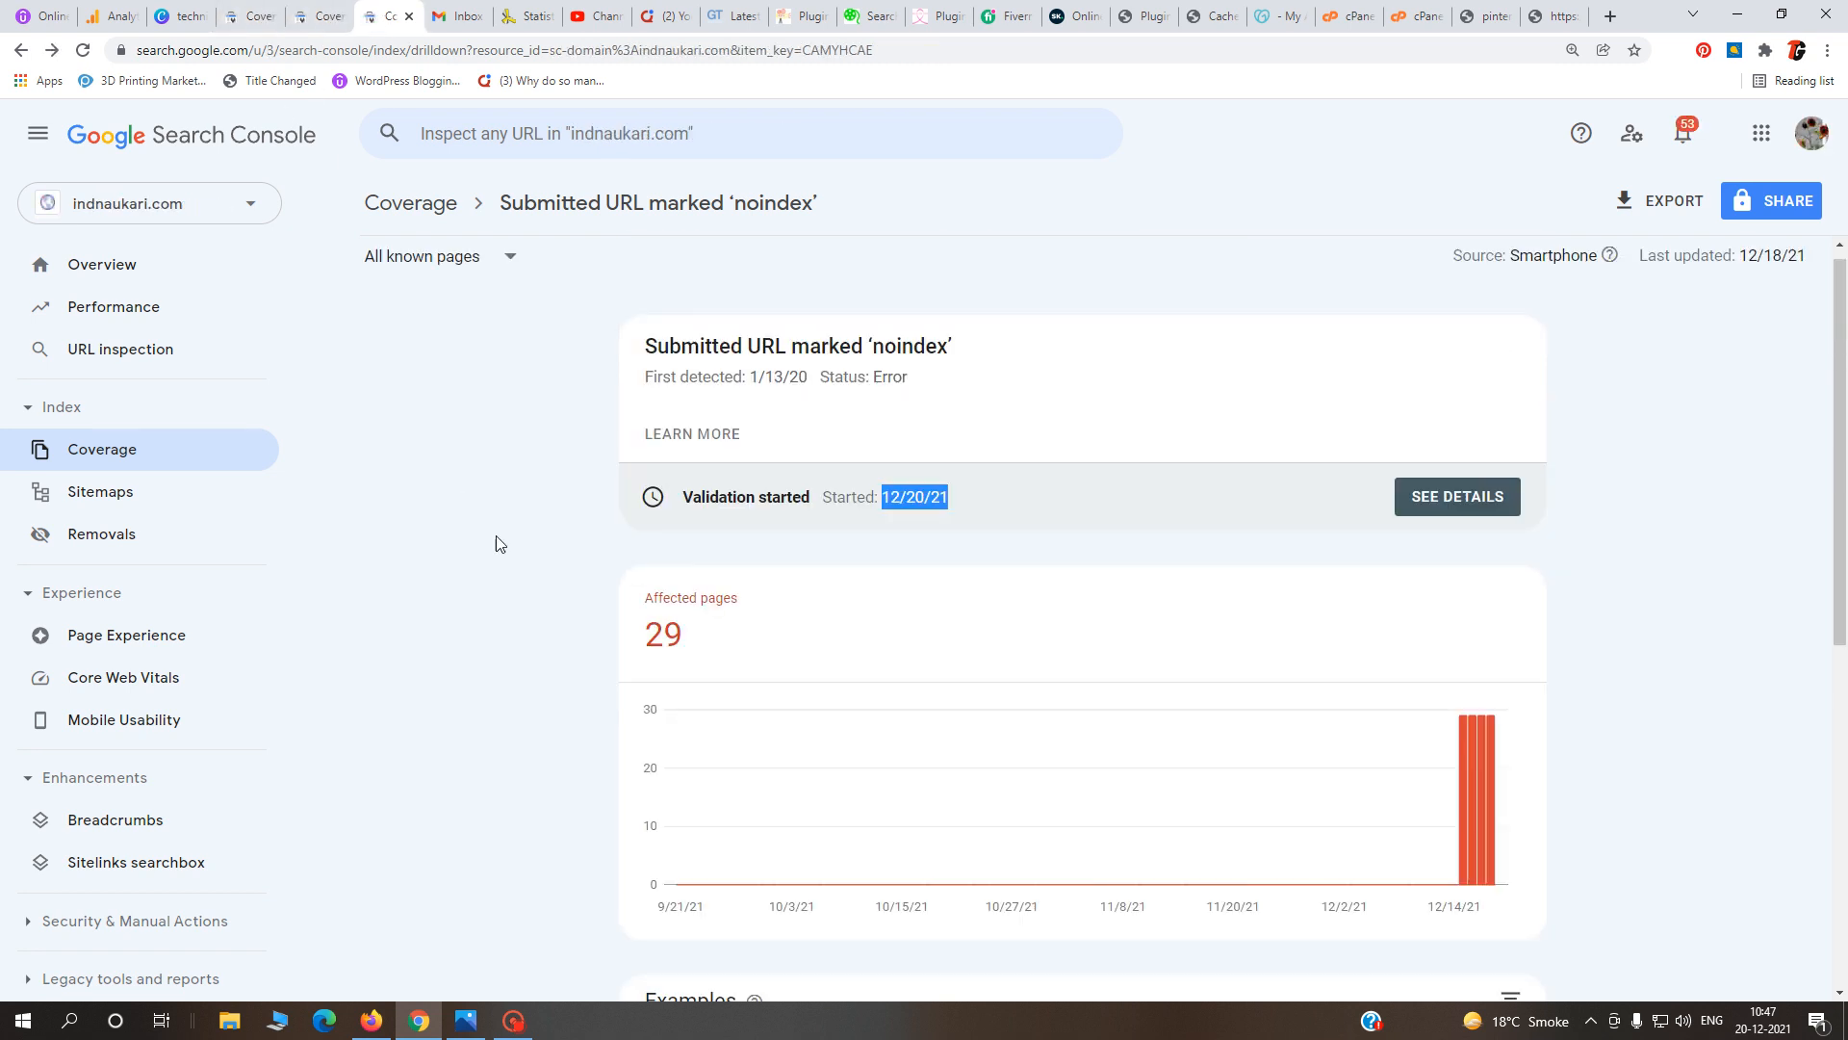
left_click(100, 456)
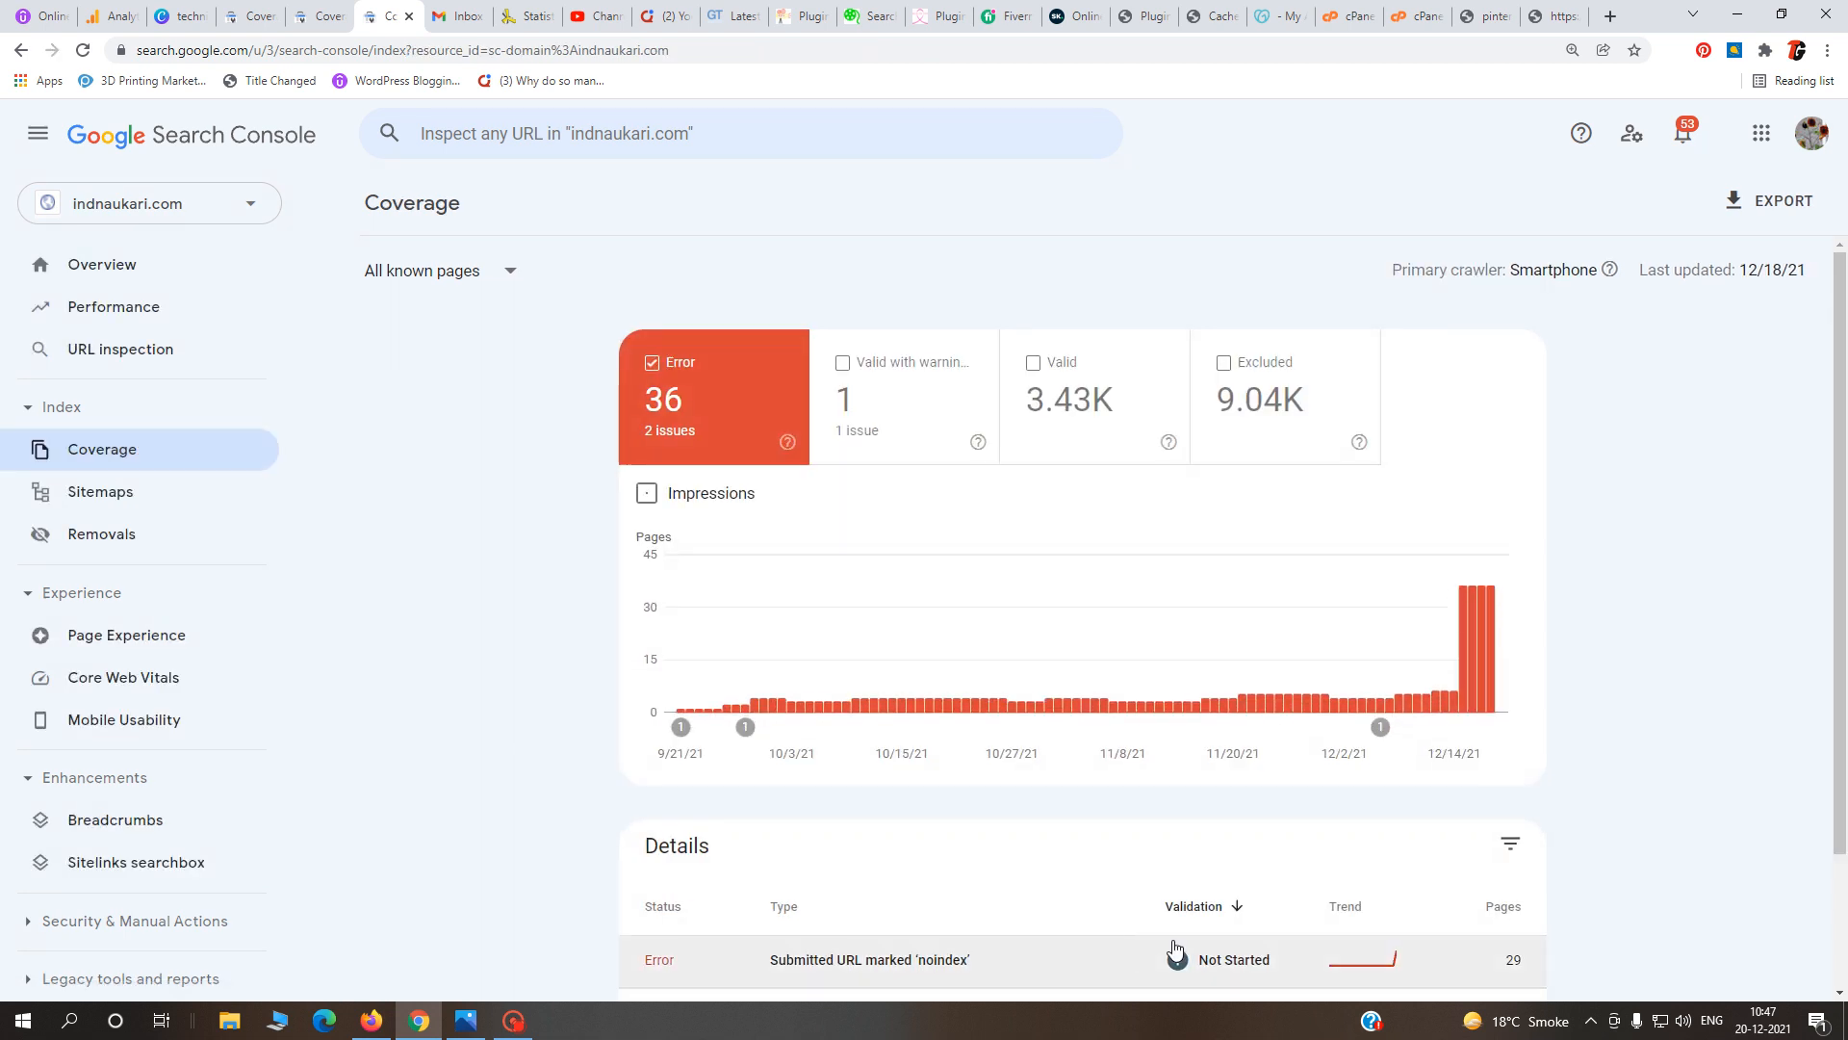
scroll(1175, 948, "down", 2)
left_click(799, 860)
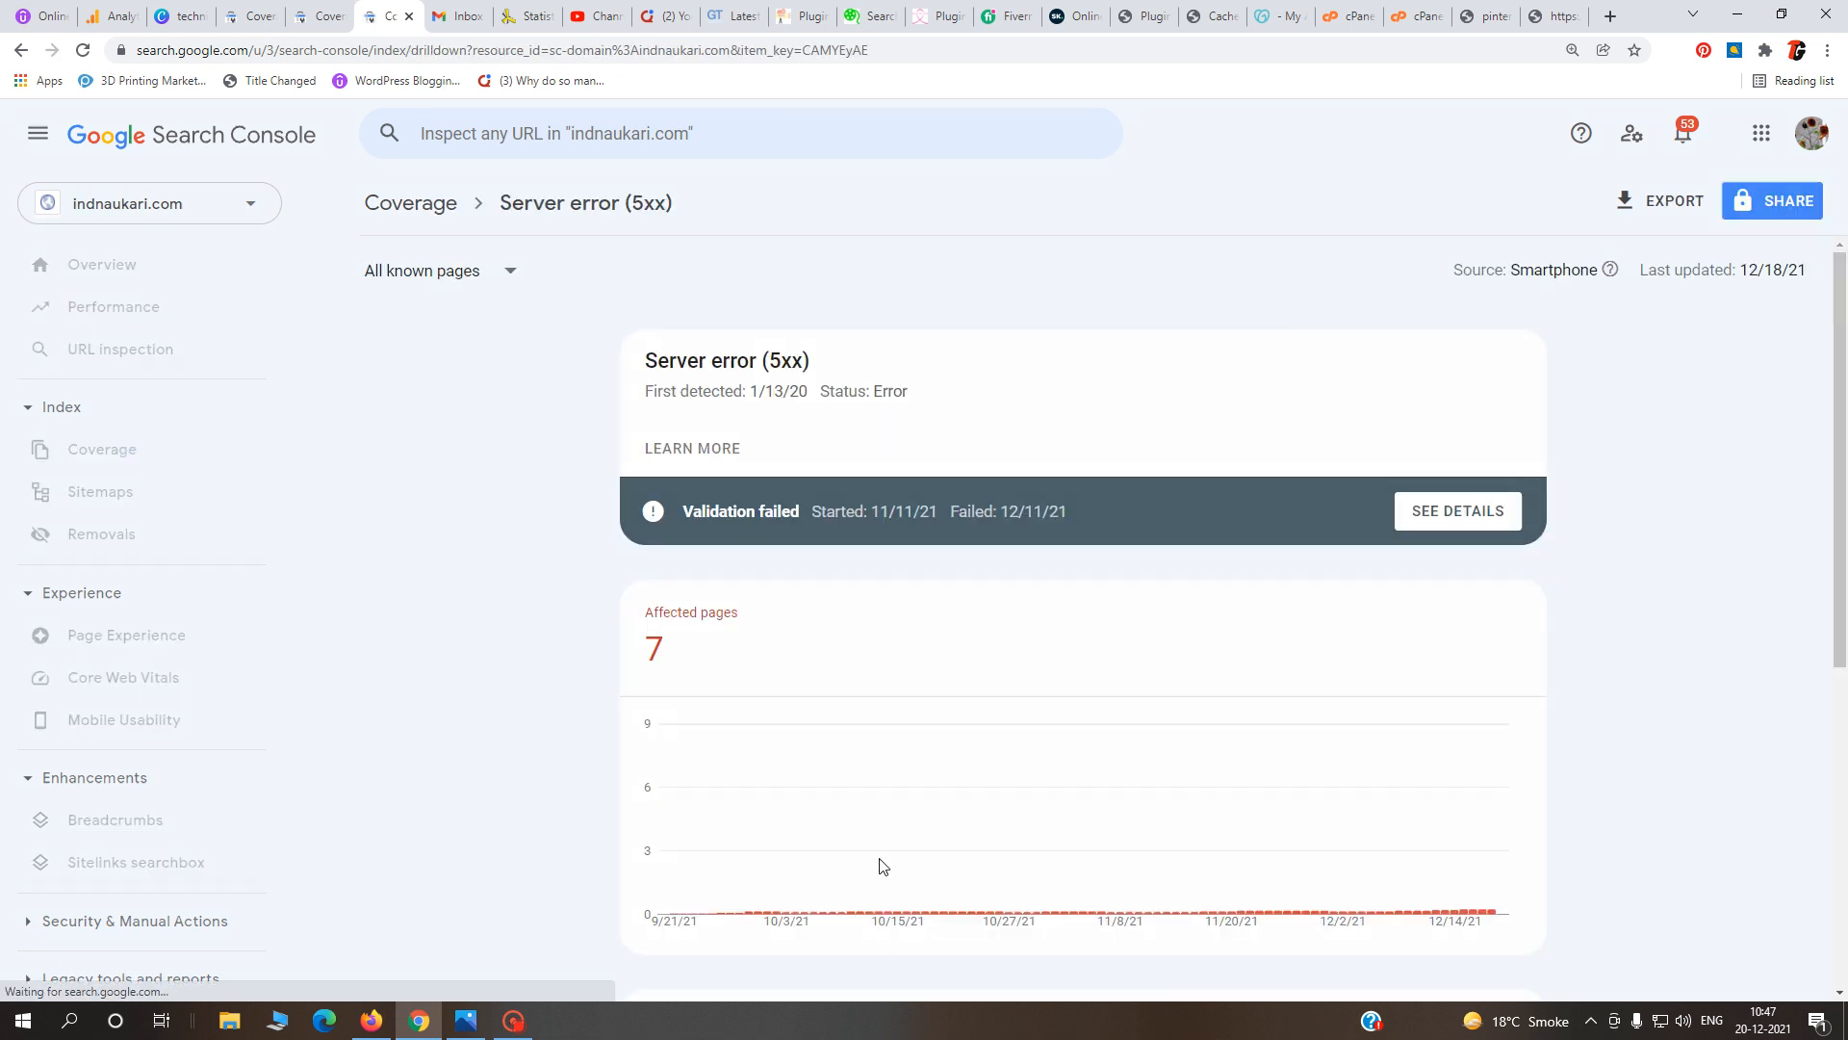
scroll(1196, 866, "down", 4)
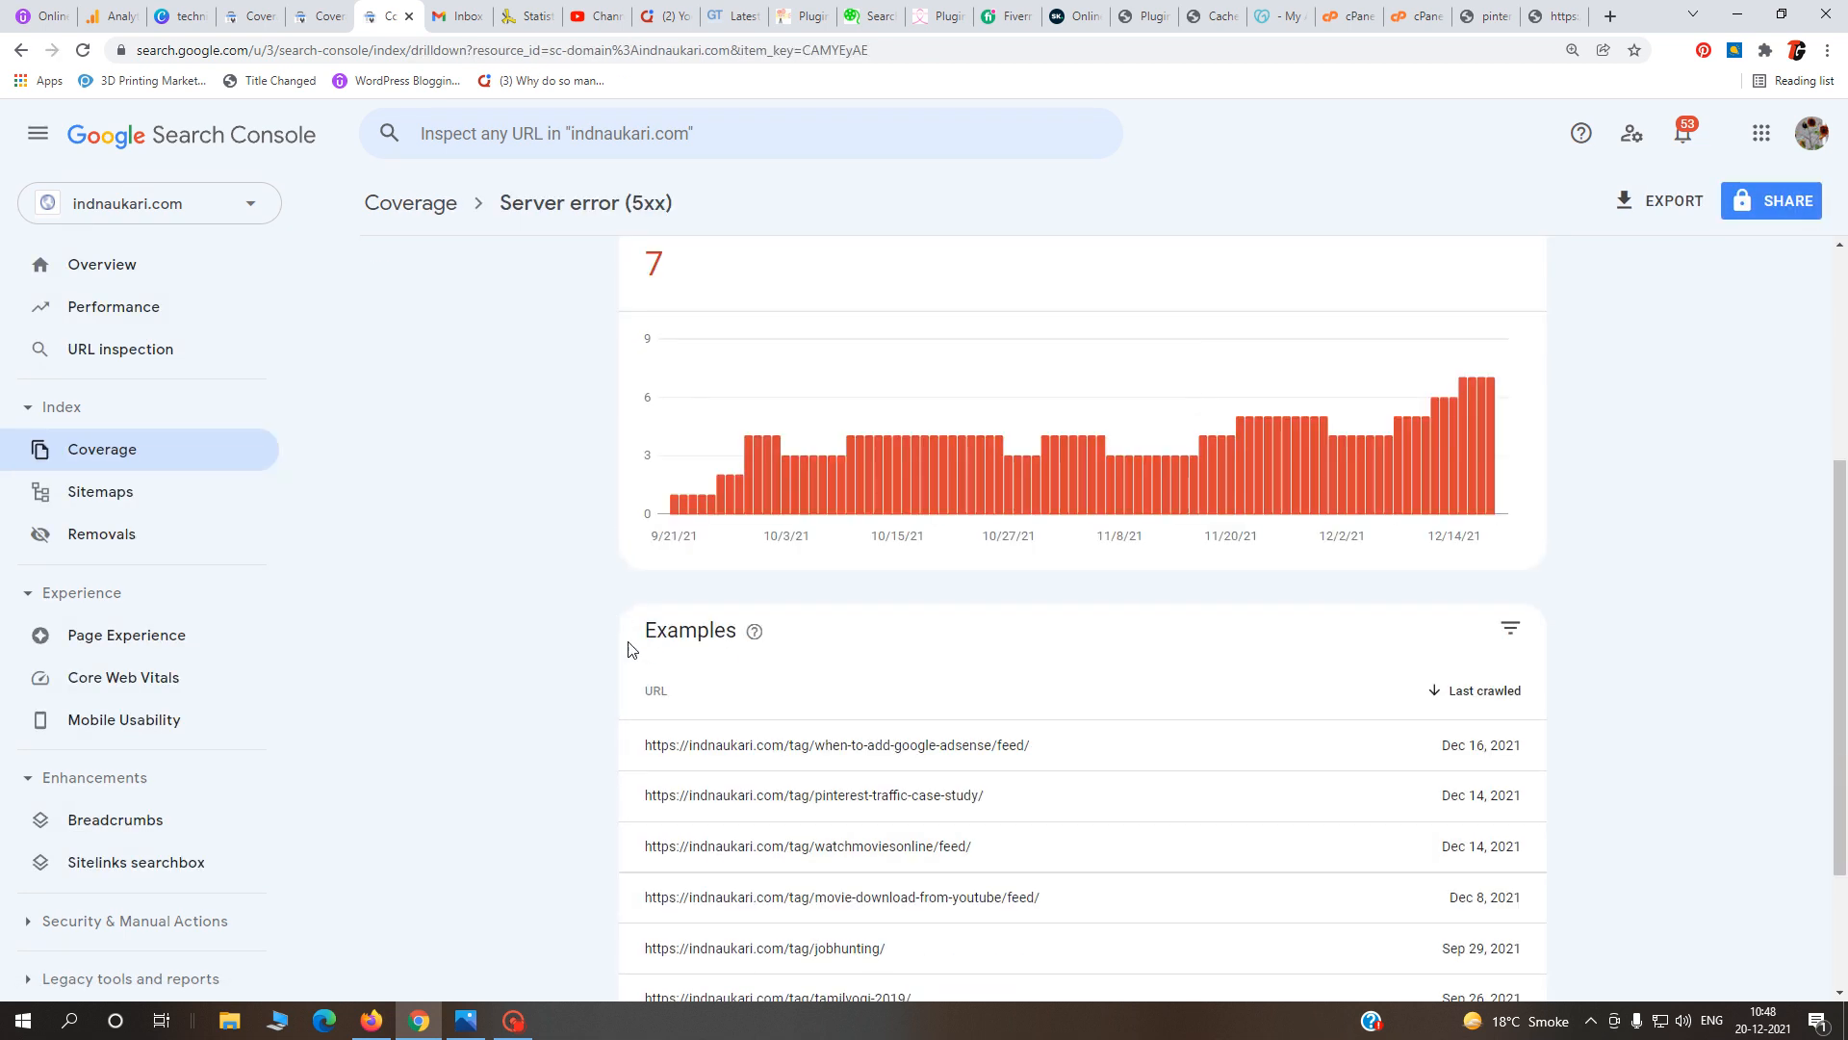
scroll(895, 707, "down", 2)
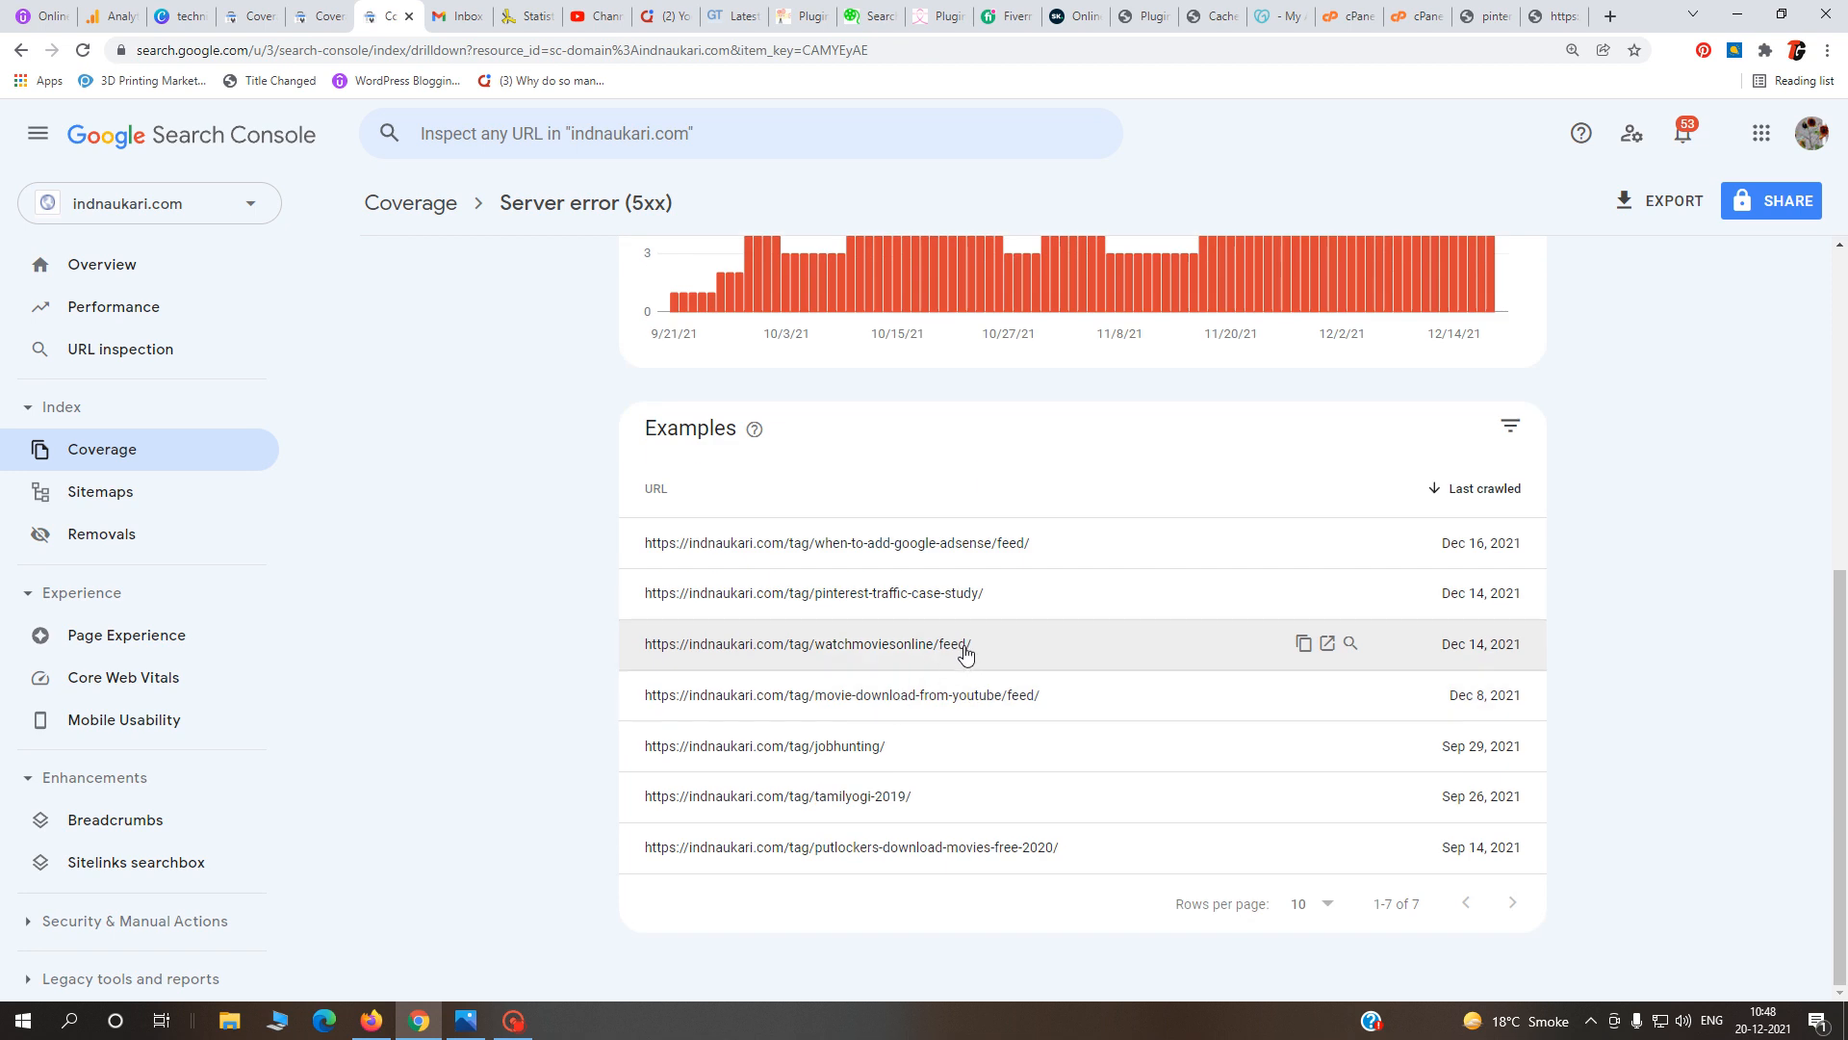
- Copy the indnaukari.com/tag/watchmoviesonline/feed/ example URL, load it in a new browser tab to check it, and close that tab
left_click_drag(975, 652, 665, 652)
left_click_drag(651, 655, 646, 658)
key("ctrl+c")
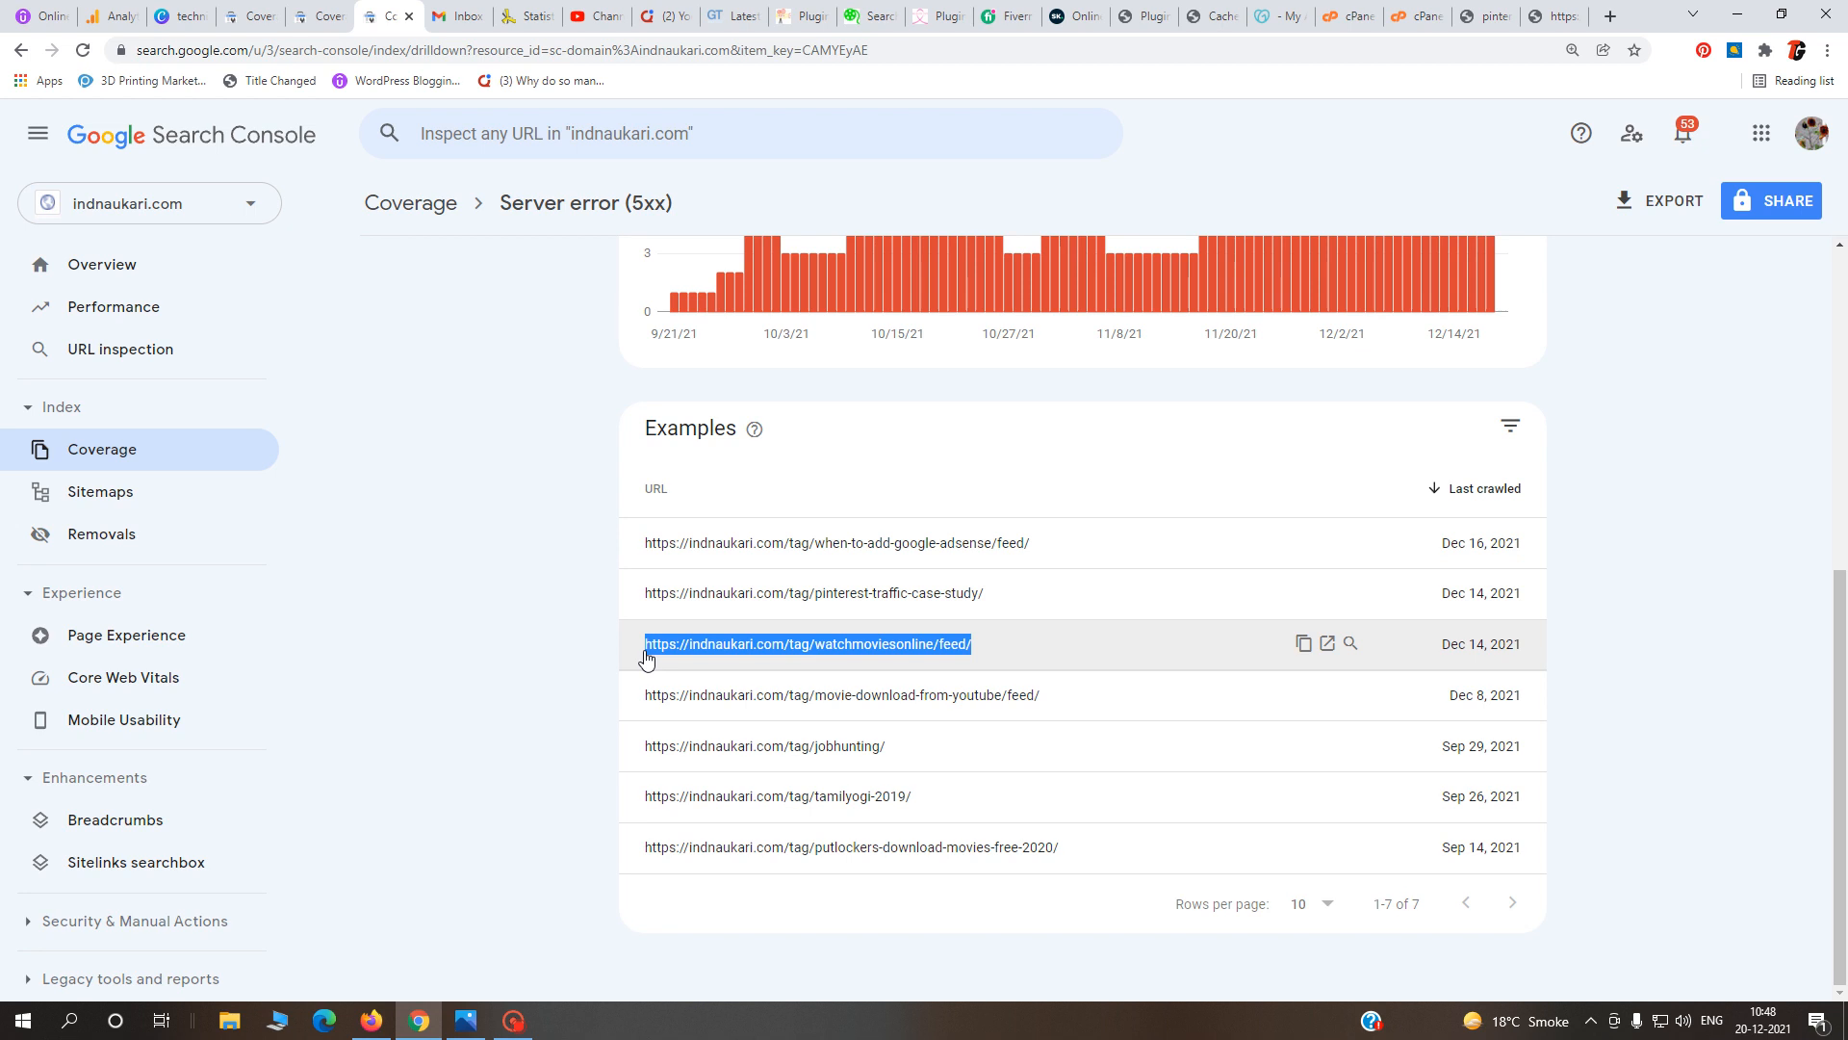
right_click(707, 655)
left_click(720, 671)
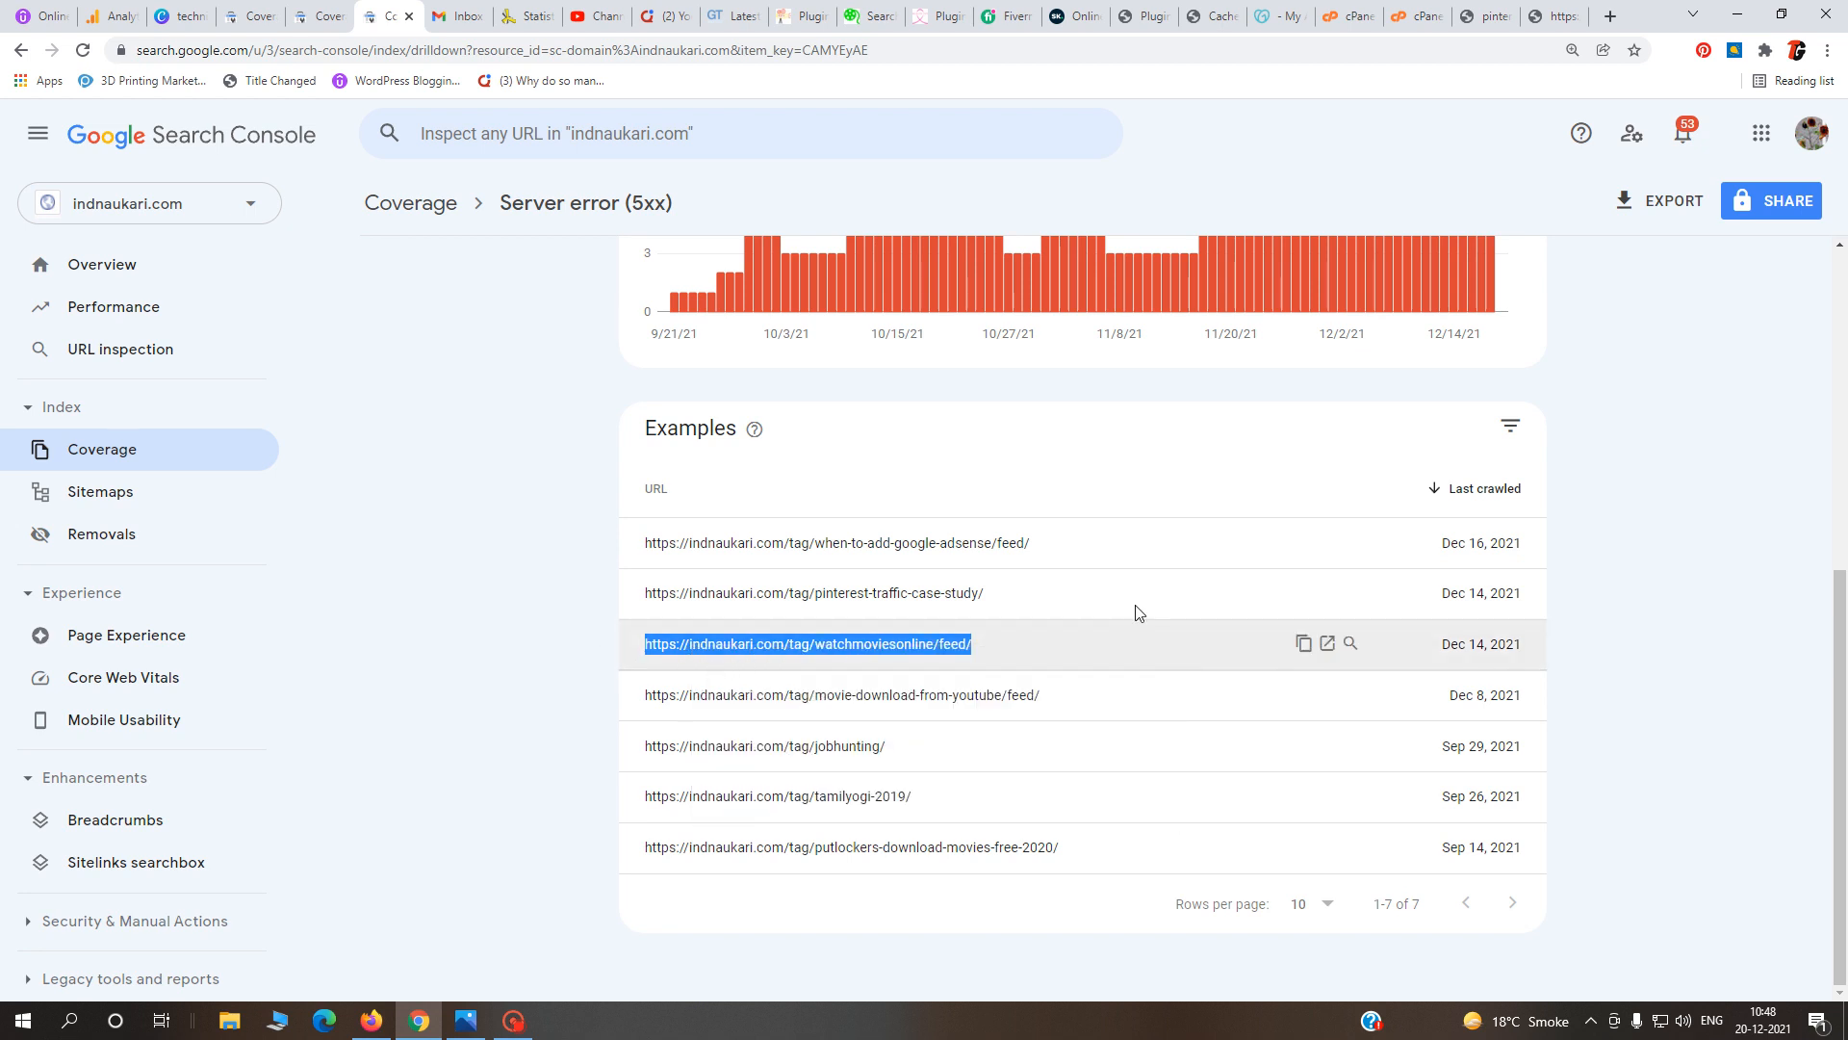
left_click(1608, 19)
key("ctrl+v")
key("Return")
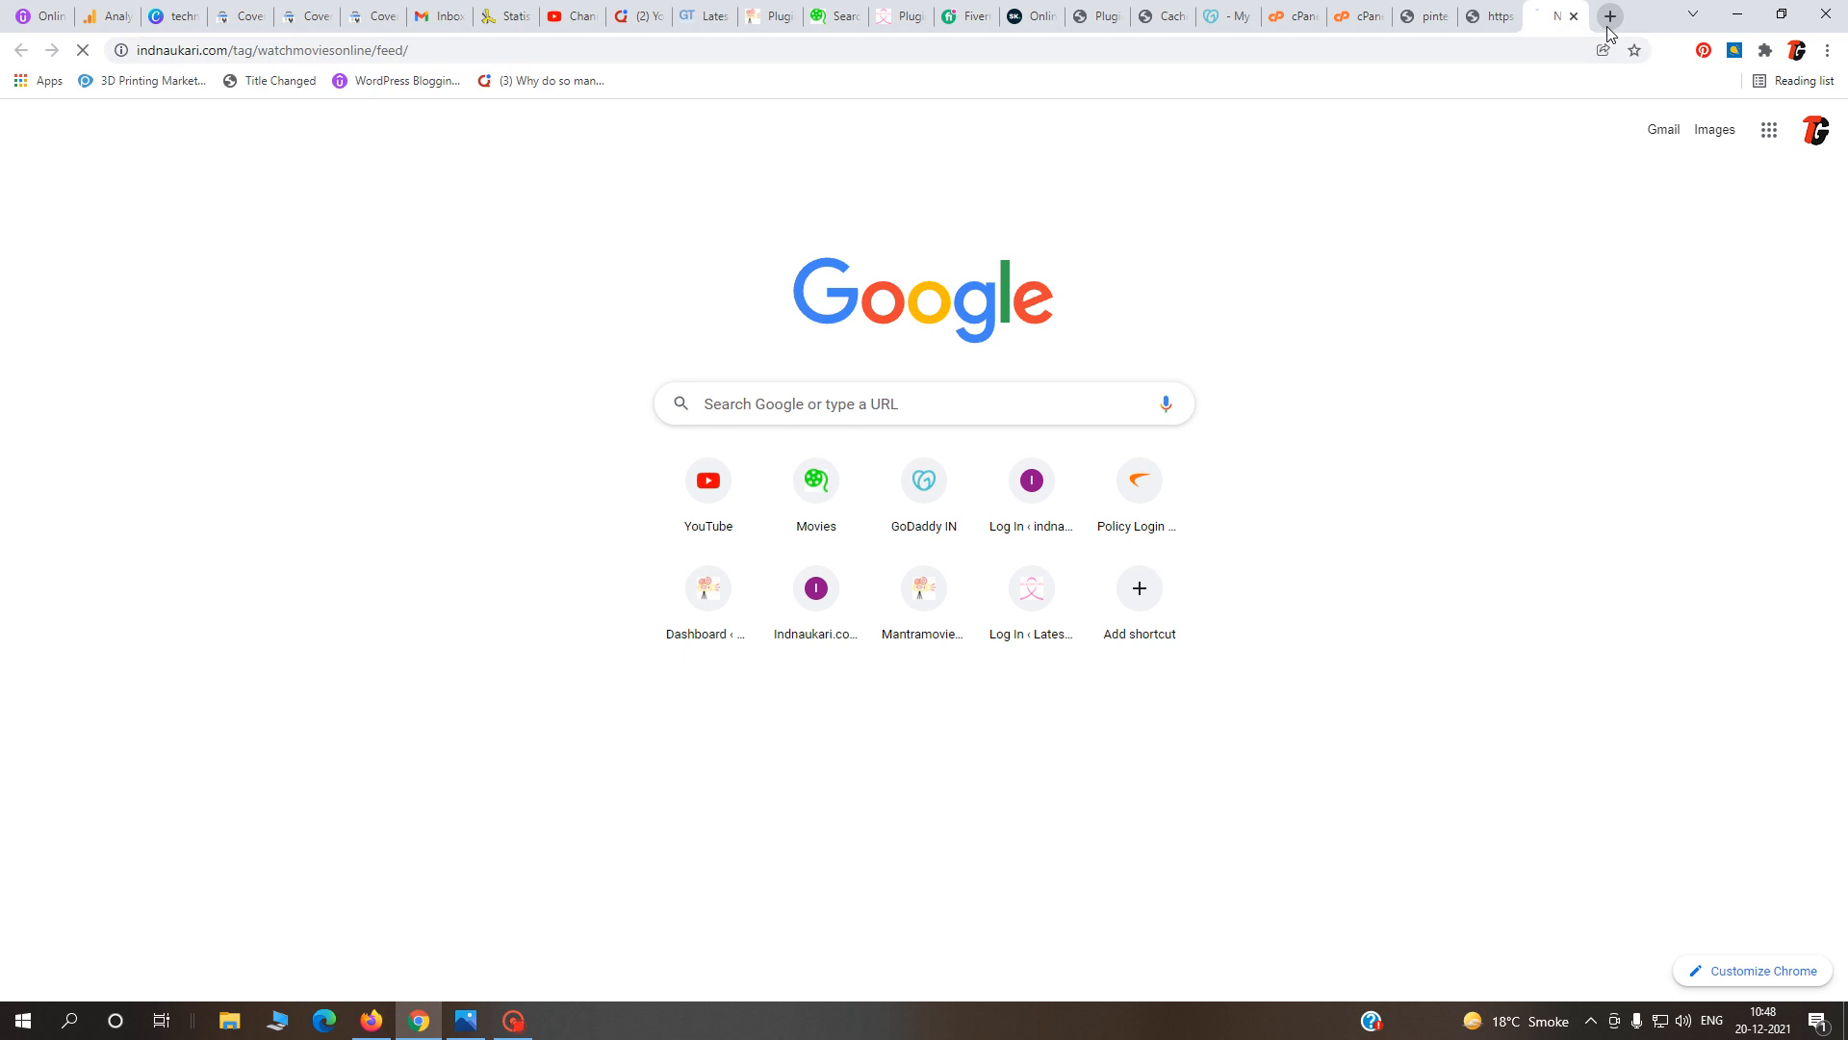
scroll(578, 895, "down", 20)
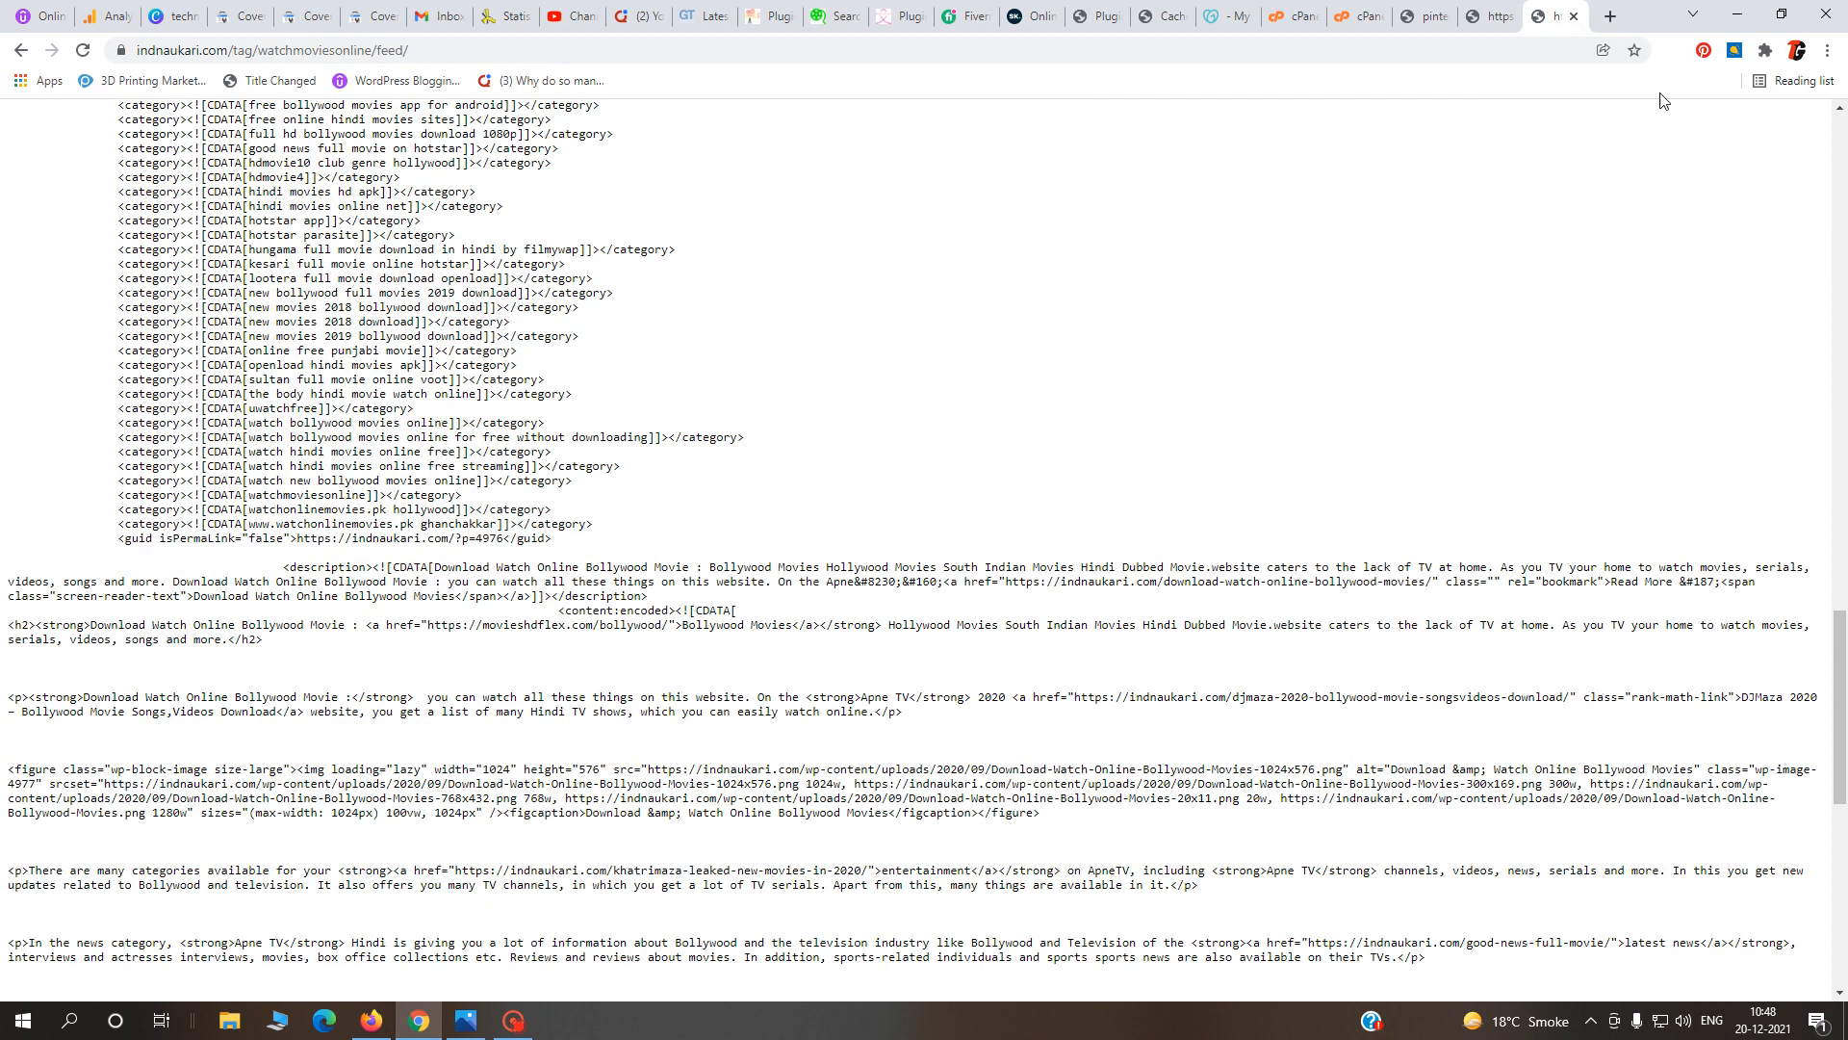
left_click(1574, 15)
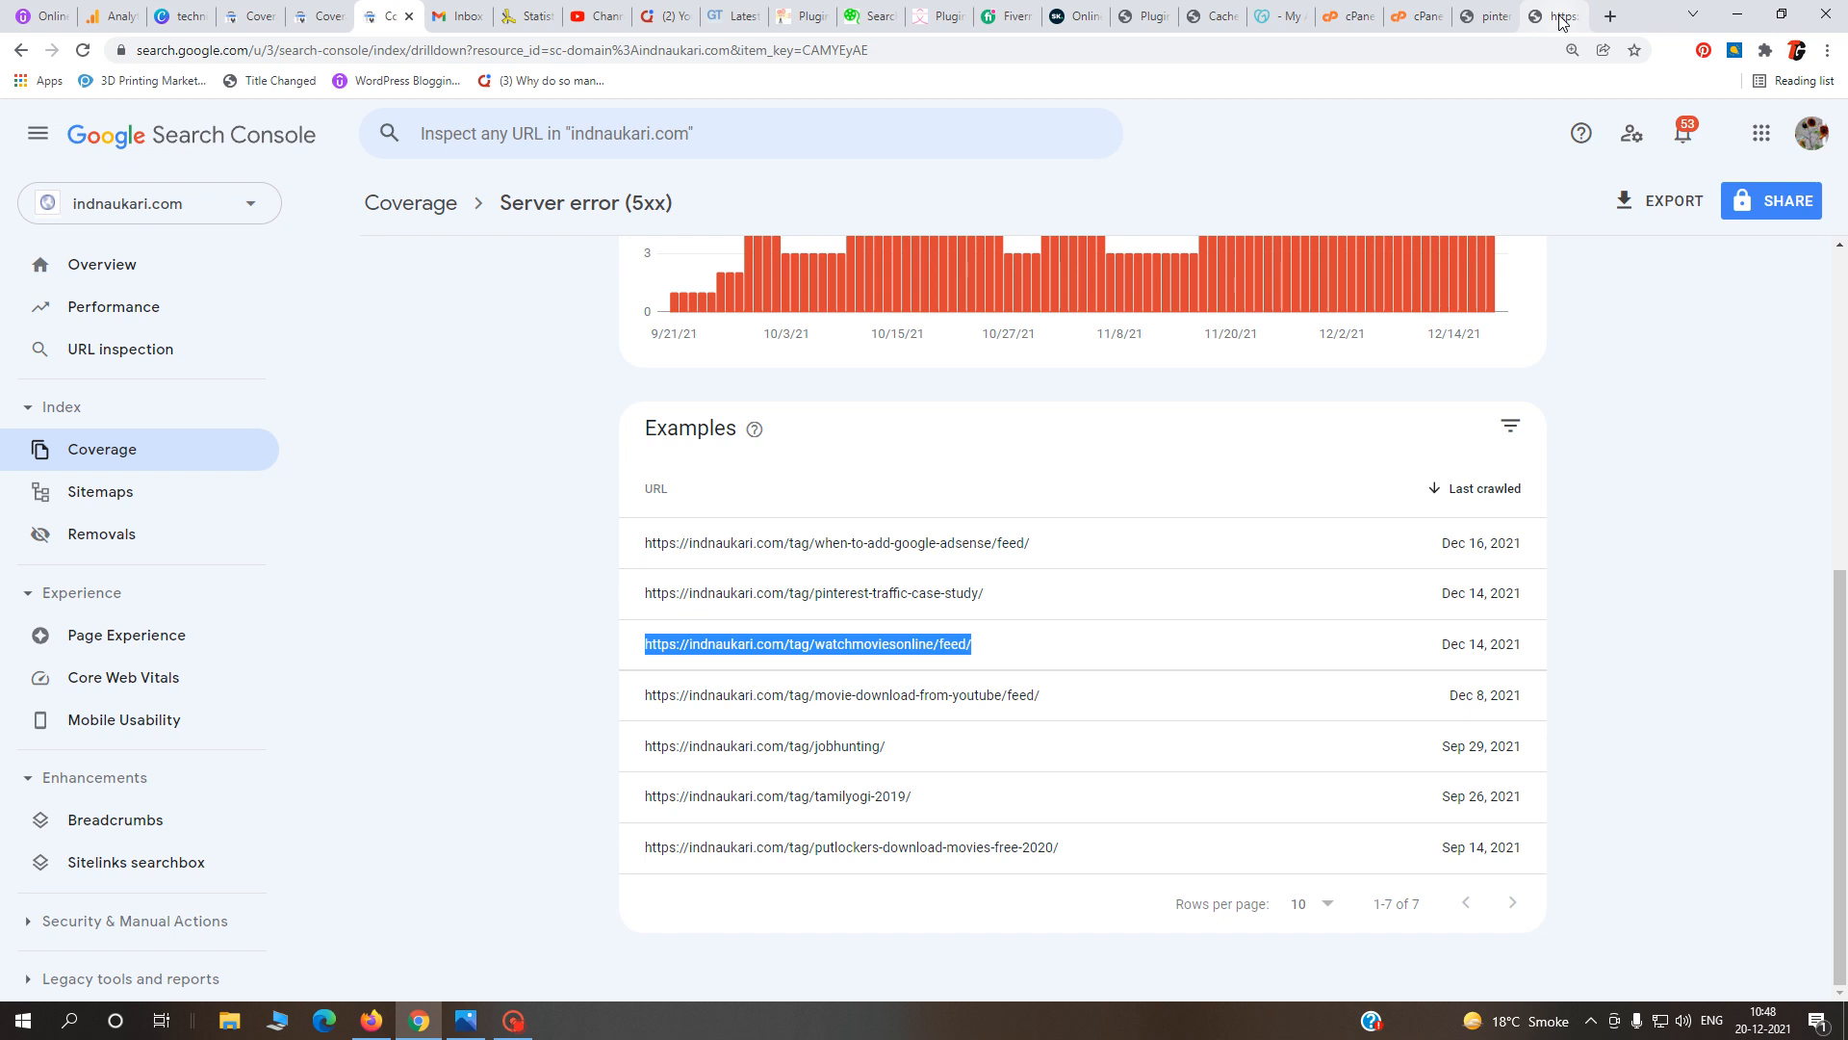
- Close the two leftover page tabs and return to indnaukari.com's Server error (5xx) report
left_click(1561, 17)
left_click(1577, 17)
left_click(1588, 17)
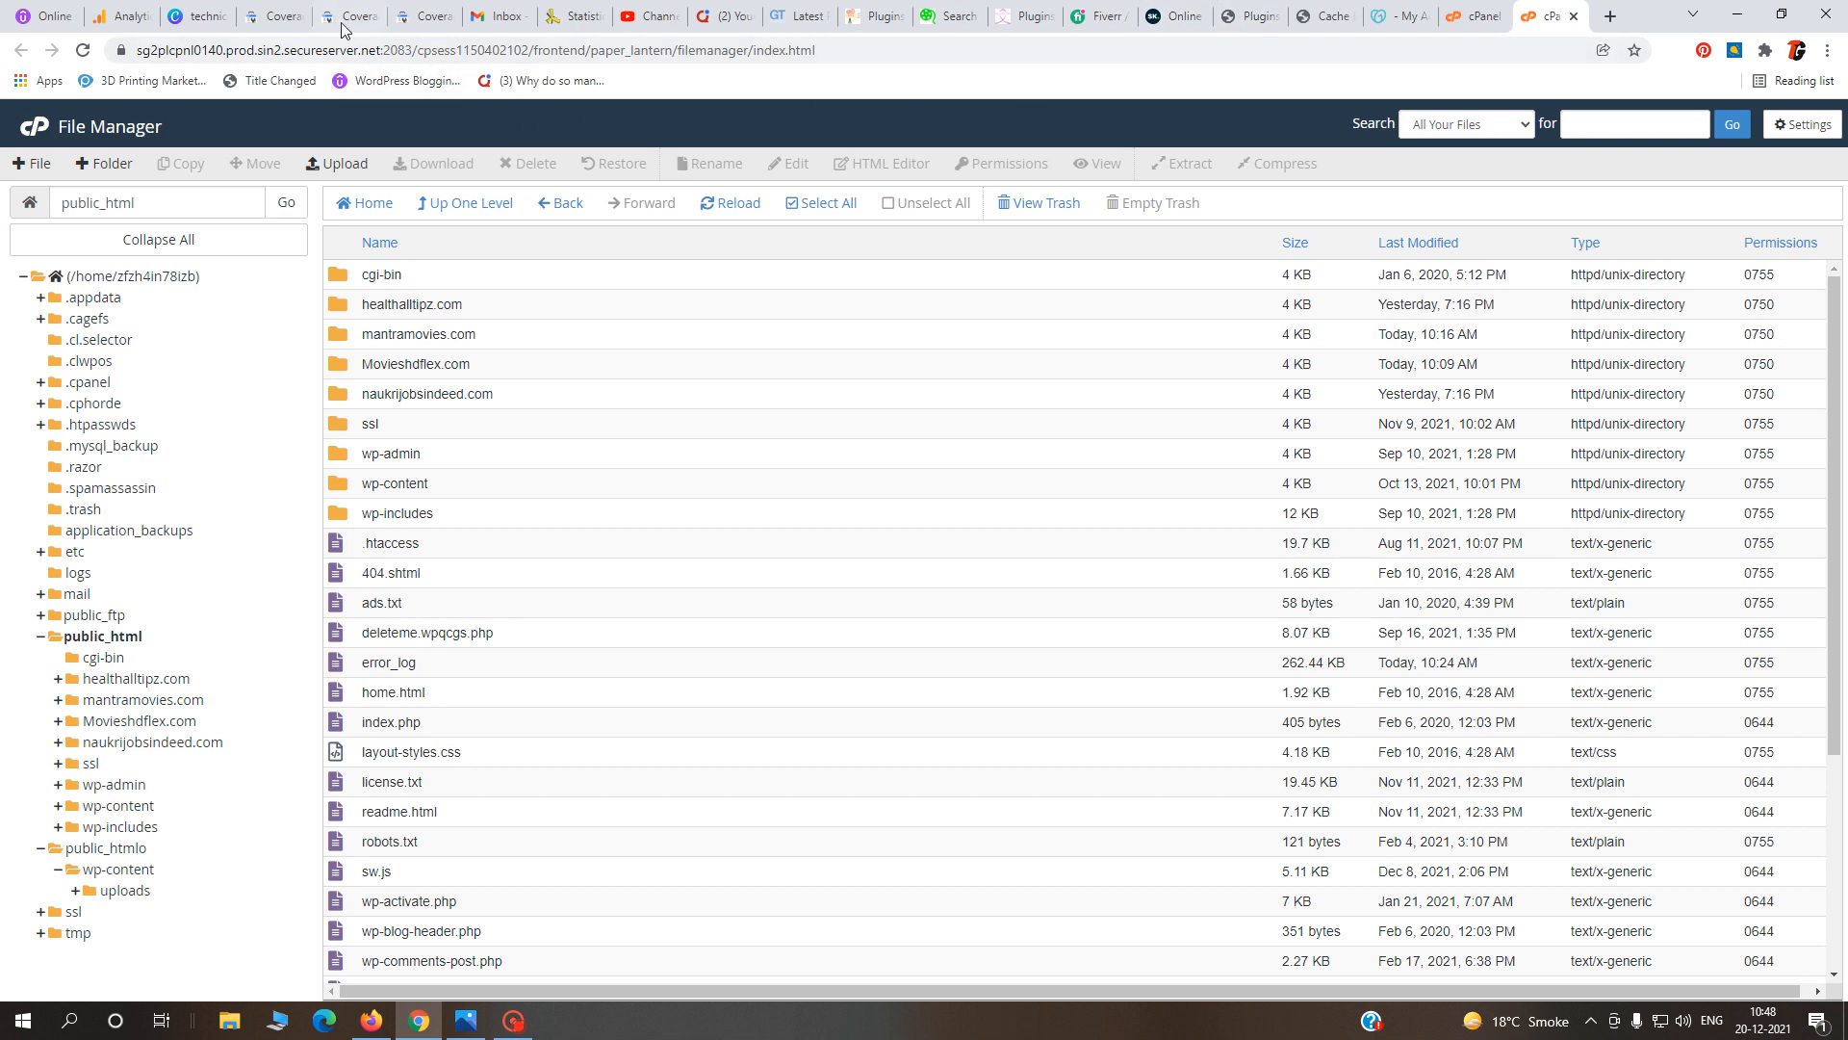
left_click(423, 17)
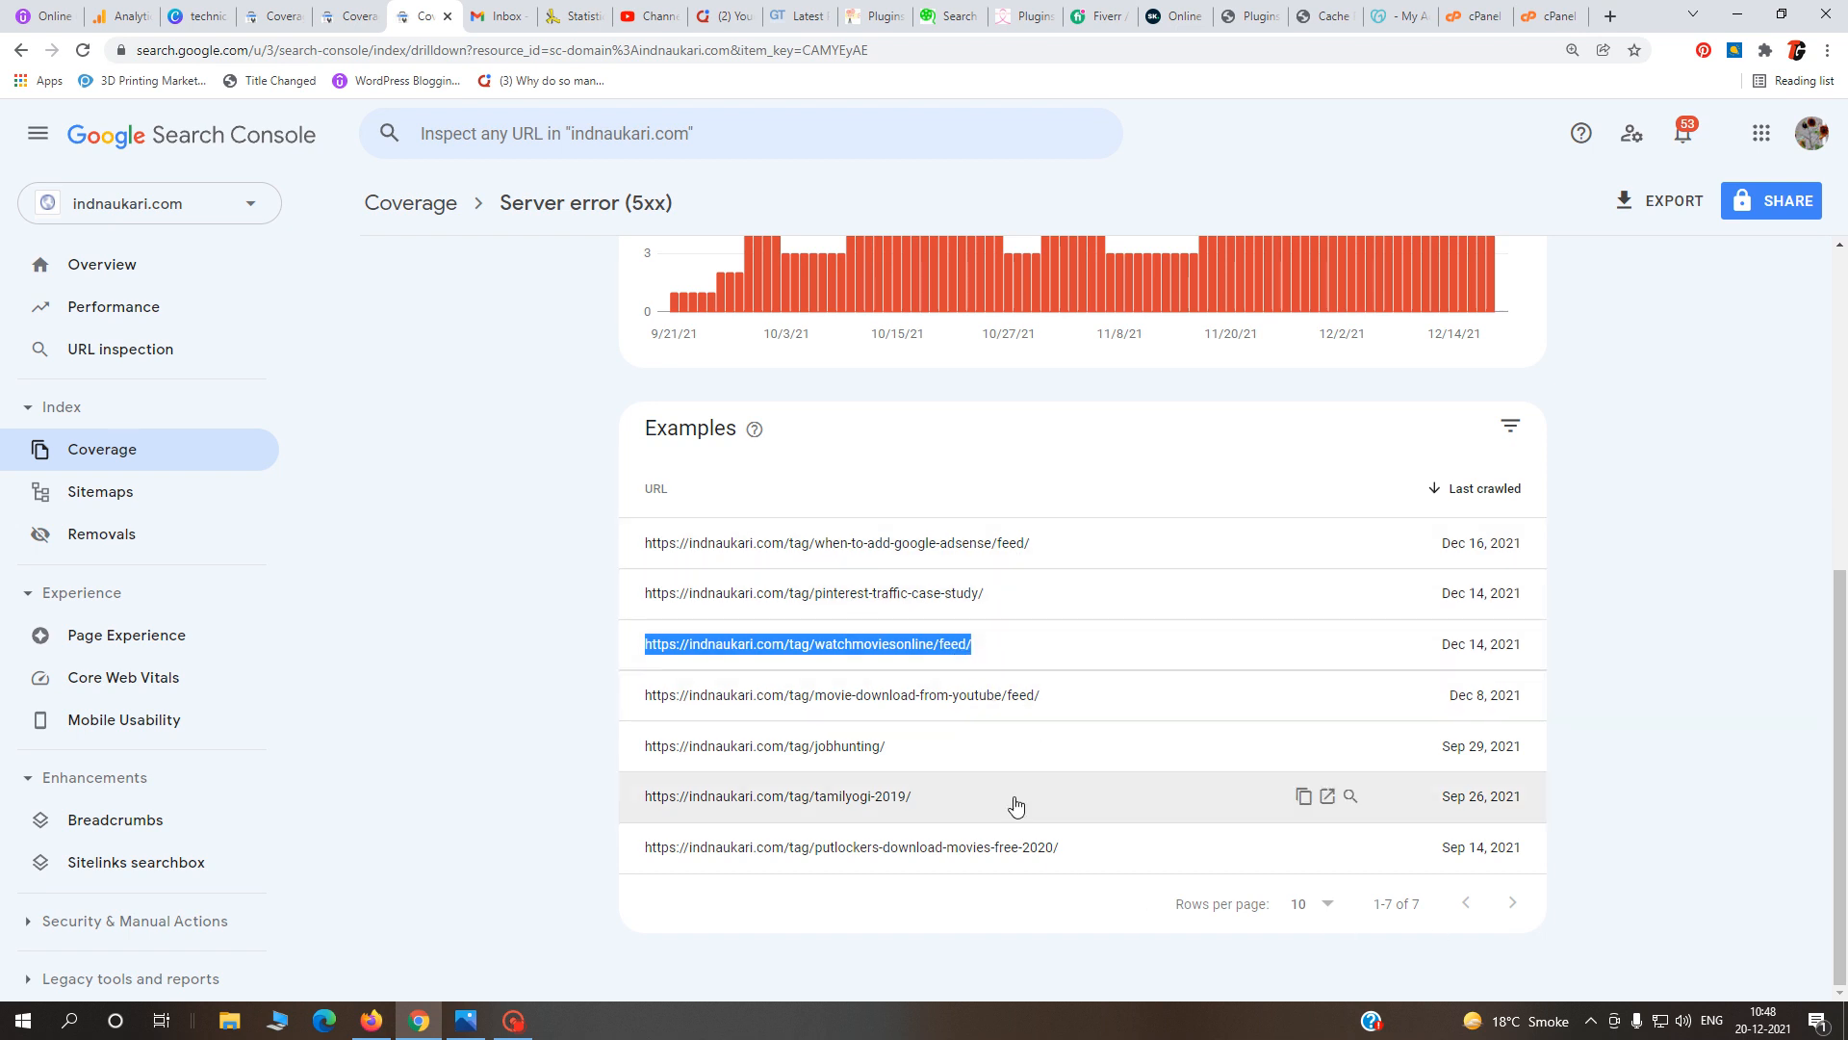
- Copy the indnaukari.com/tag/movie-download-from-youtube/feed/ URL from the 5xx examples
left_click_drag(1044, 697, 639, 701)
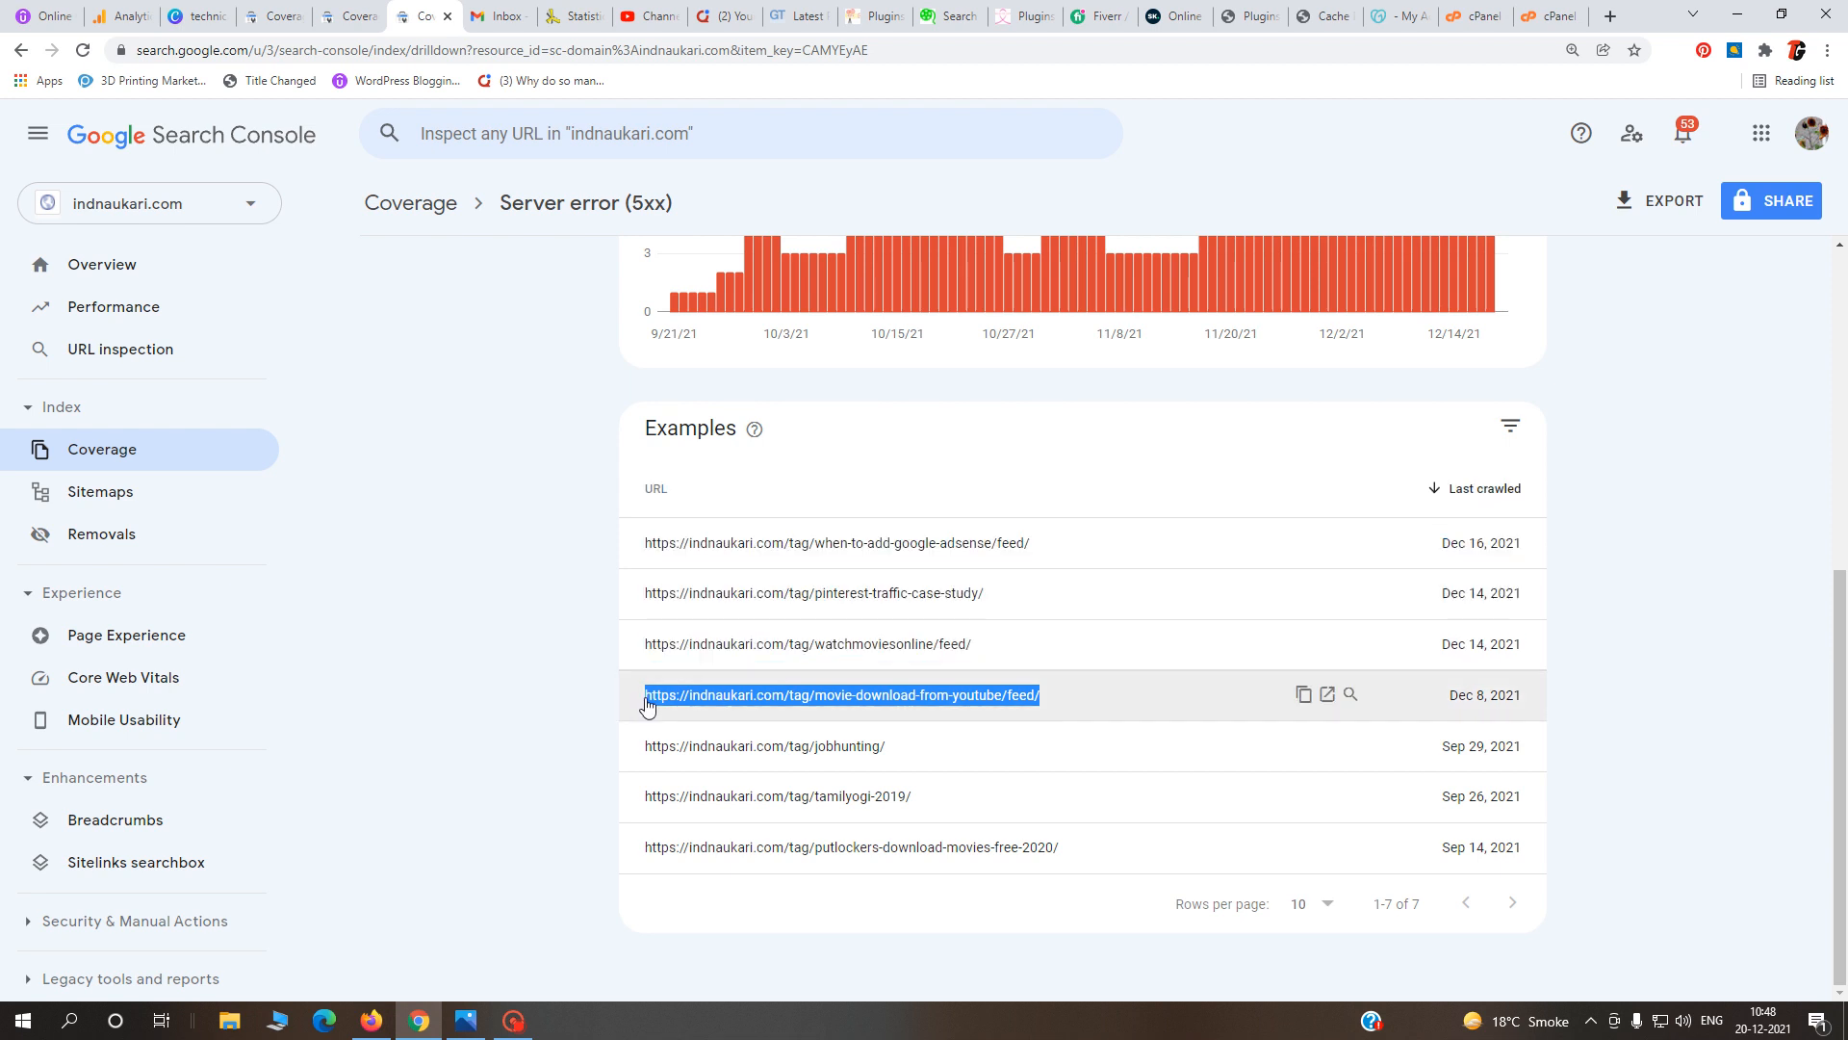
right_click(689, 702)
left_click(737, 714)
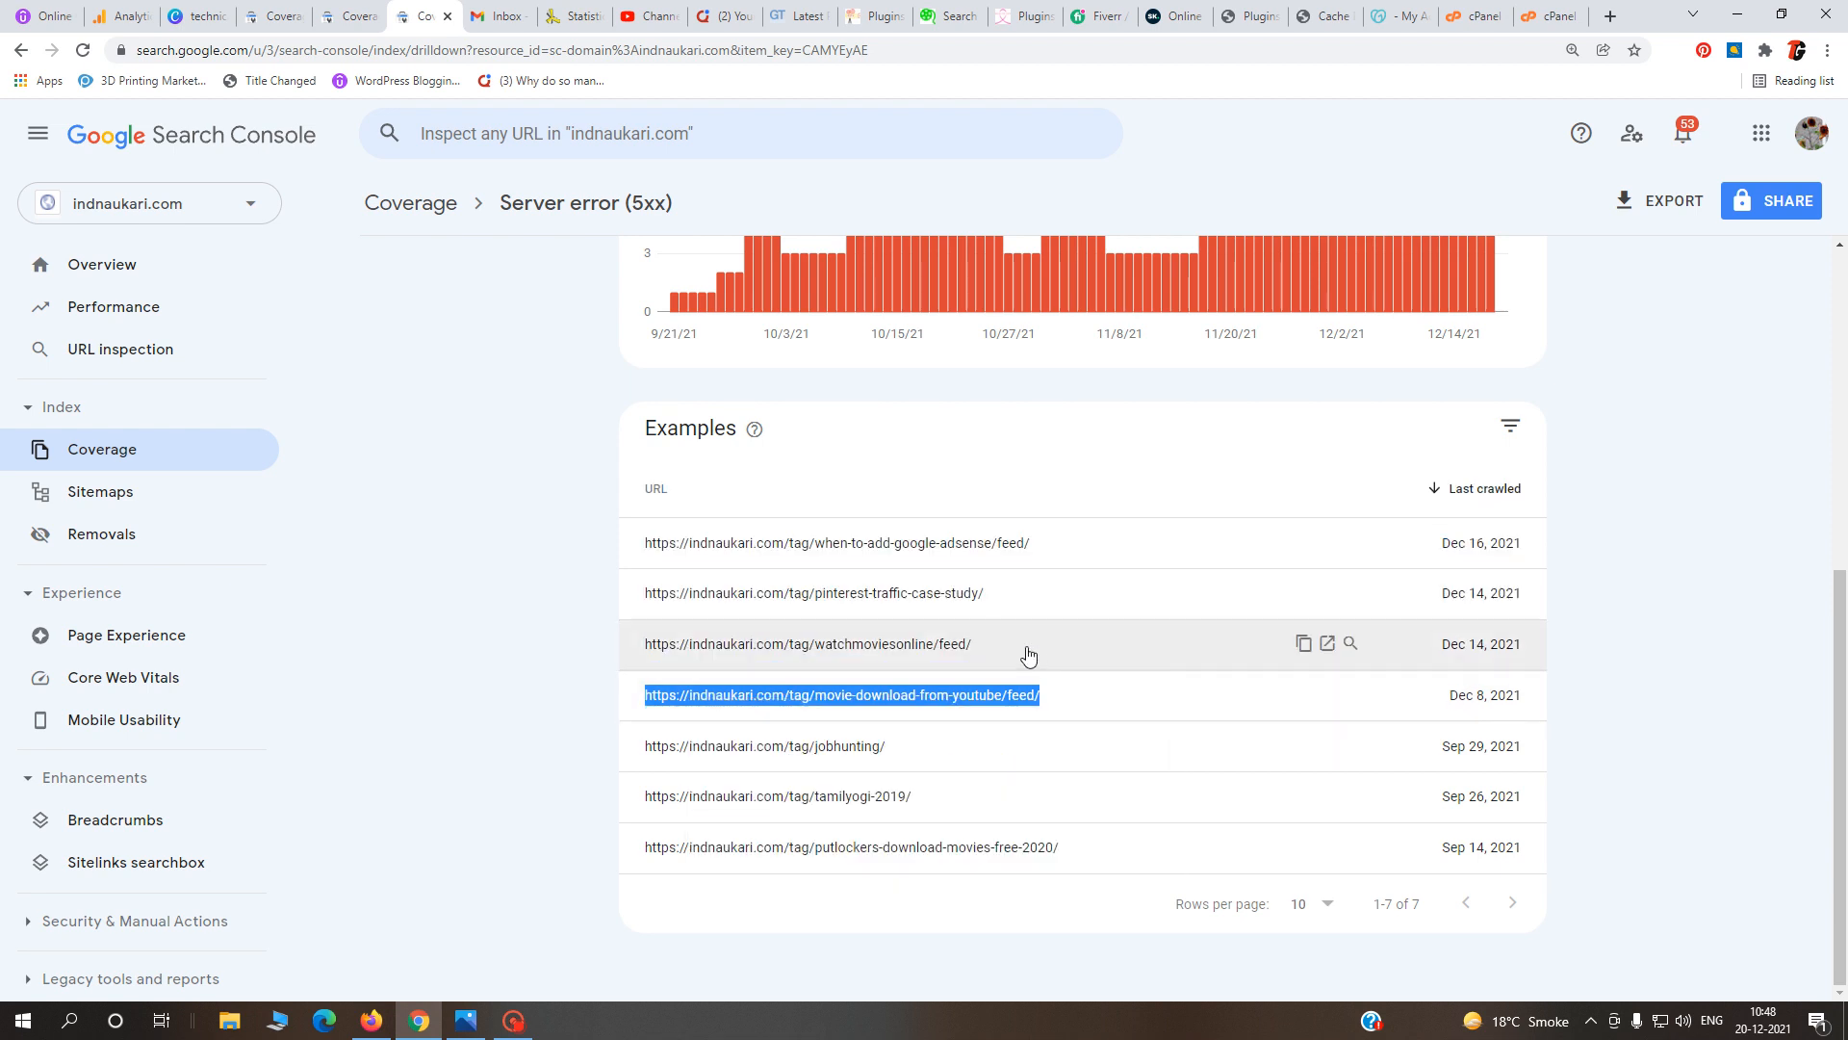
- Switch to the indnaukari.com WordPress admin and review the list of installed plugins
left_click(1309, 17)
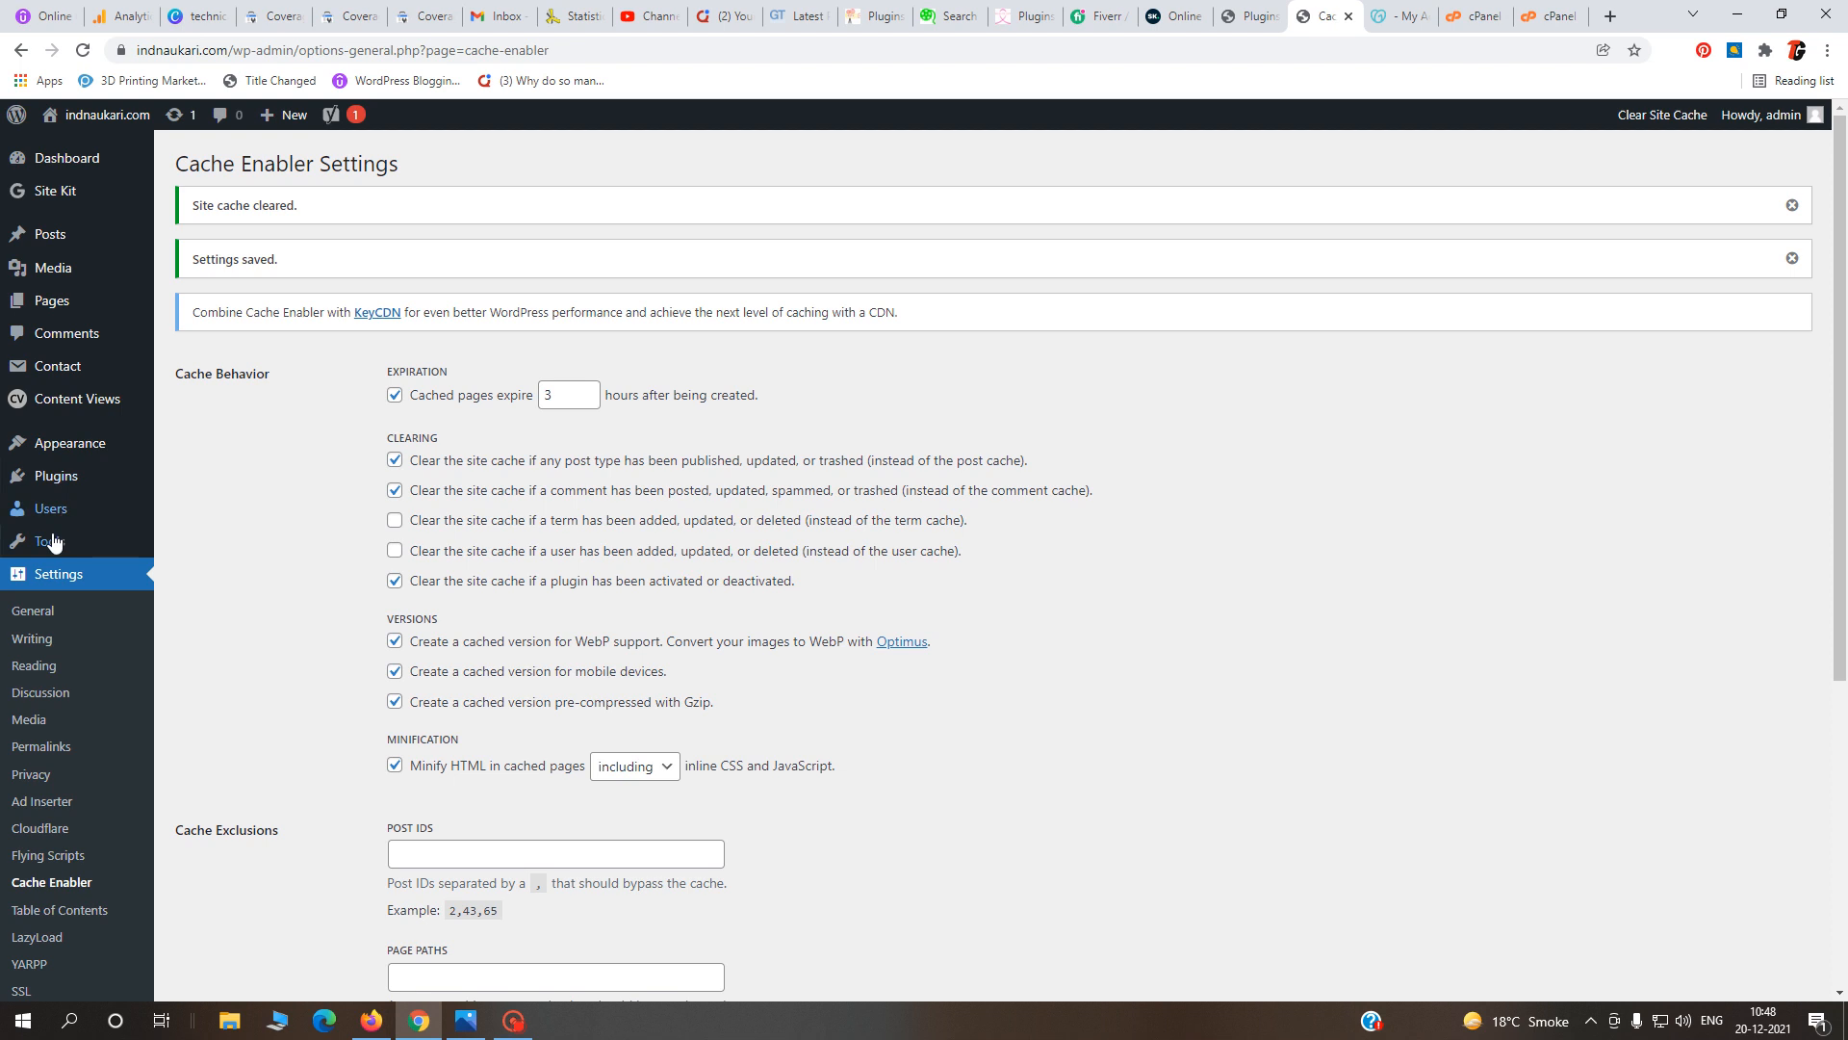
mouse_move(93, 479)
left_click(210, 483)
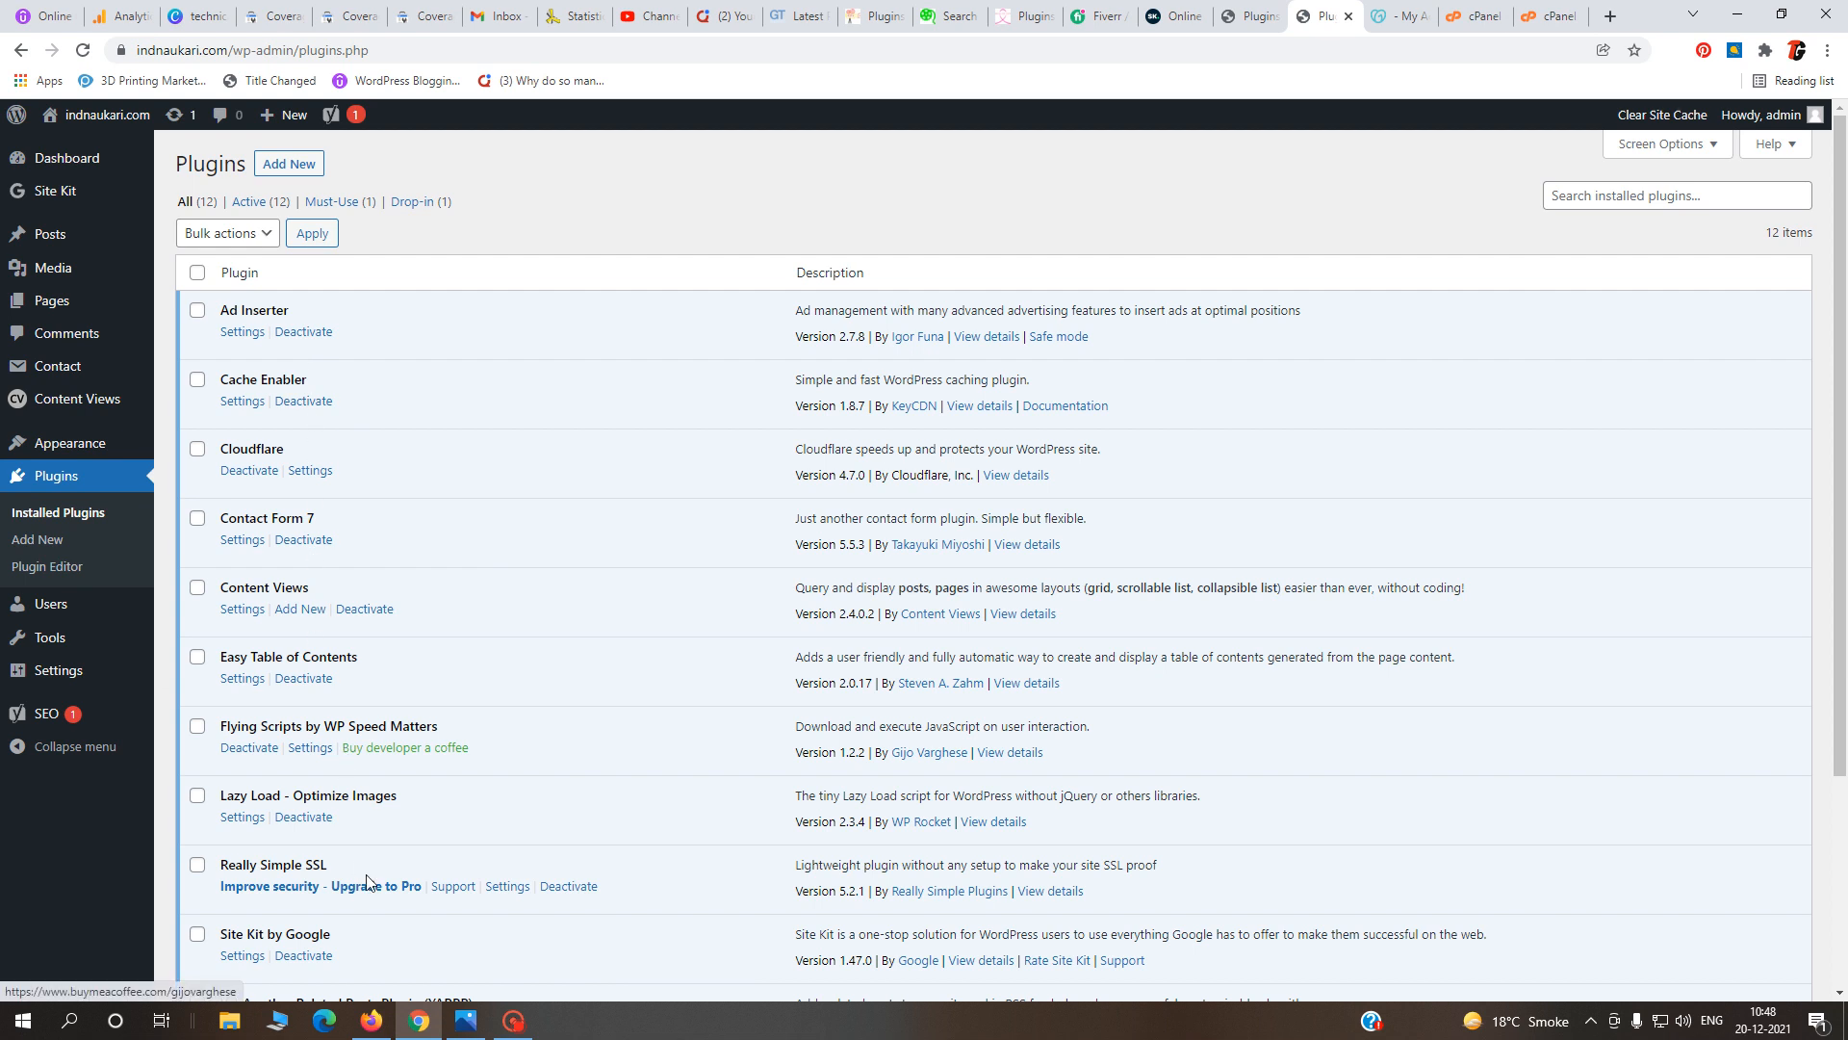
scroll(352, 882, "down", 2)
scroll(351, 880, "down", 1)
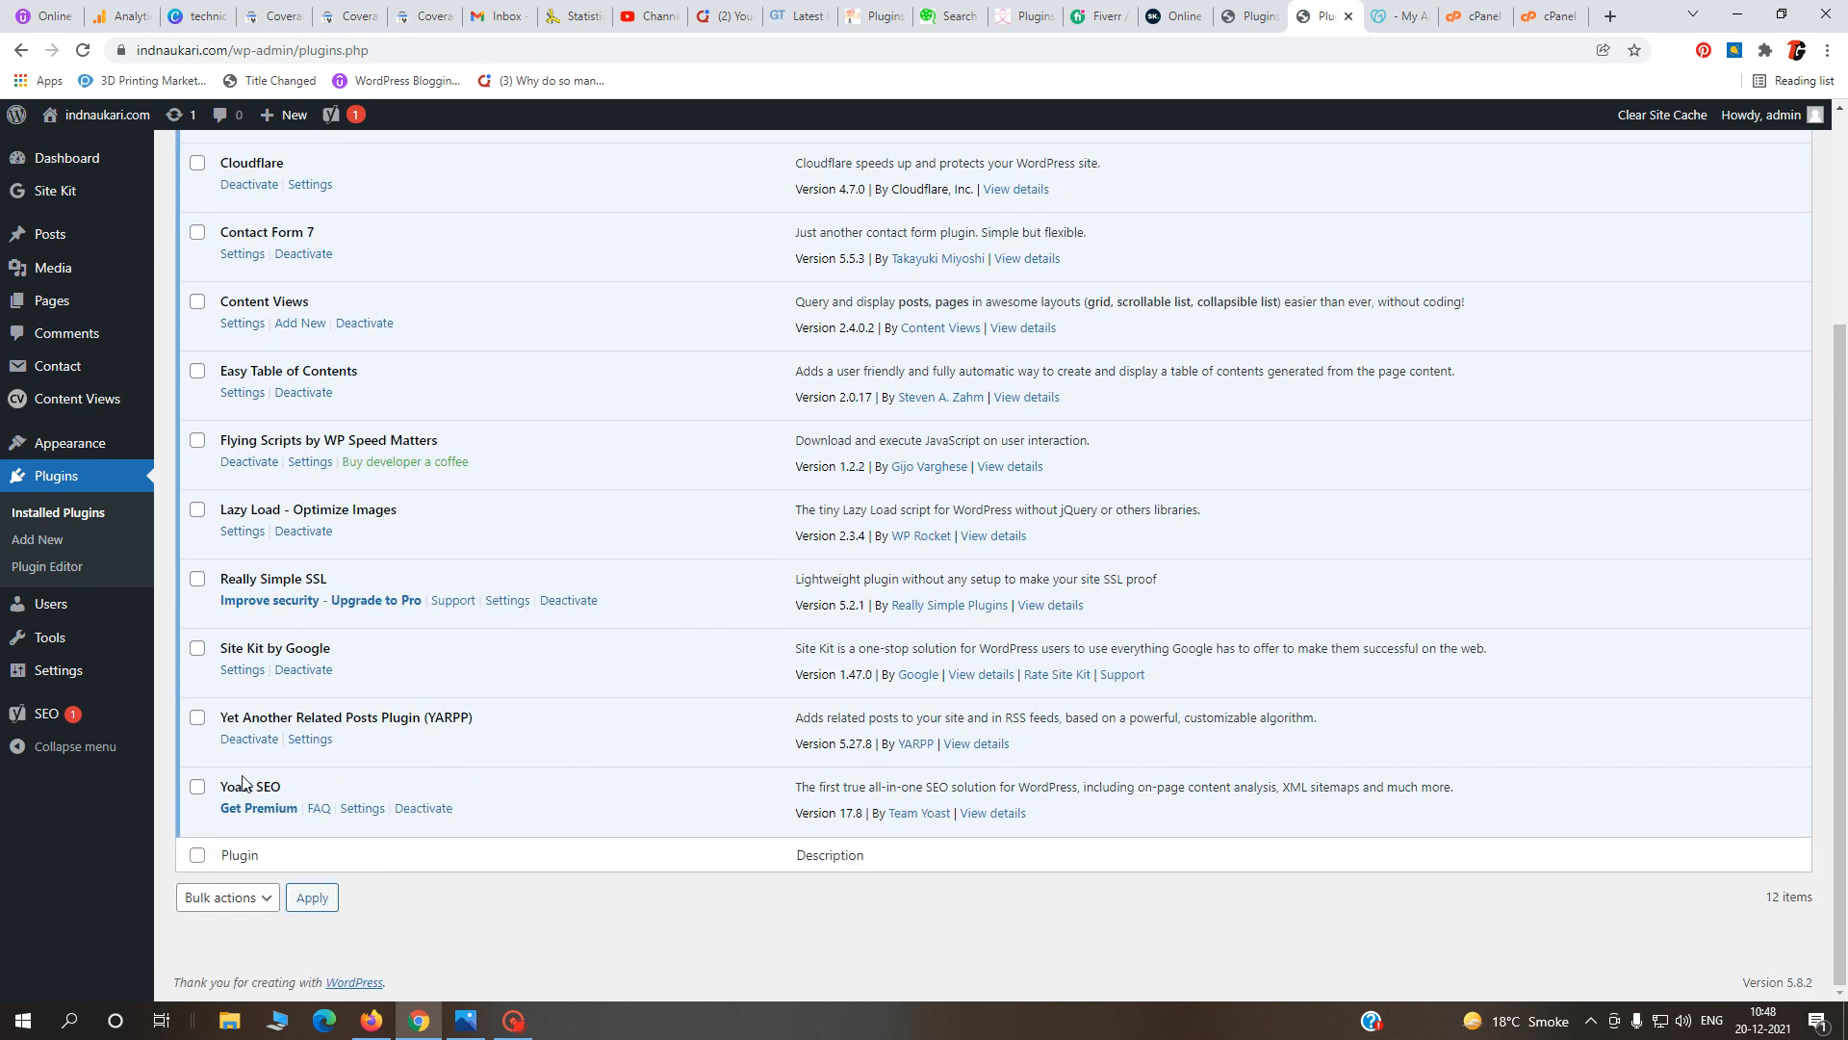
scroll(243, 781, "up", 2)
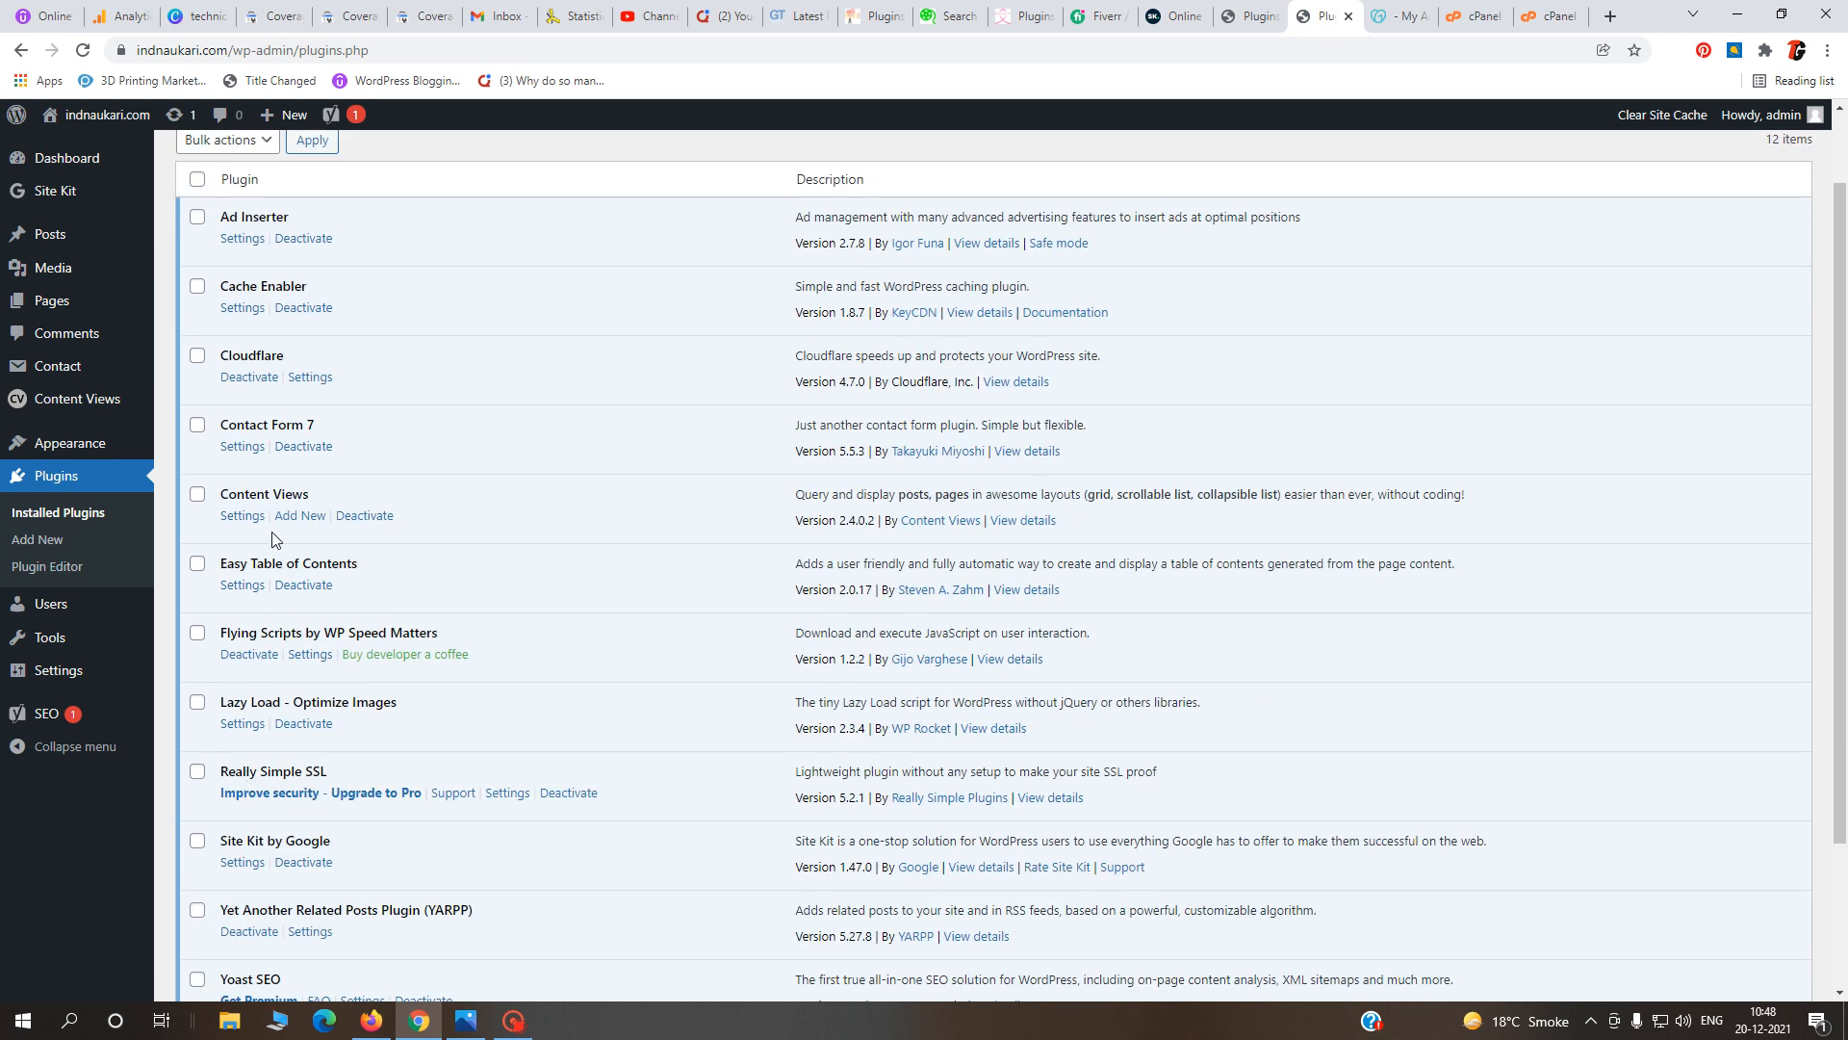
scroll(289, 910, "up", 1)
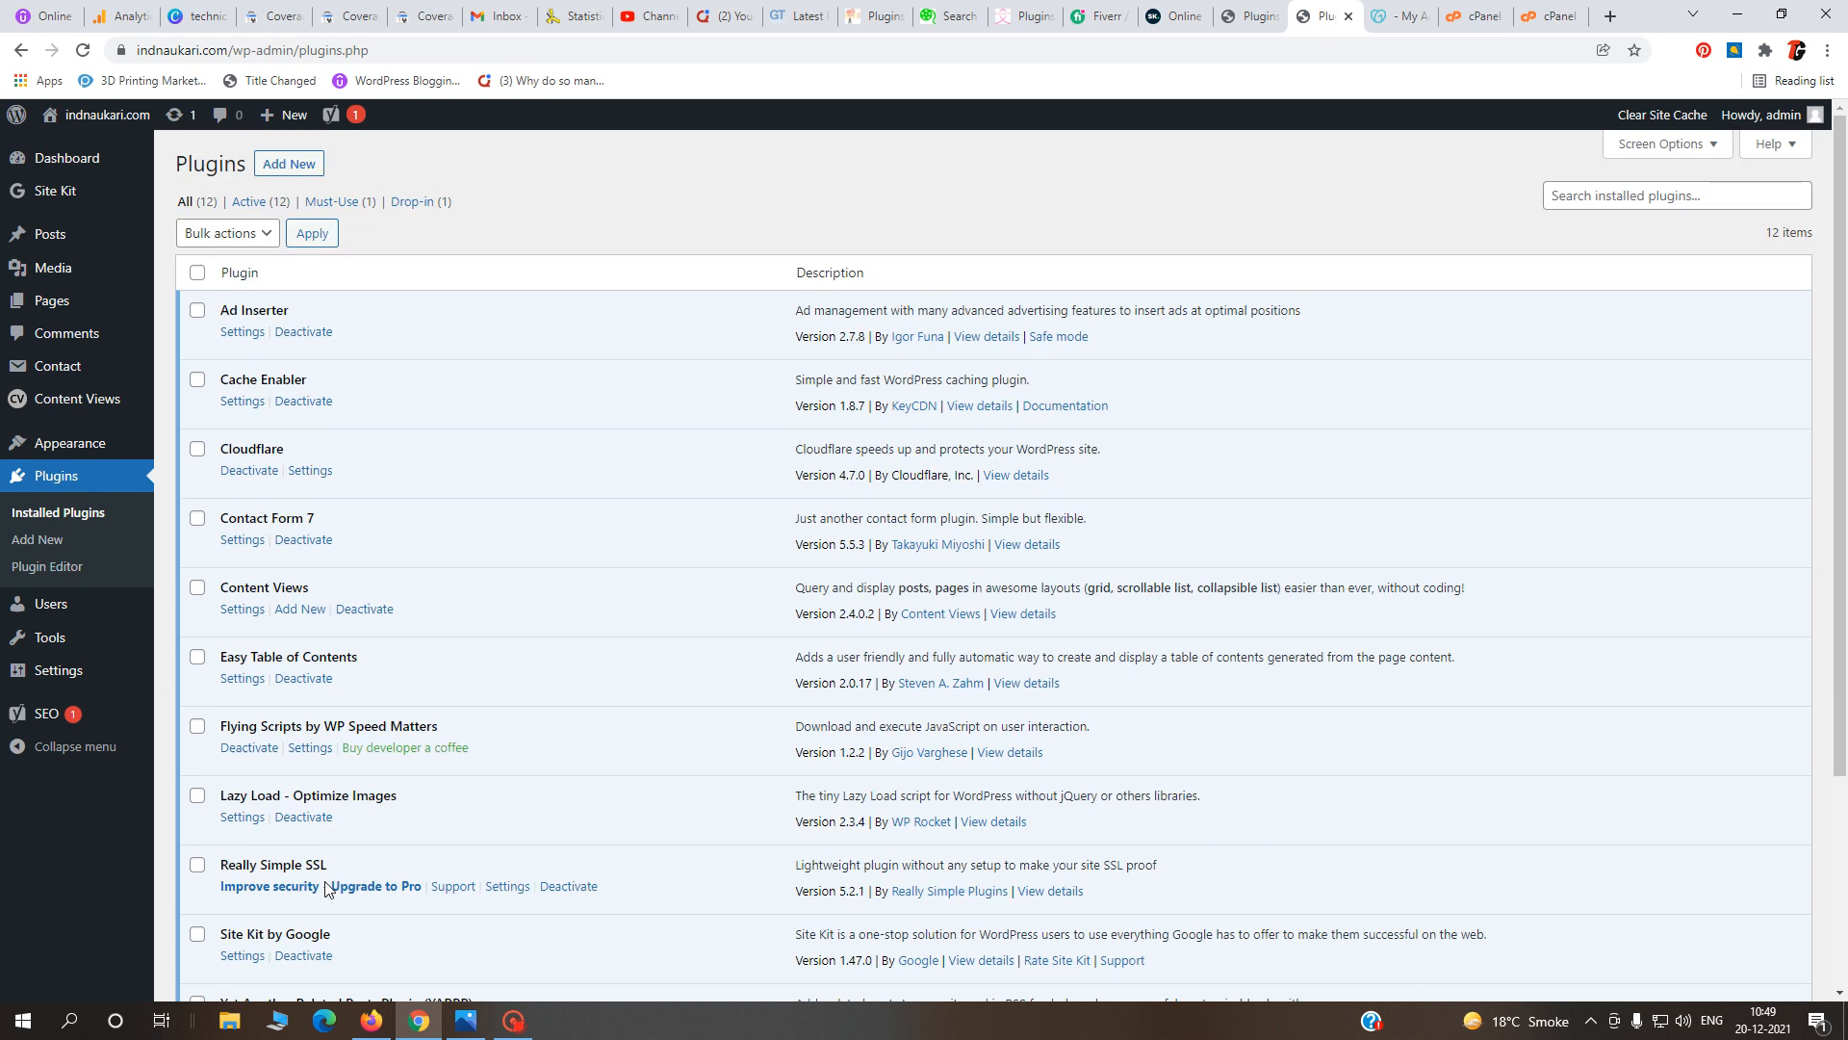
- Search the plugin directory for "404", then install and activate the Redirection plugin
left_click(272, 165)
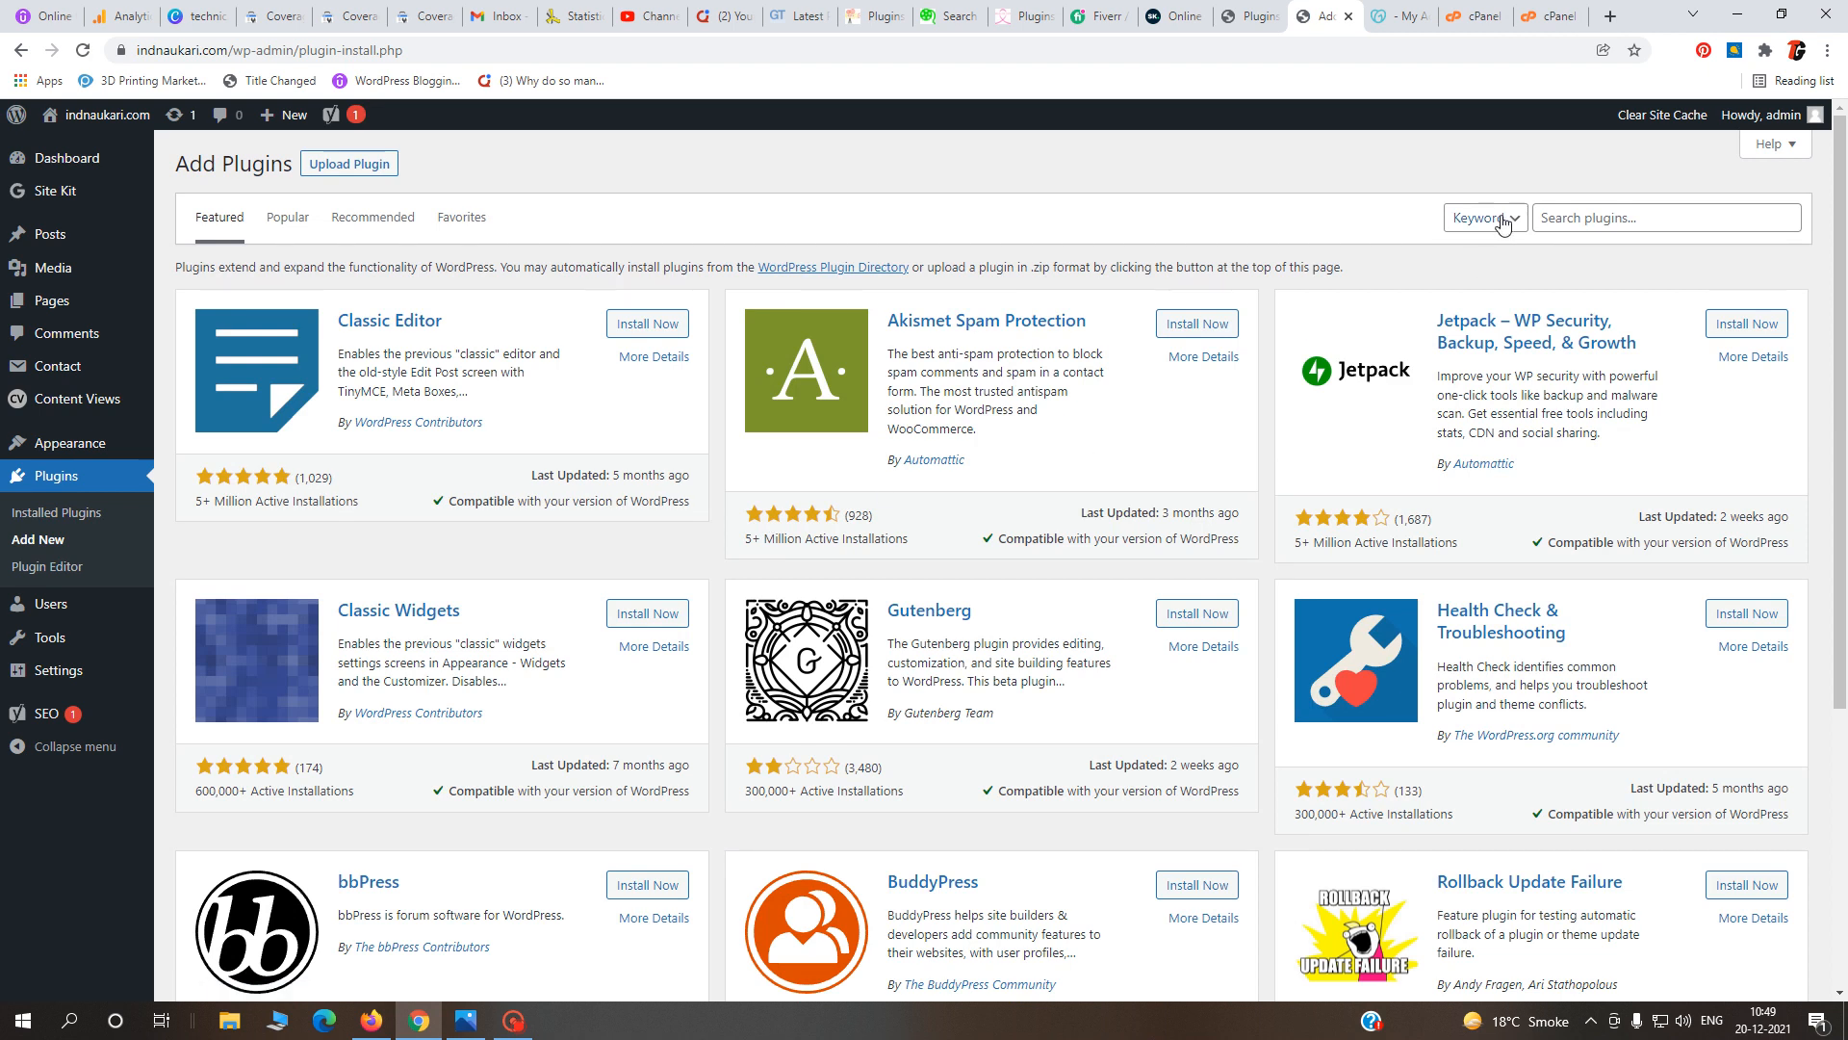
left_click(1588, 218)
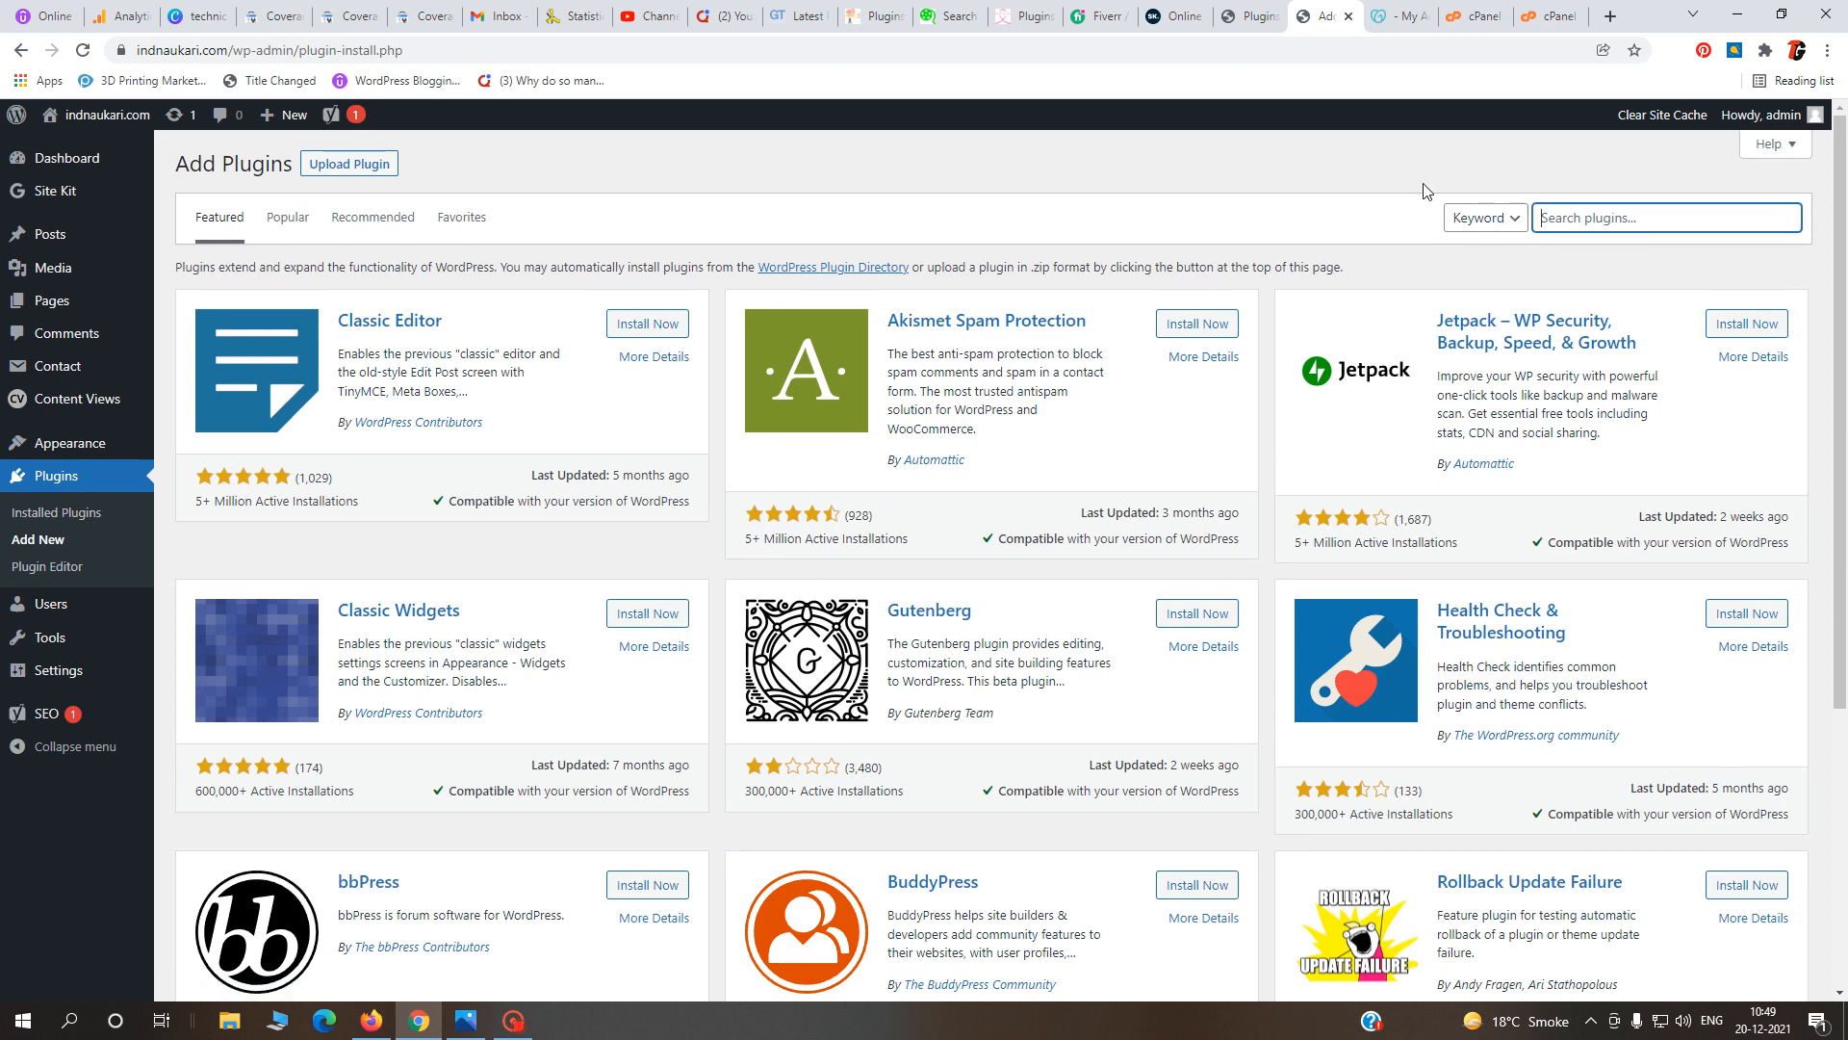
type("404")
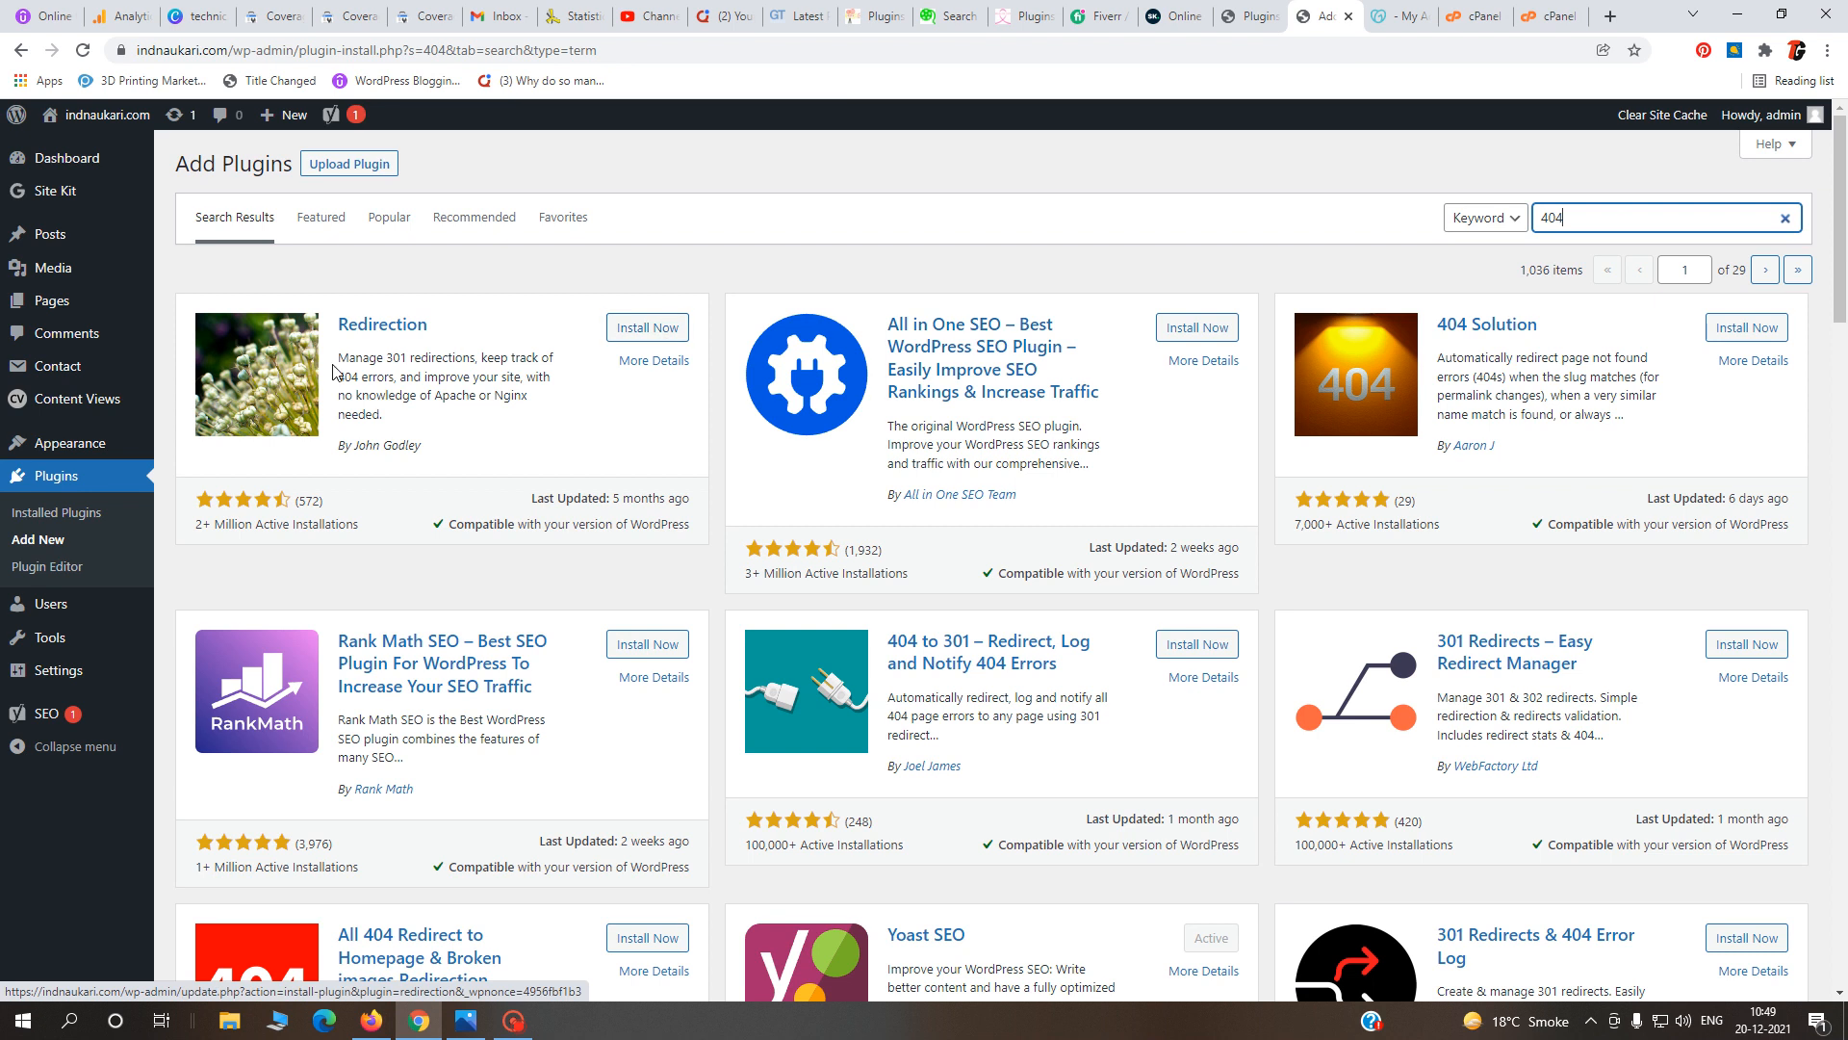
left_click(651, 330)
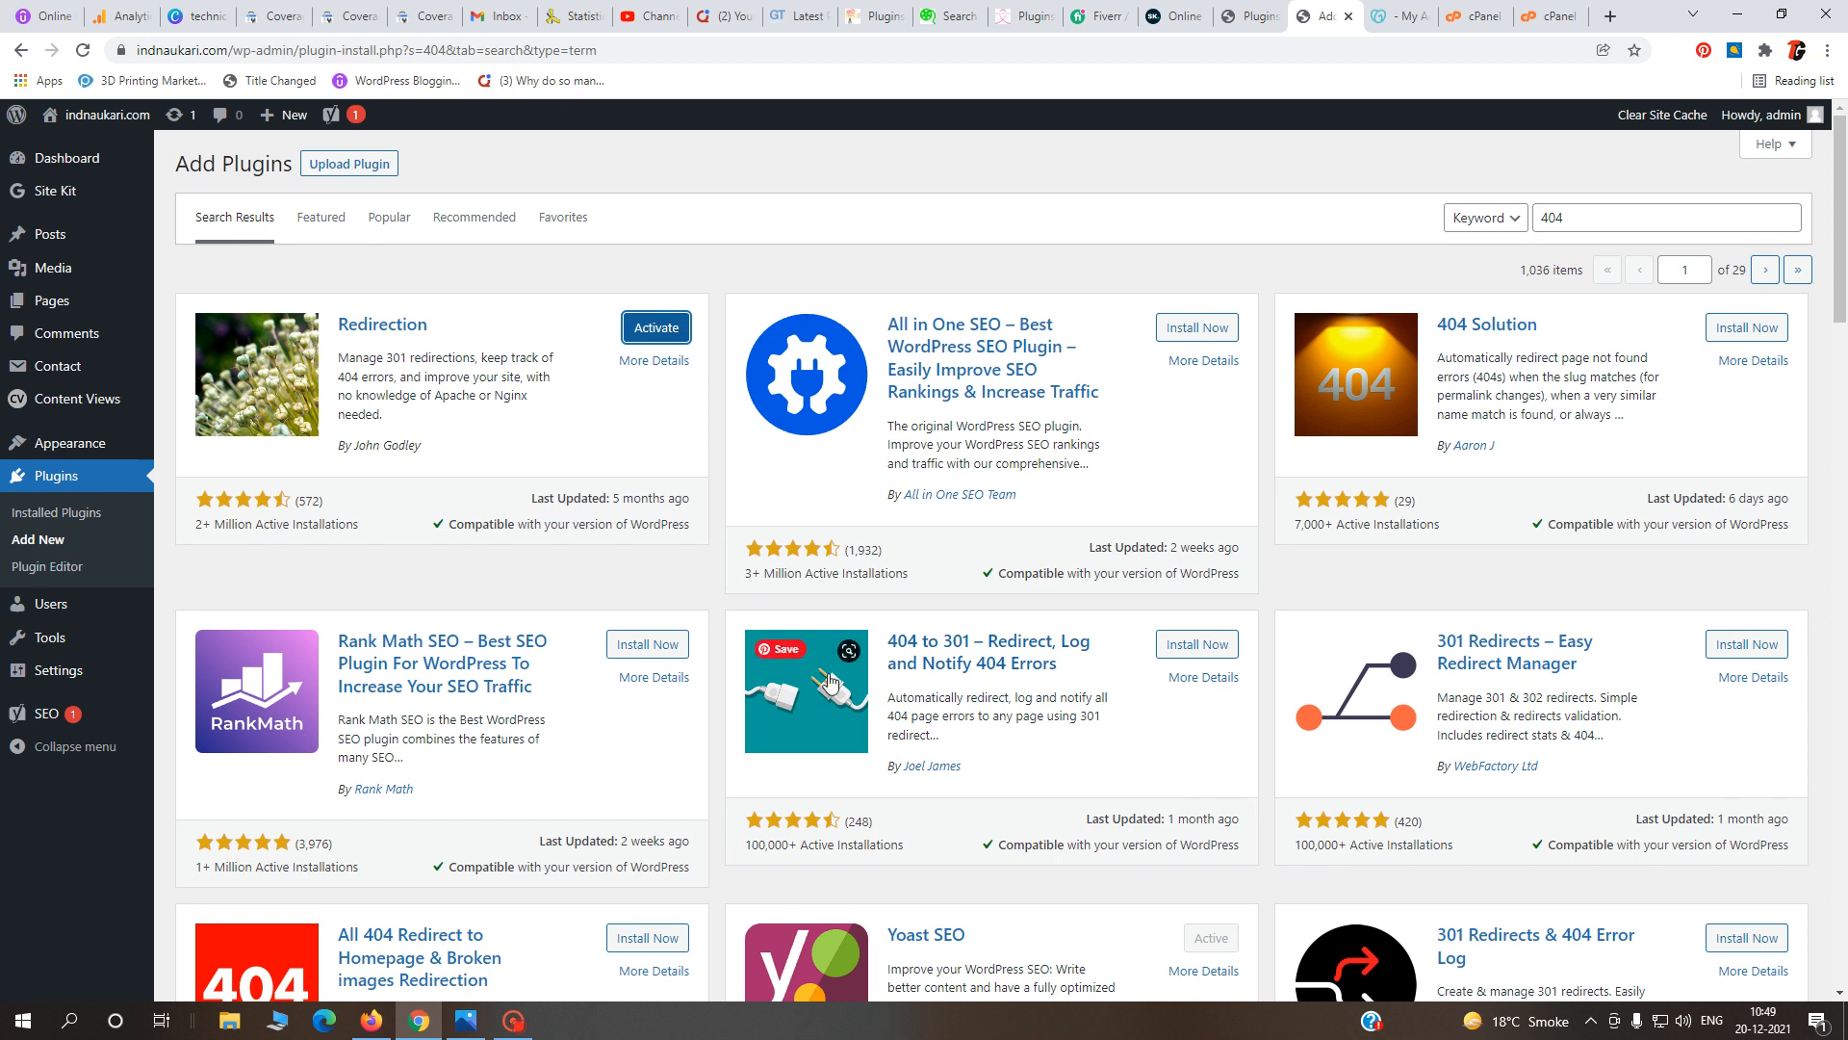
left_click(651, 334)
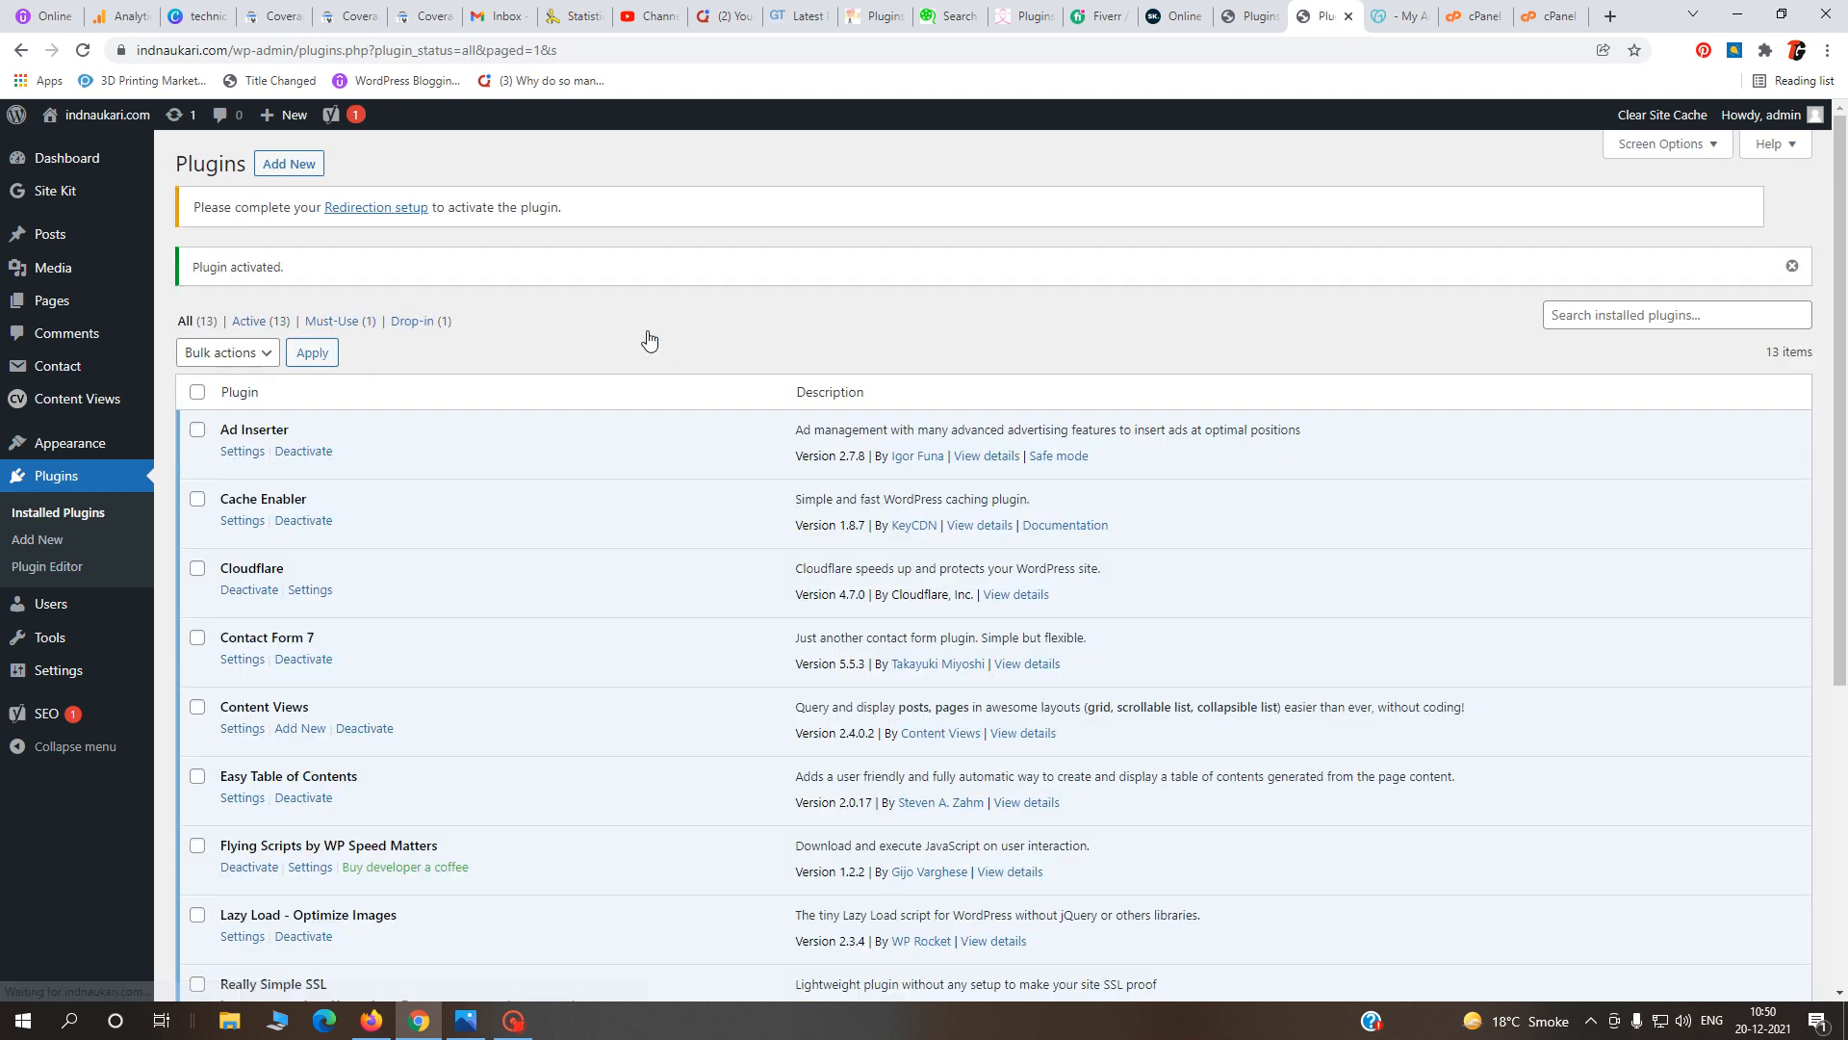
- Run the Redirection plugin's setup with its basic options left off and import the default WordPress "old slugs" redirects
scroll(465, 576, "down", 2)
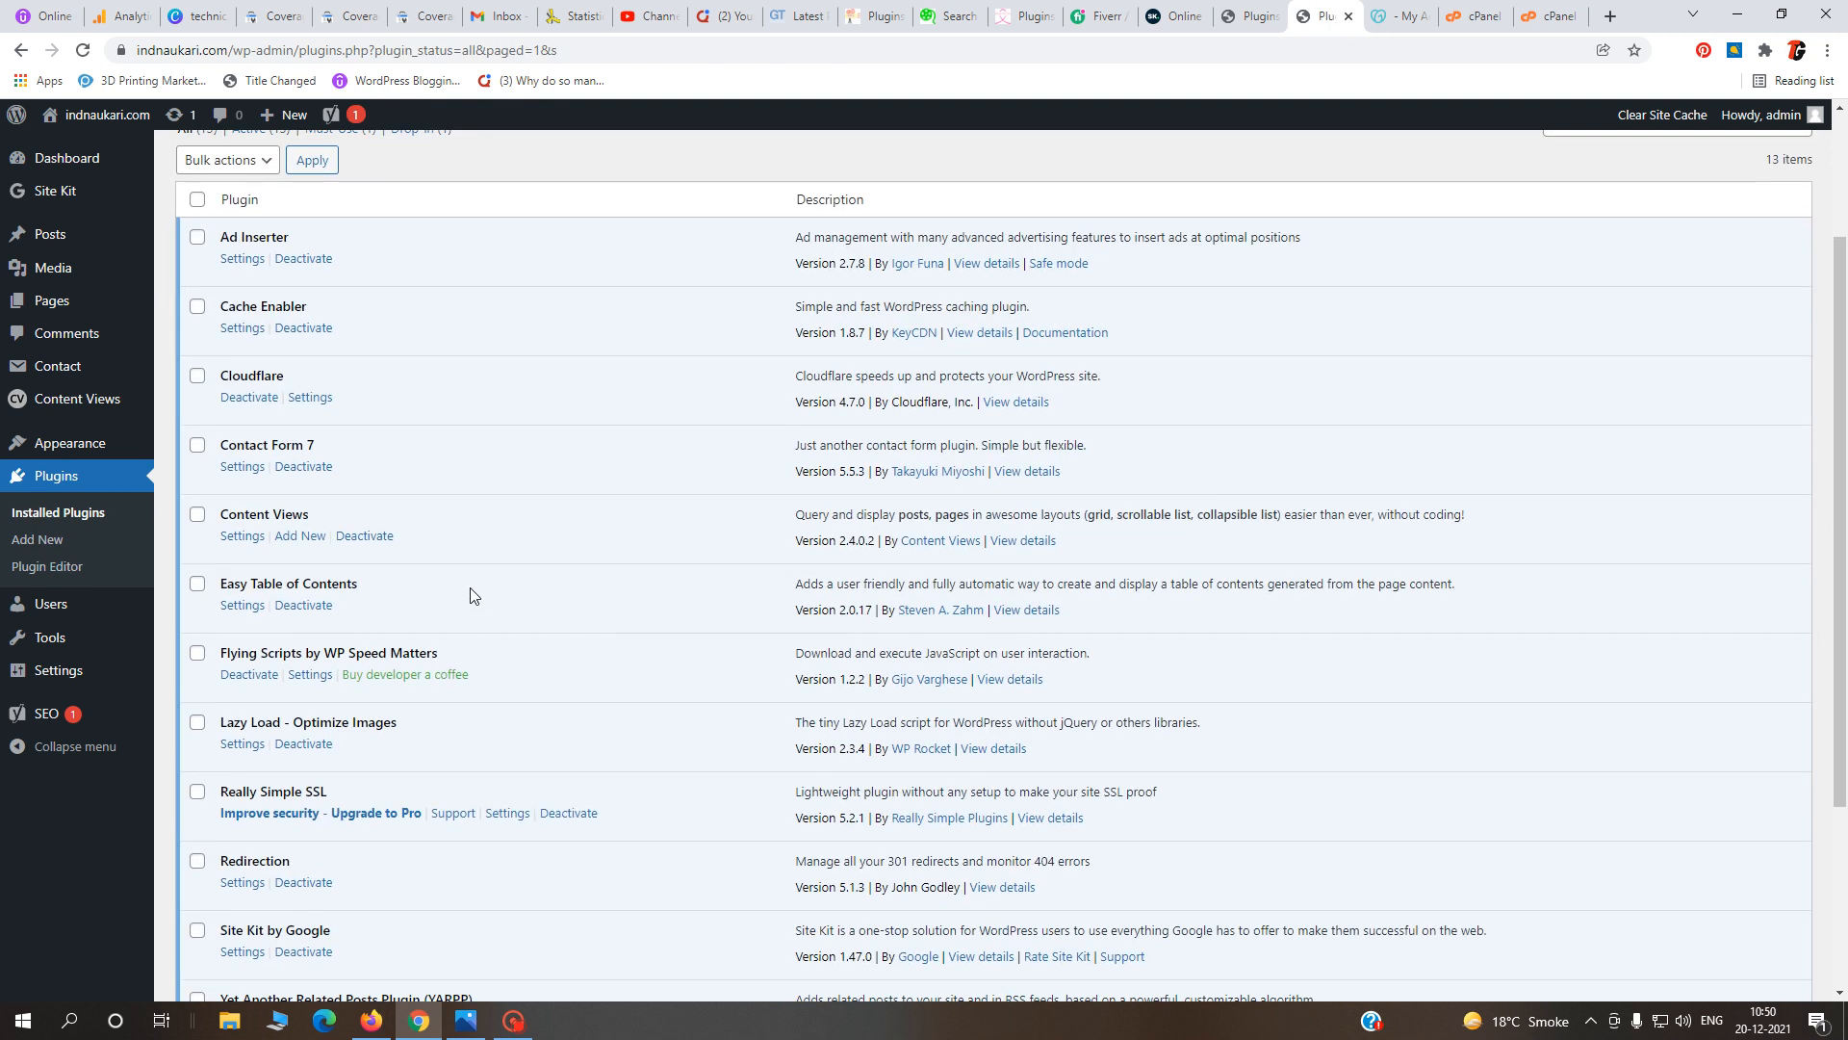
scroll(471, 595, "down", 3)
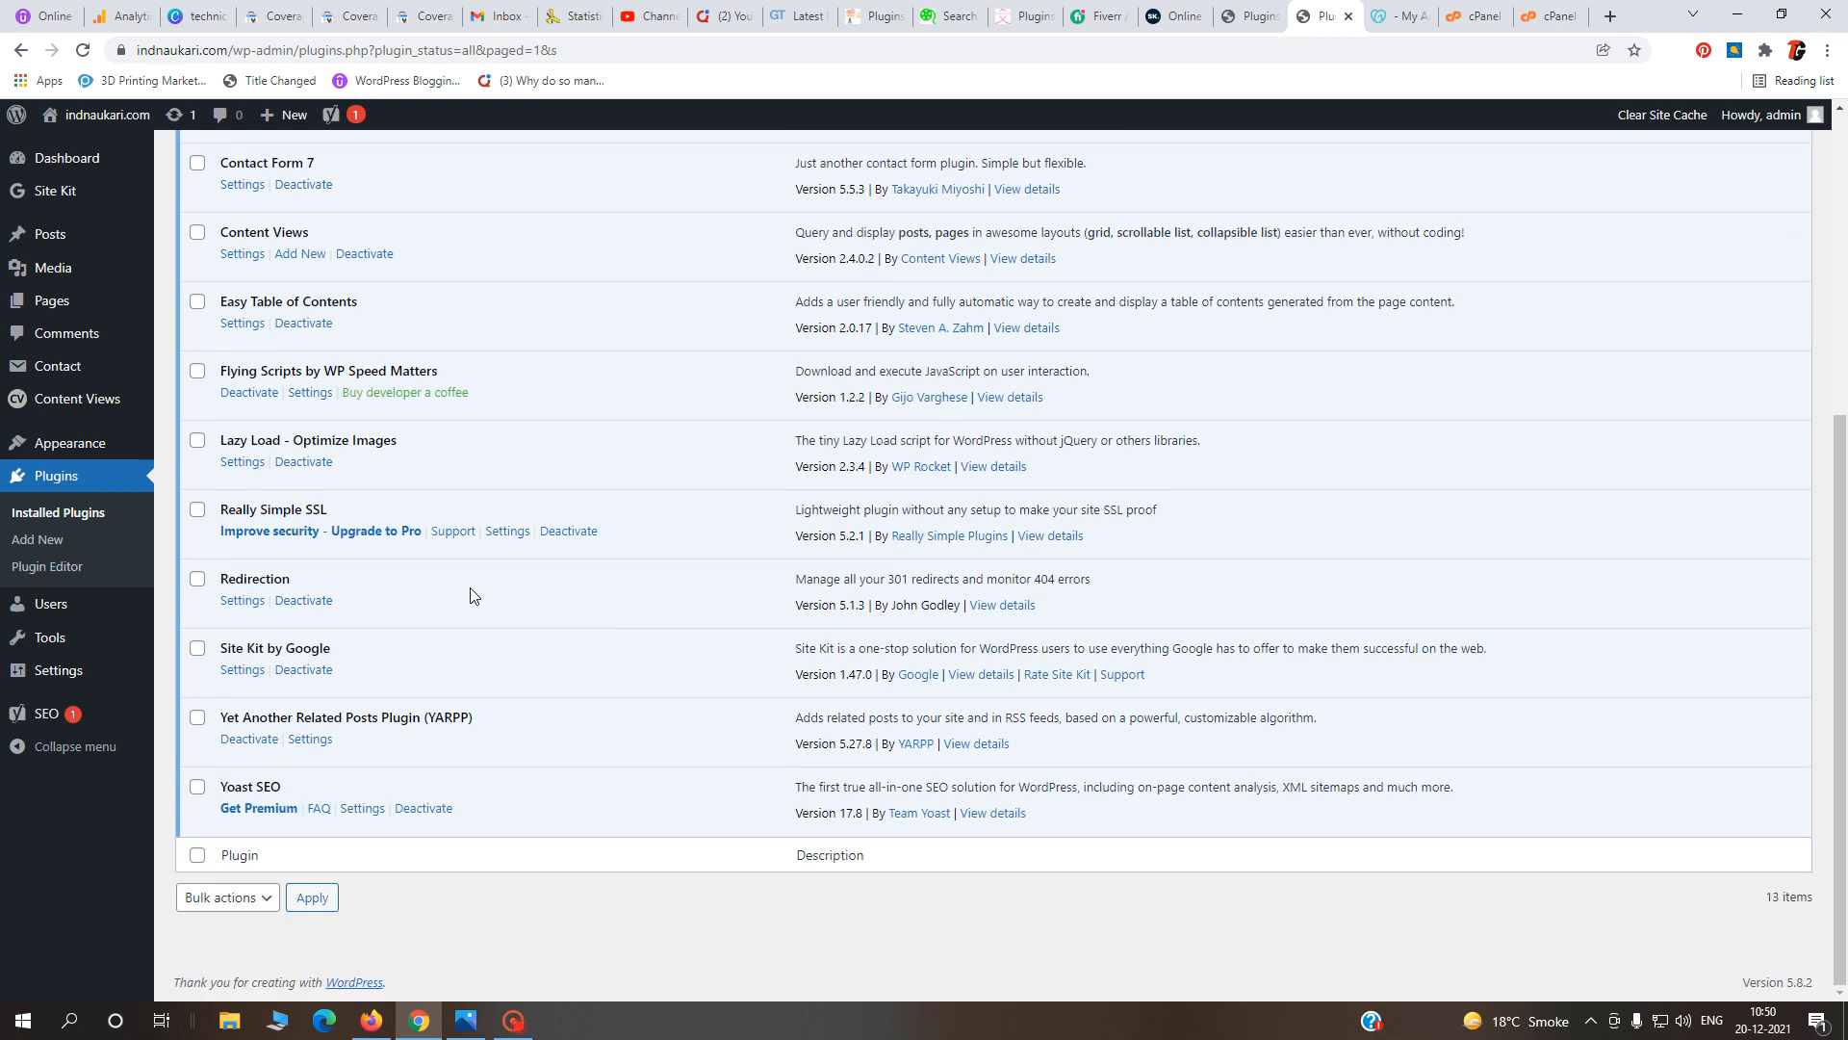
left_click(242, 600)
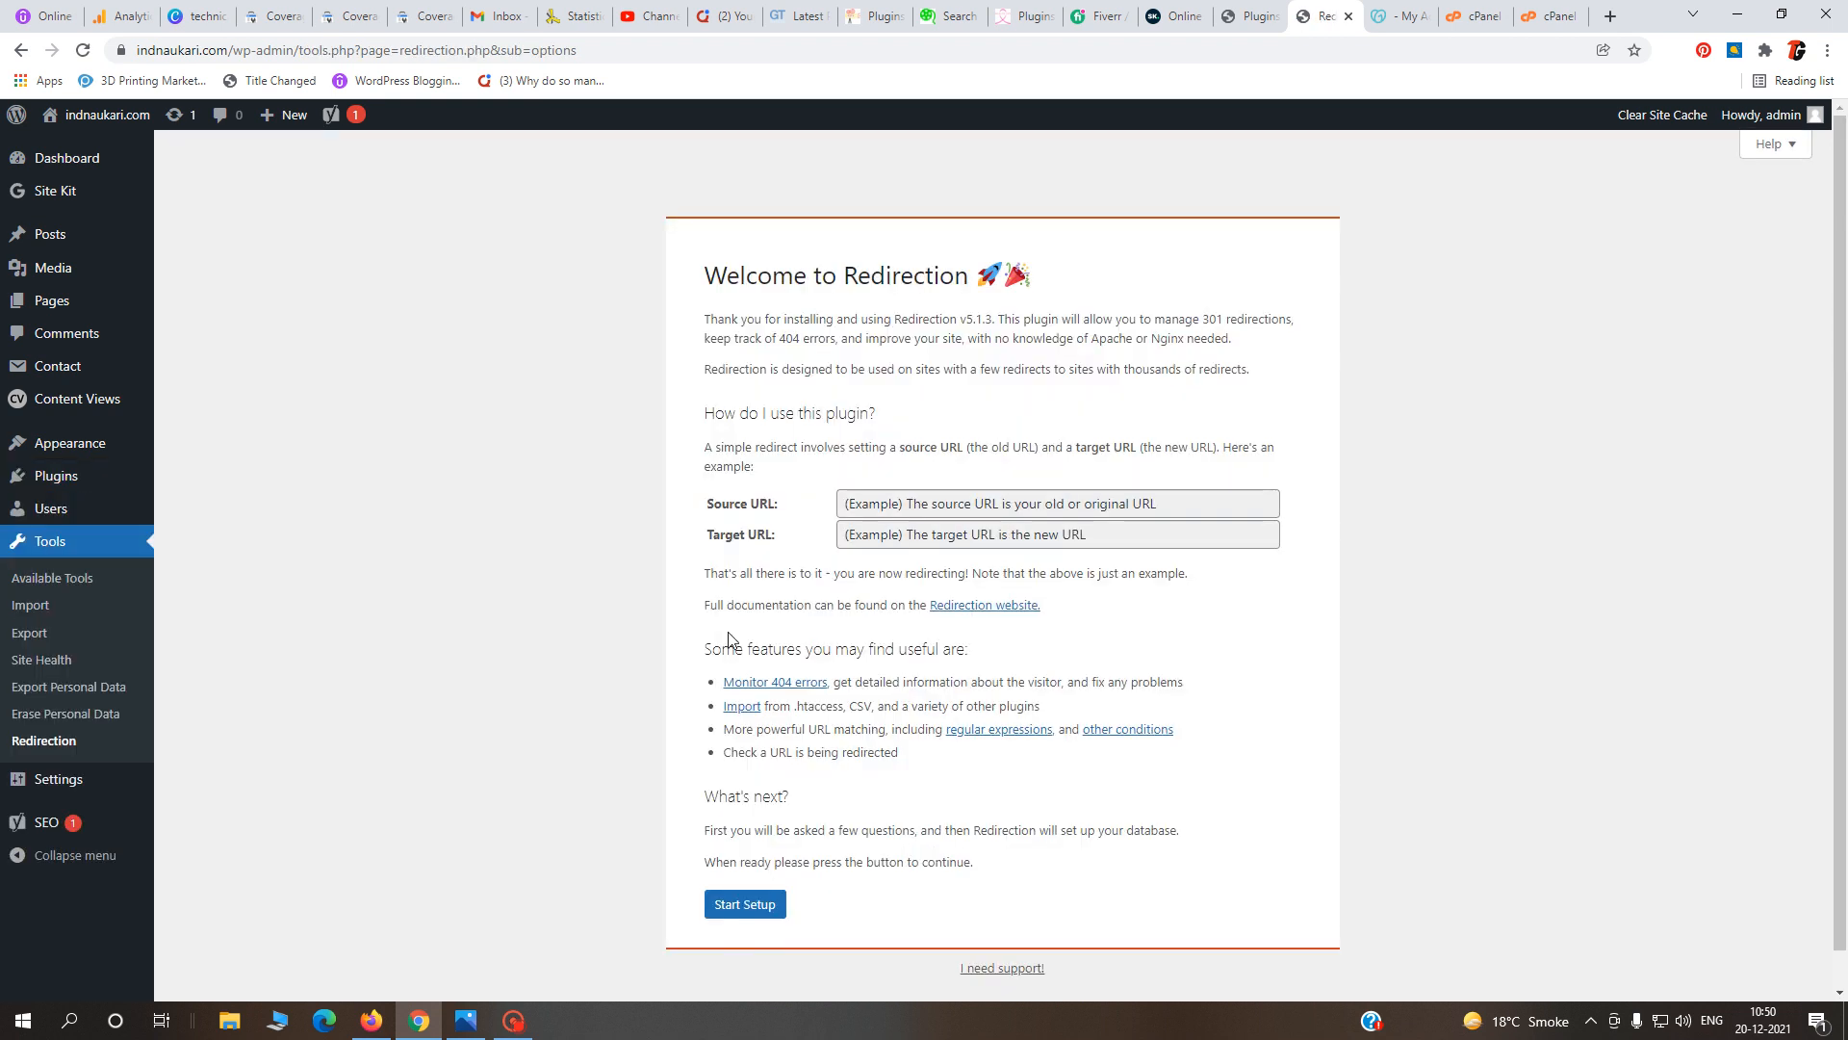
left_click(741, 910)
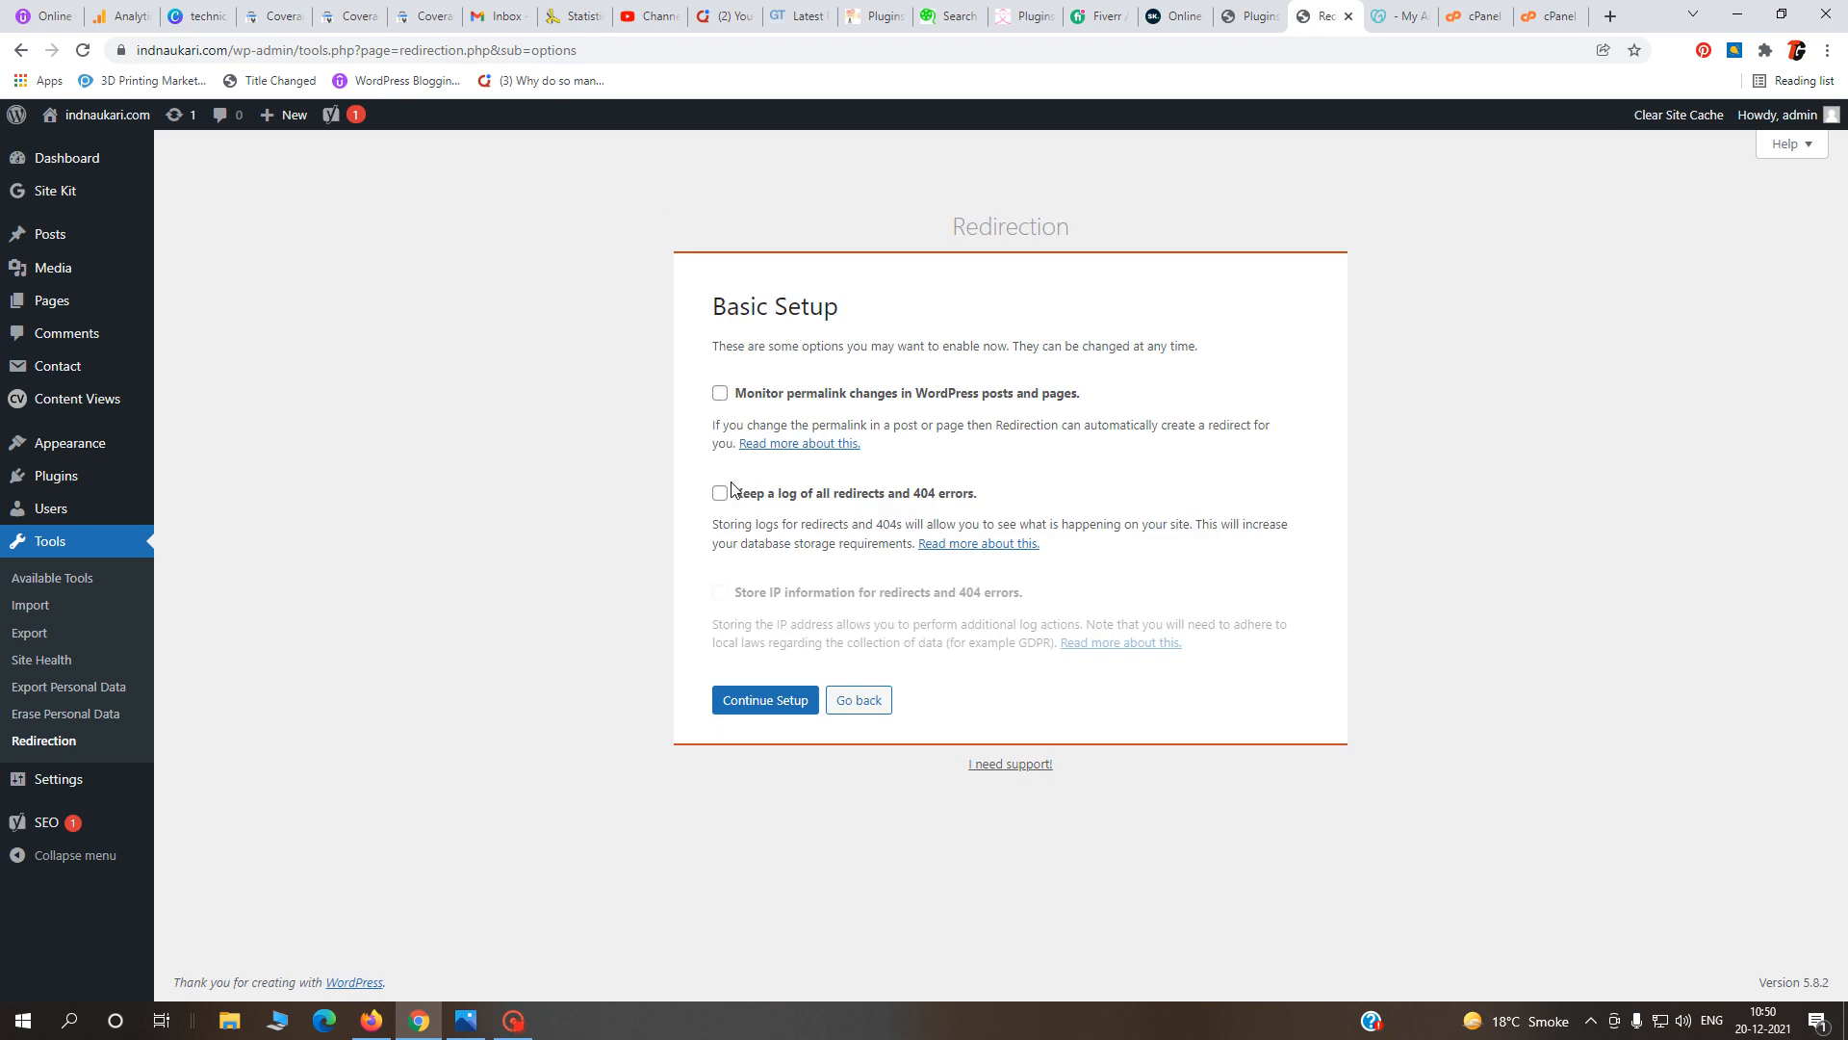
left_click(768, 701)
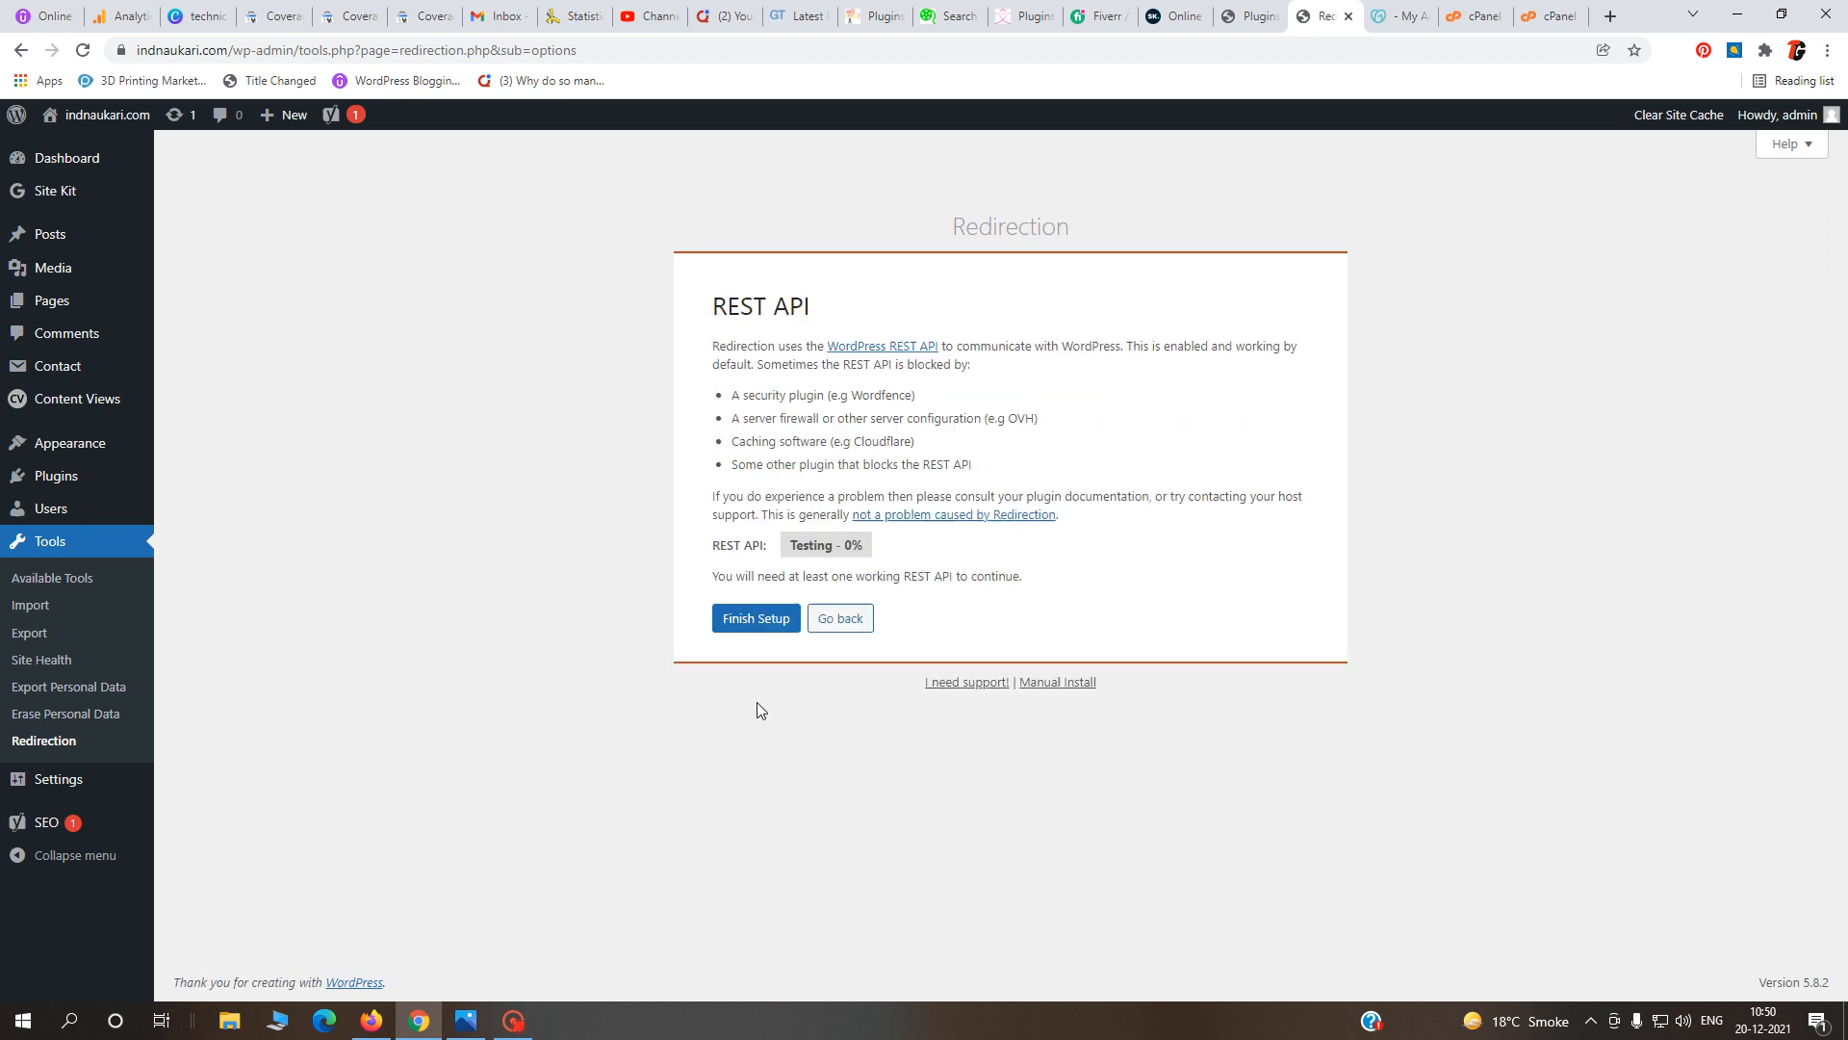
left_click(761, 618)
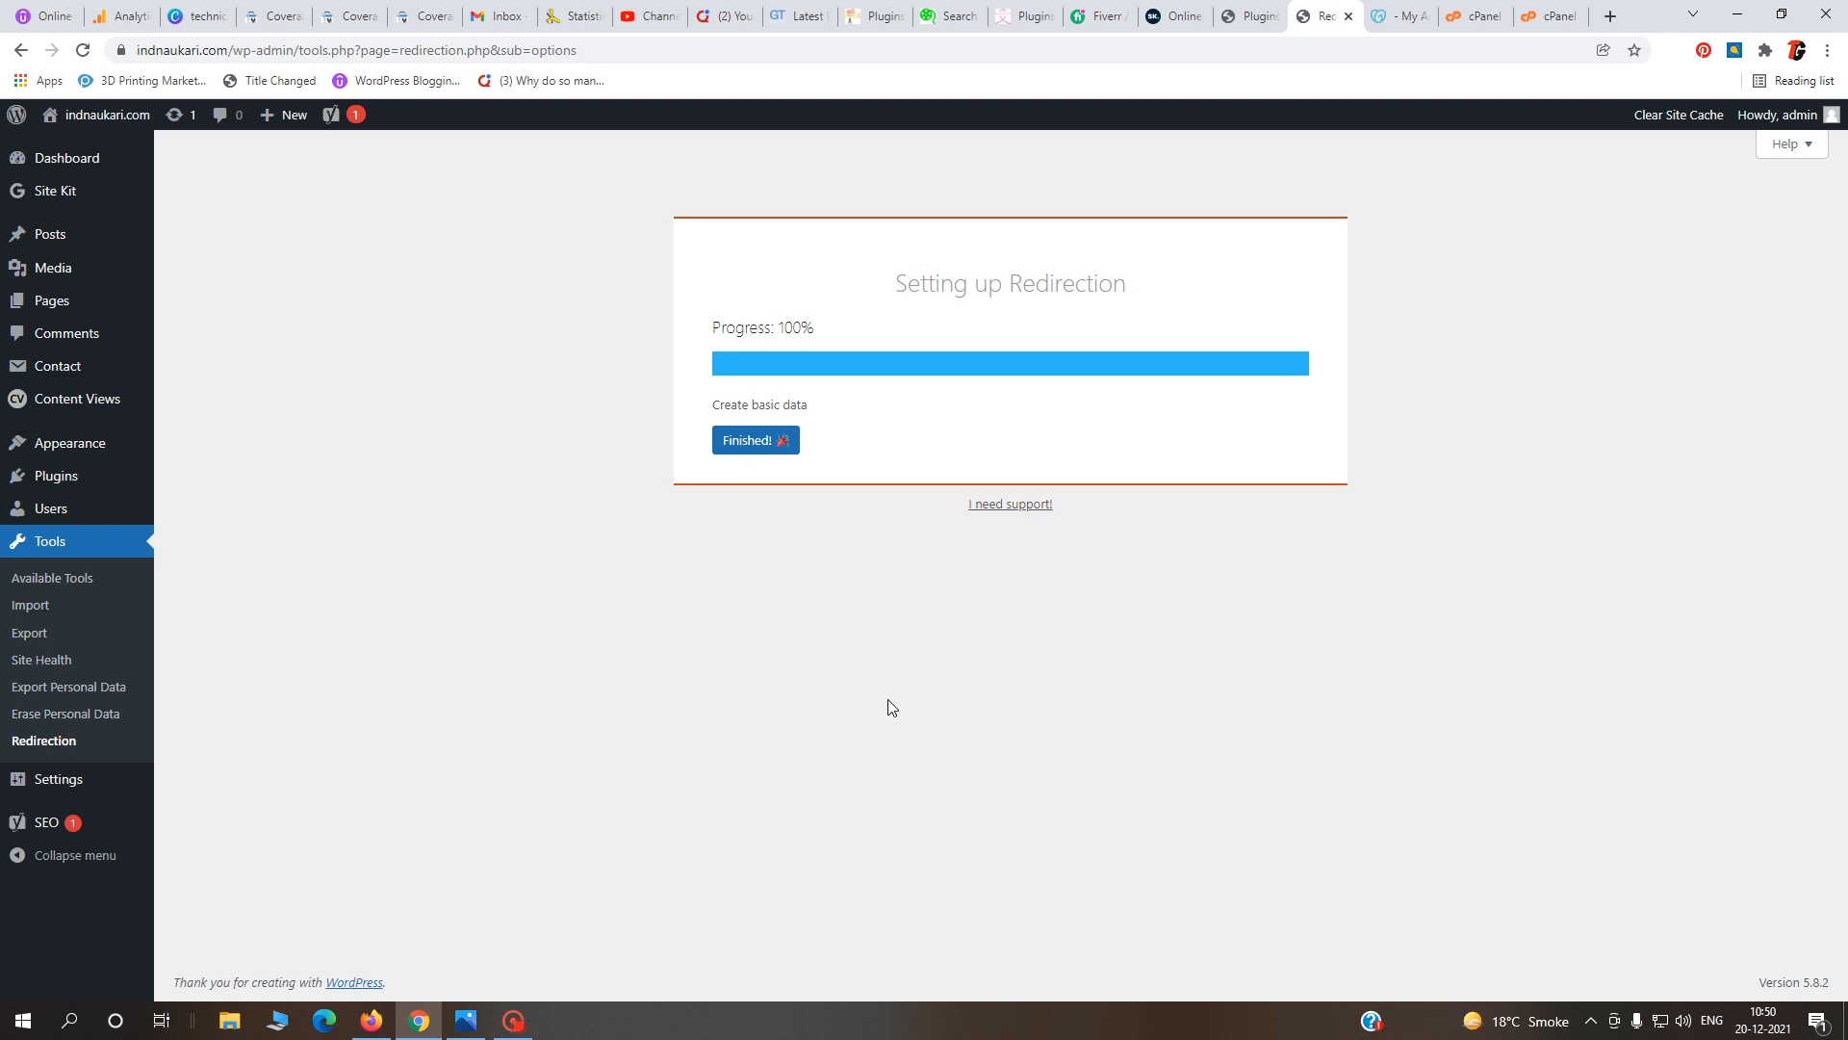
left_click(759, 442)
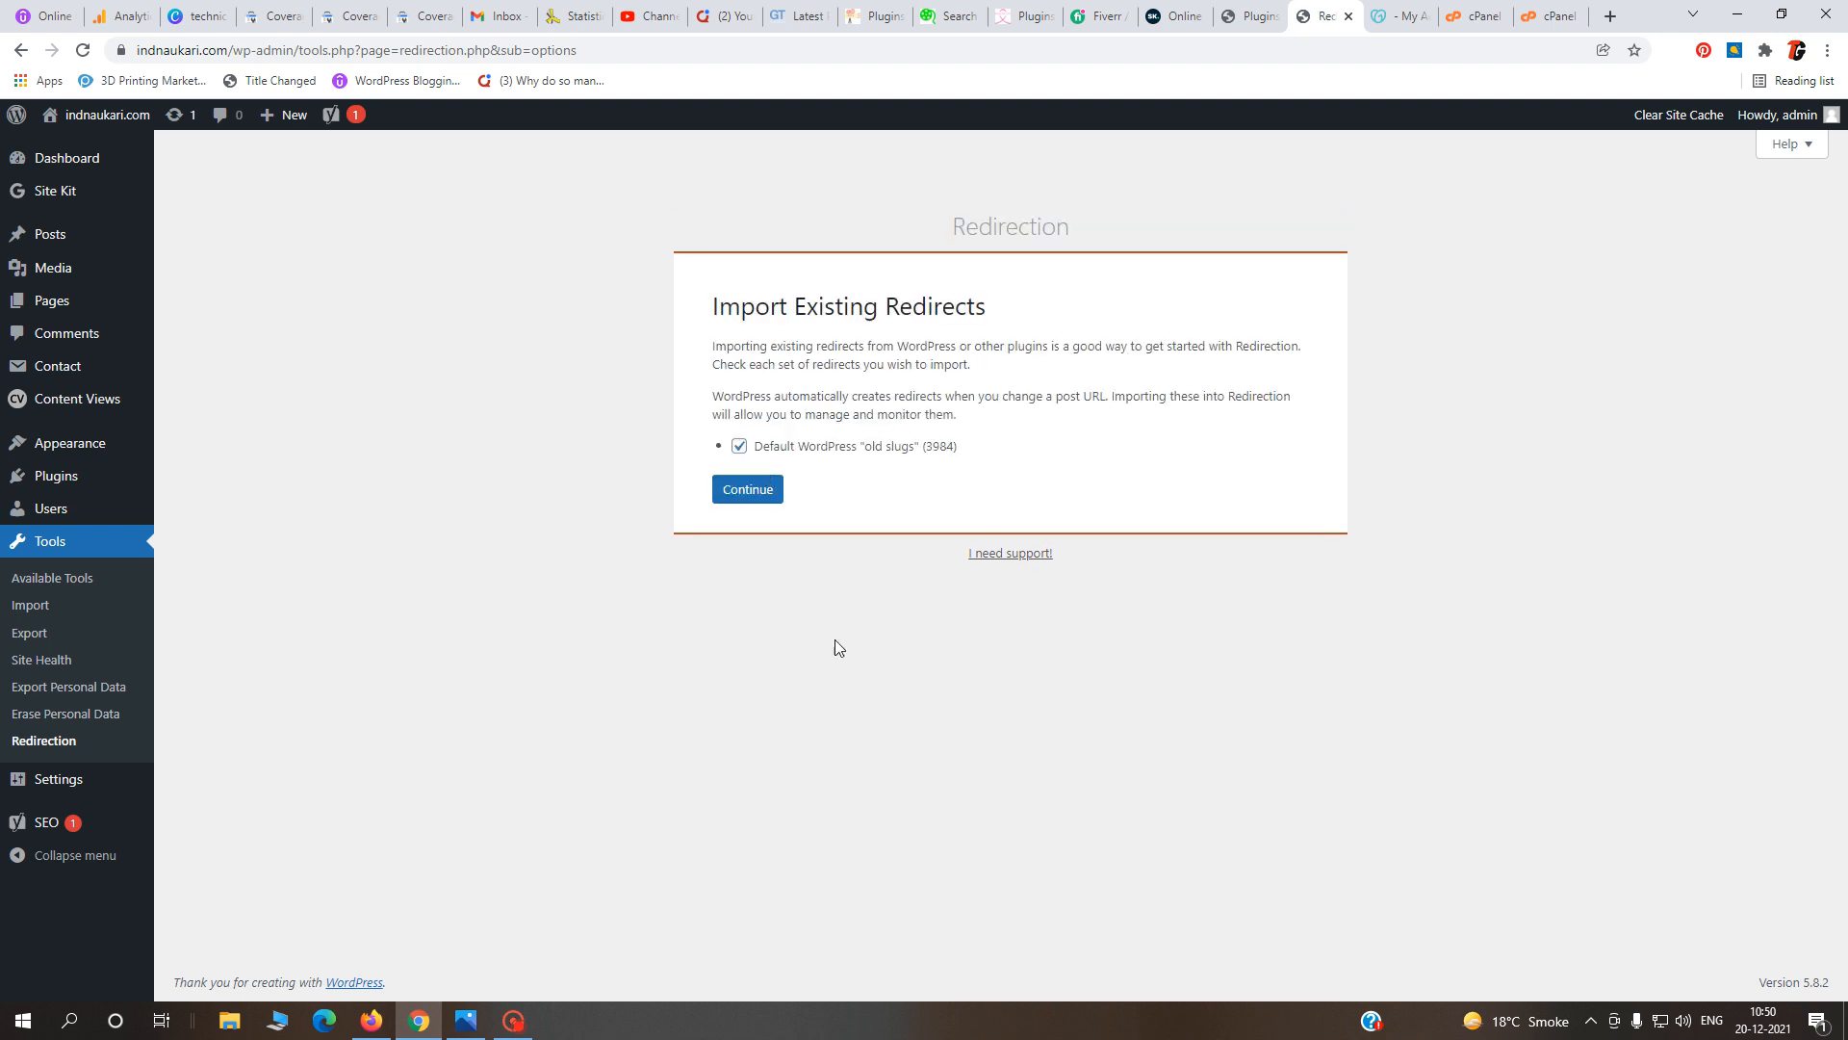
left_click(760, 494)
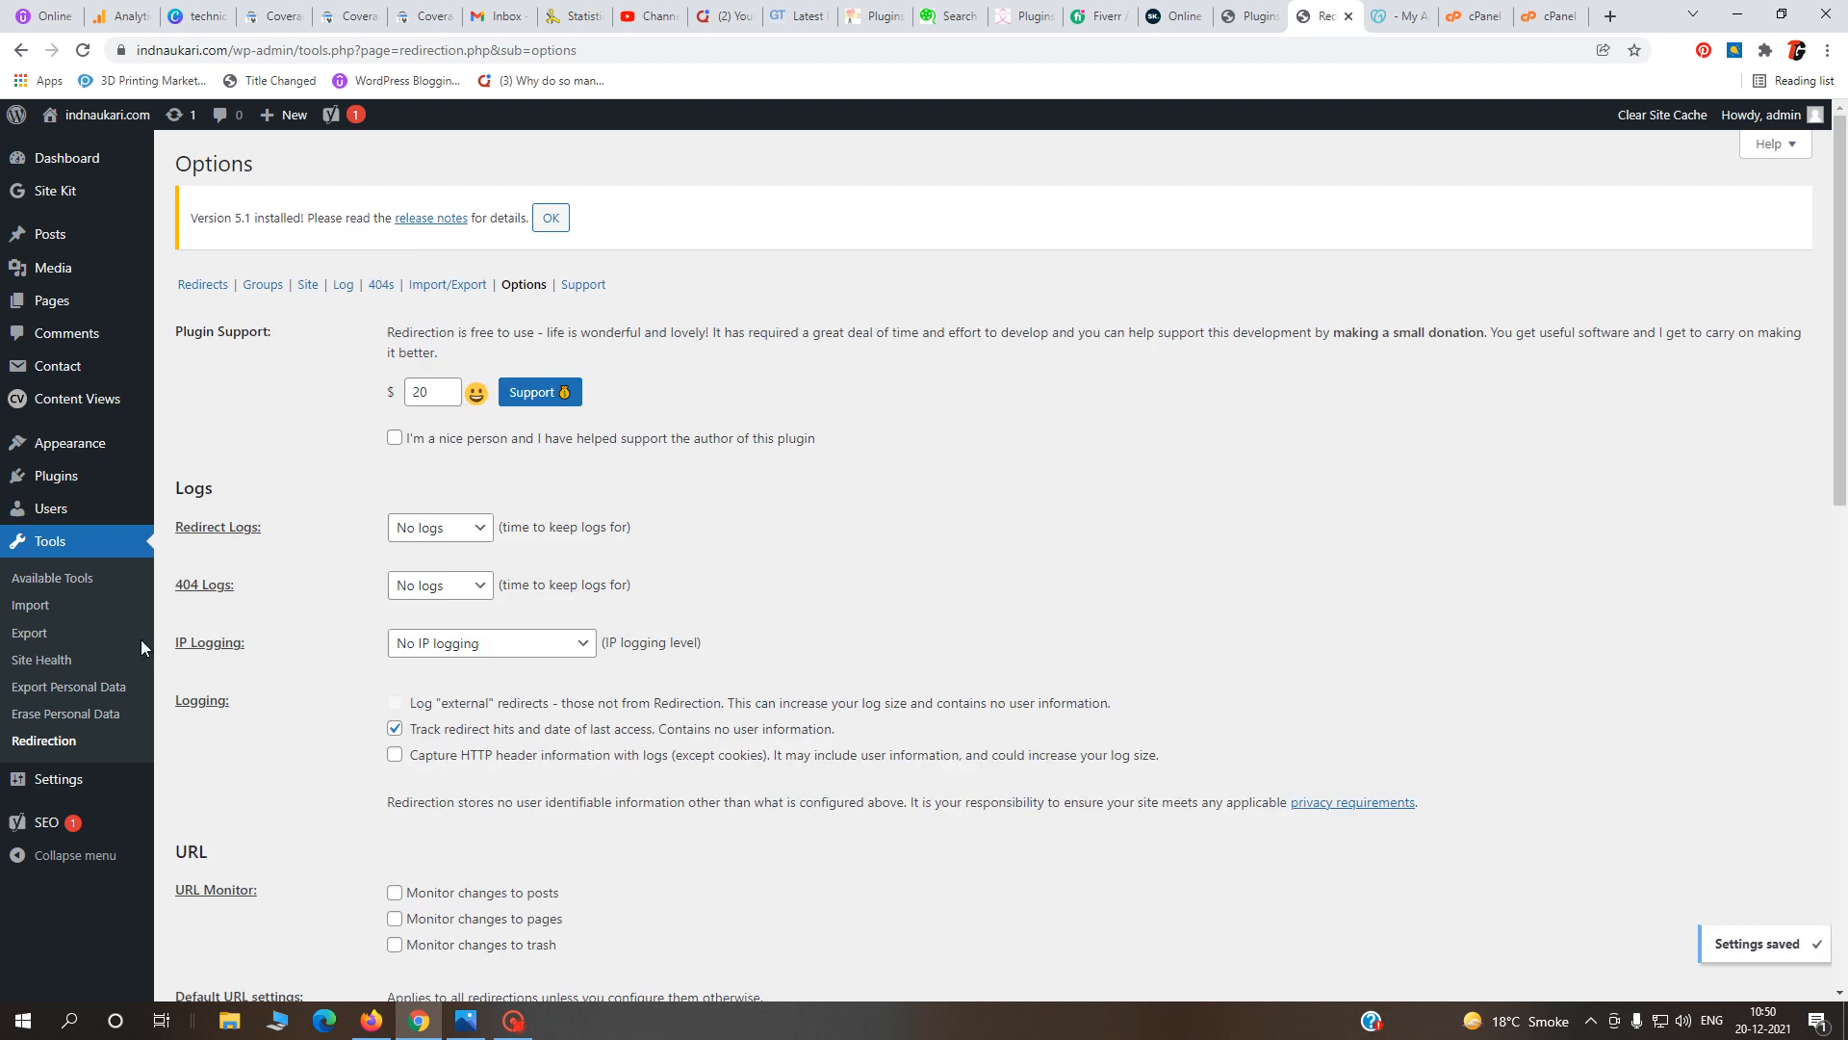
left_click(35, 607)
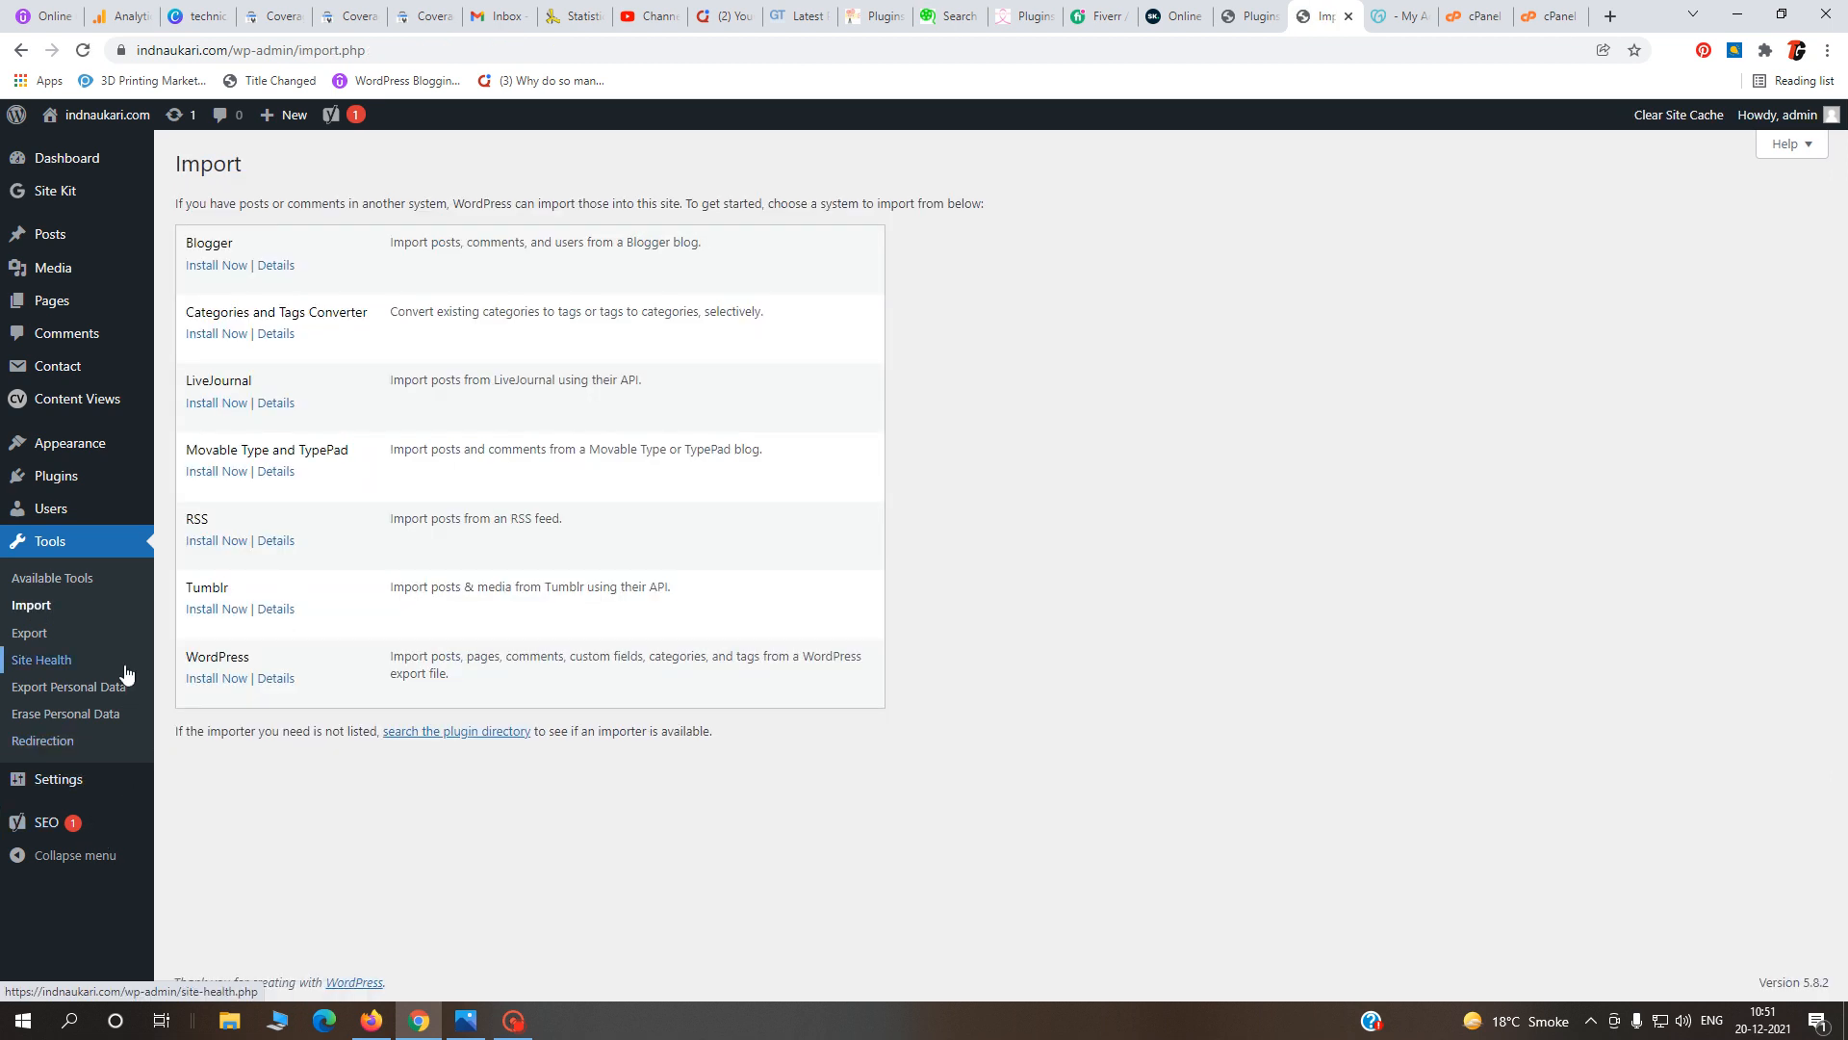
mouse_move(74, 479)
left_click(254, 485)
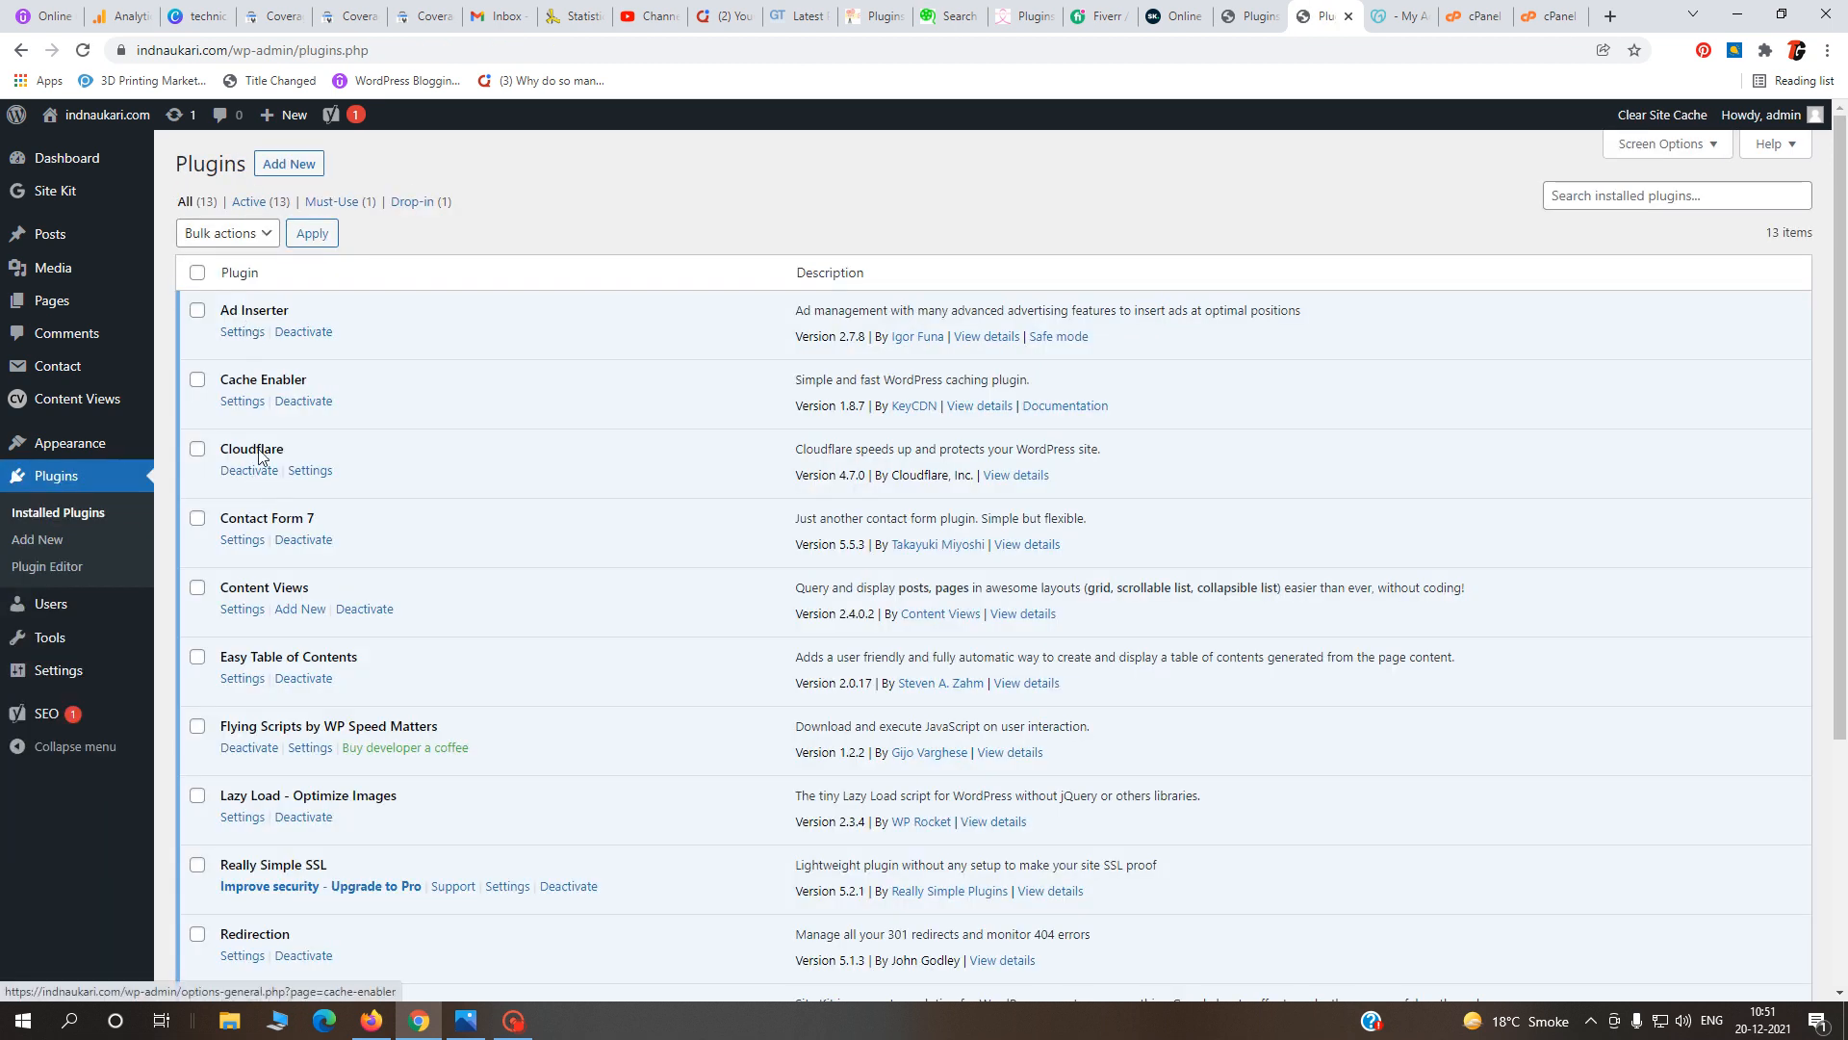
scroll(289, 626, "down", 4)
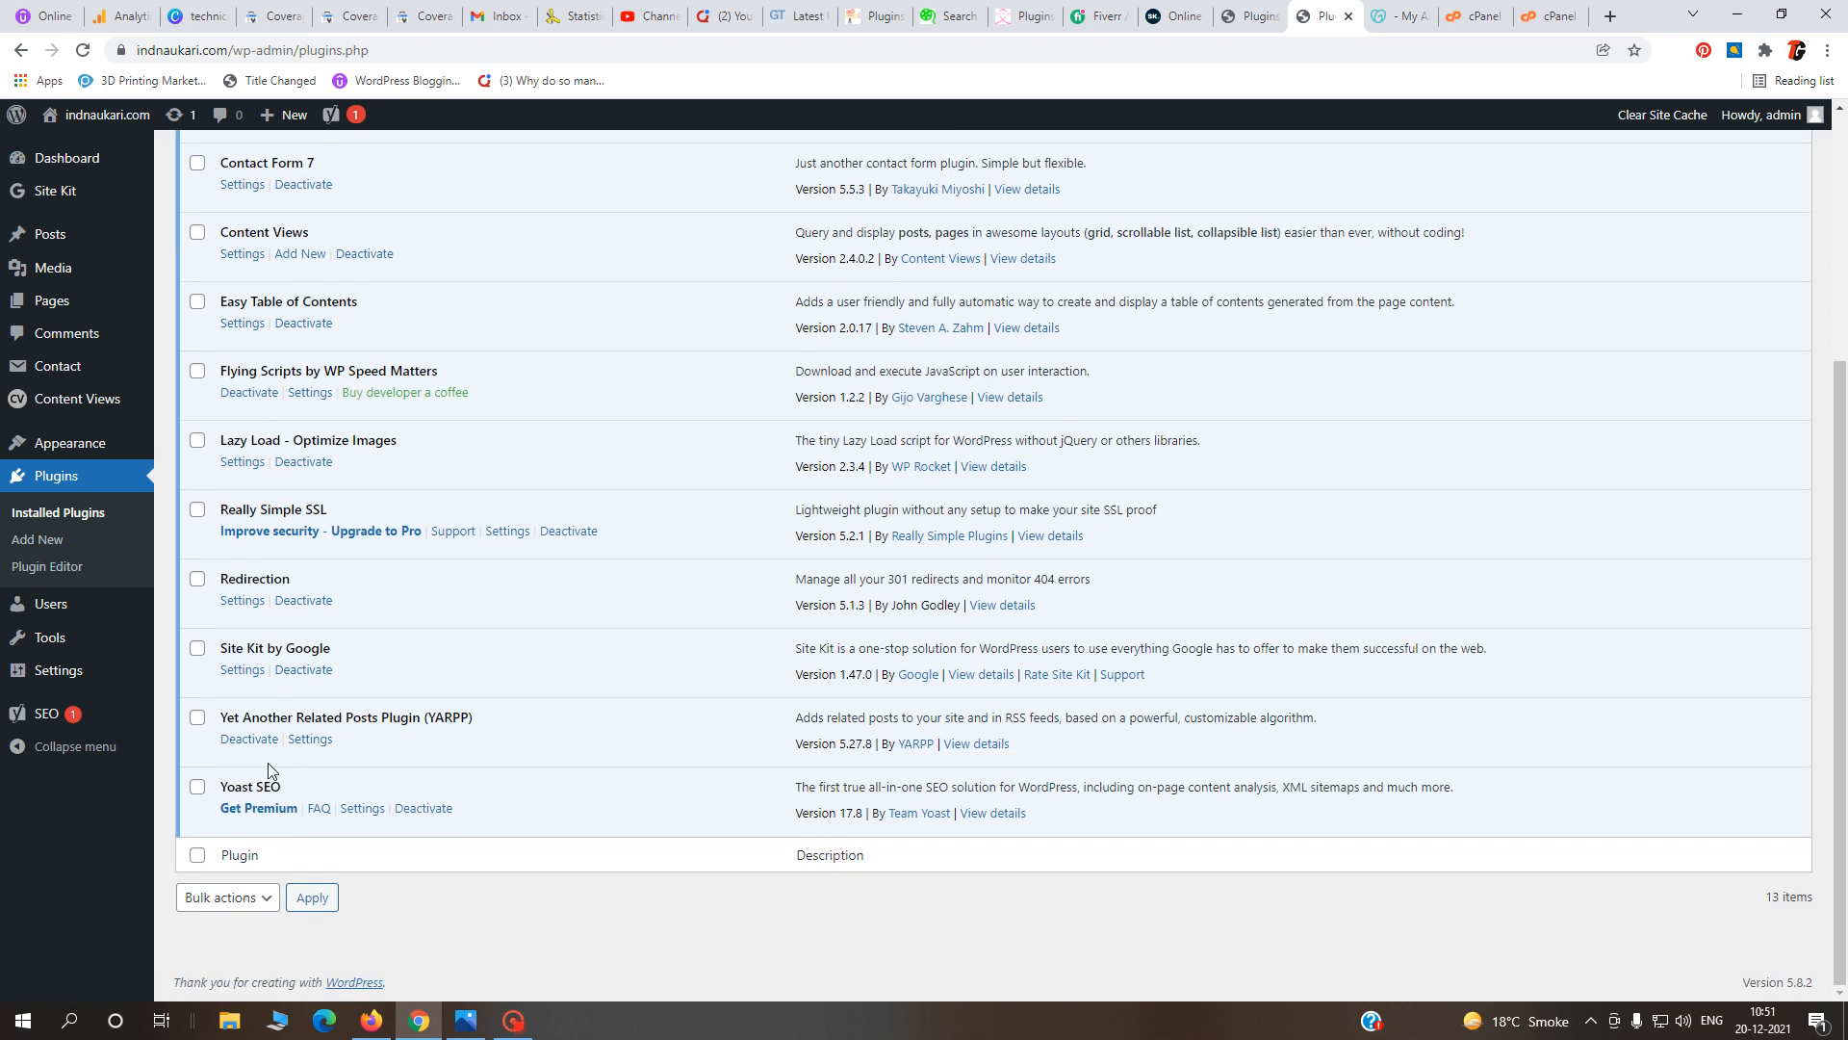
left_click(242, 601)
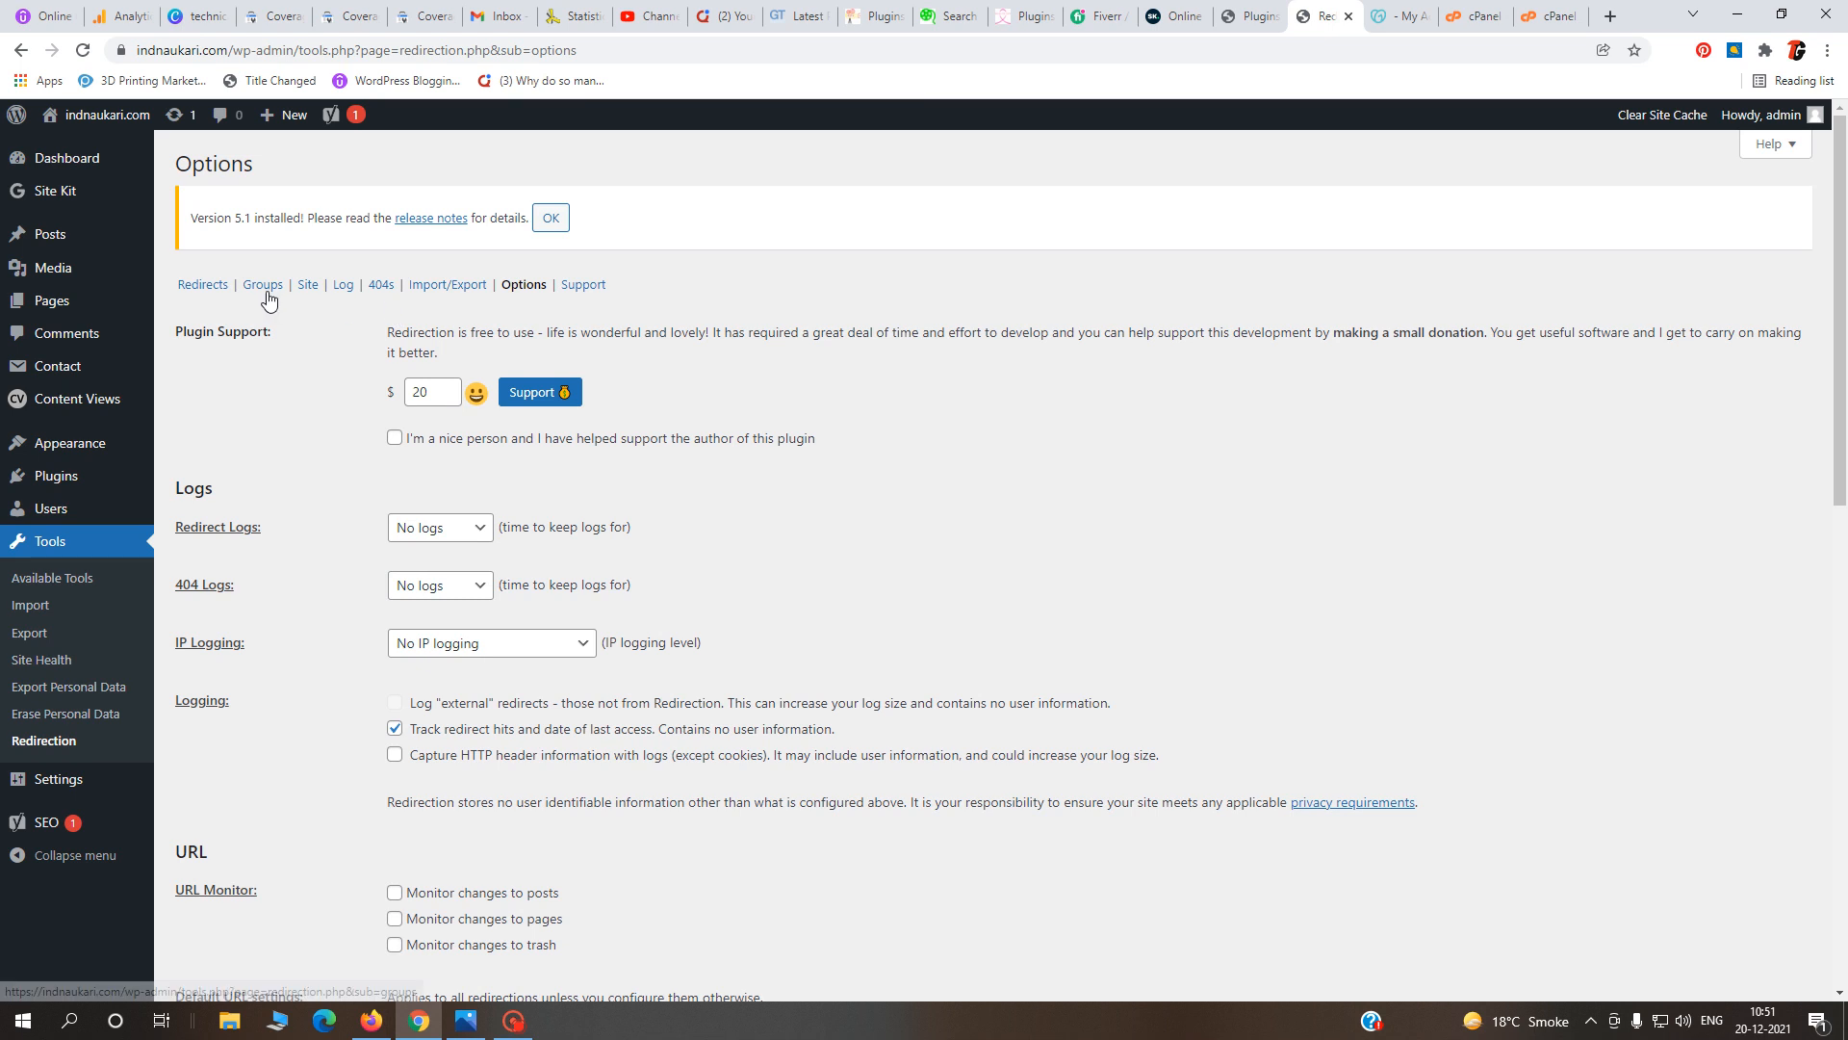
- Review Redirection's list of existing redirects and dismiss the version 5.1 release notice
left_click(203, 289)
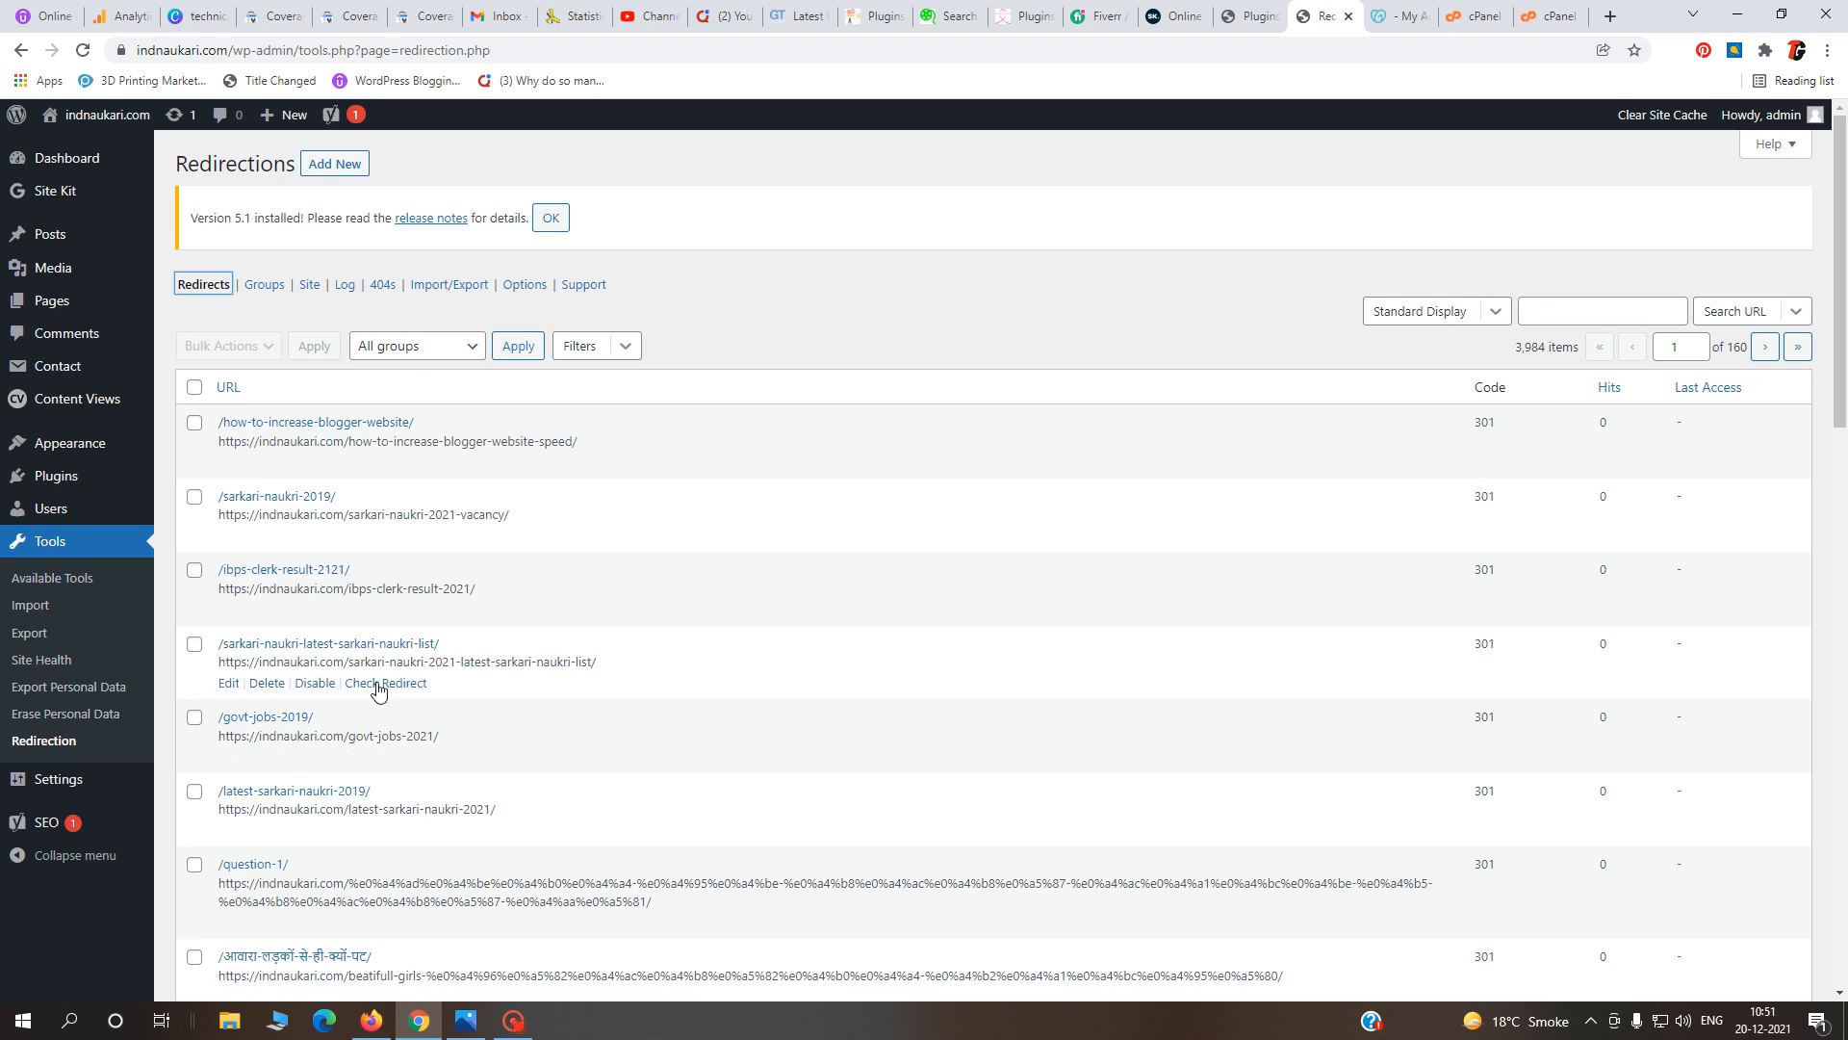
scroll(424, 884, "down", 13)
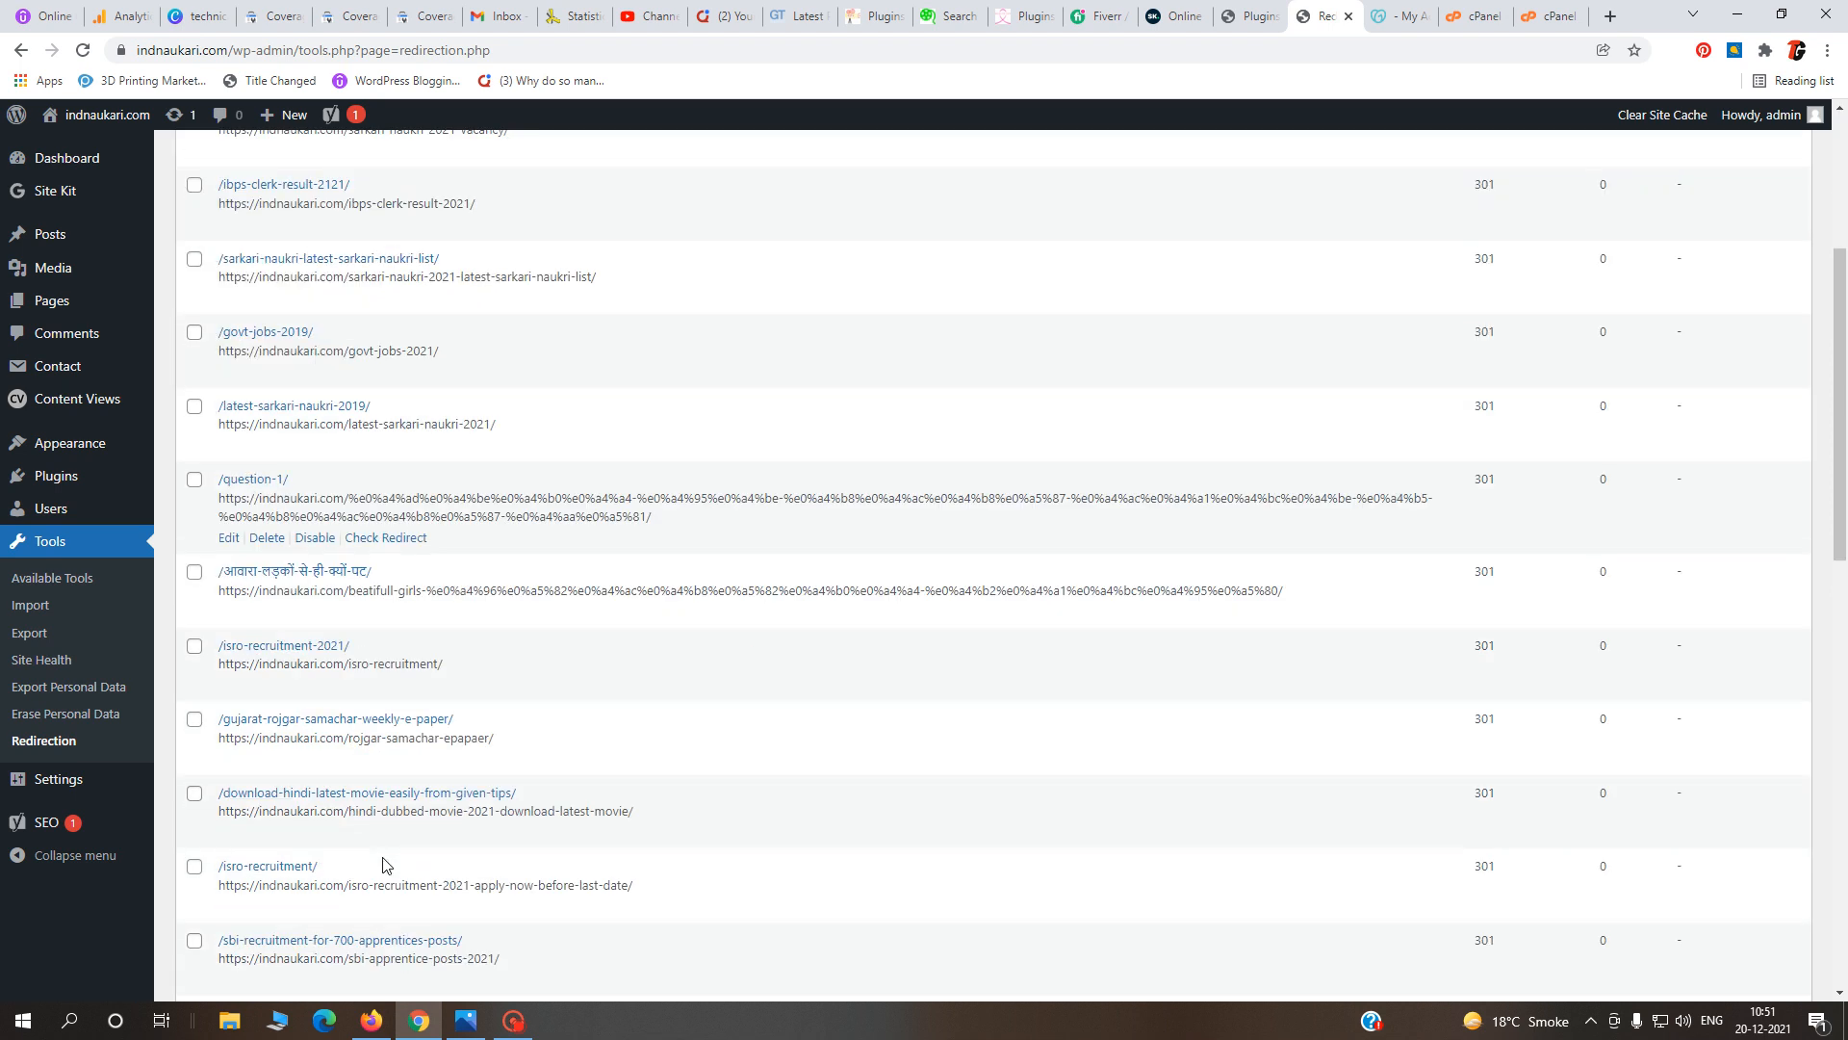
scroll(425, 885, "up", 20)
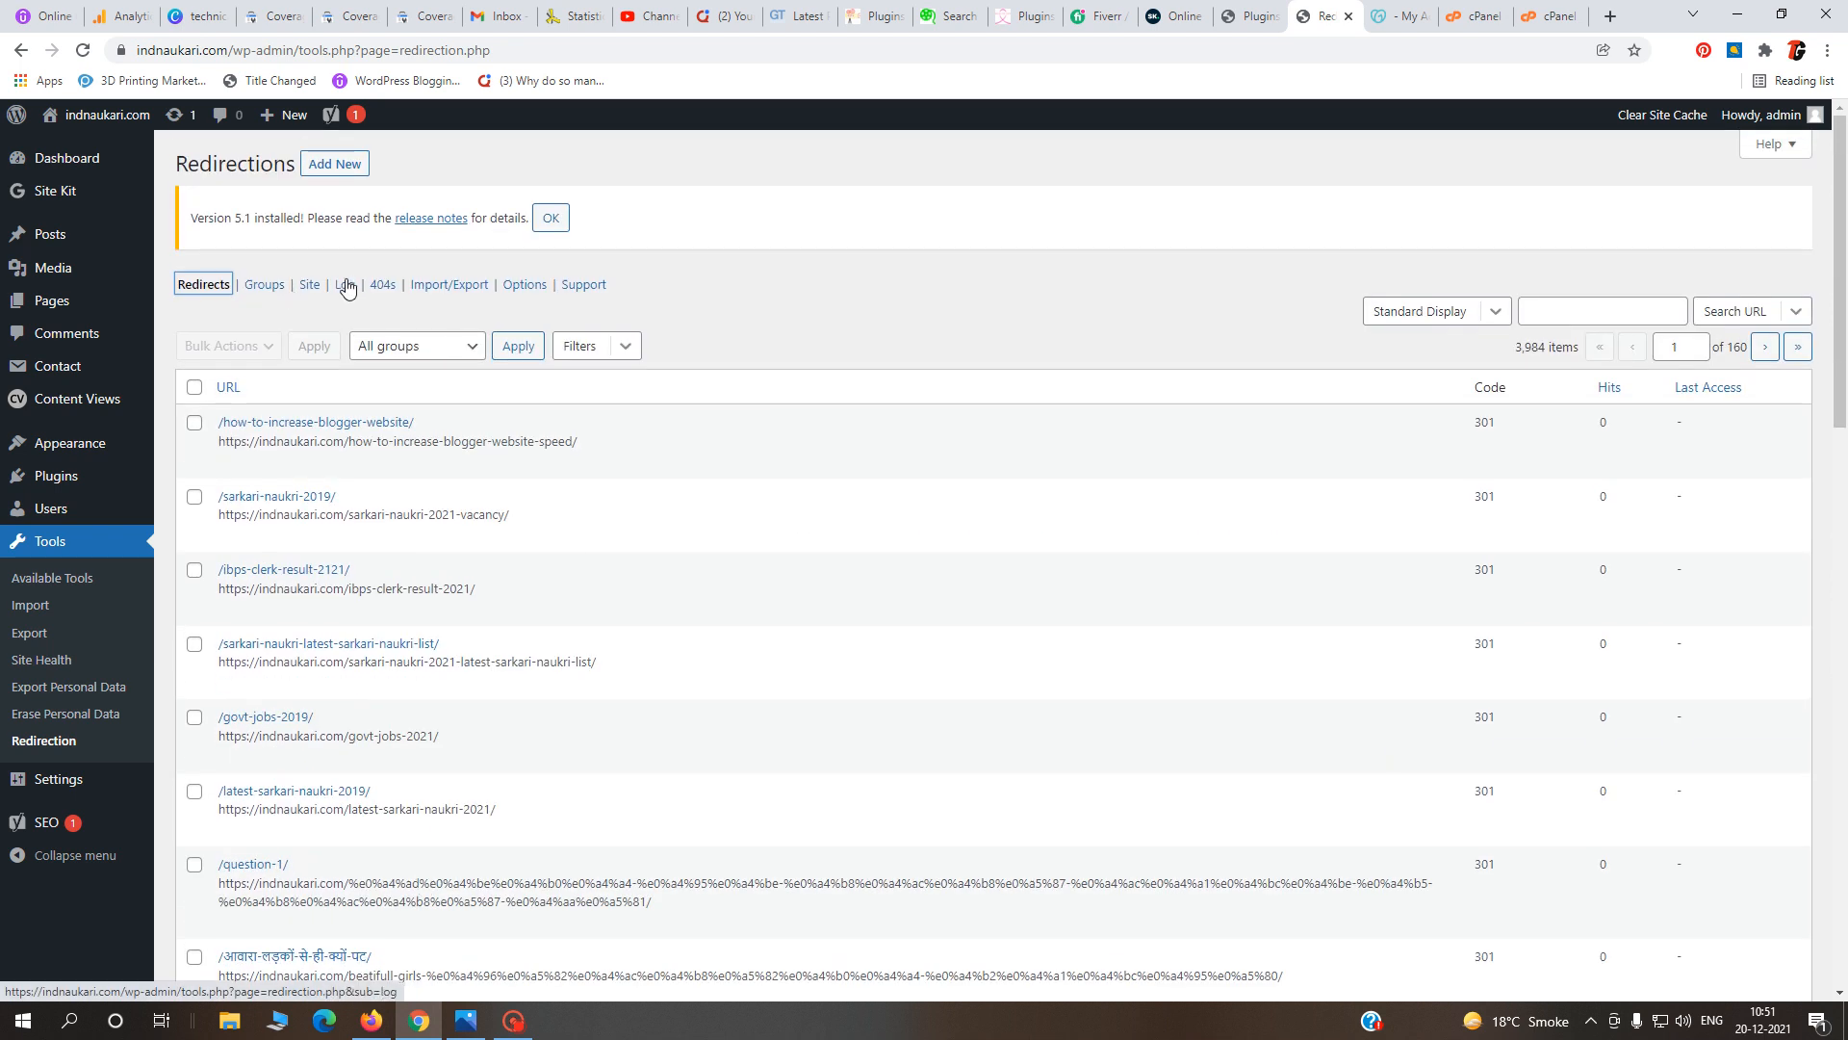
left_click(553, 219)
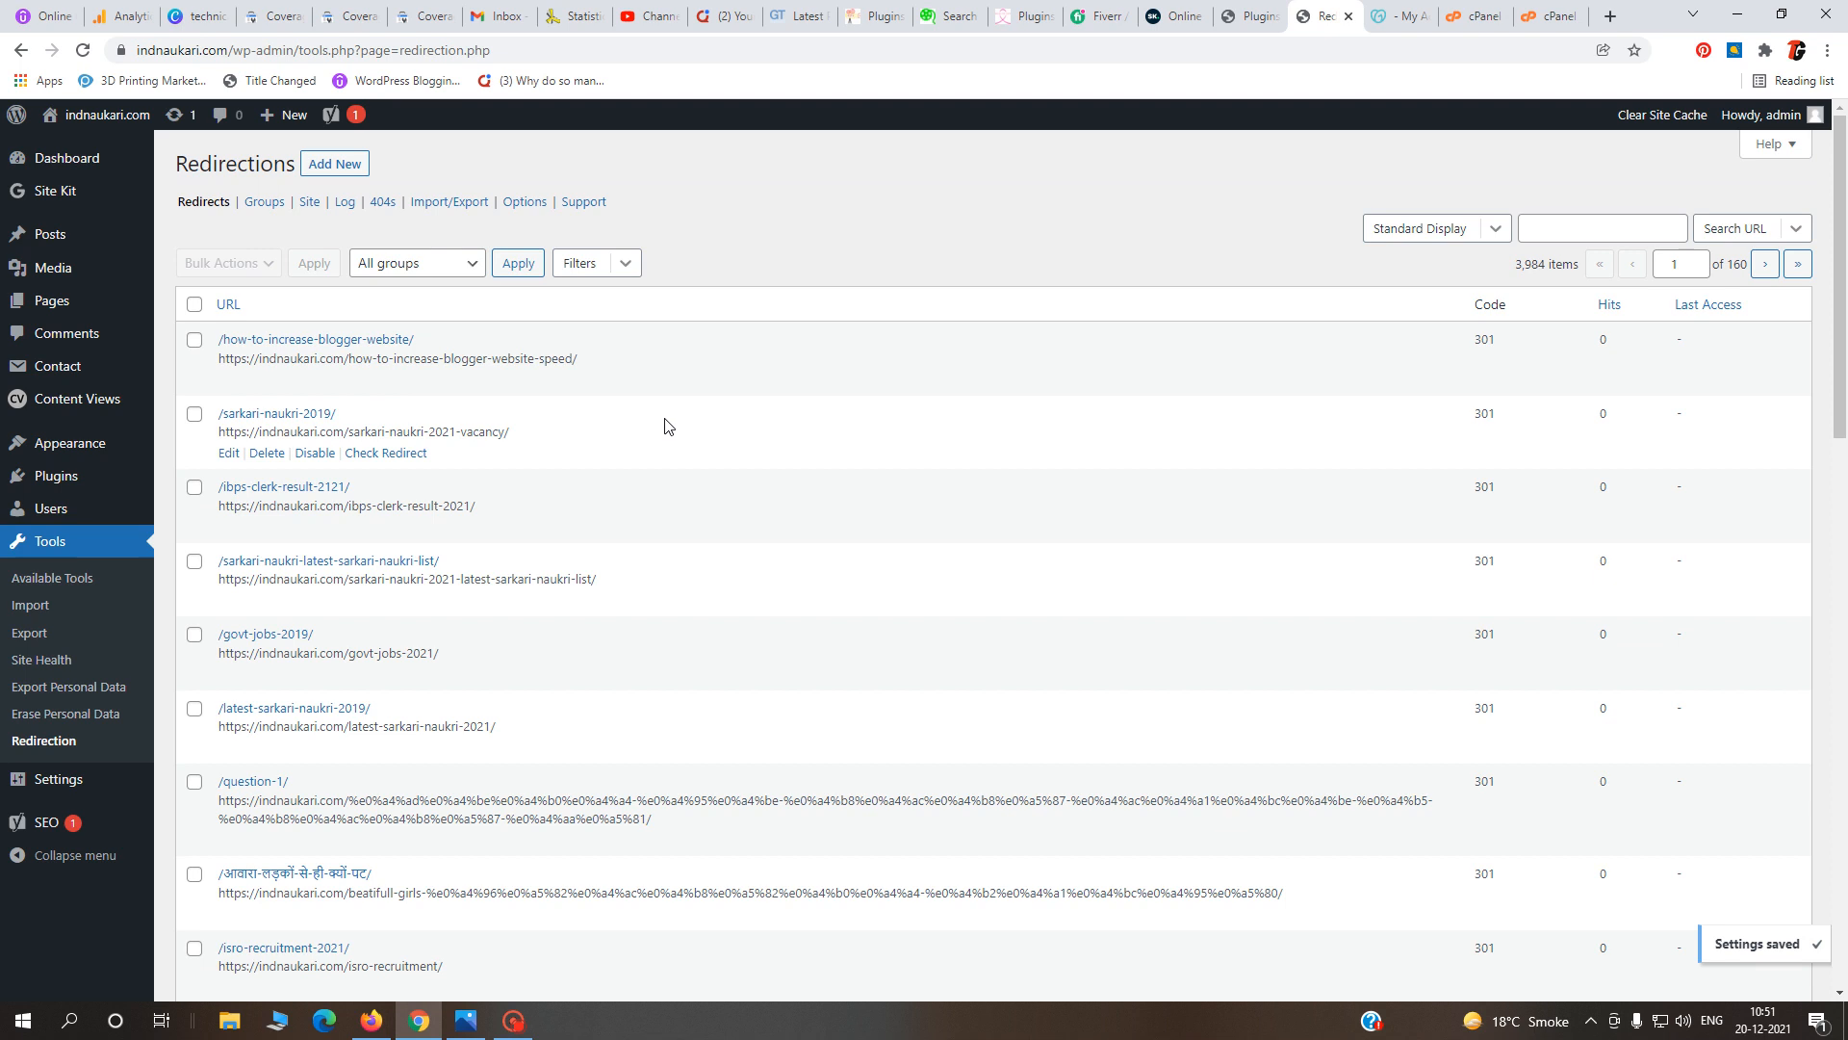
left_click(334, 163)
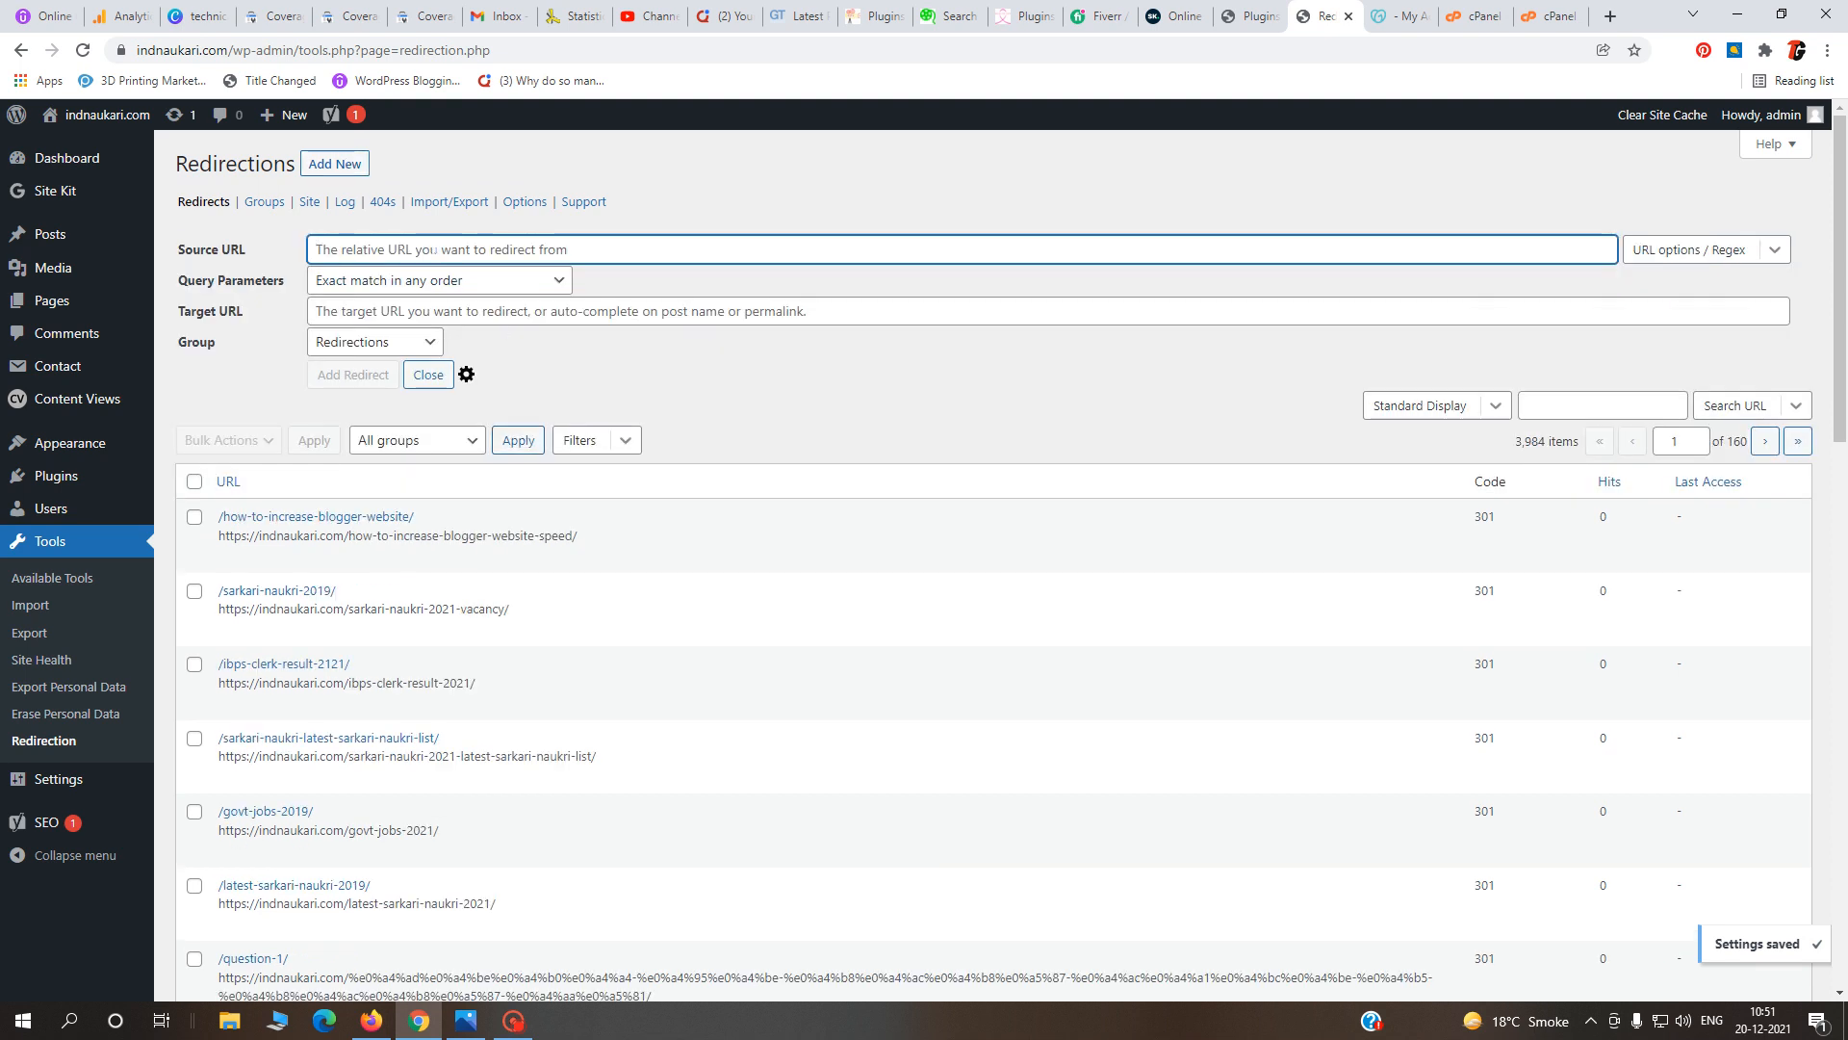
left_click(424, 16)
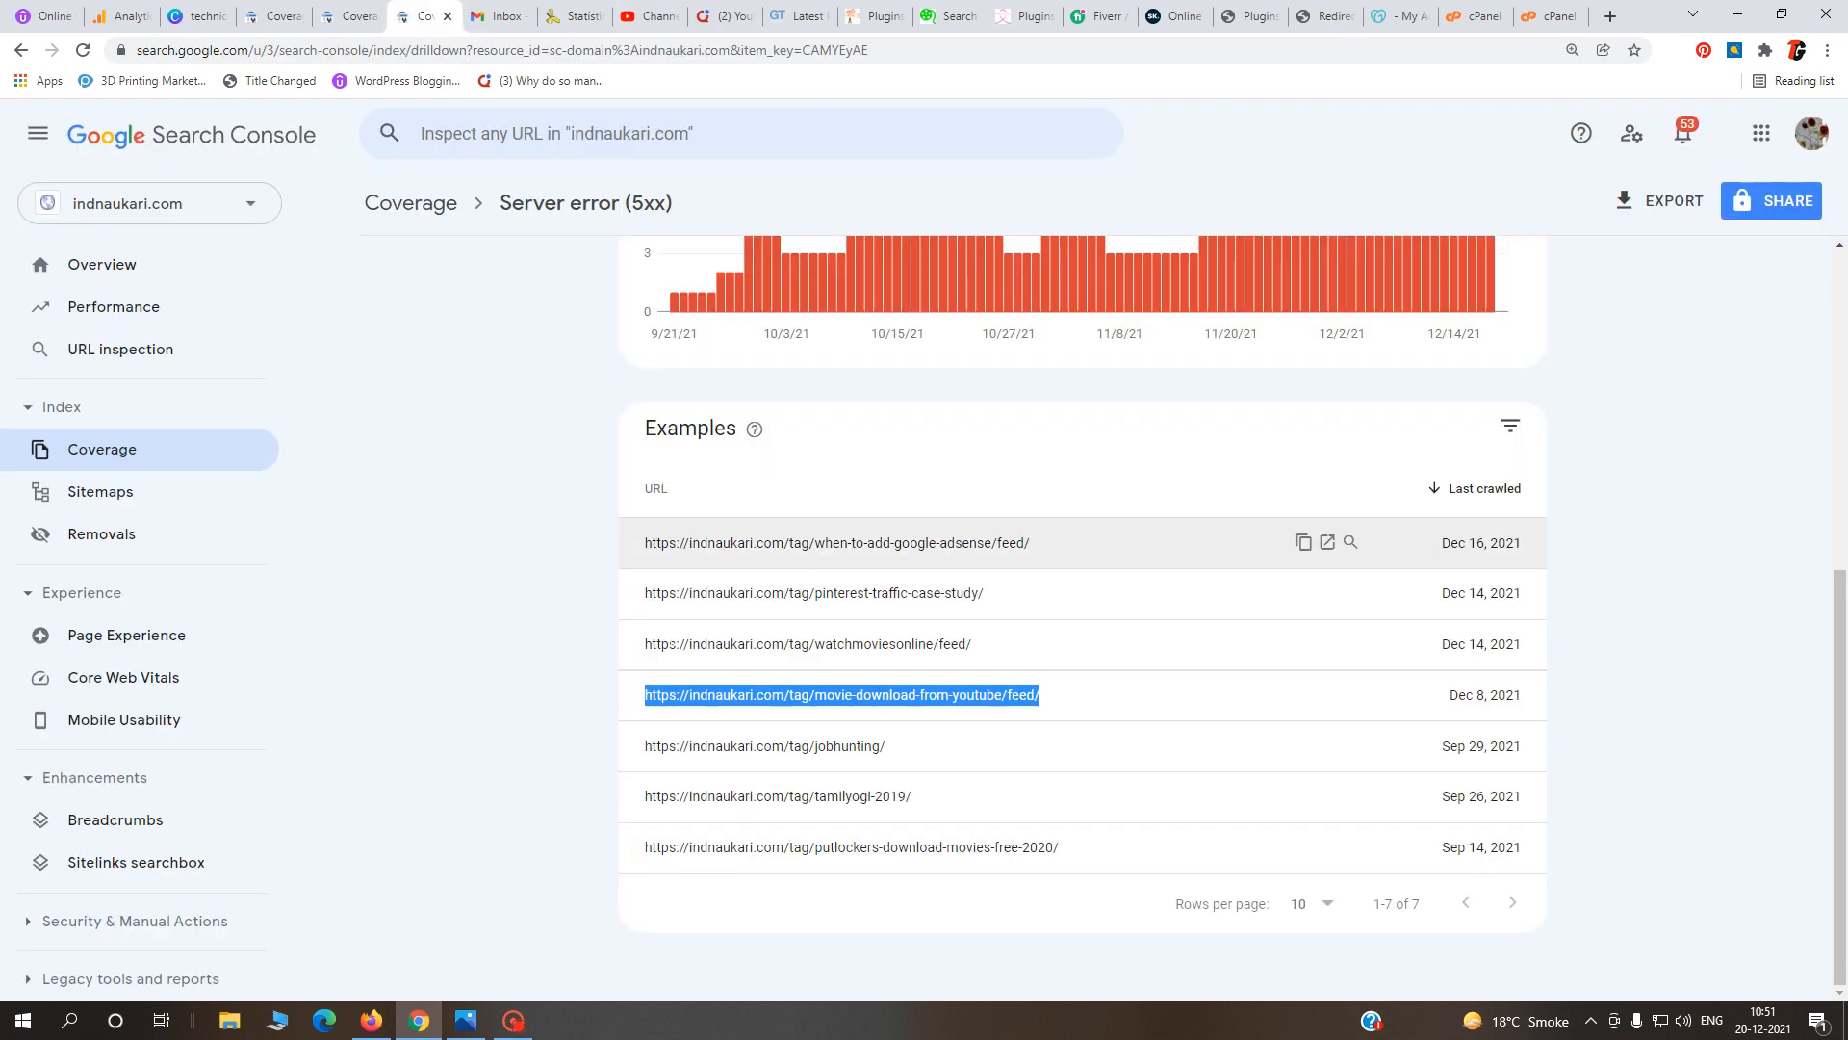
left_click_drag(1033, 547, 648, 560)
key("ctrl+c")
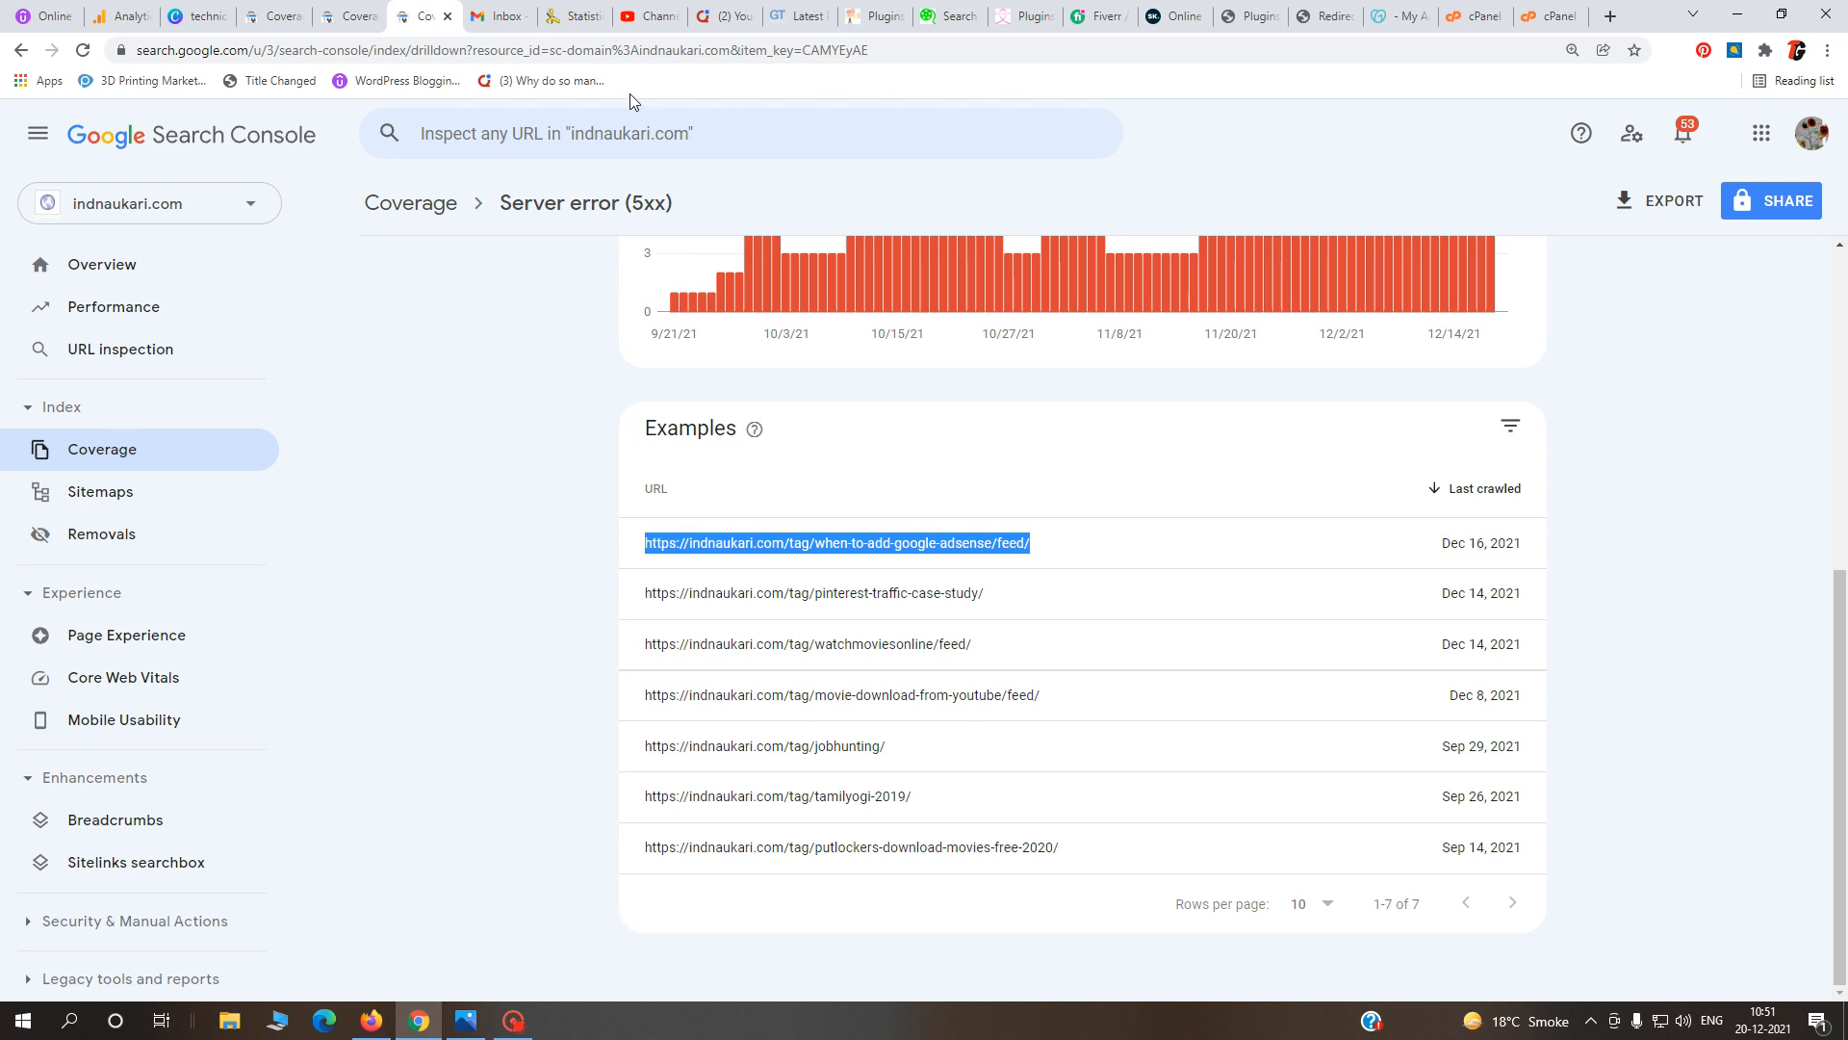
left_click(1326, 16)
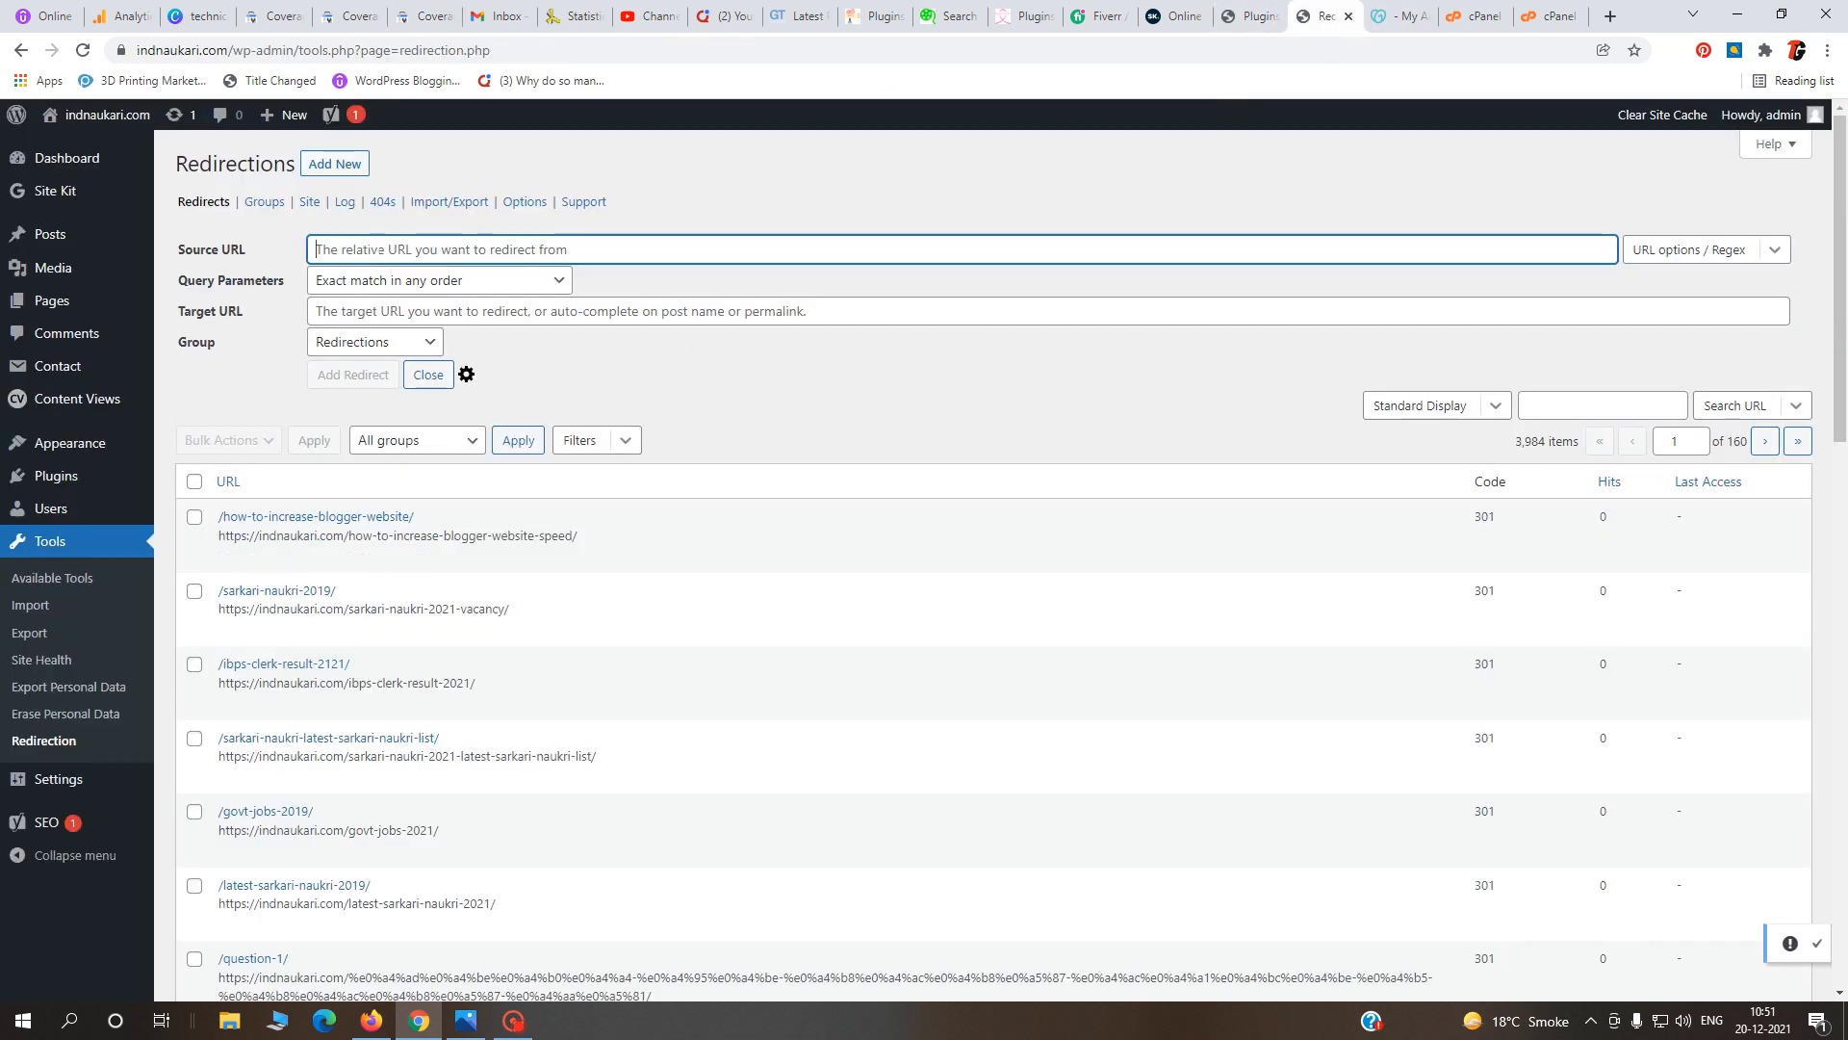
key("ctrl+v")
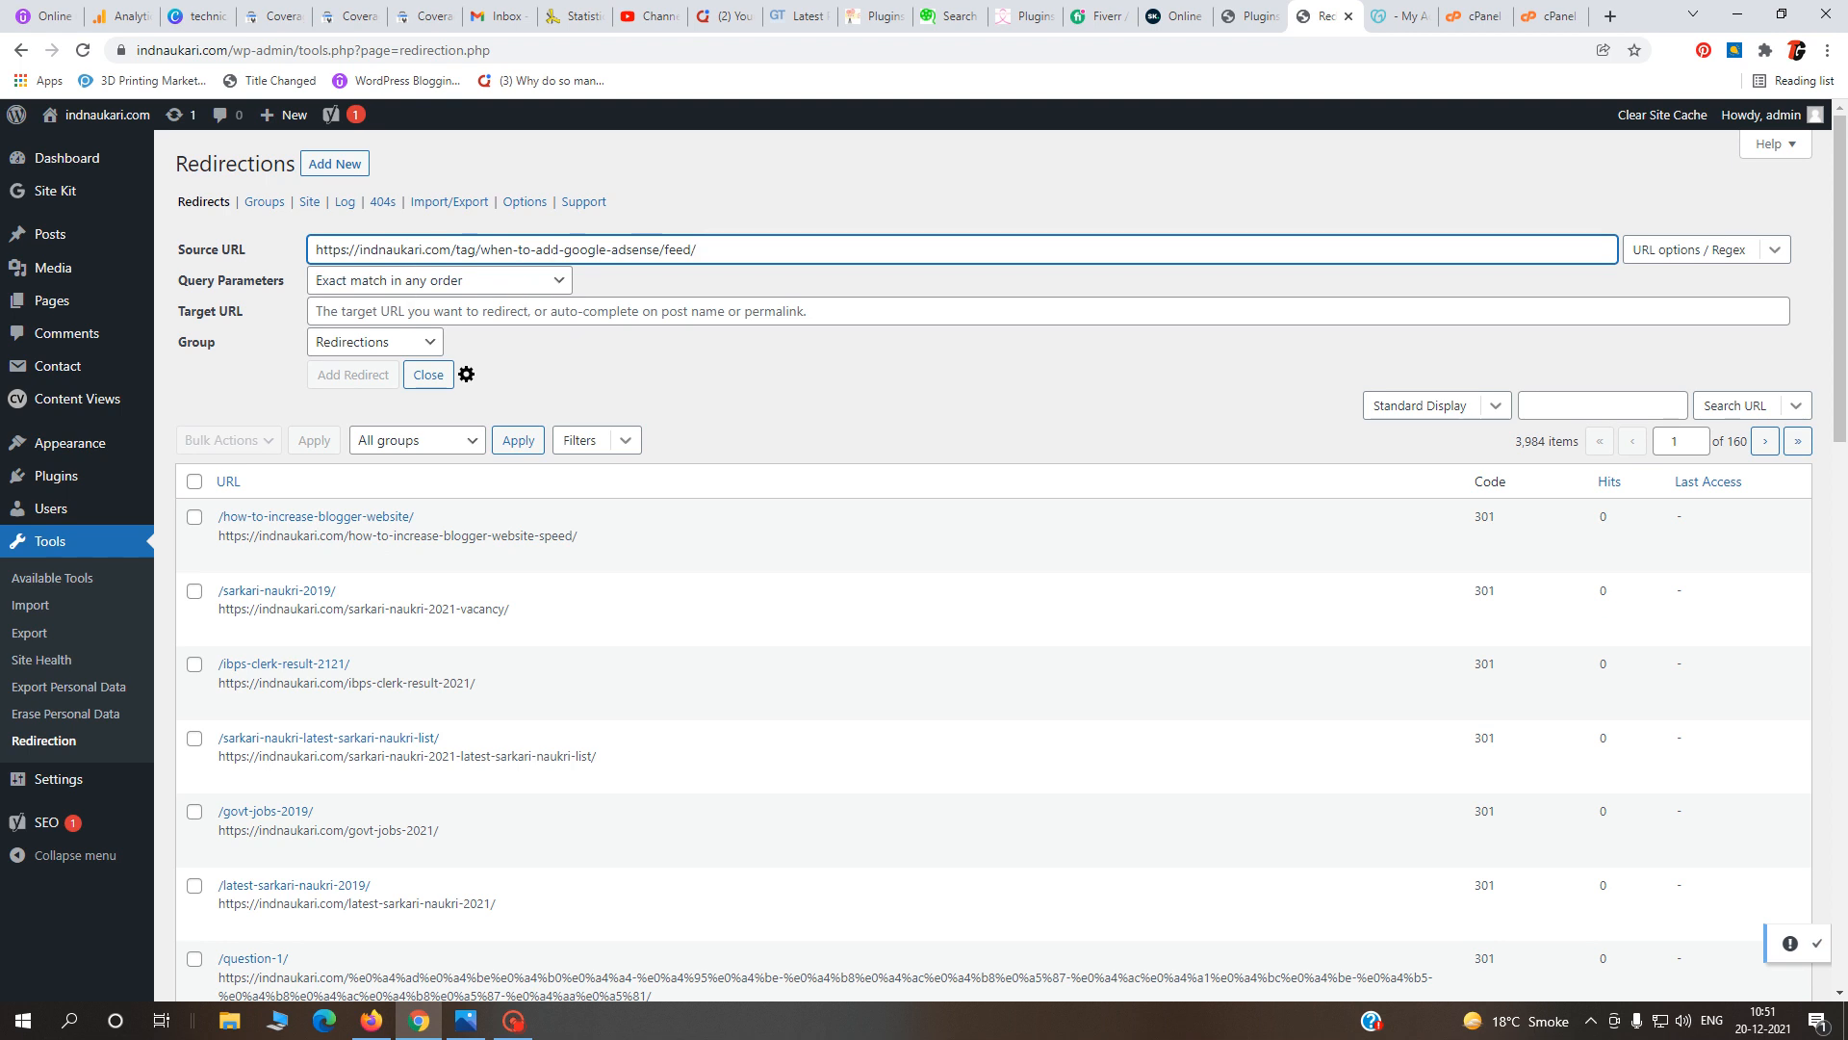
- Look up "google-adsense" as the target, choose google-adsense-approval-trick-2021-for-wordpress-and-blogger, and add the redirect
left_click_drag(564, 249, 647, 249)
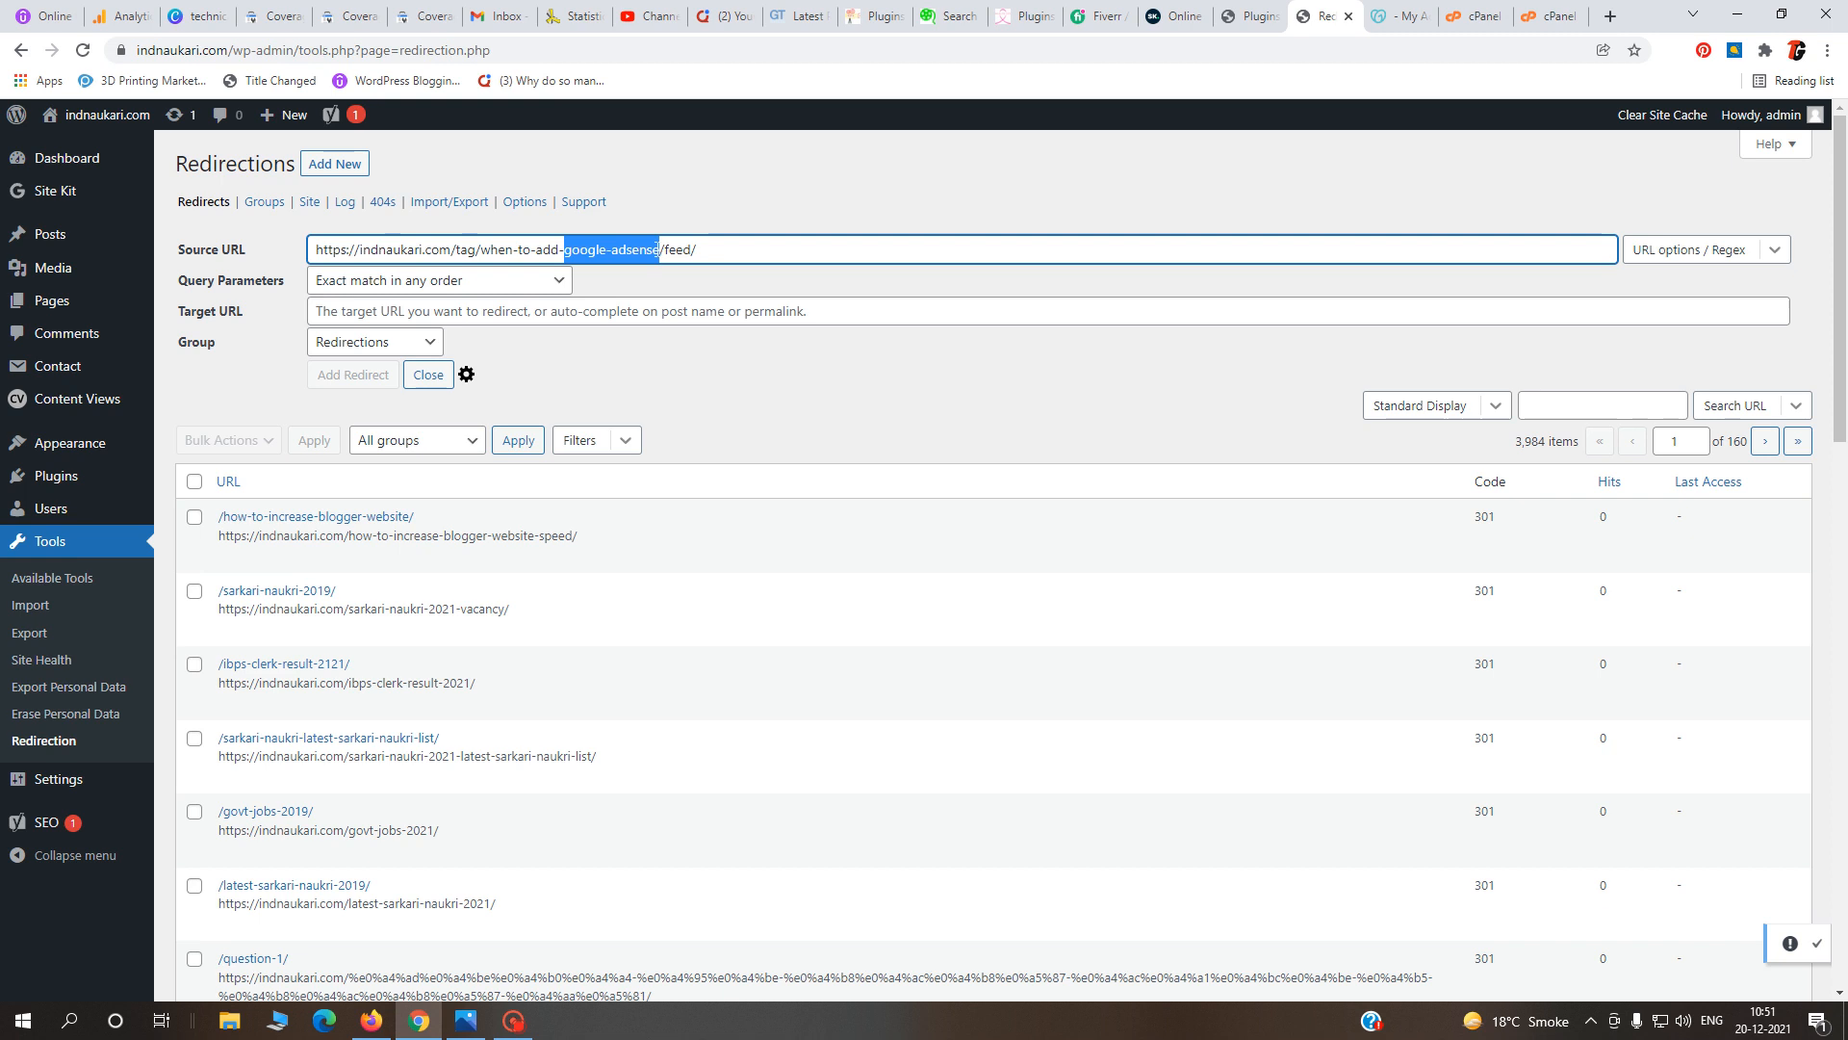
left_click(317, 311)
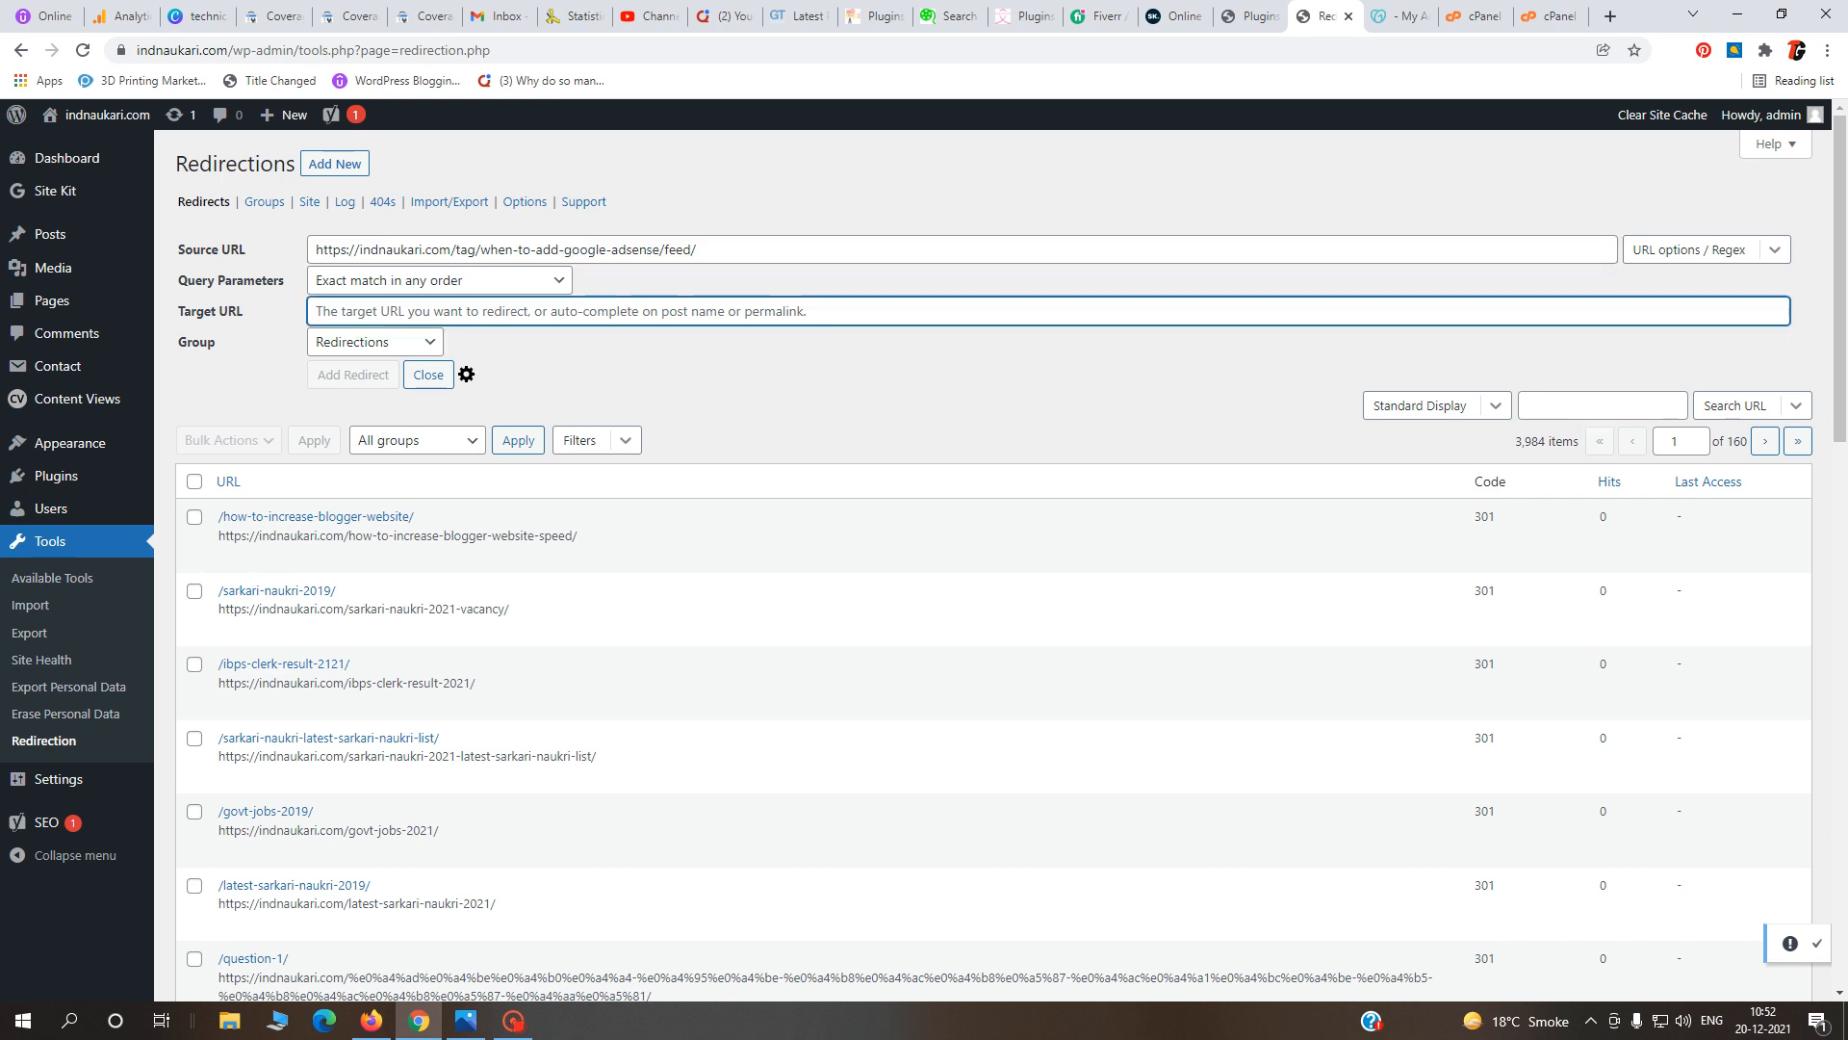
type("google-adsense")
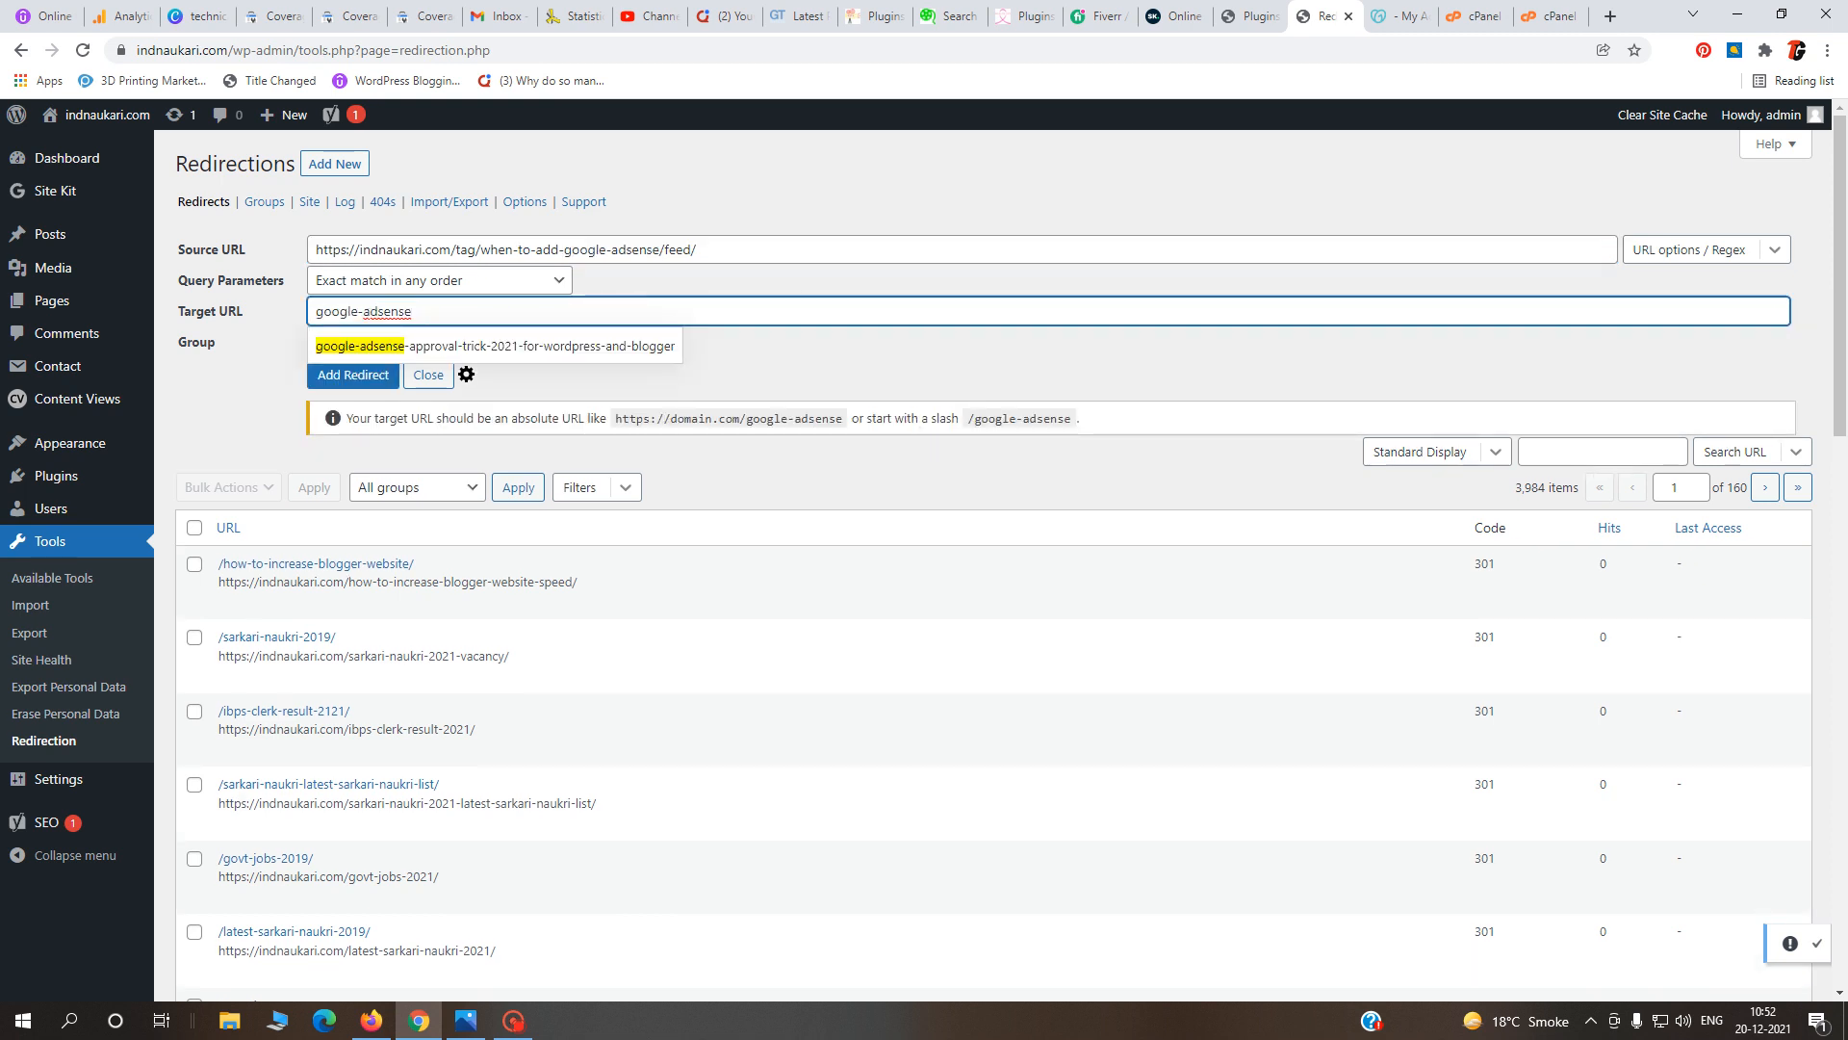
left_click(425, 349)
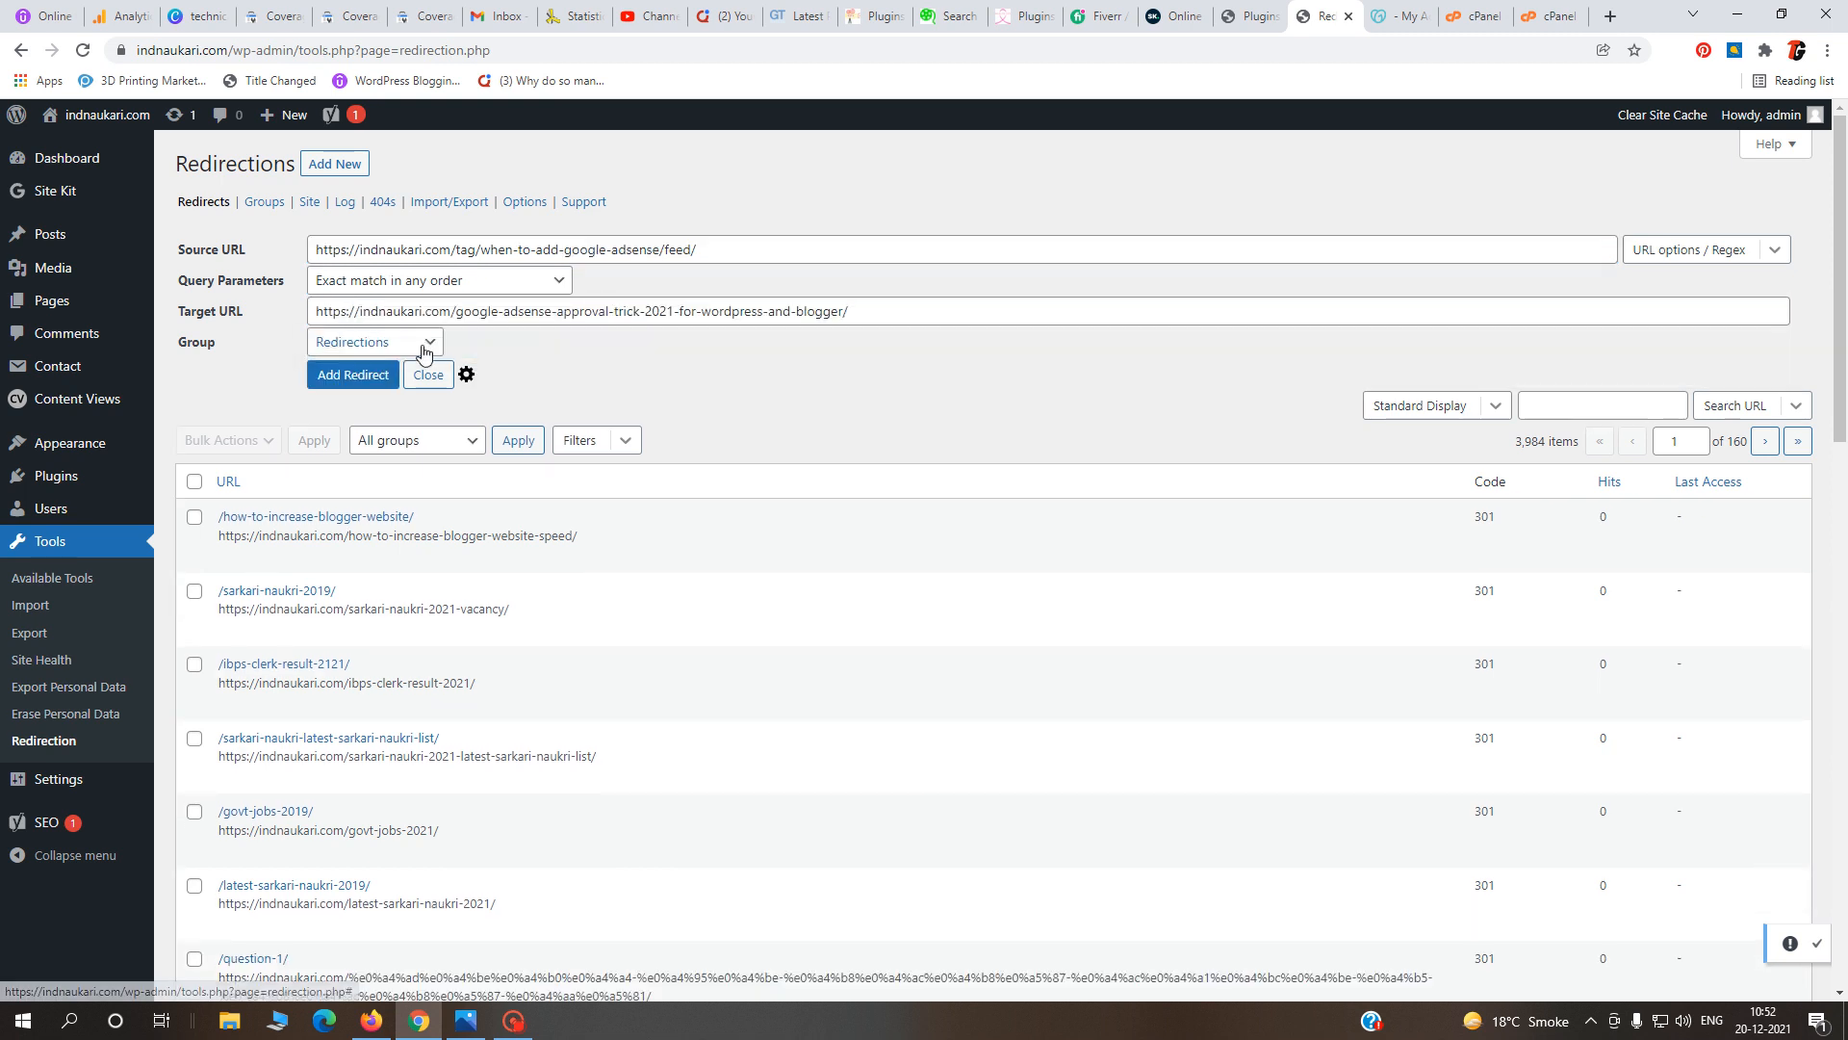
left_click(348, 375)
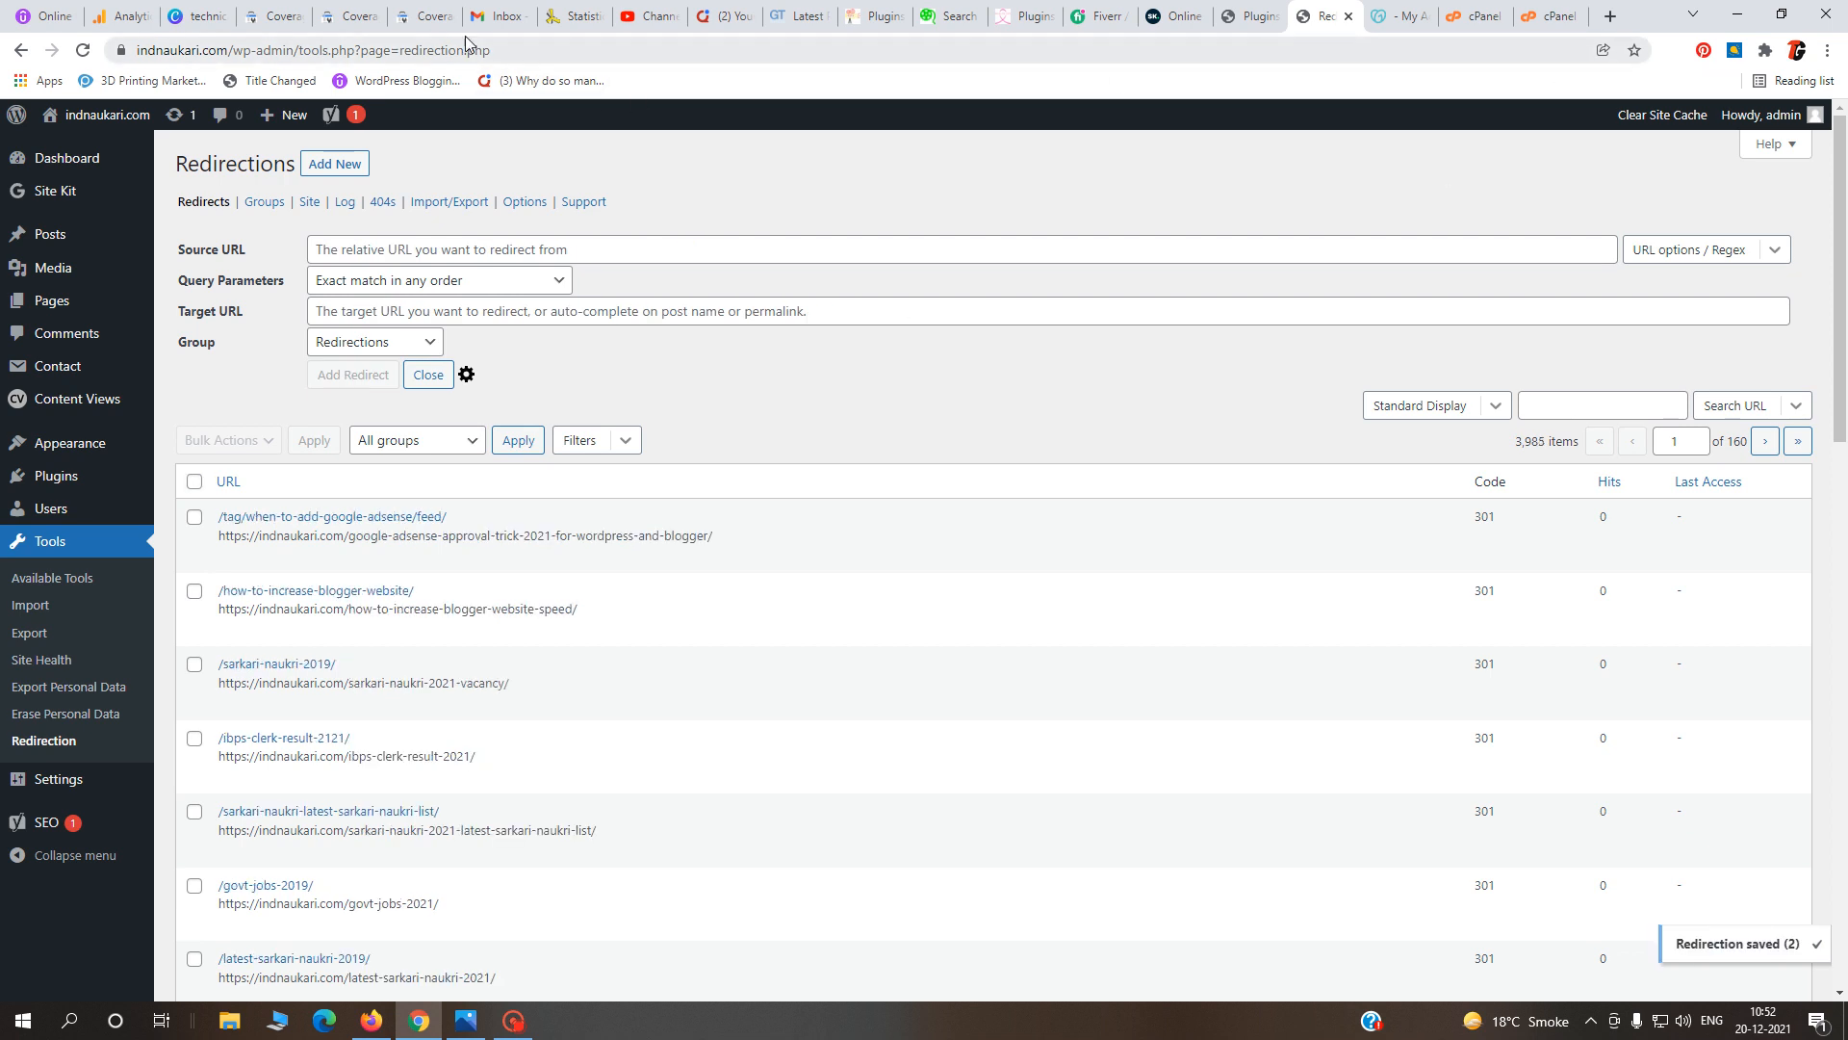
left_click(435, 13)
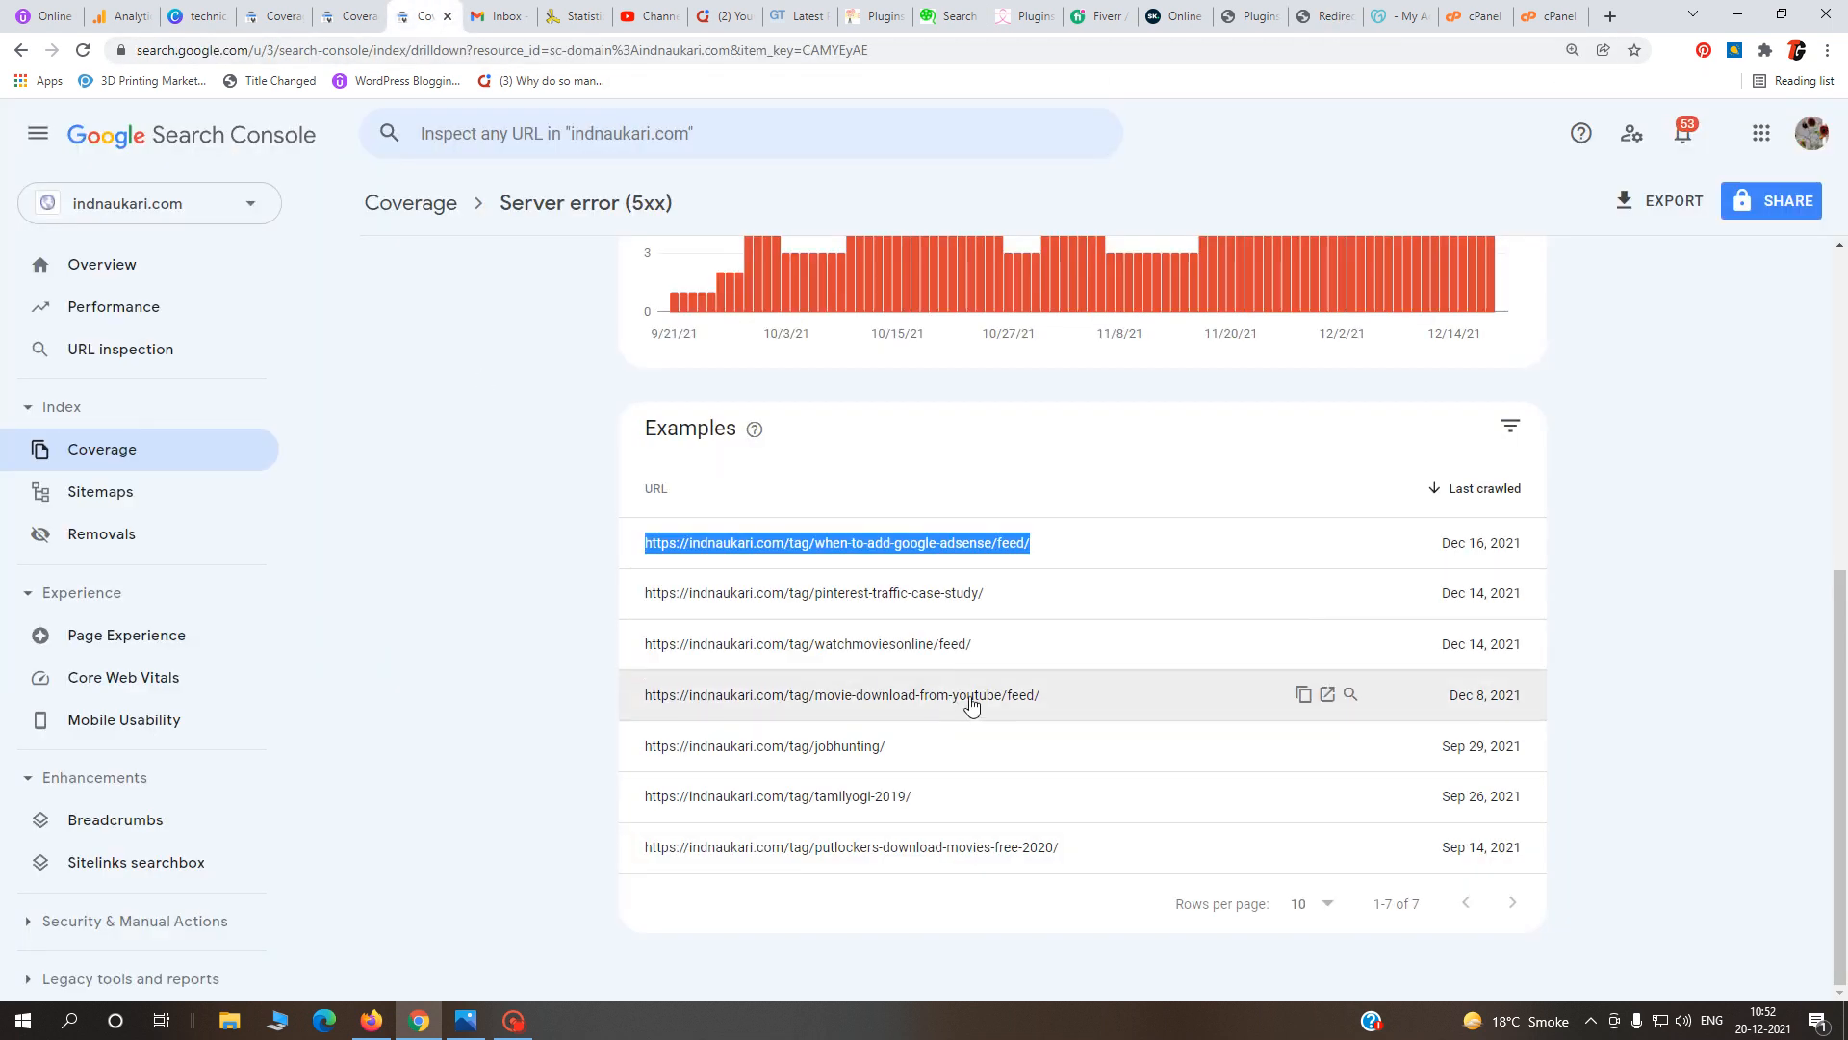
left_click_drag(974, 645, 648, 652)
key("ctrl+c")
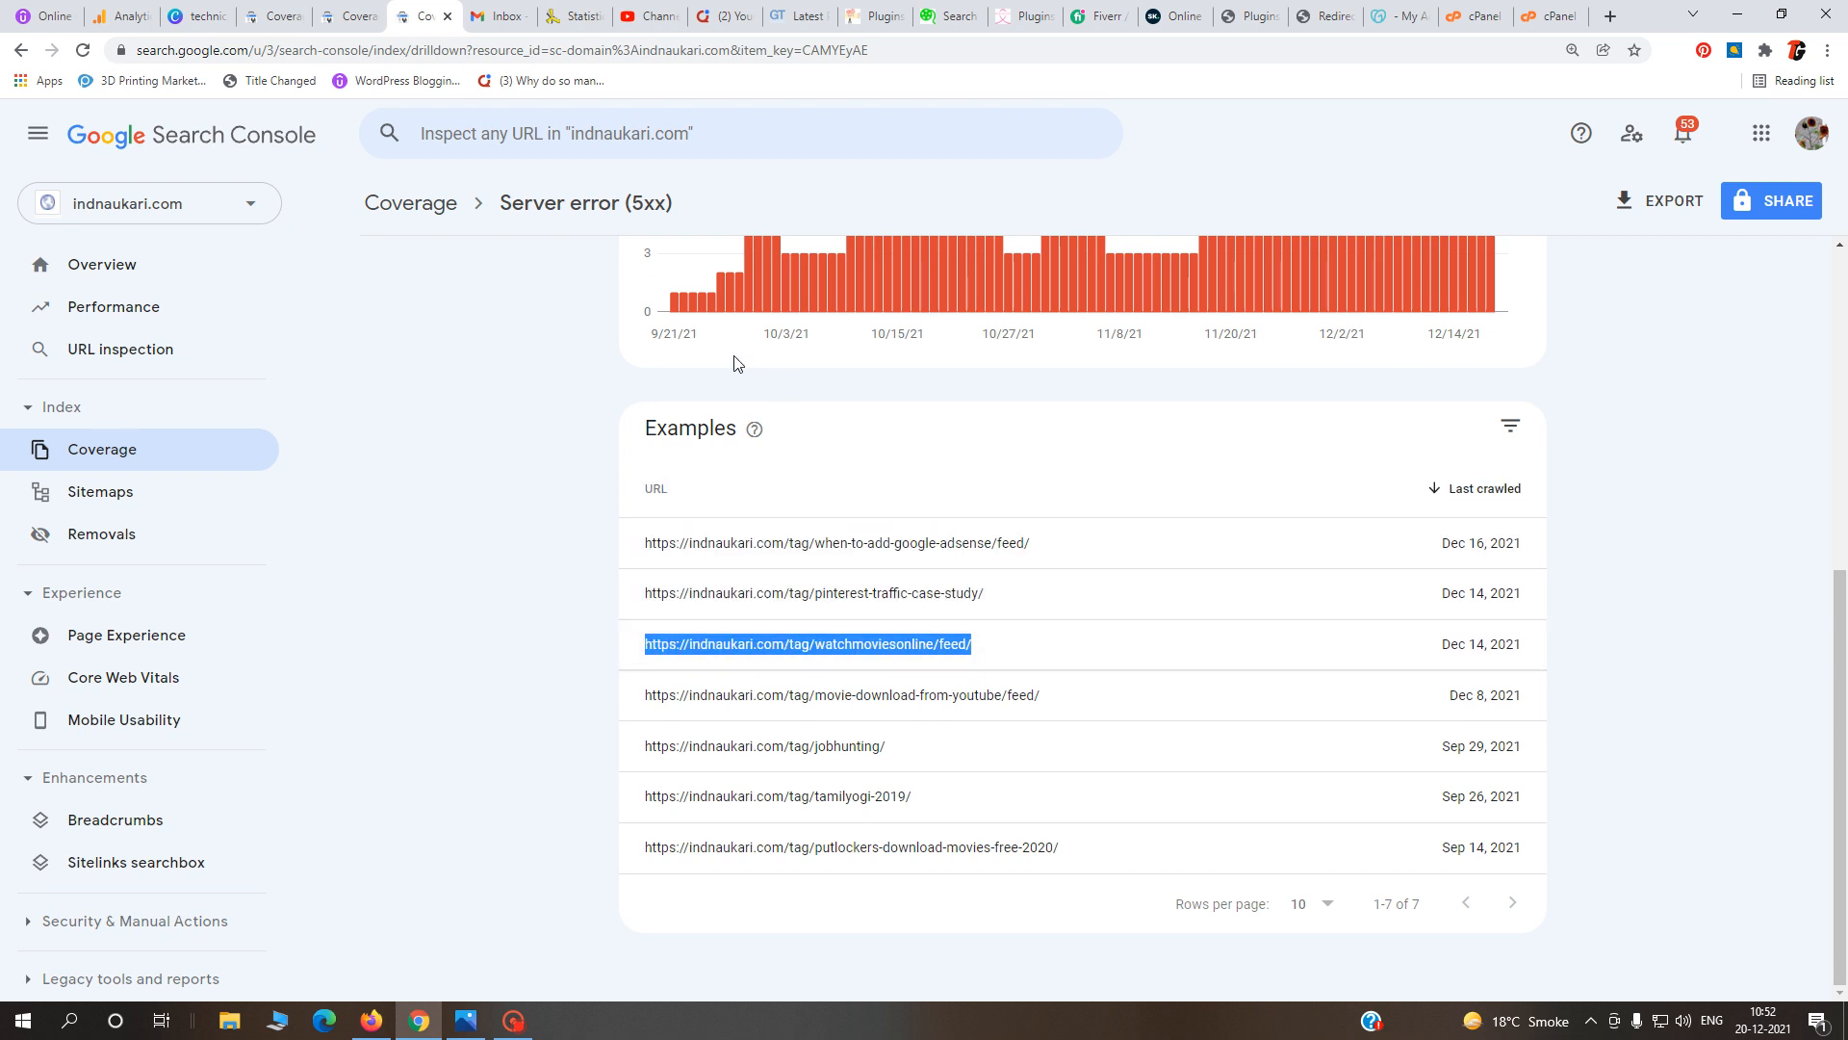
left_click(1323, 18)
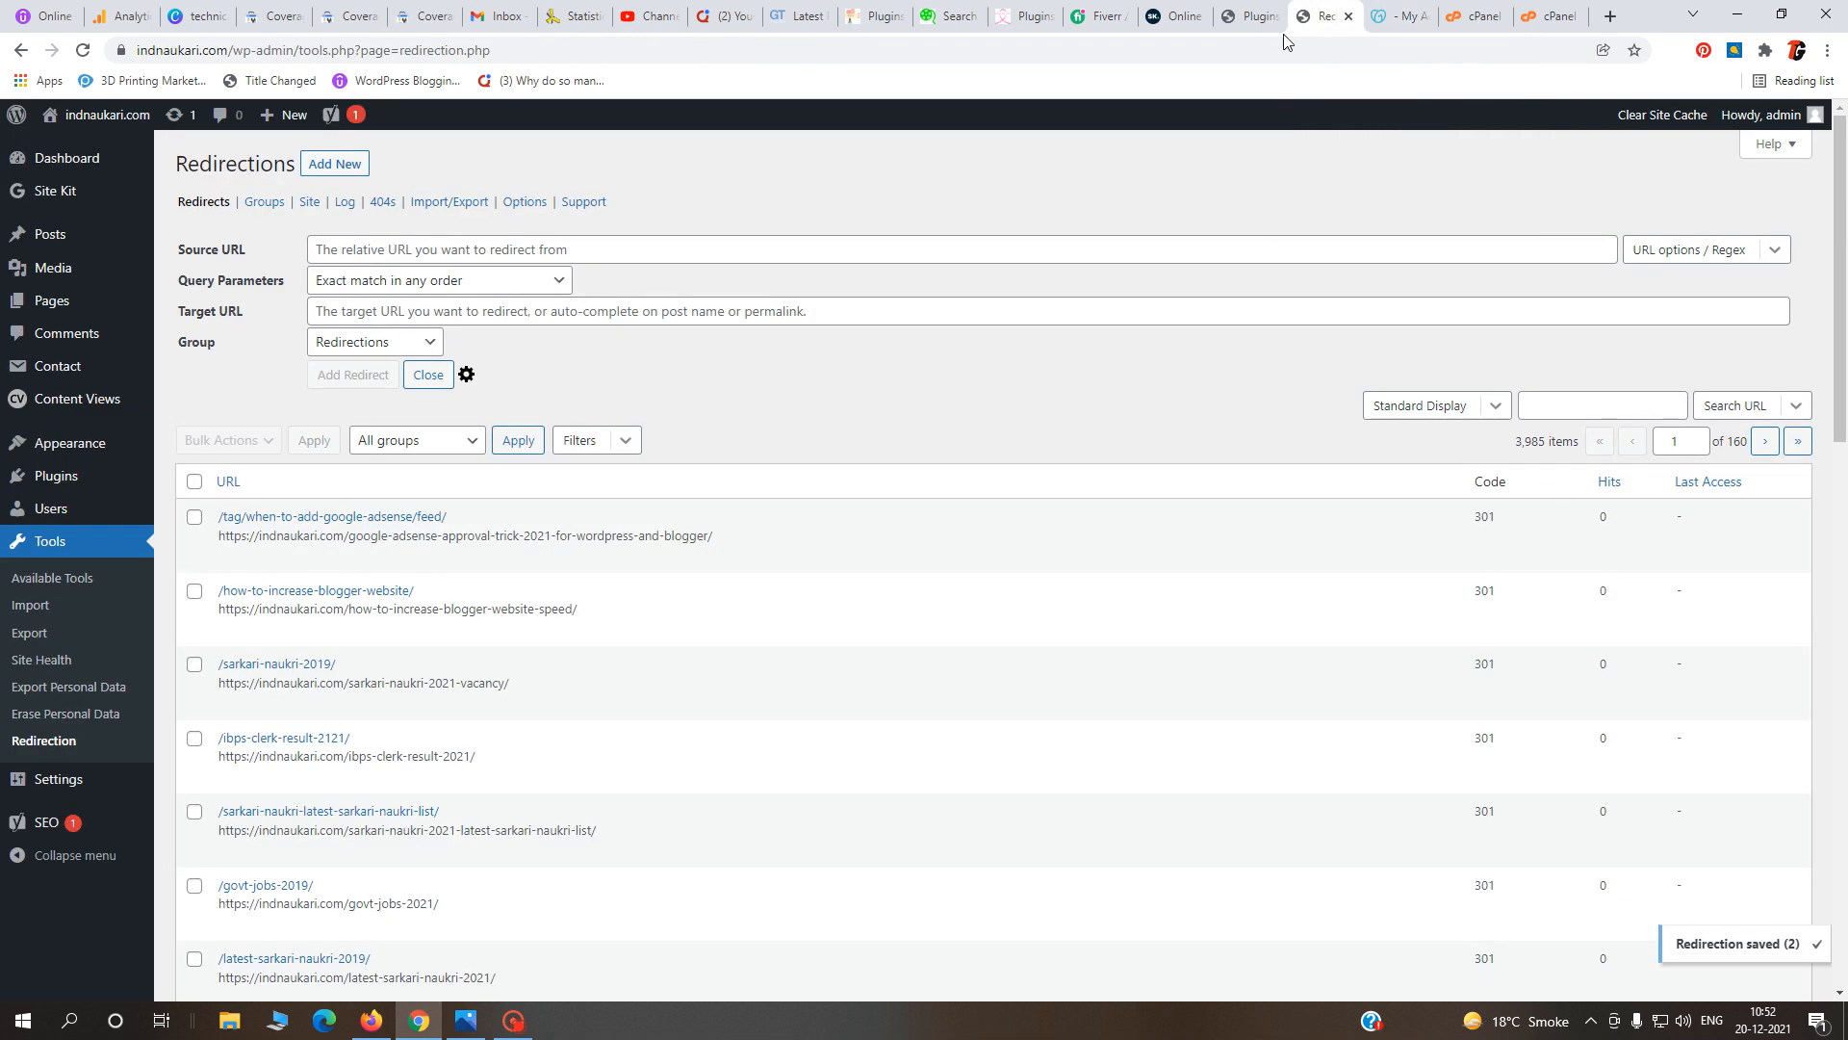
left_click(316, 249)
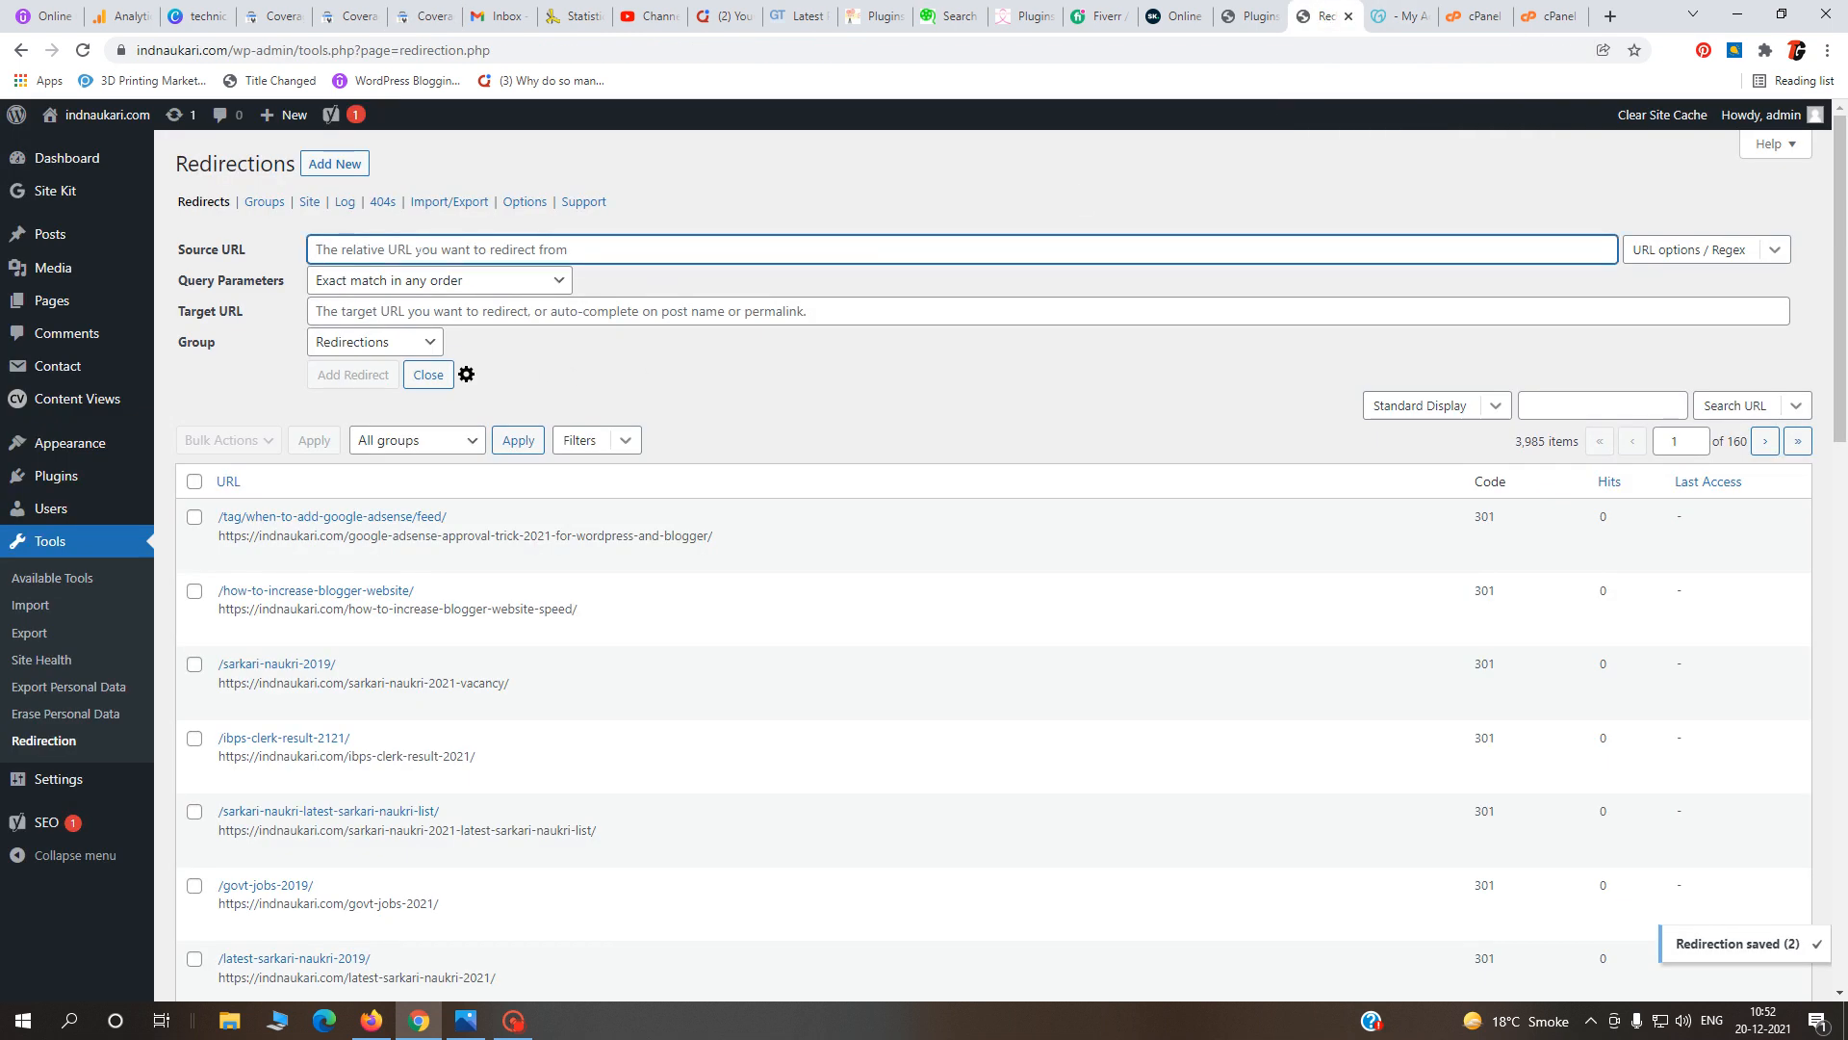
key("ctrl+v")
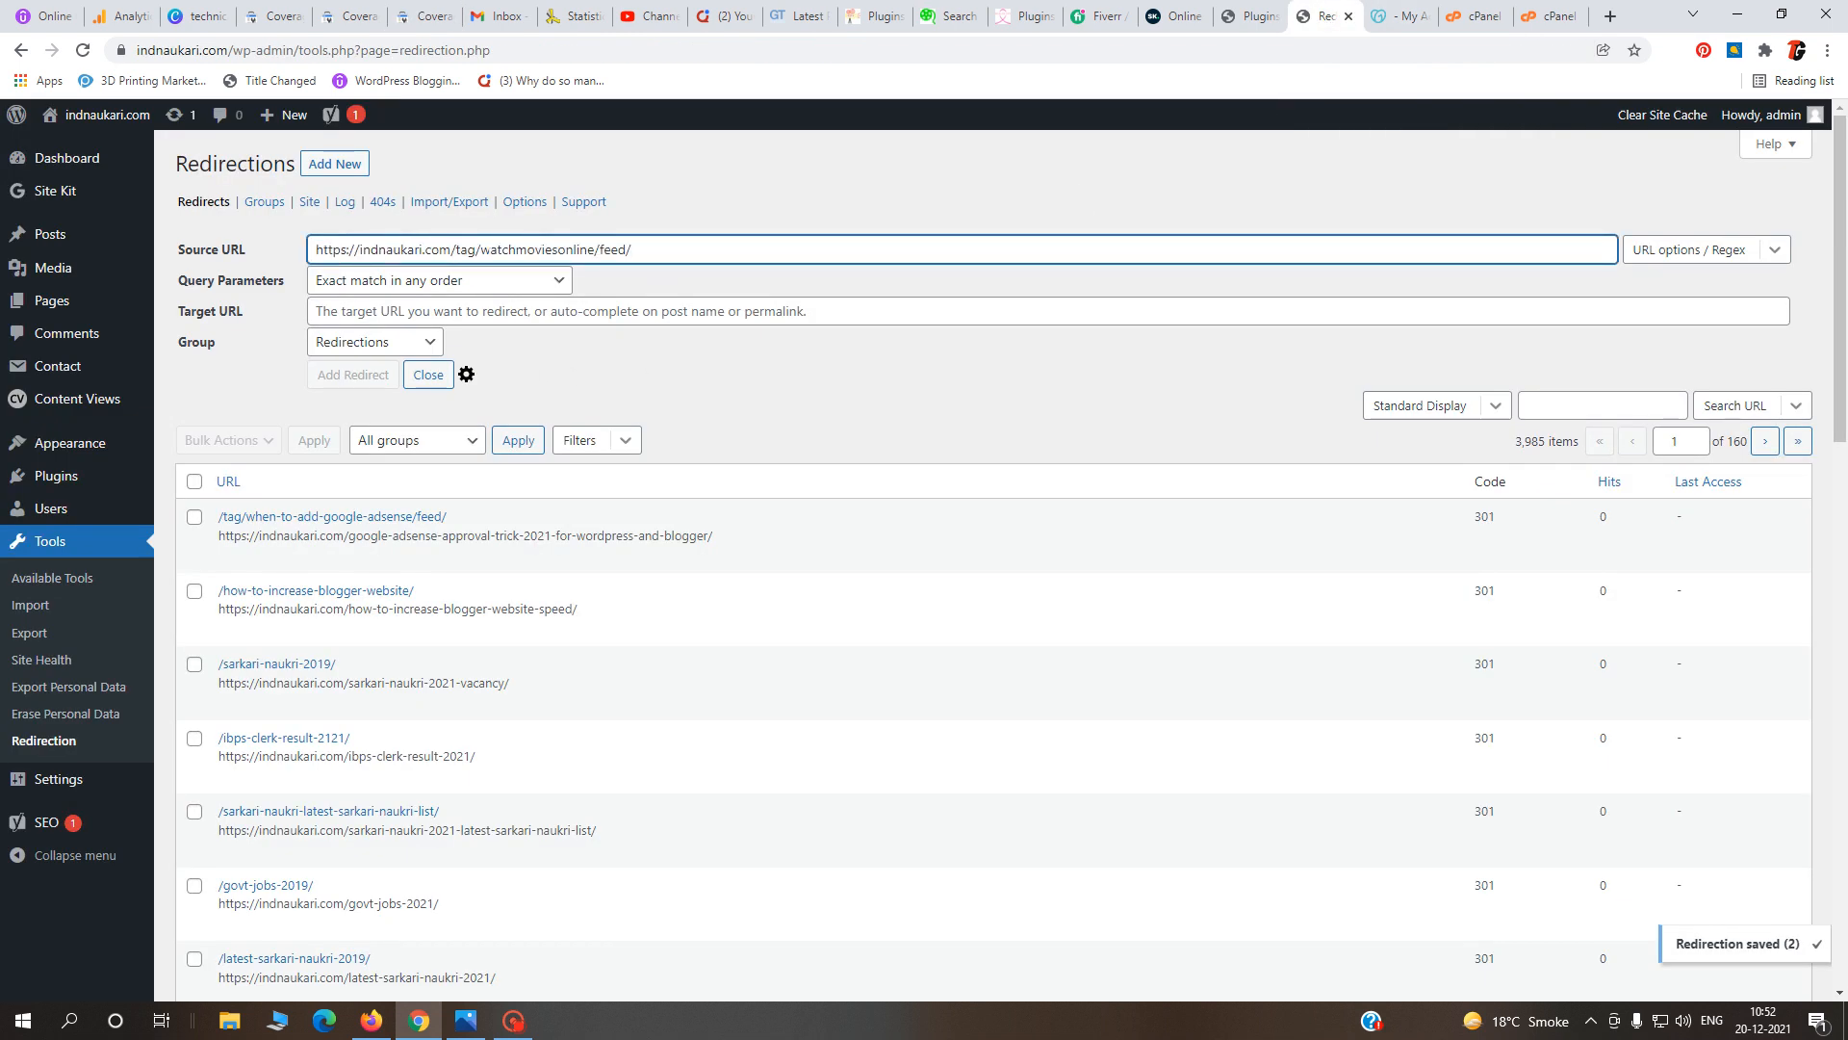
- Look up "watch" as the redirect's target, choose watch-chhapaak-2020-full-movie-online-free-2, and add the redirect
left_click(488, 309)
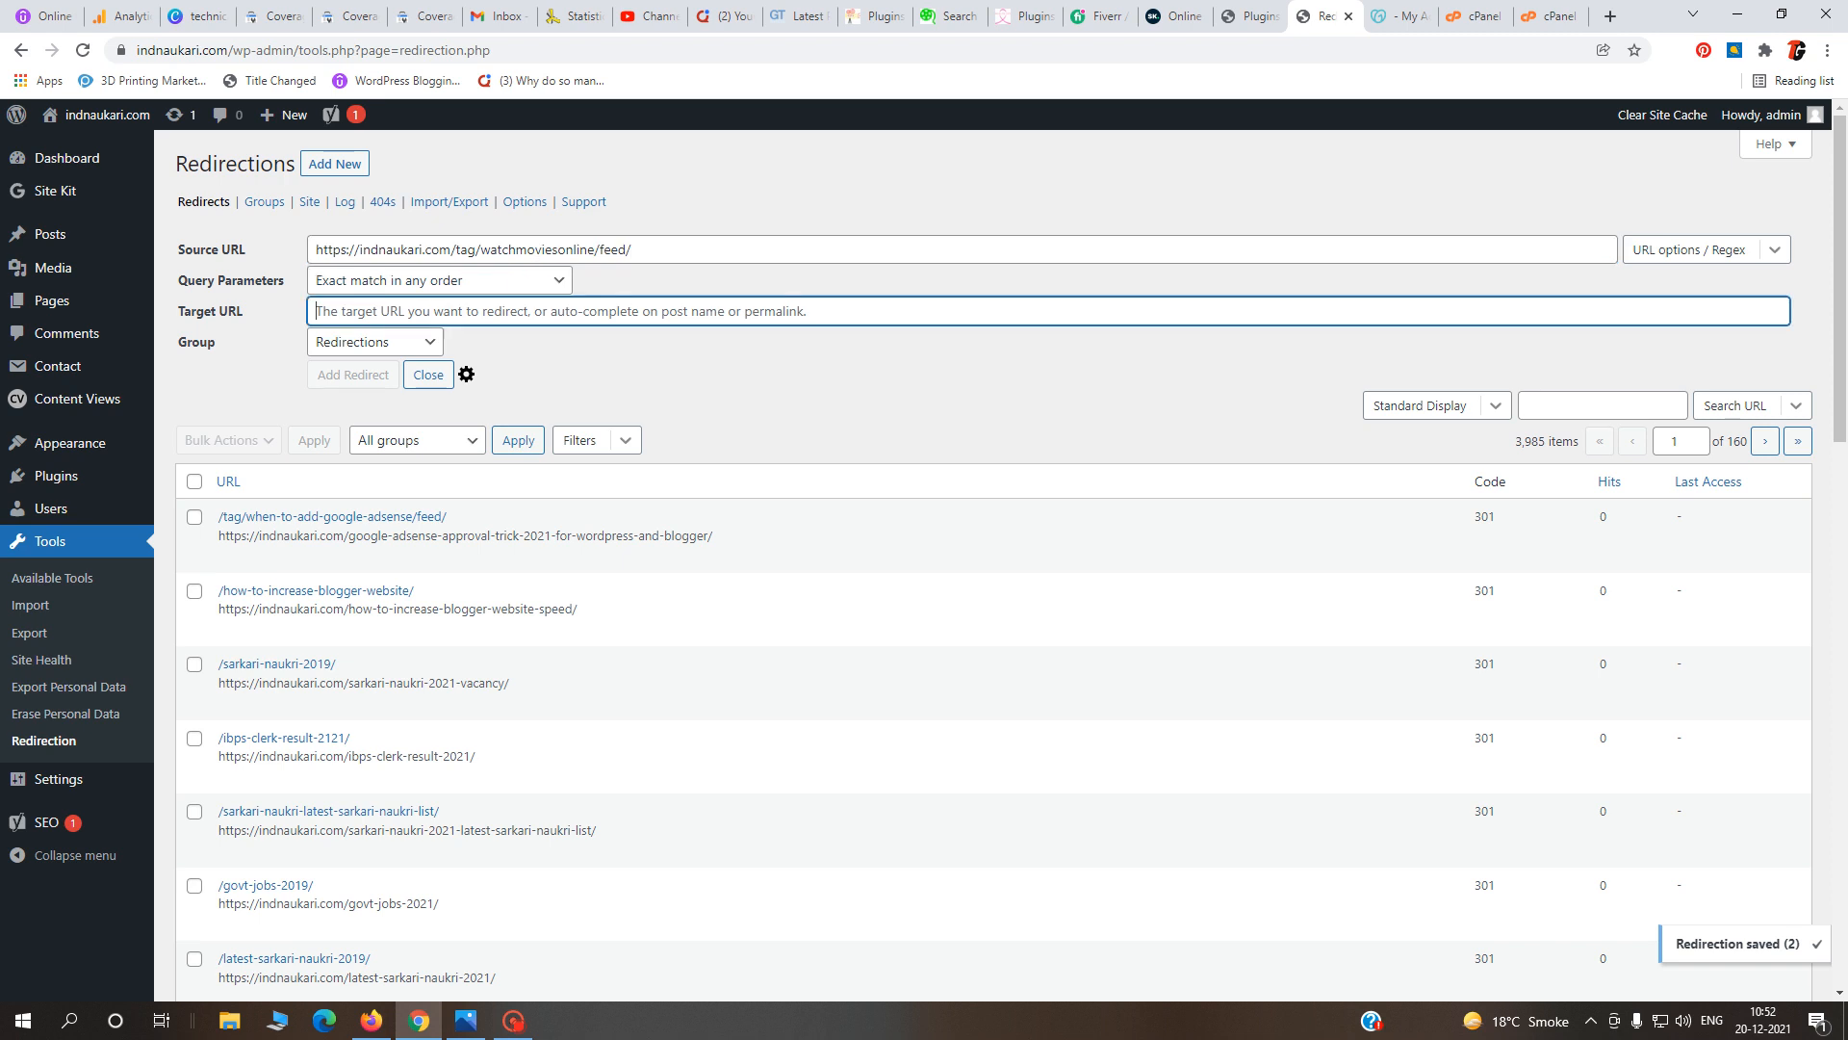
type("wat")
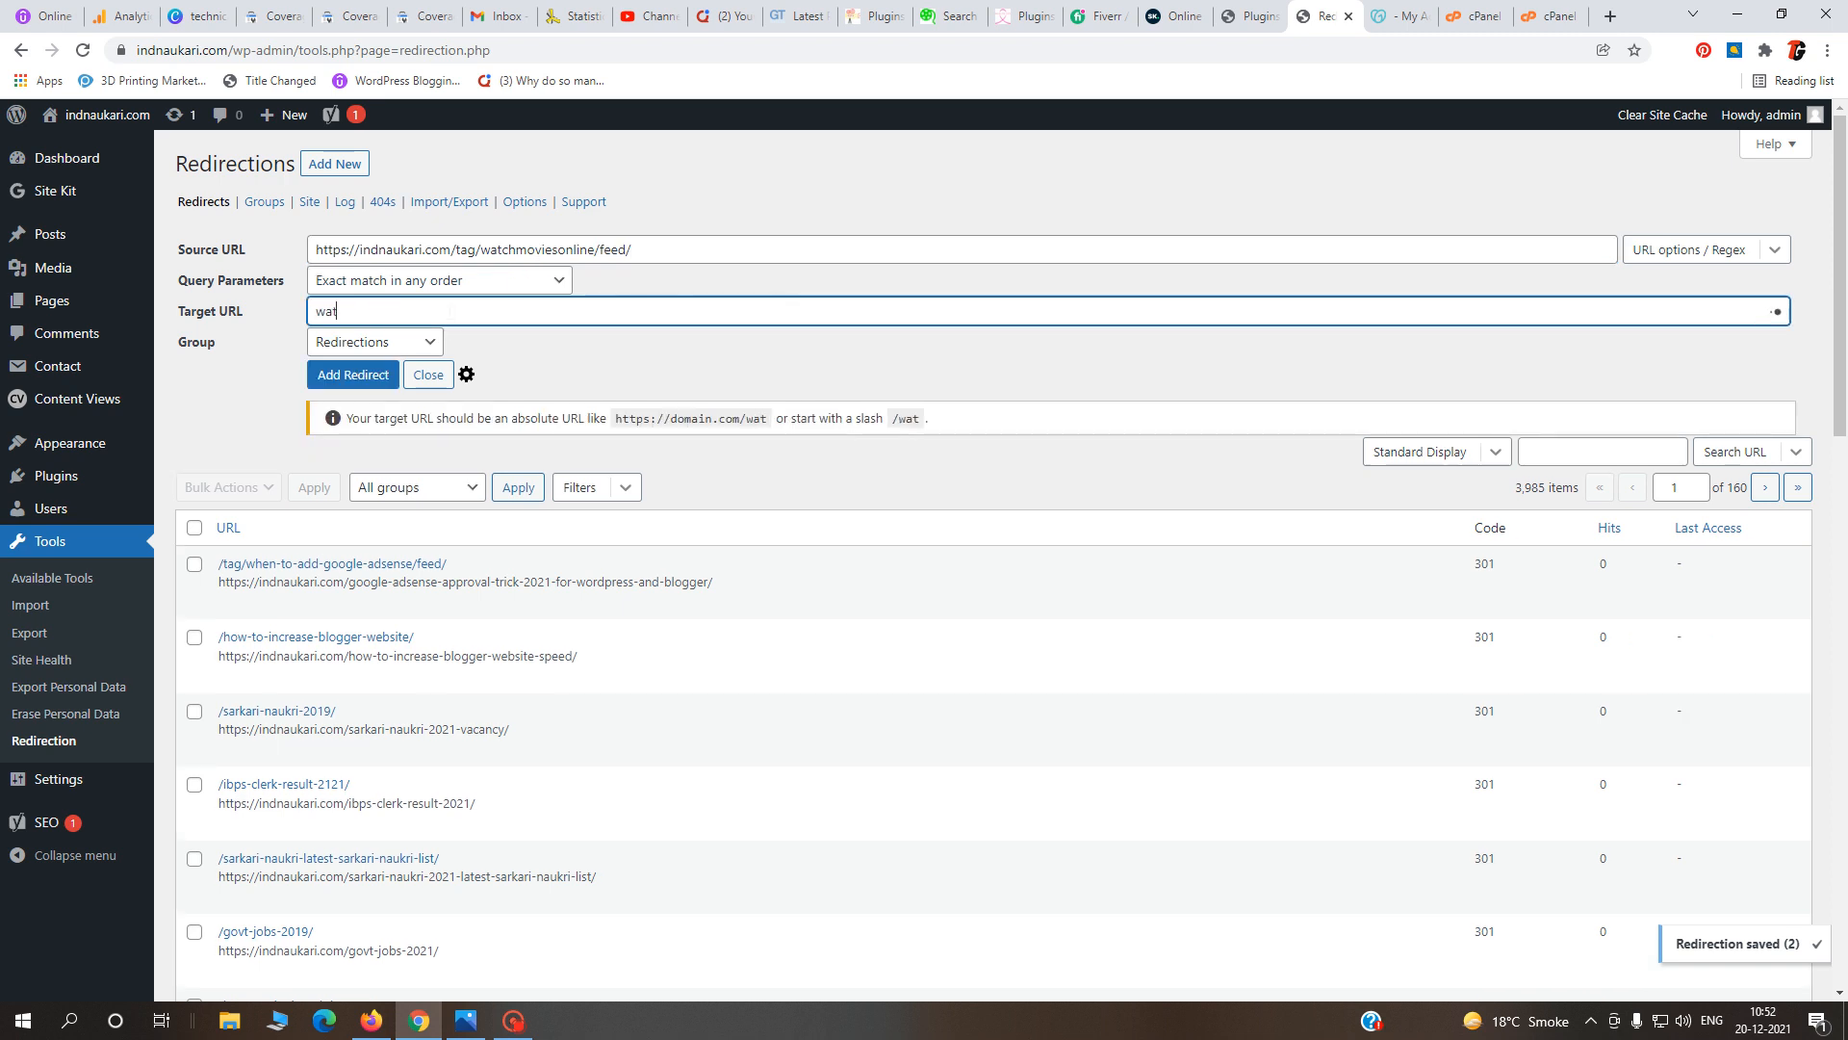
type("ch movie ")
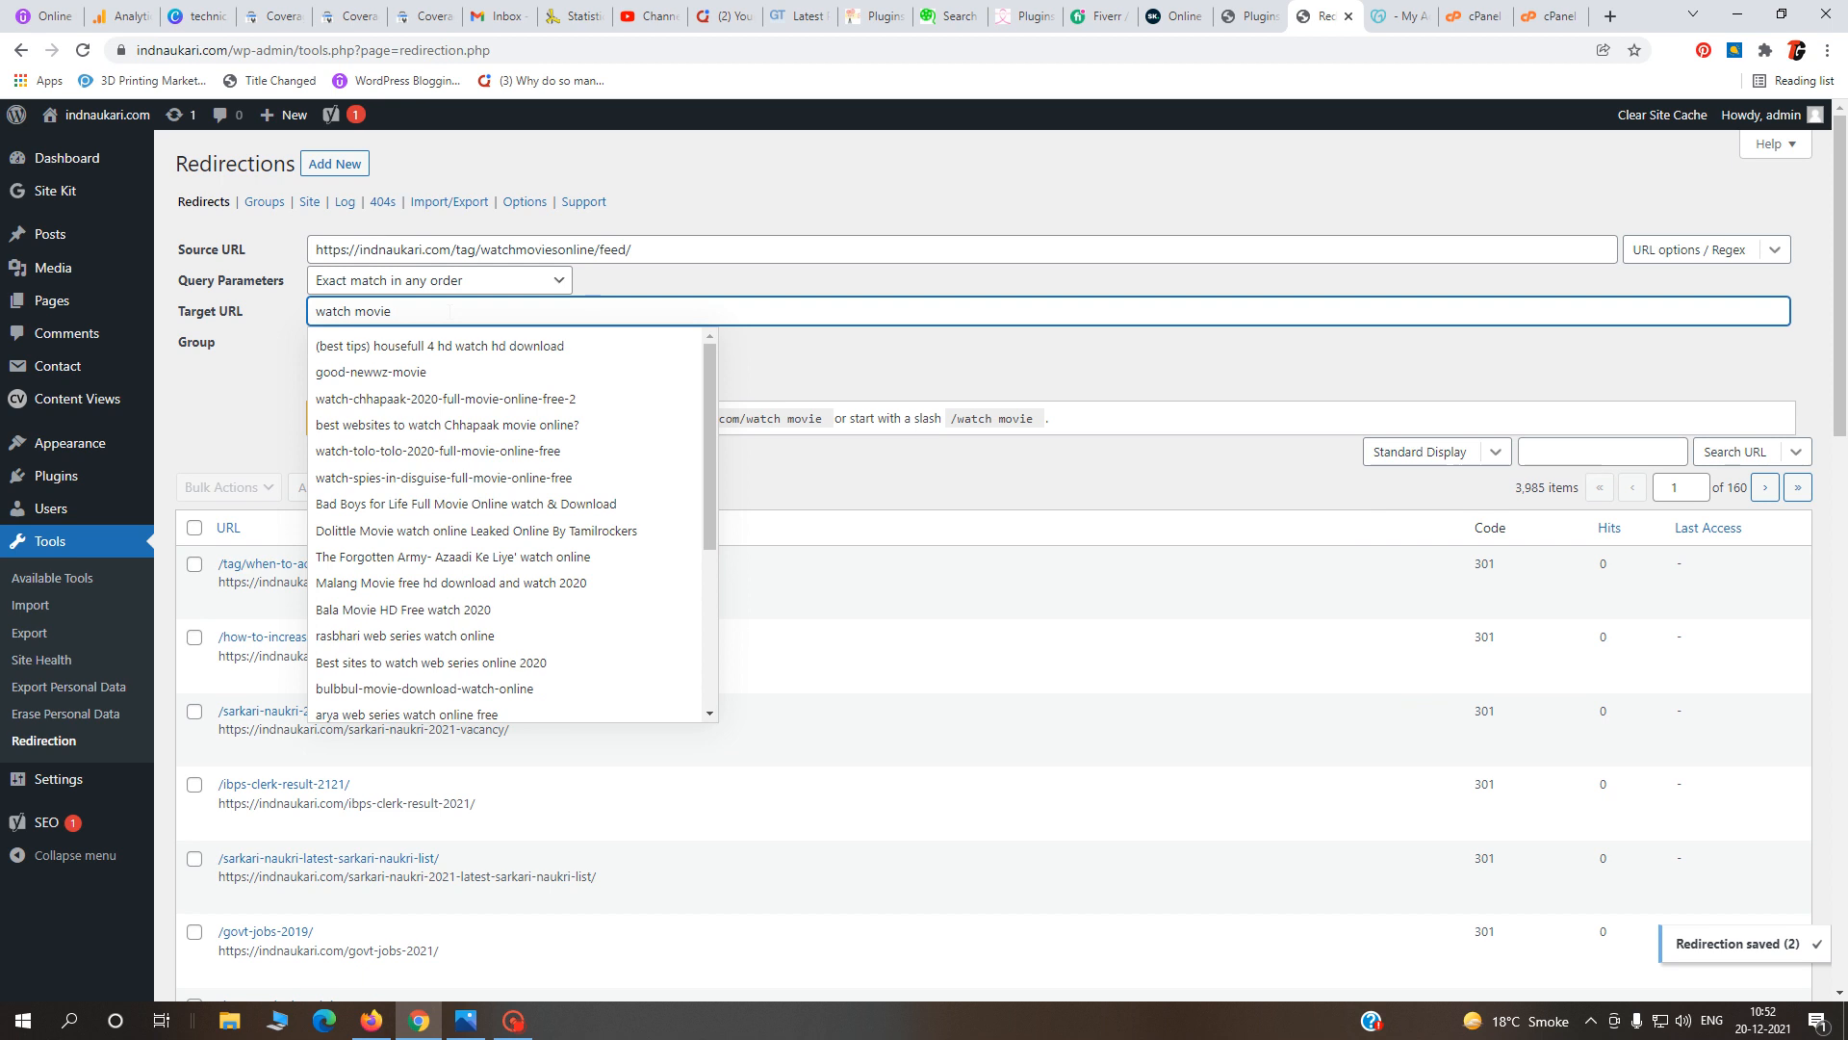
type(" online")
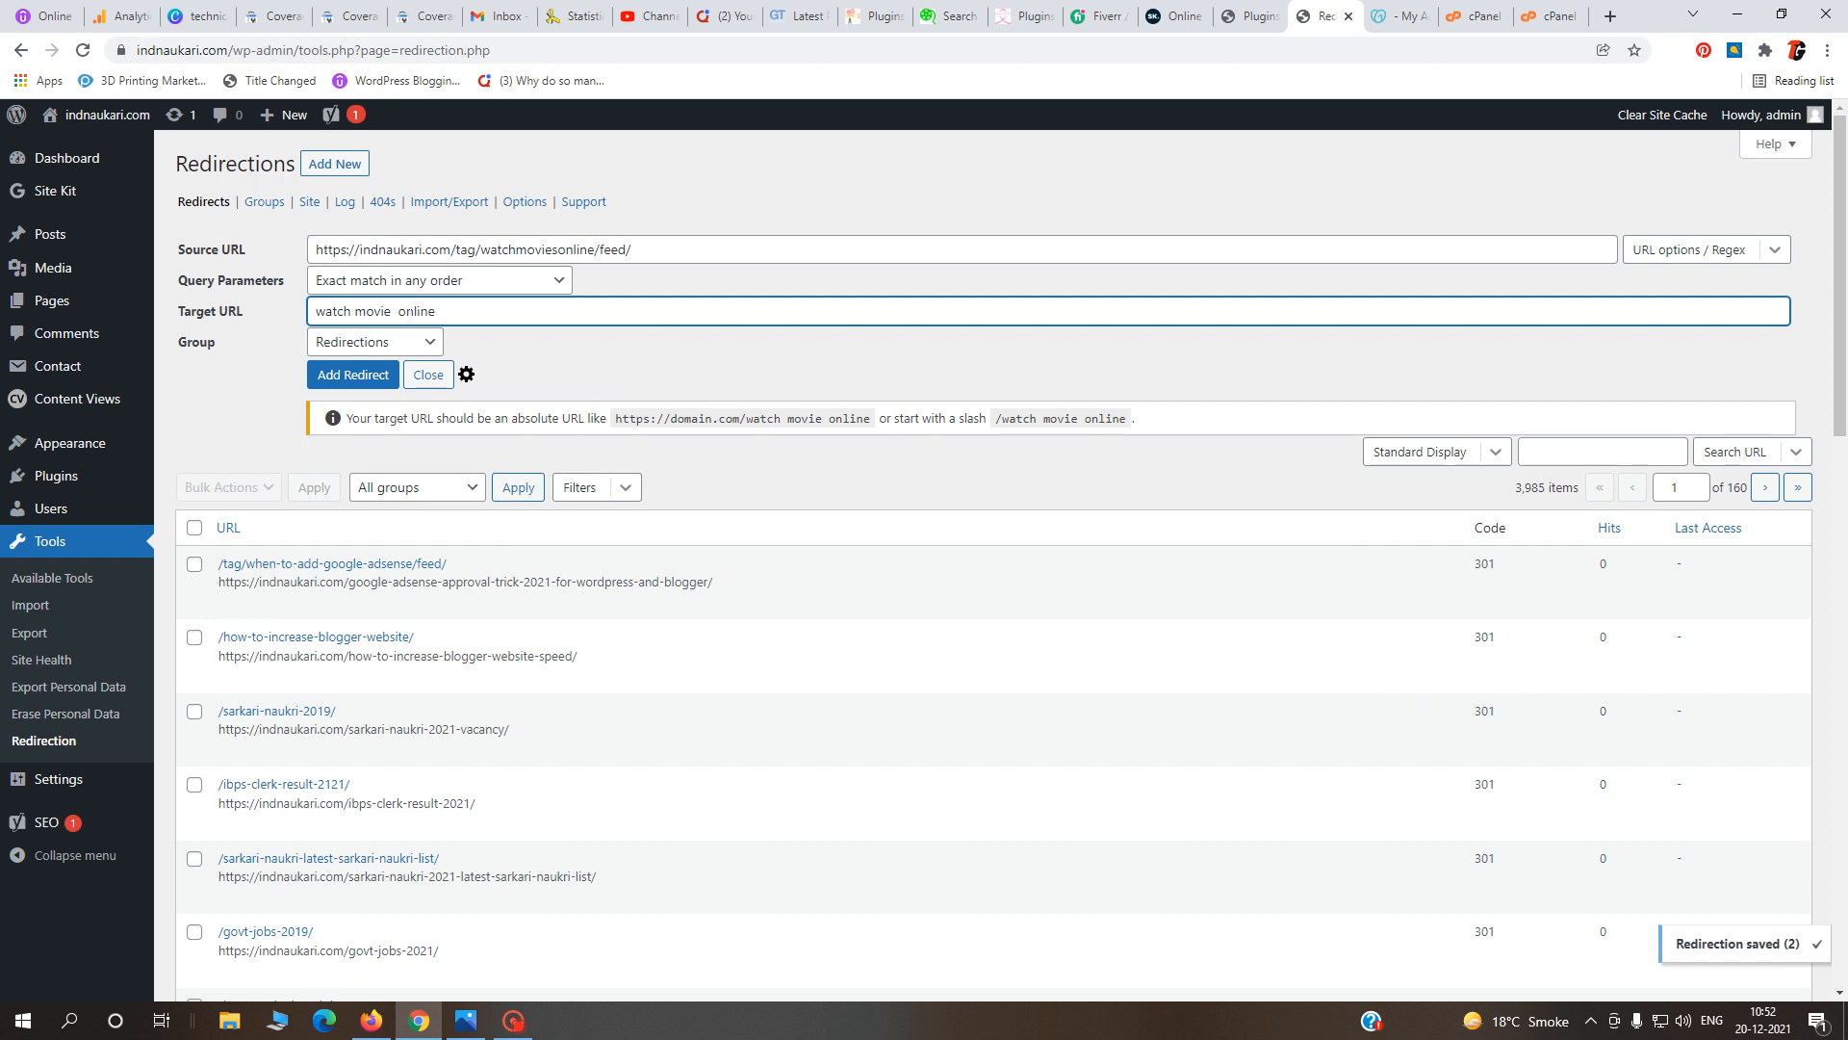
left_click(394, 311)
key("BackSpace")
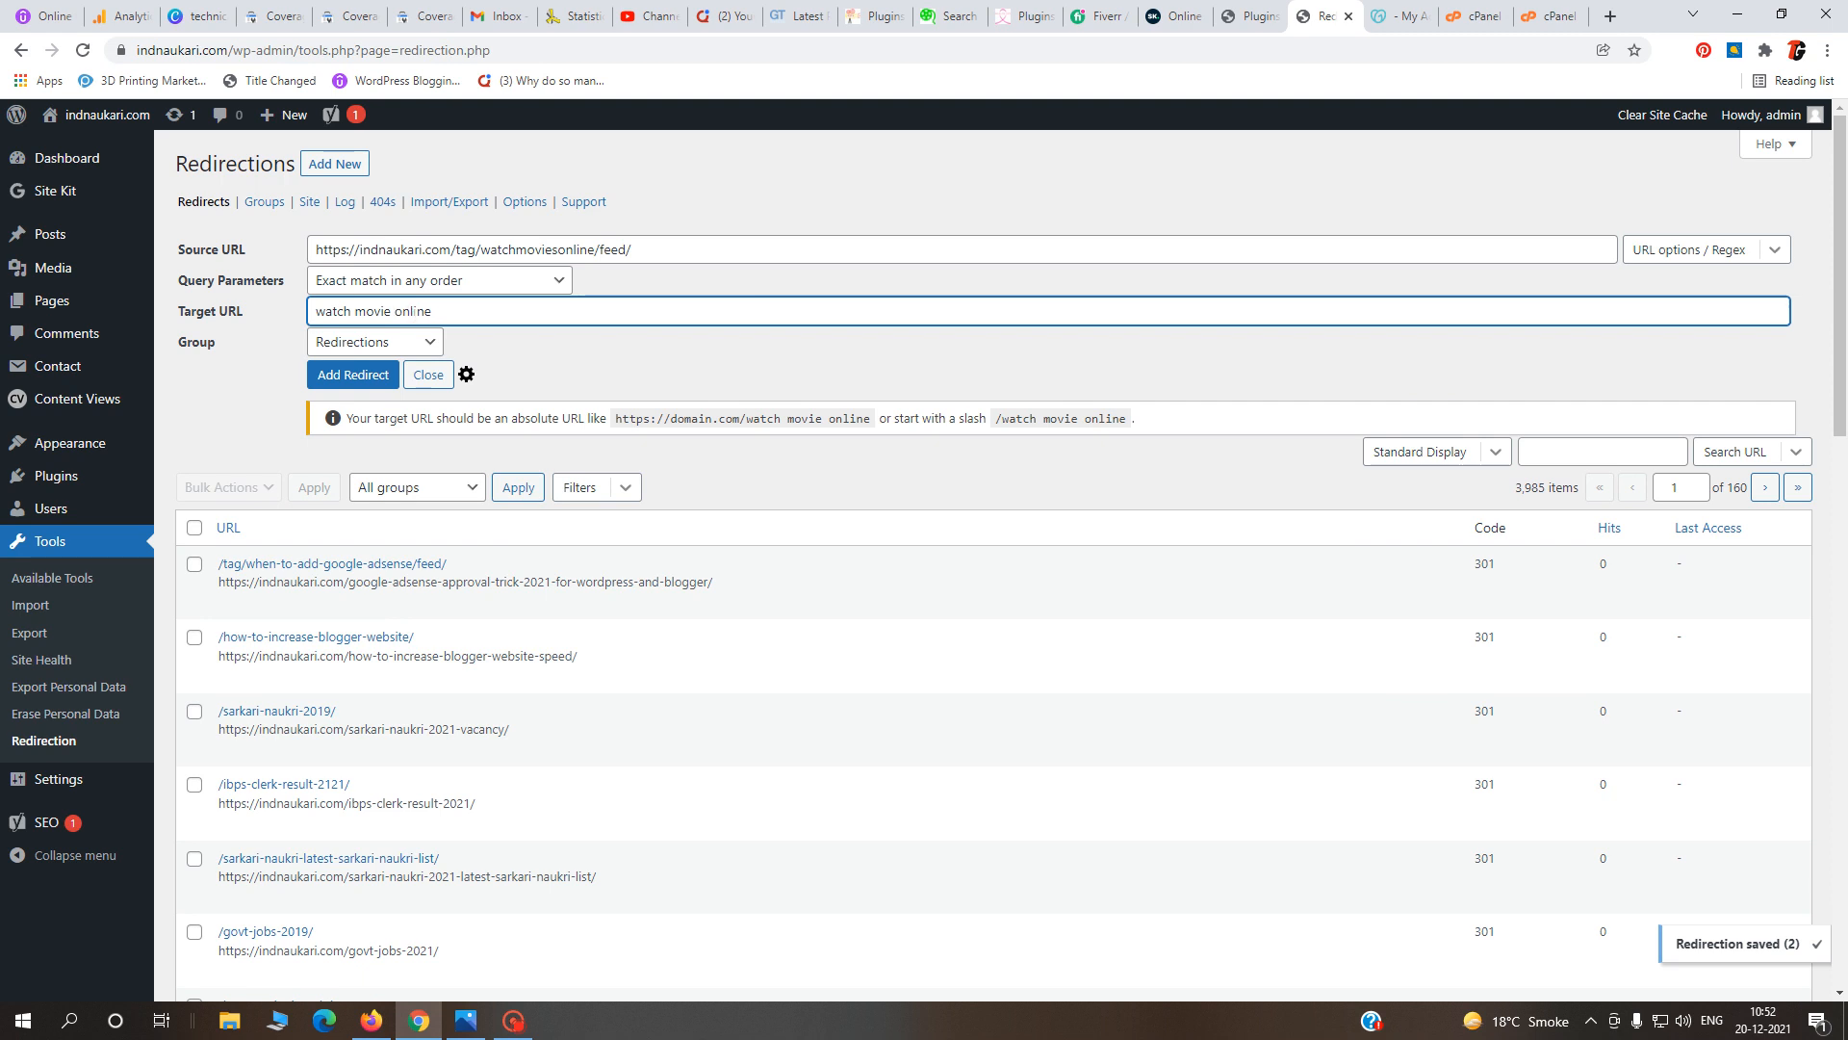
key("shift+End")
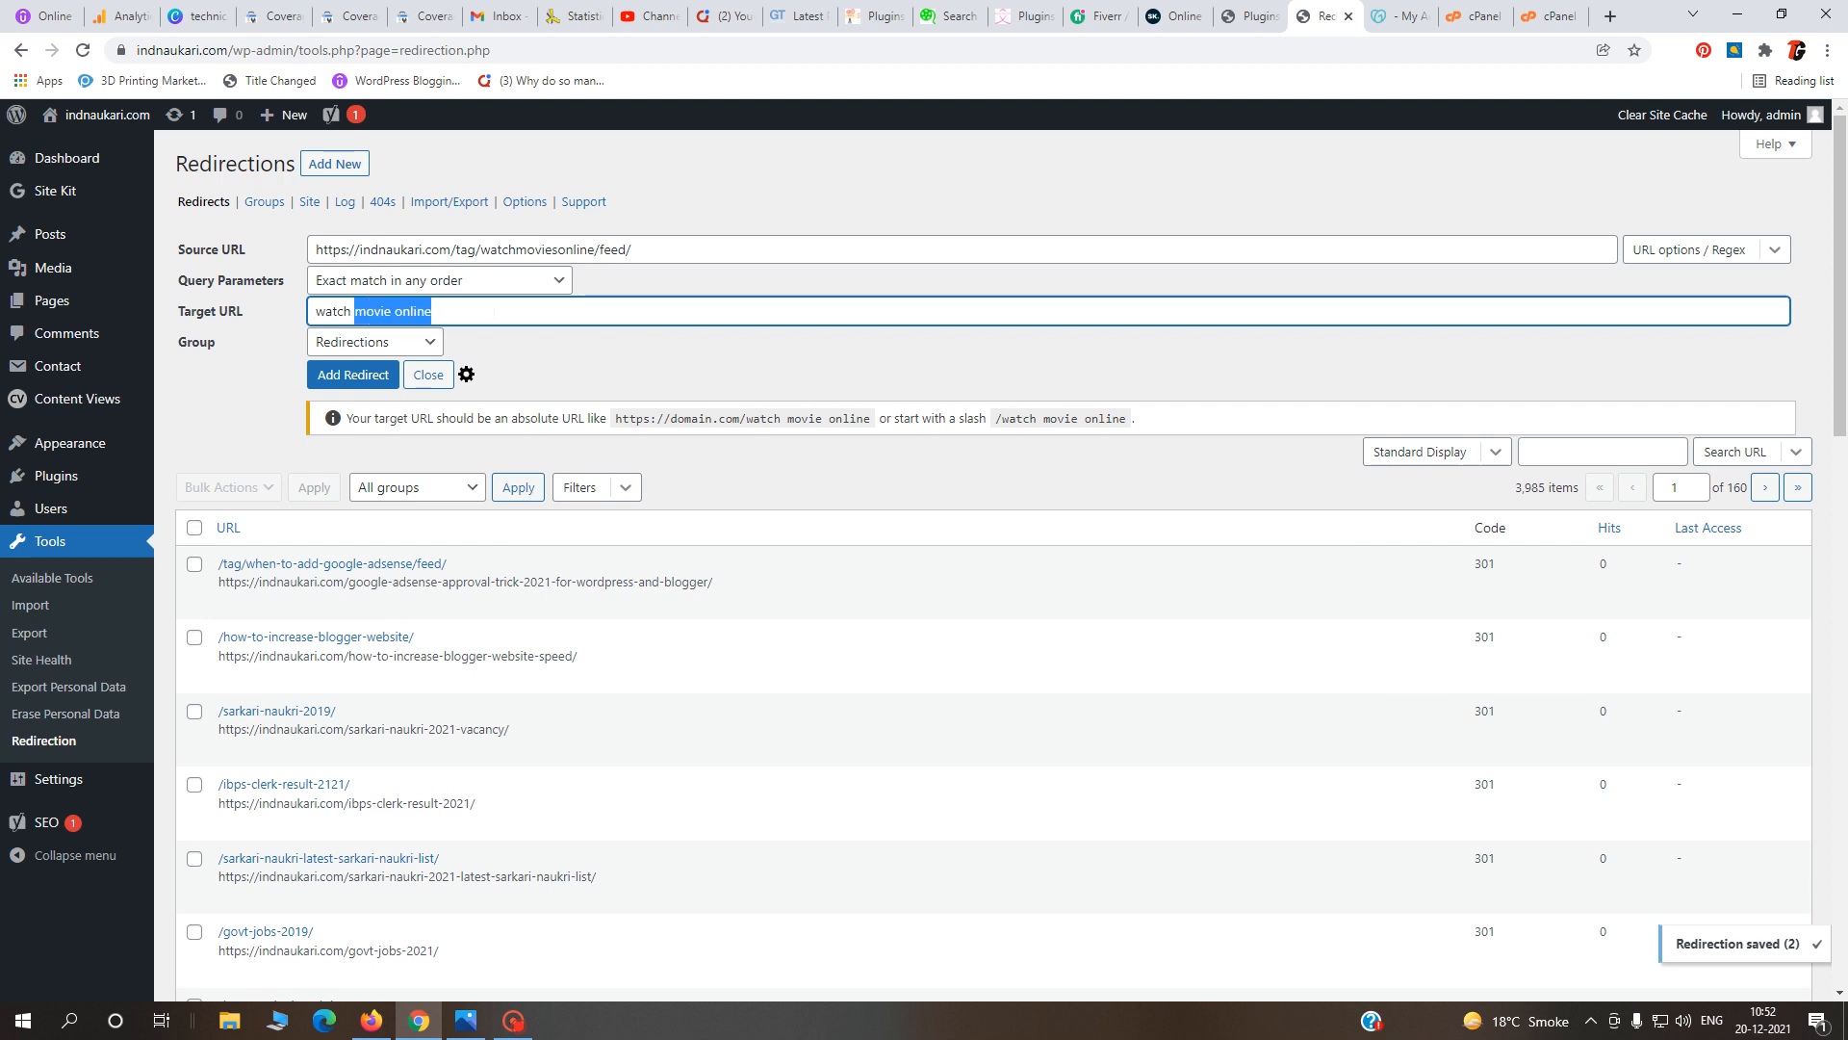
key("BackSpace")
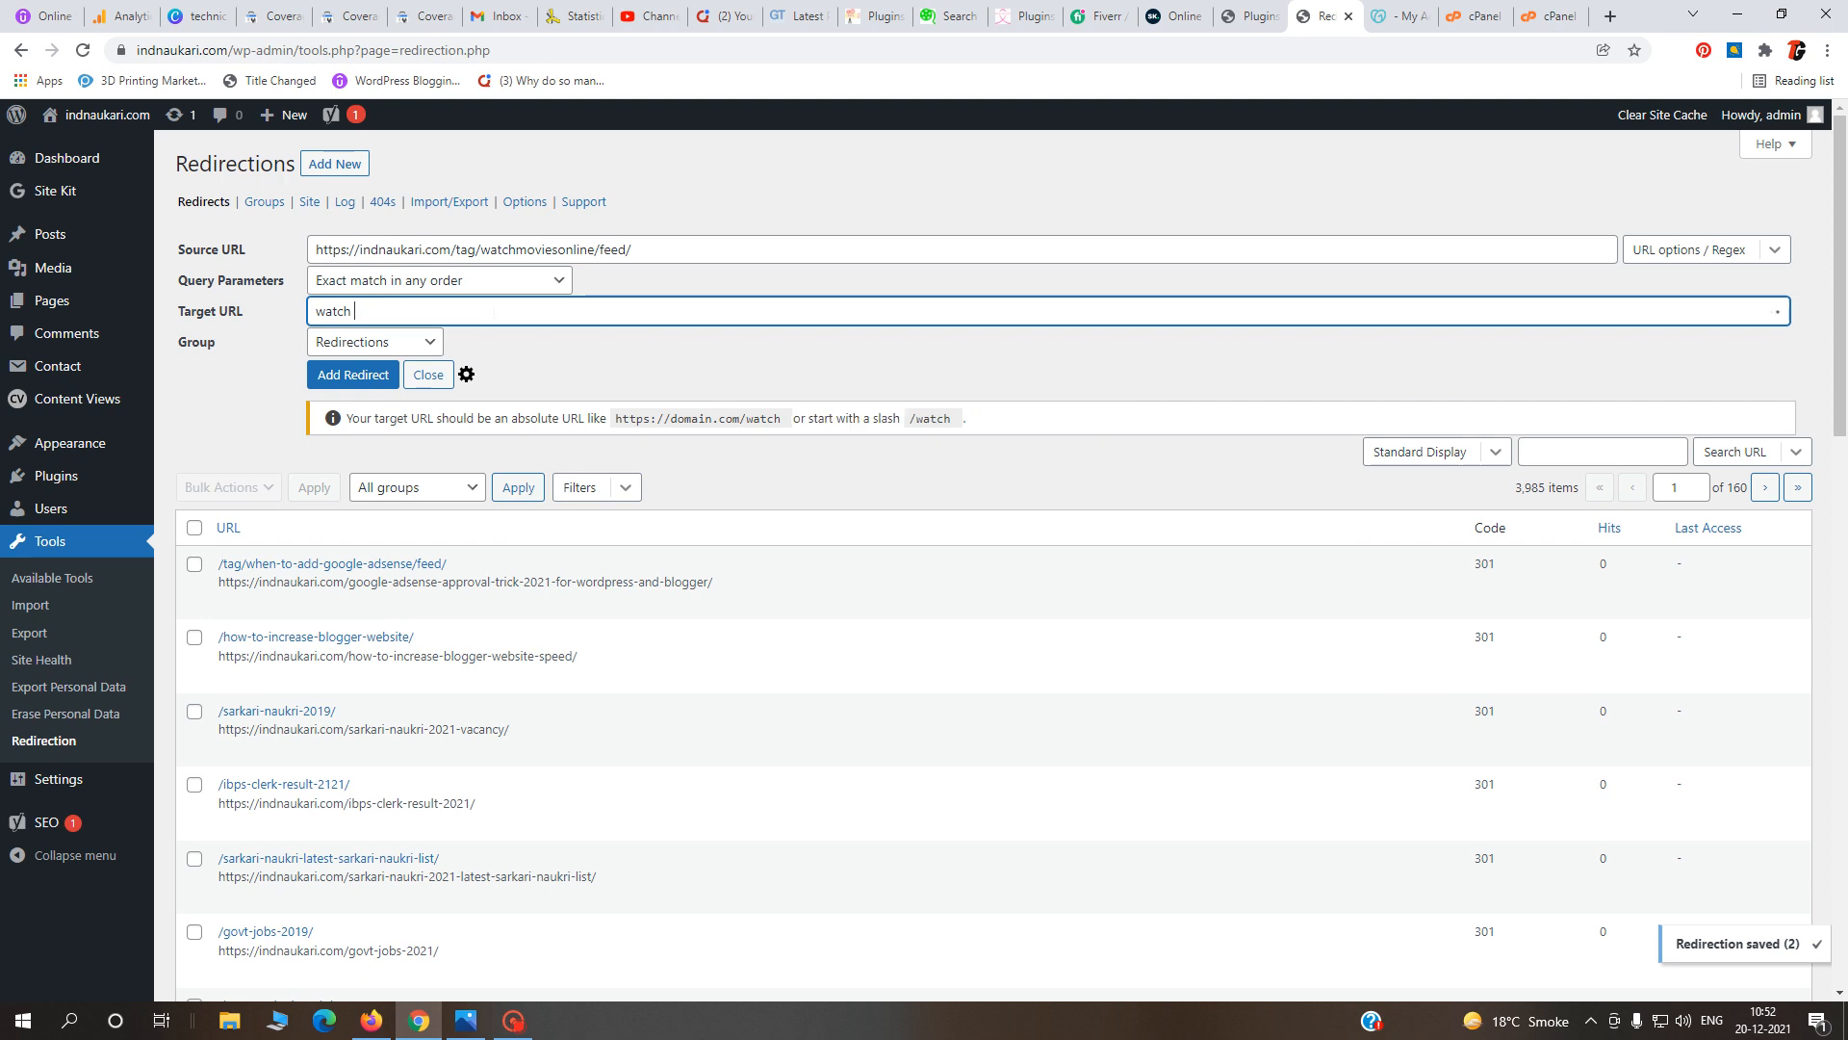
key("BackSpace")
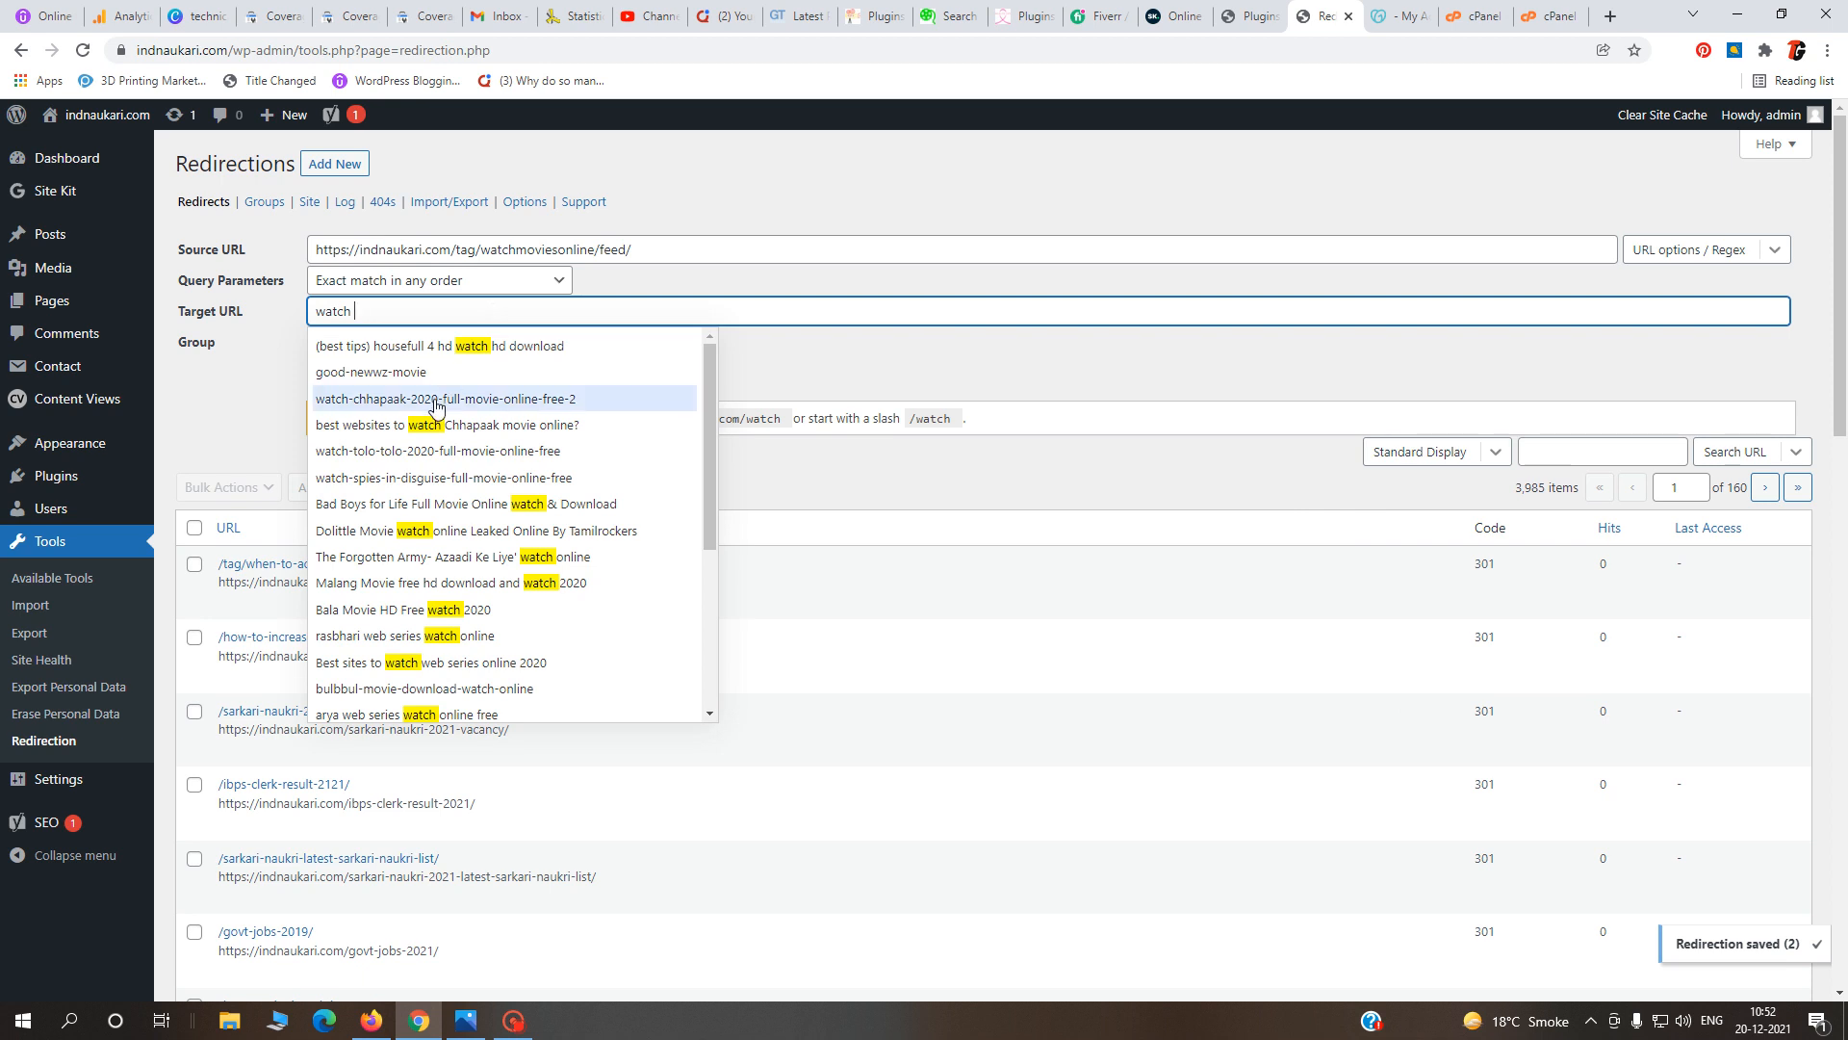
left_click(471, 399)
left_click(341, 375)
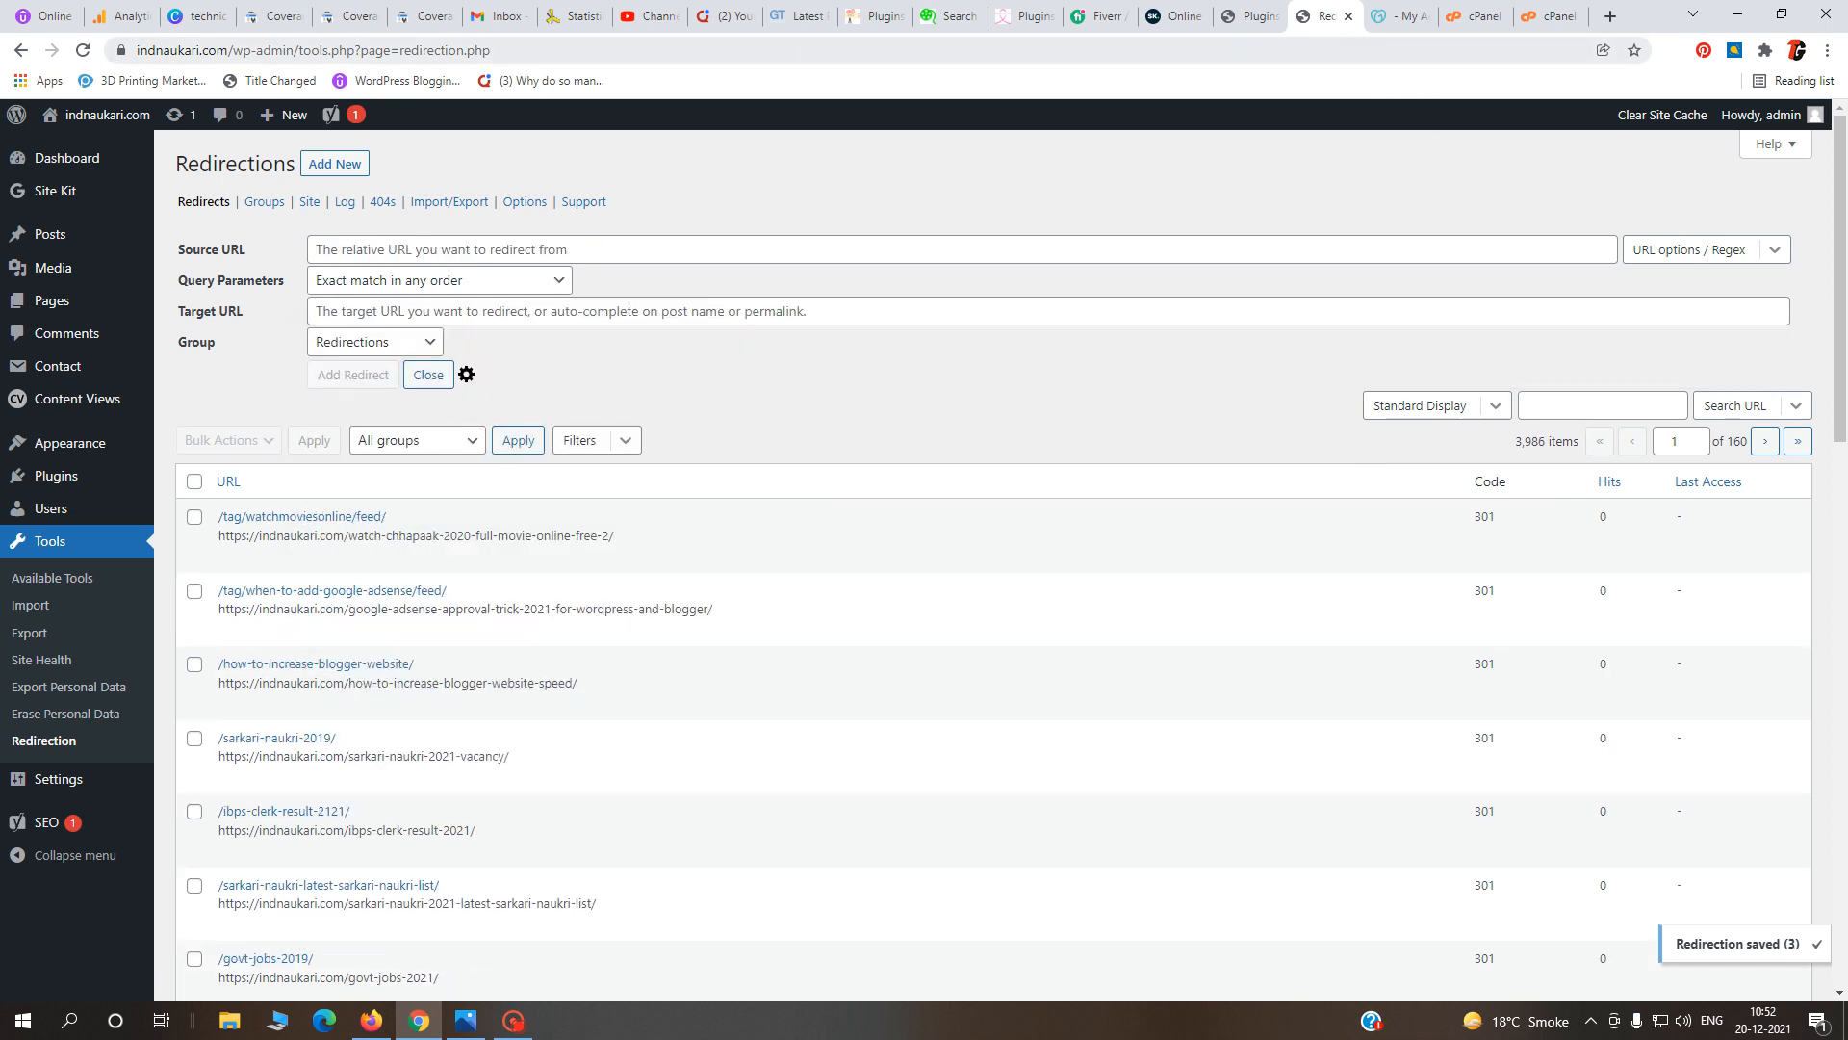
left_click(424, 16)
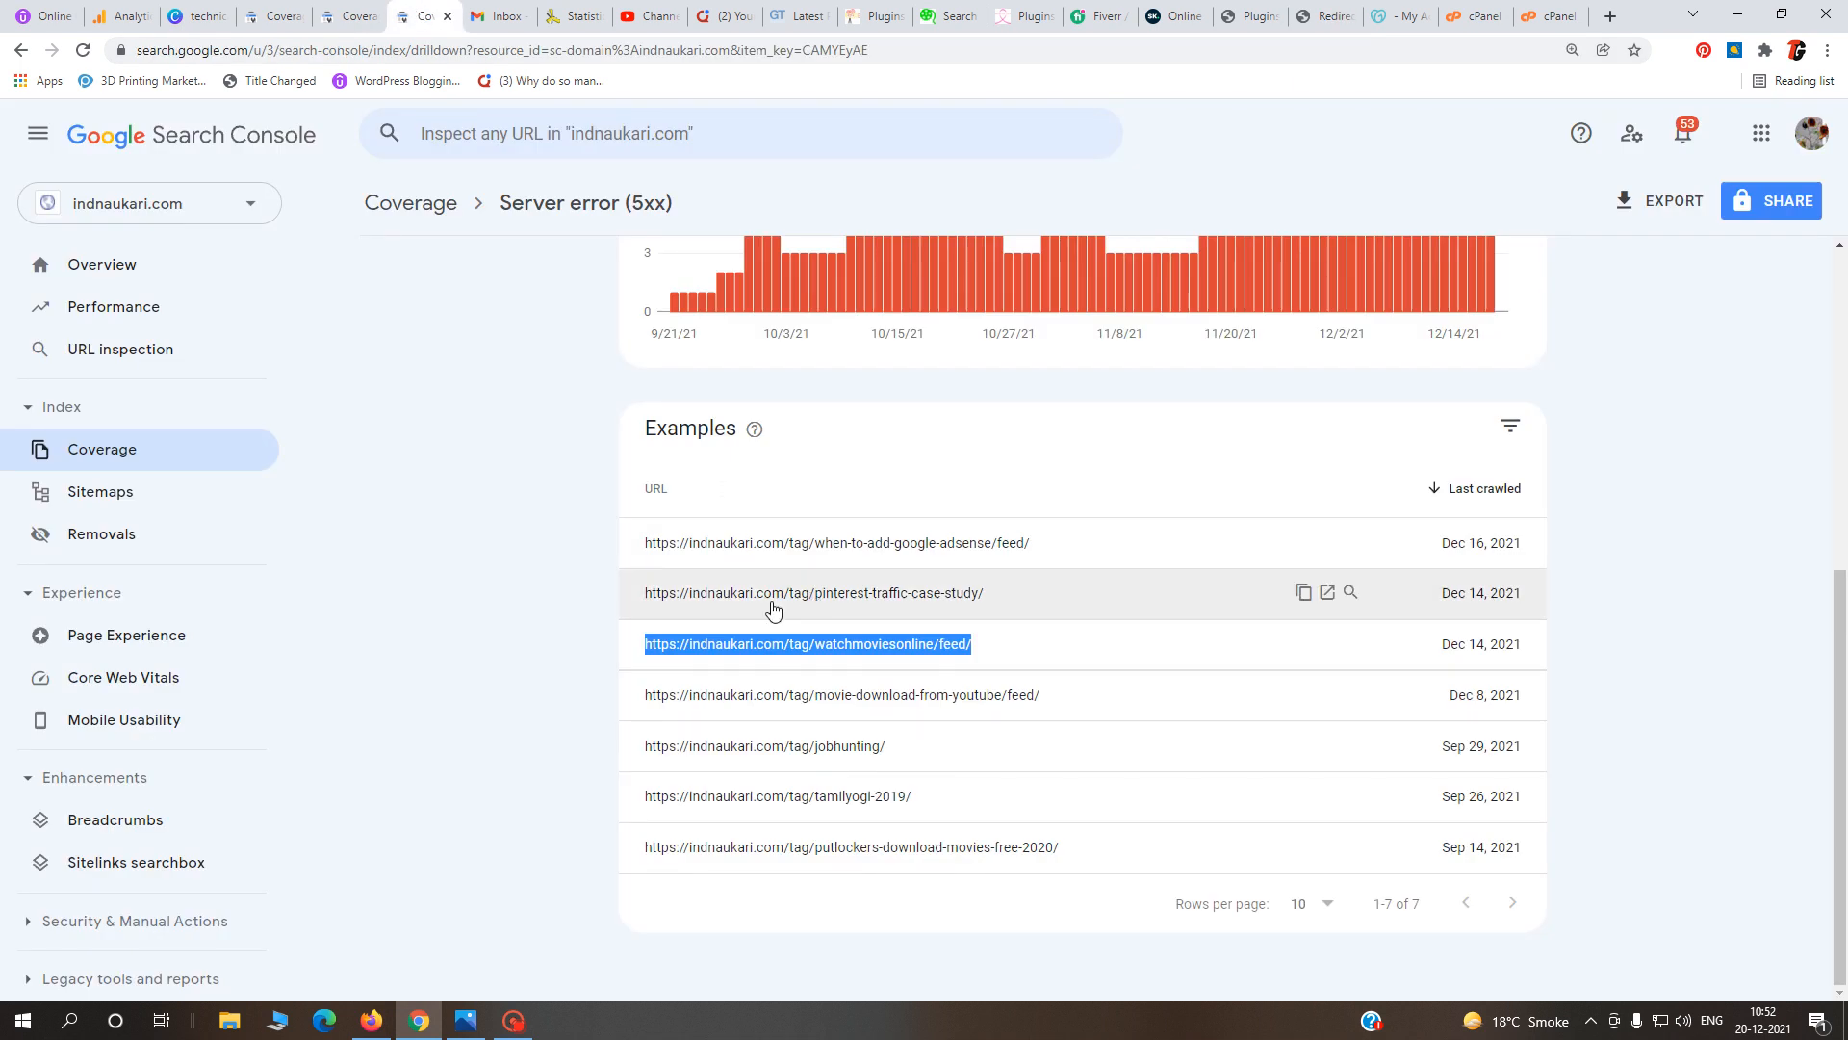
left_click_drag(1043, 697, 644, 706)
key("ctrl+c")
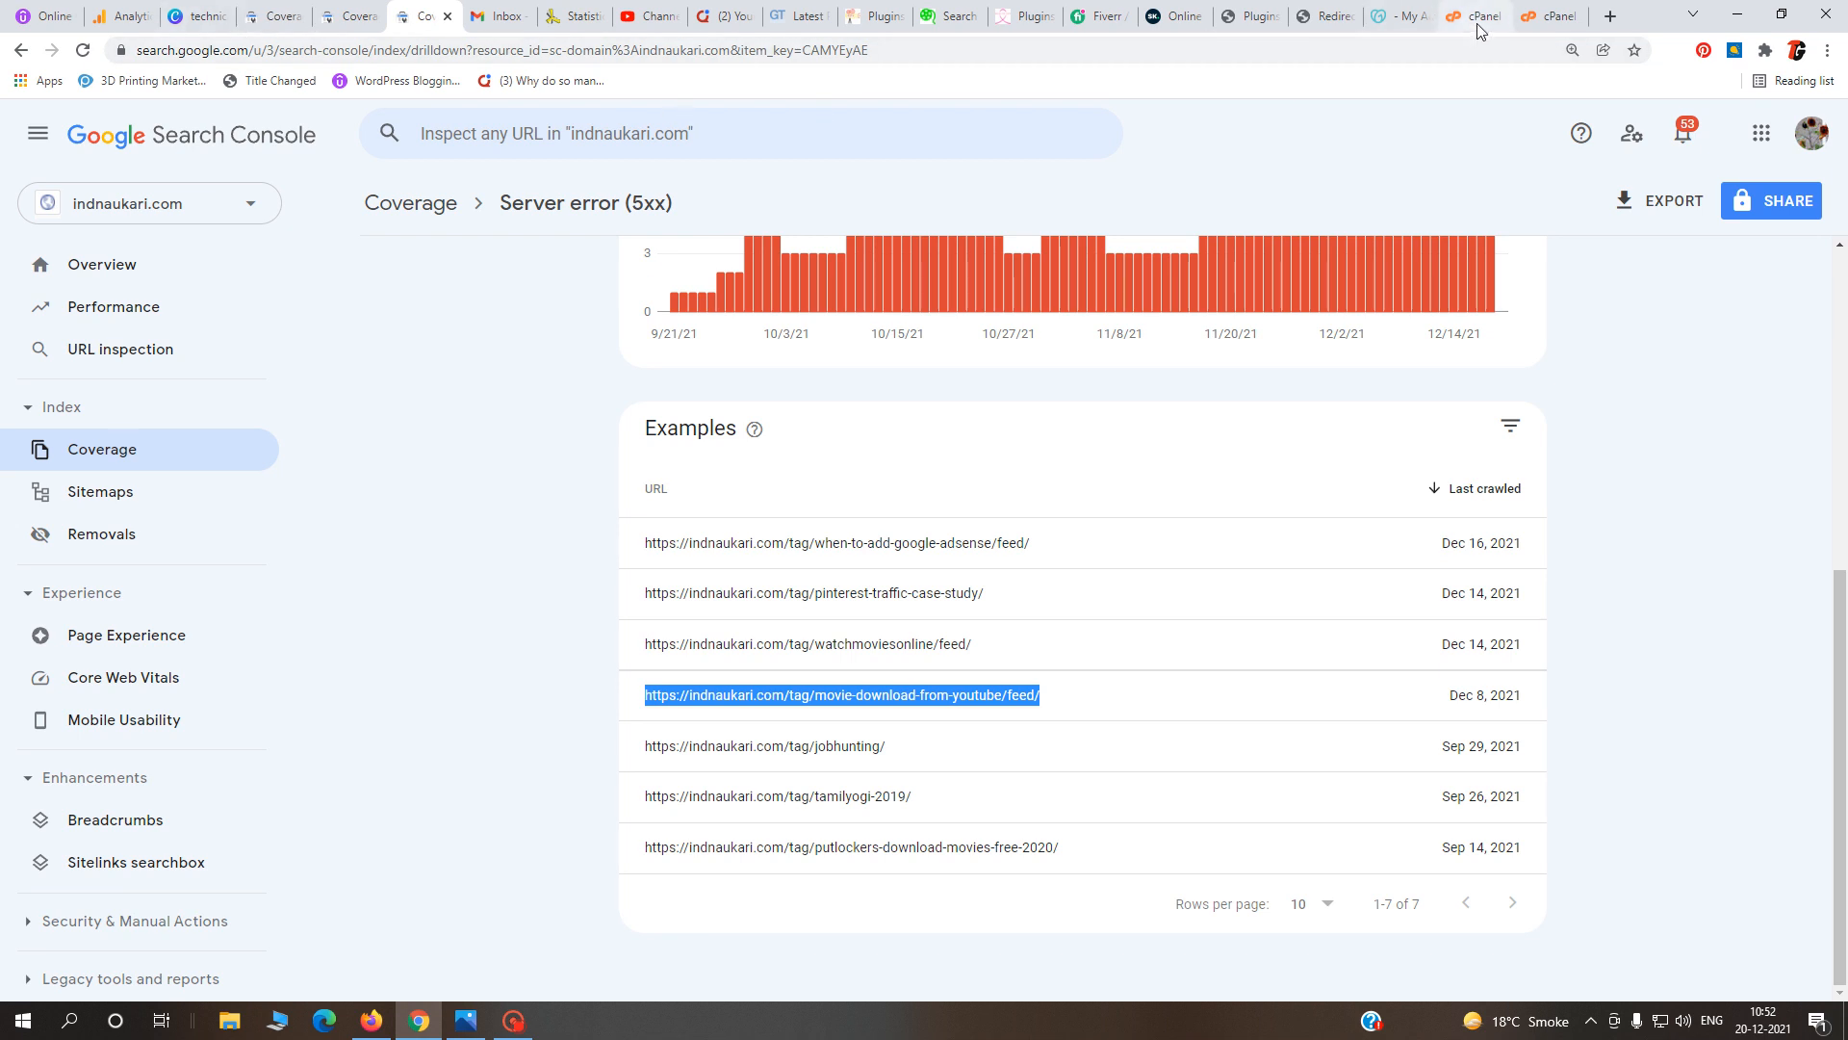
left_click(1326, 16)
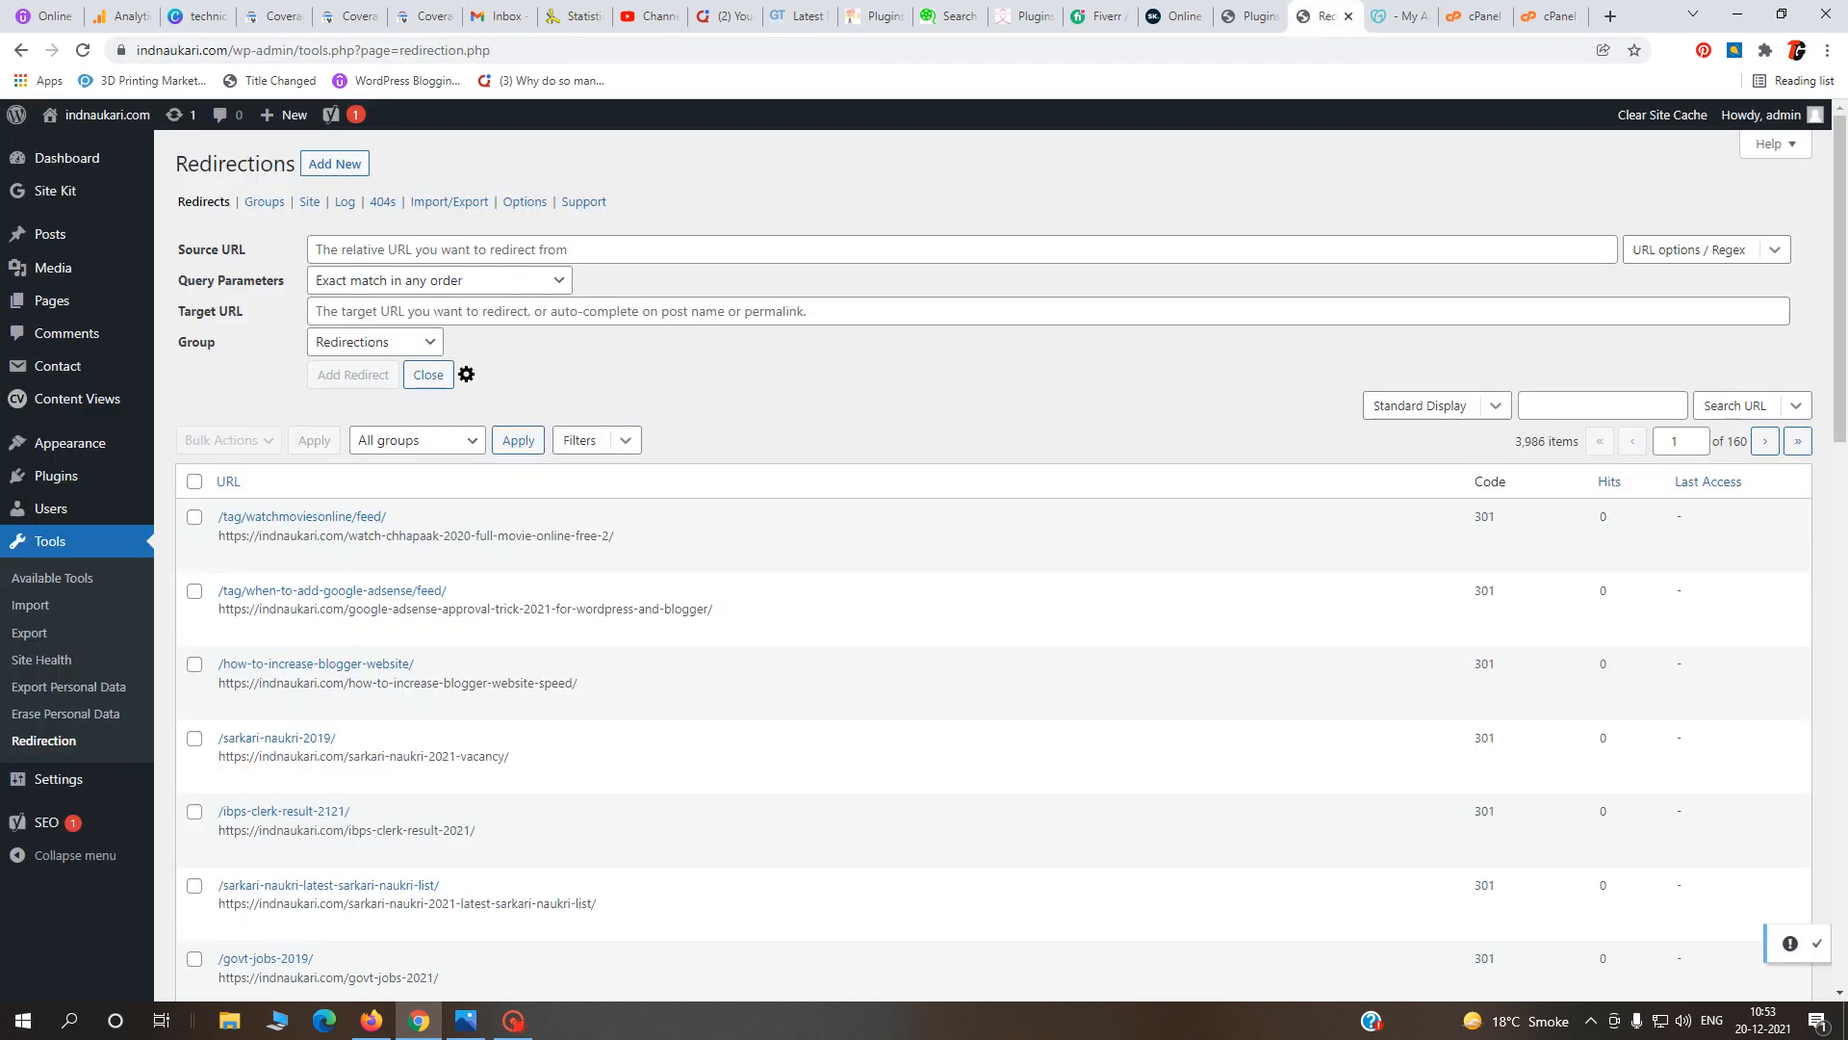
key("ctrl+v")
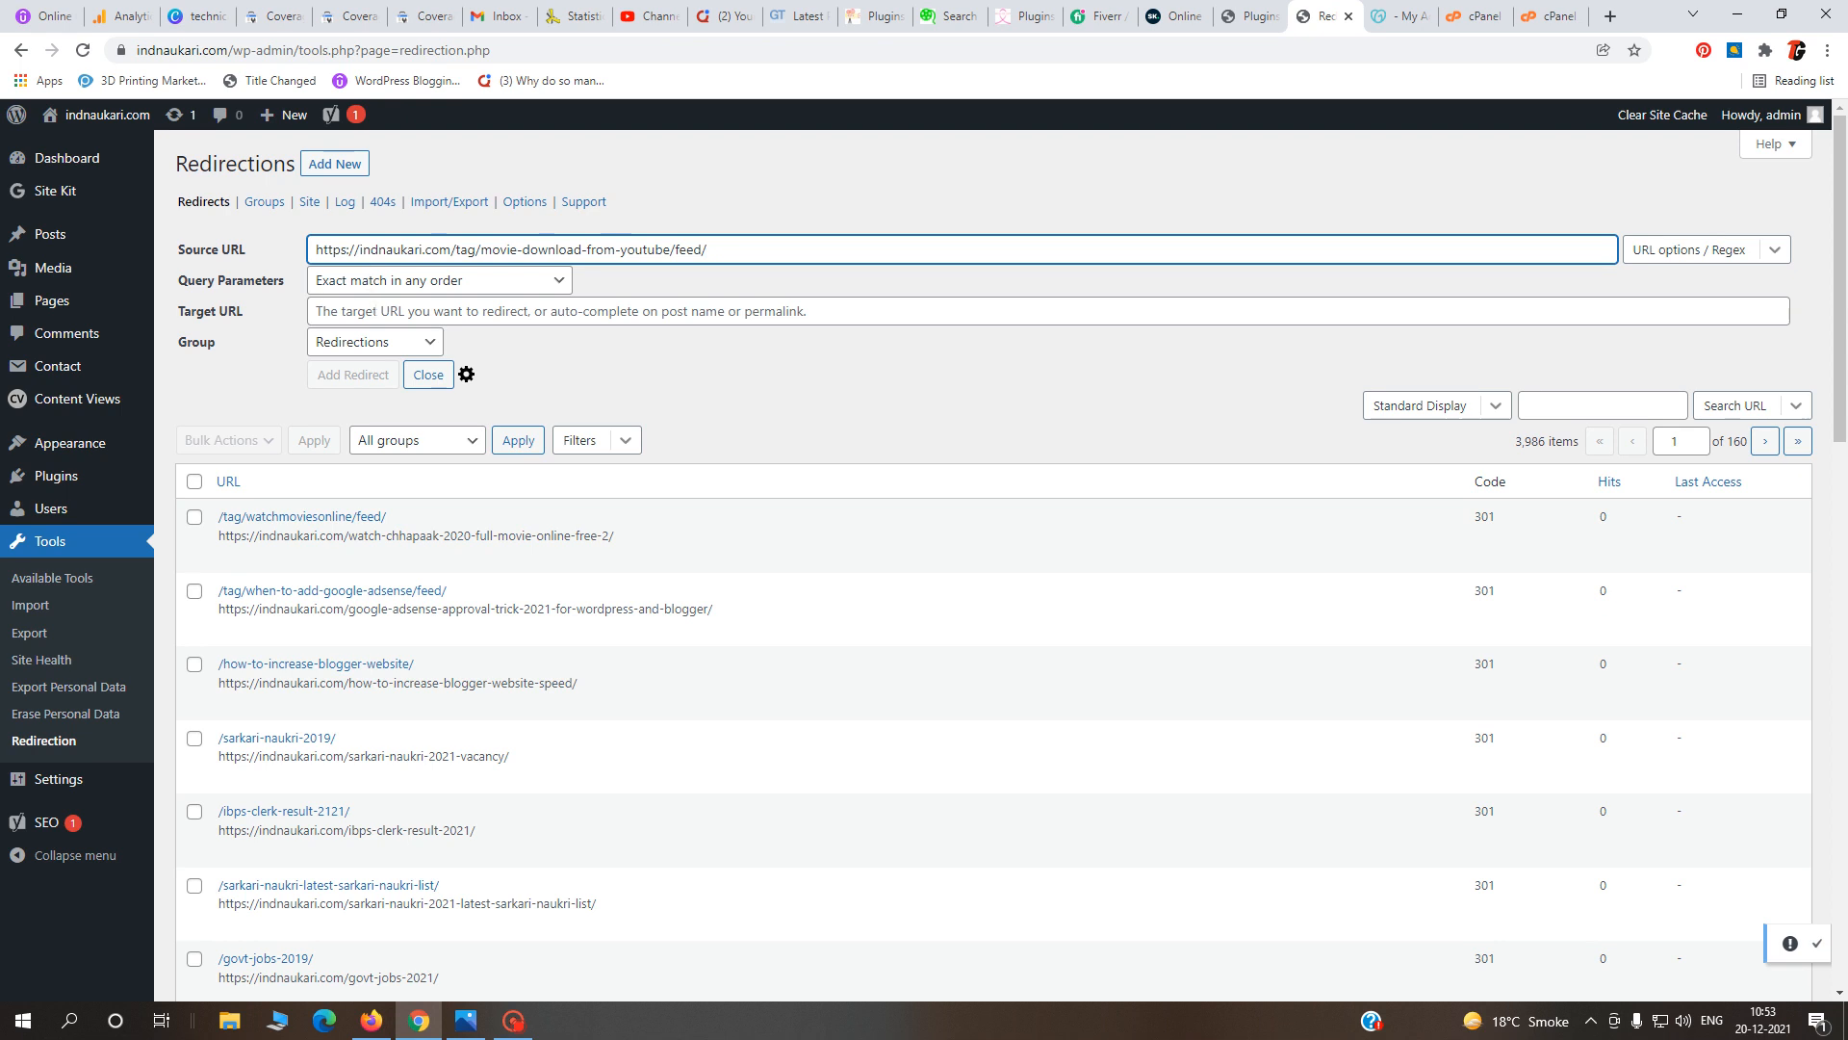
- Look up "youtube" as the target, choose "how to download youtube video 2020", and add the redirect
key("Tab")
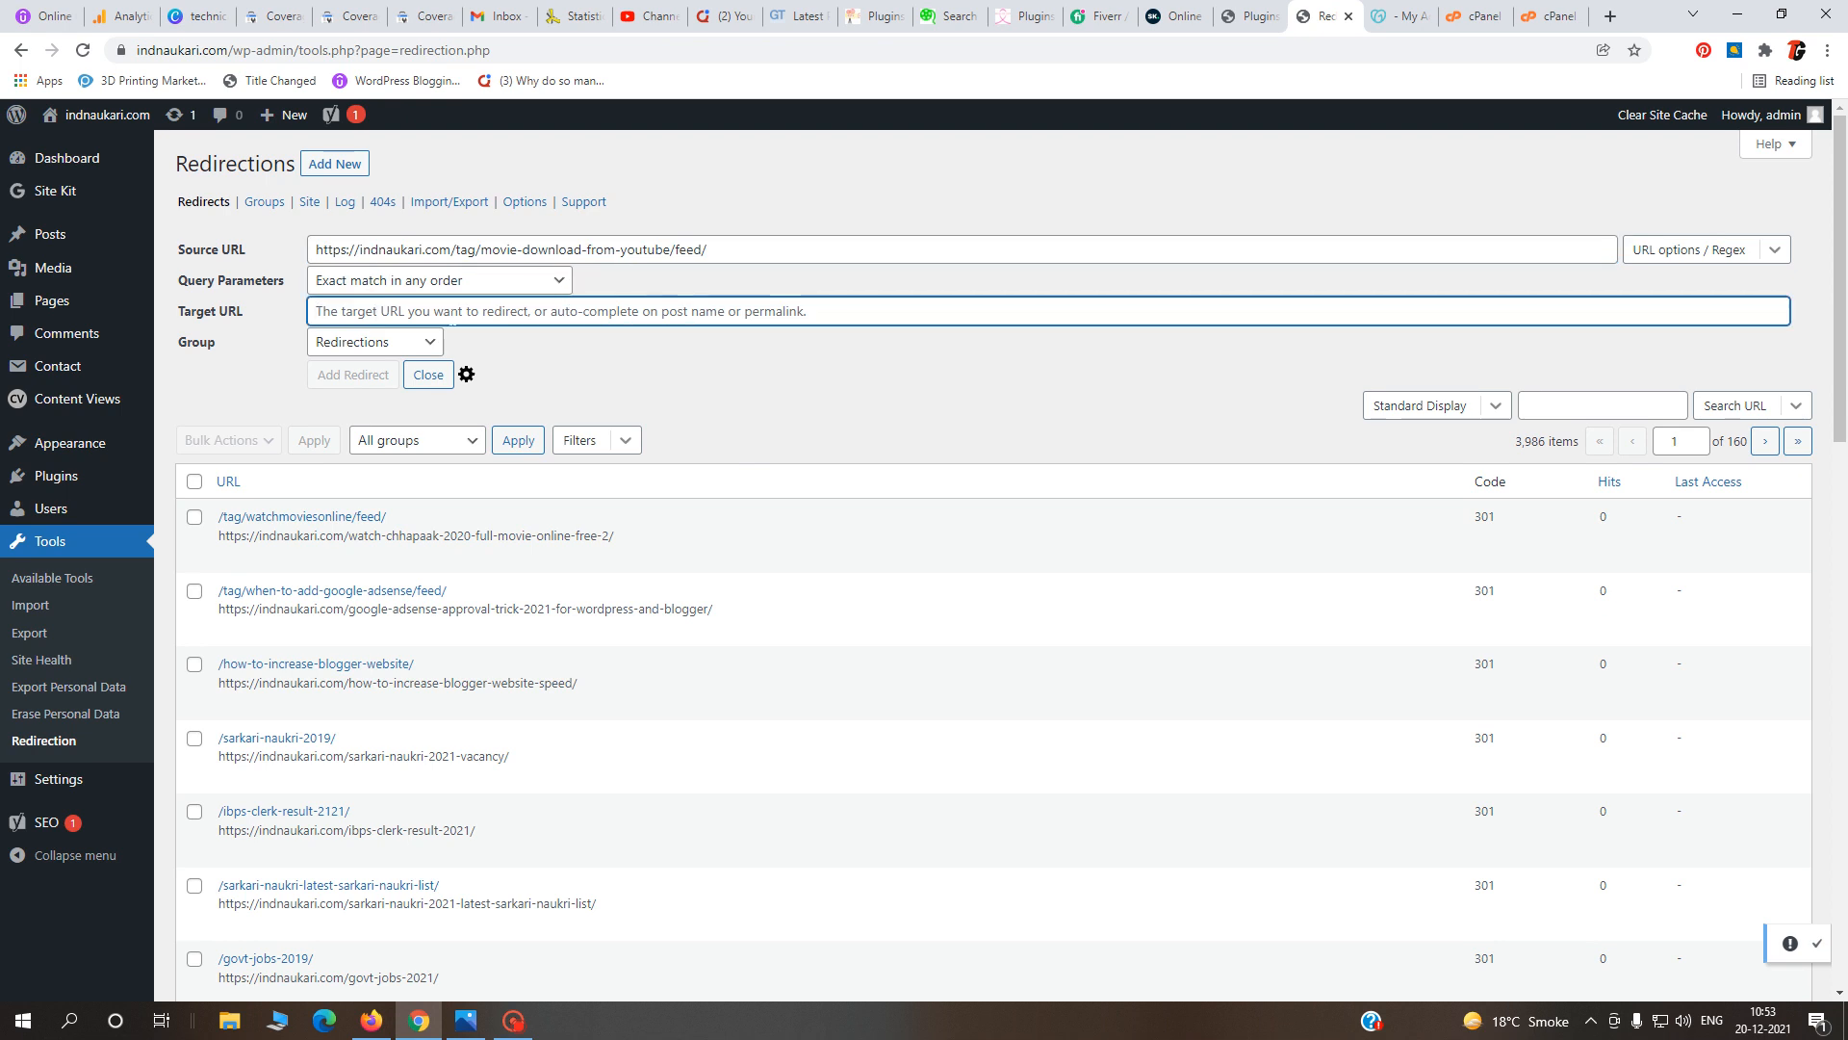
type("youtube")
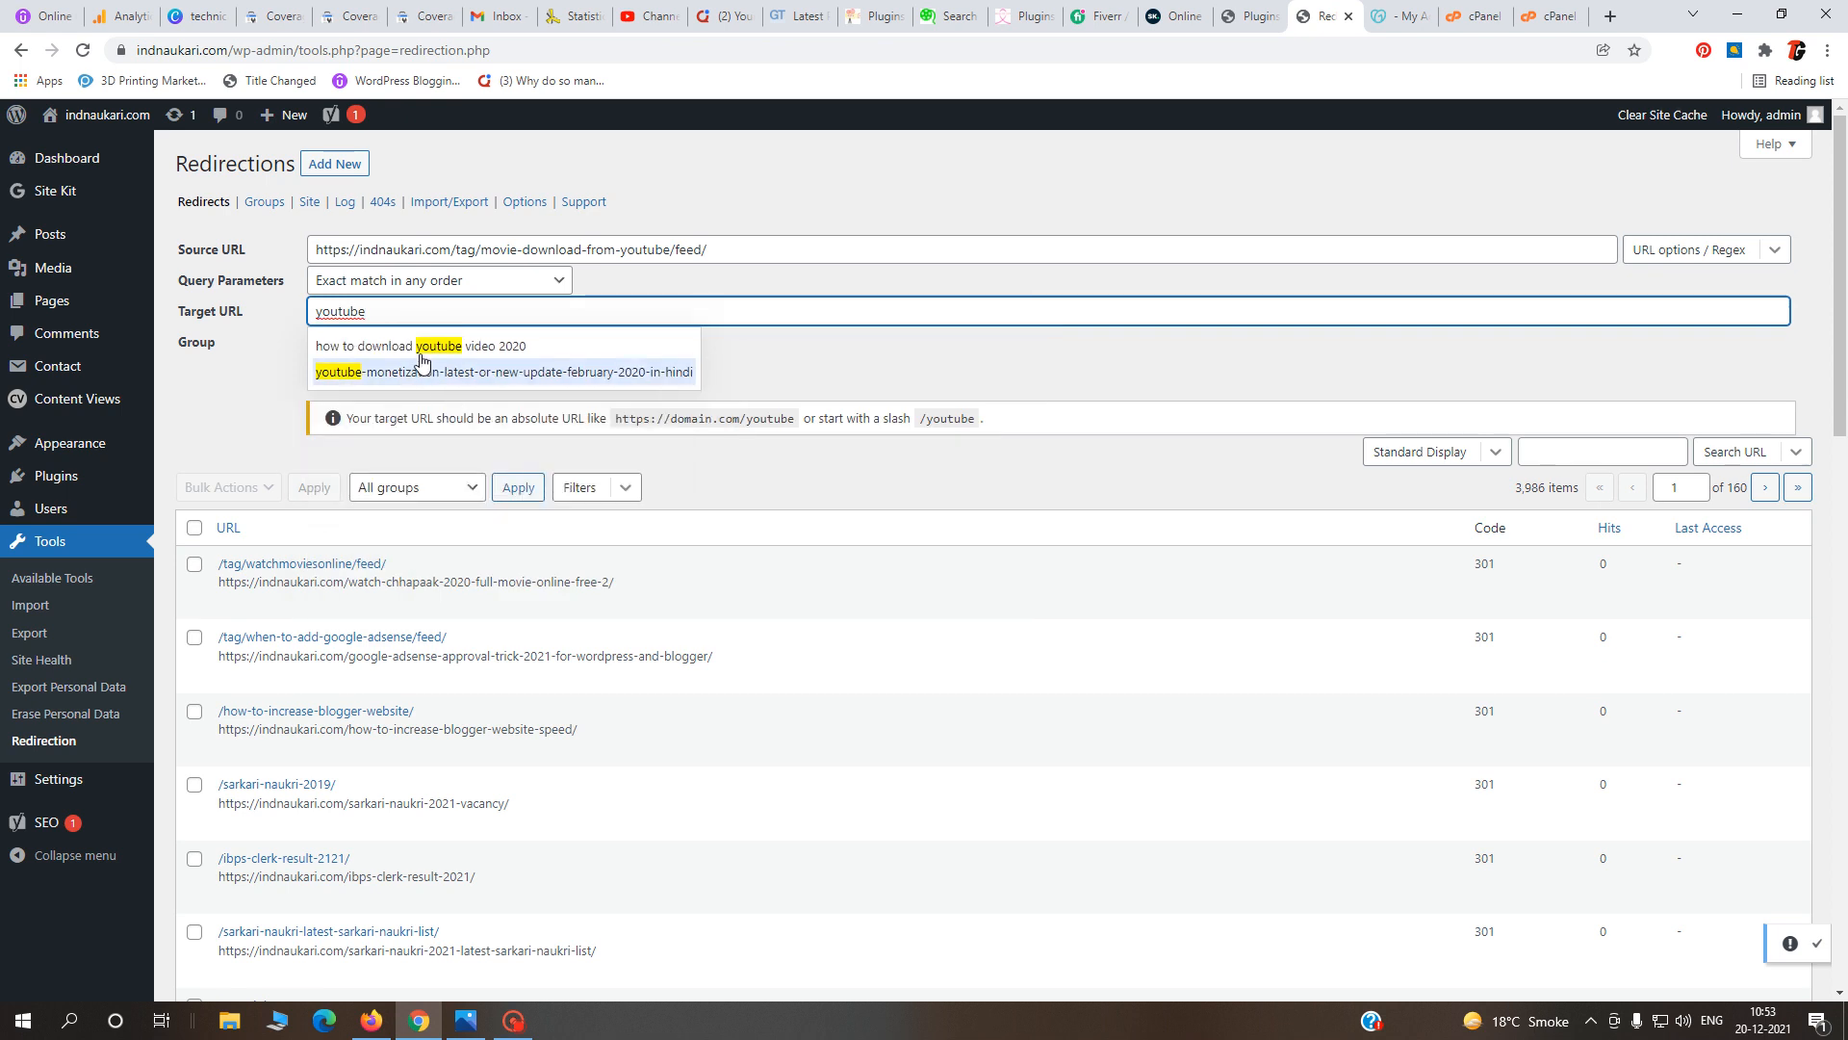
left_click(423, 348)
left_click(358, 377)
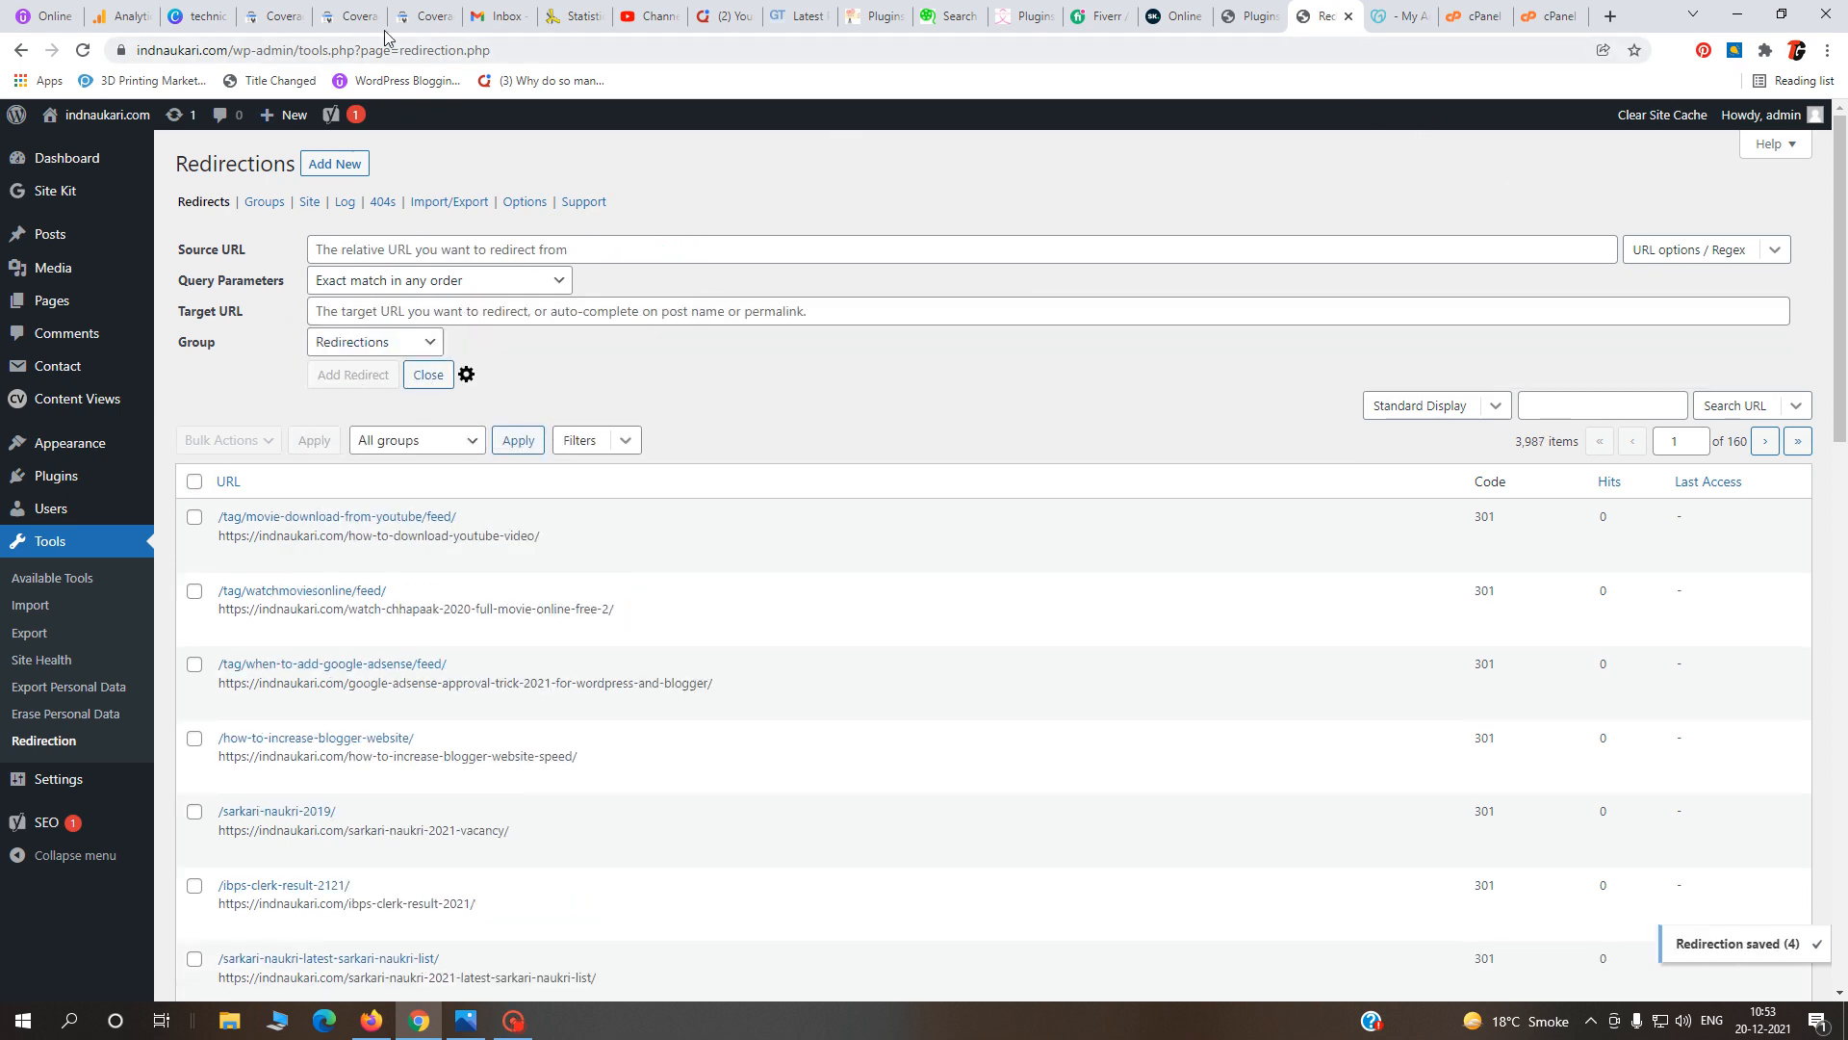
- Return to Search Console and review the Server error (5xx) issue's example URLs, detection date and validation status
left_click(455, 23)
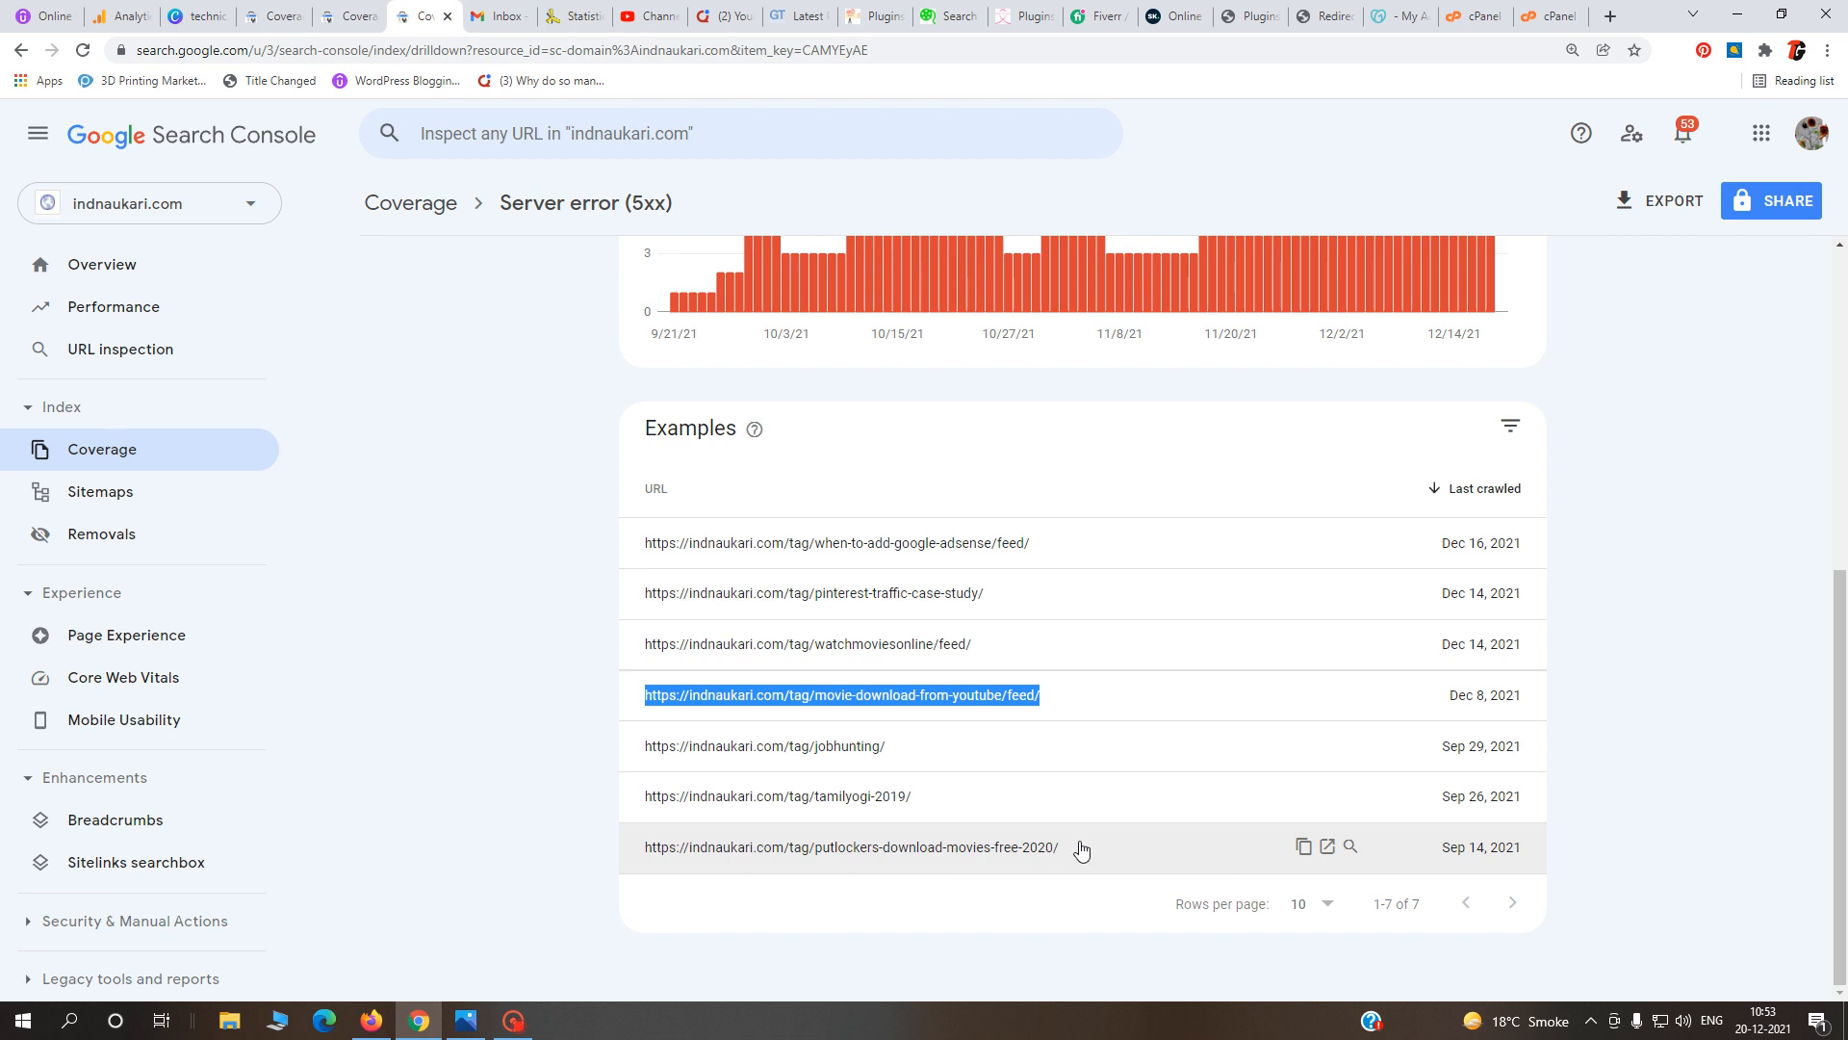
scroll(1078, 811, "up", 6)
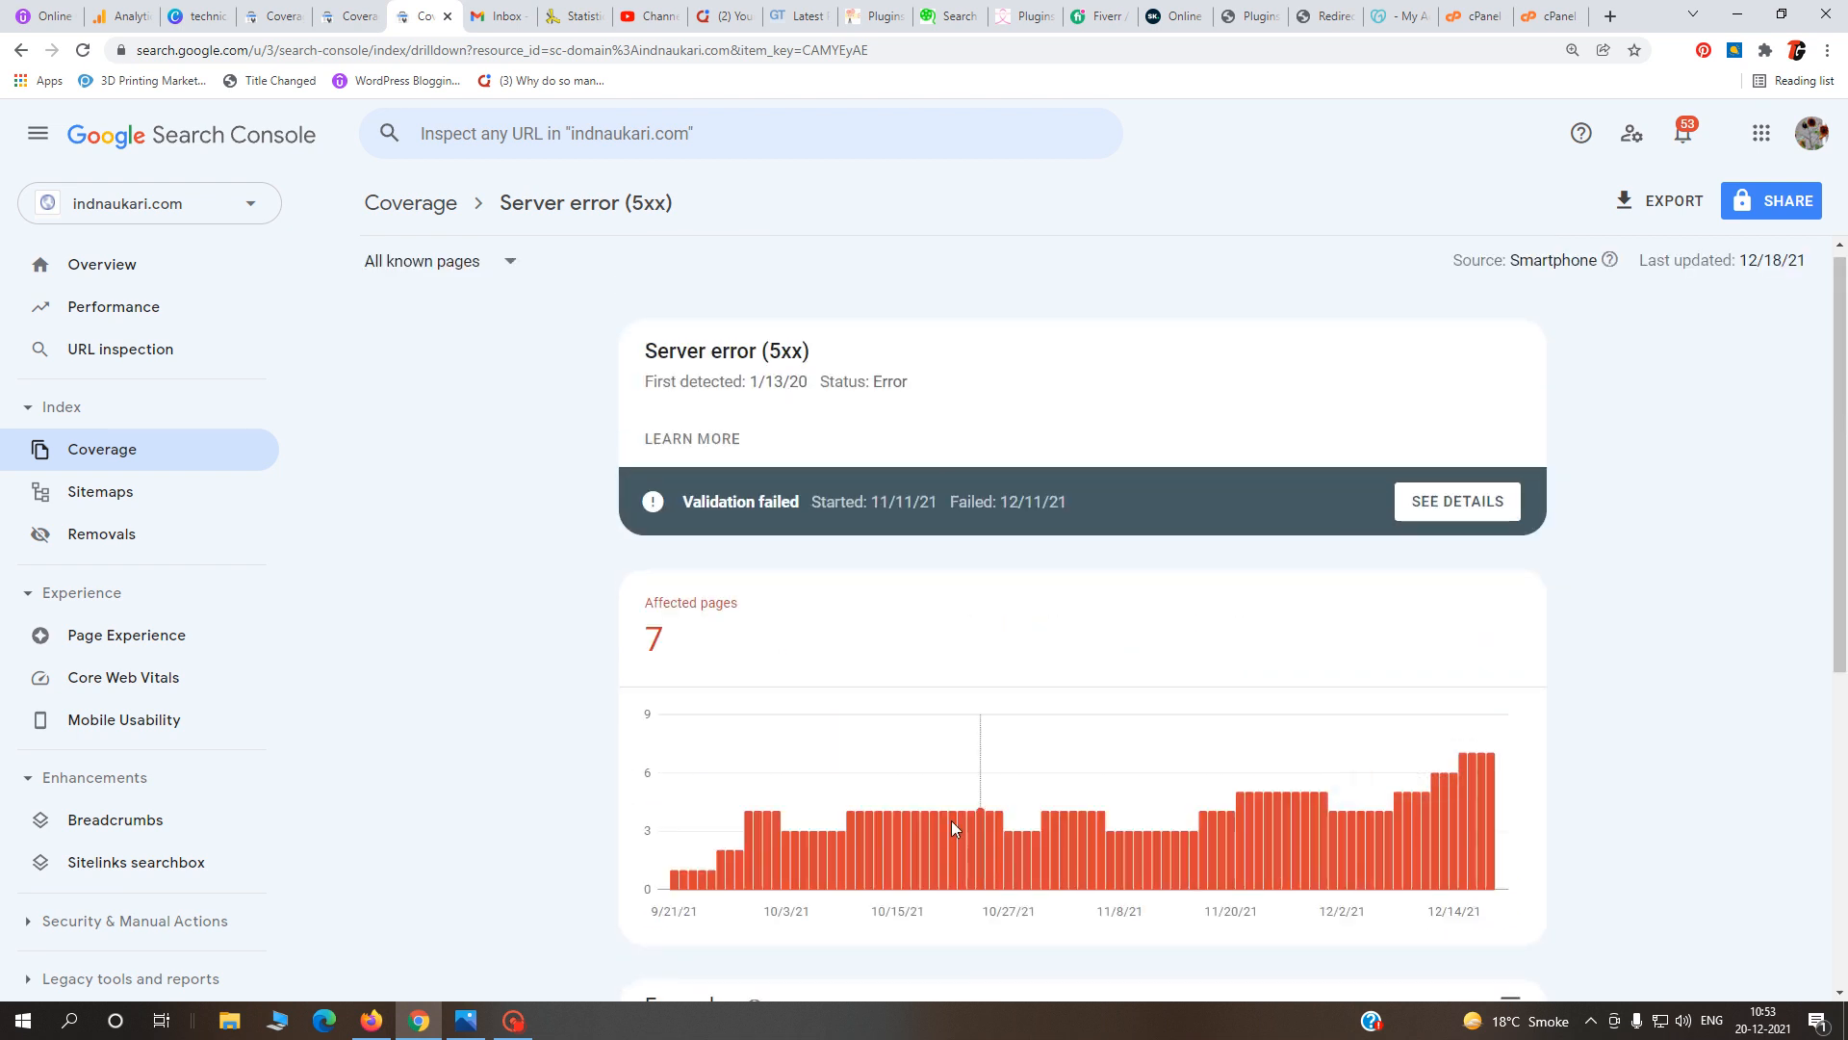
scroll(1049, 775, "down", 4)
scroll(1051, 780, "up", 5)
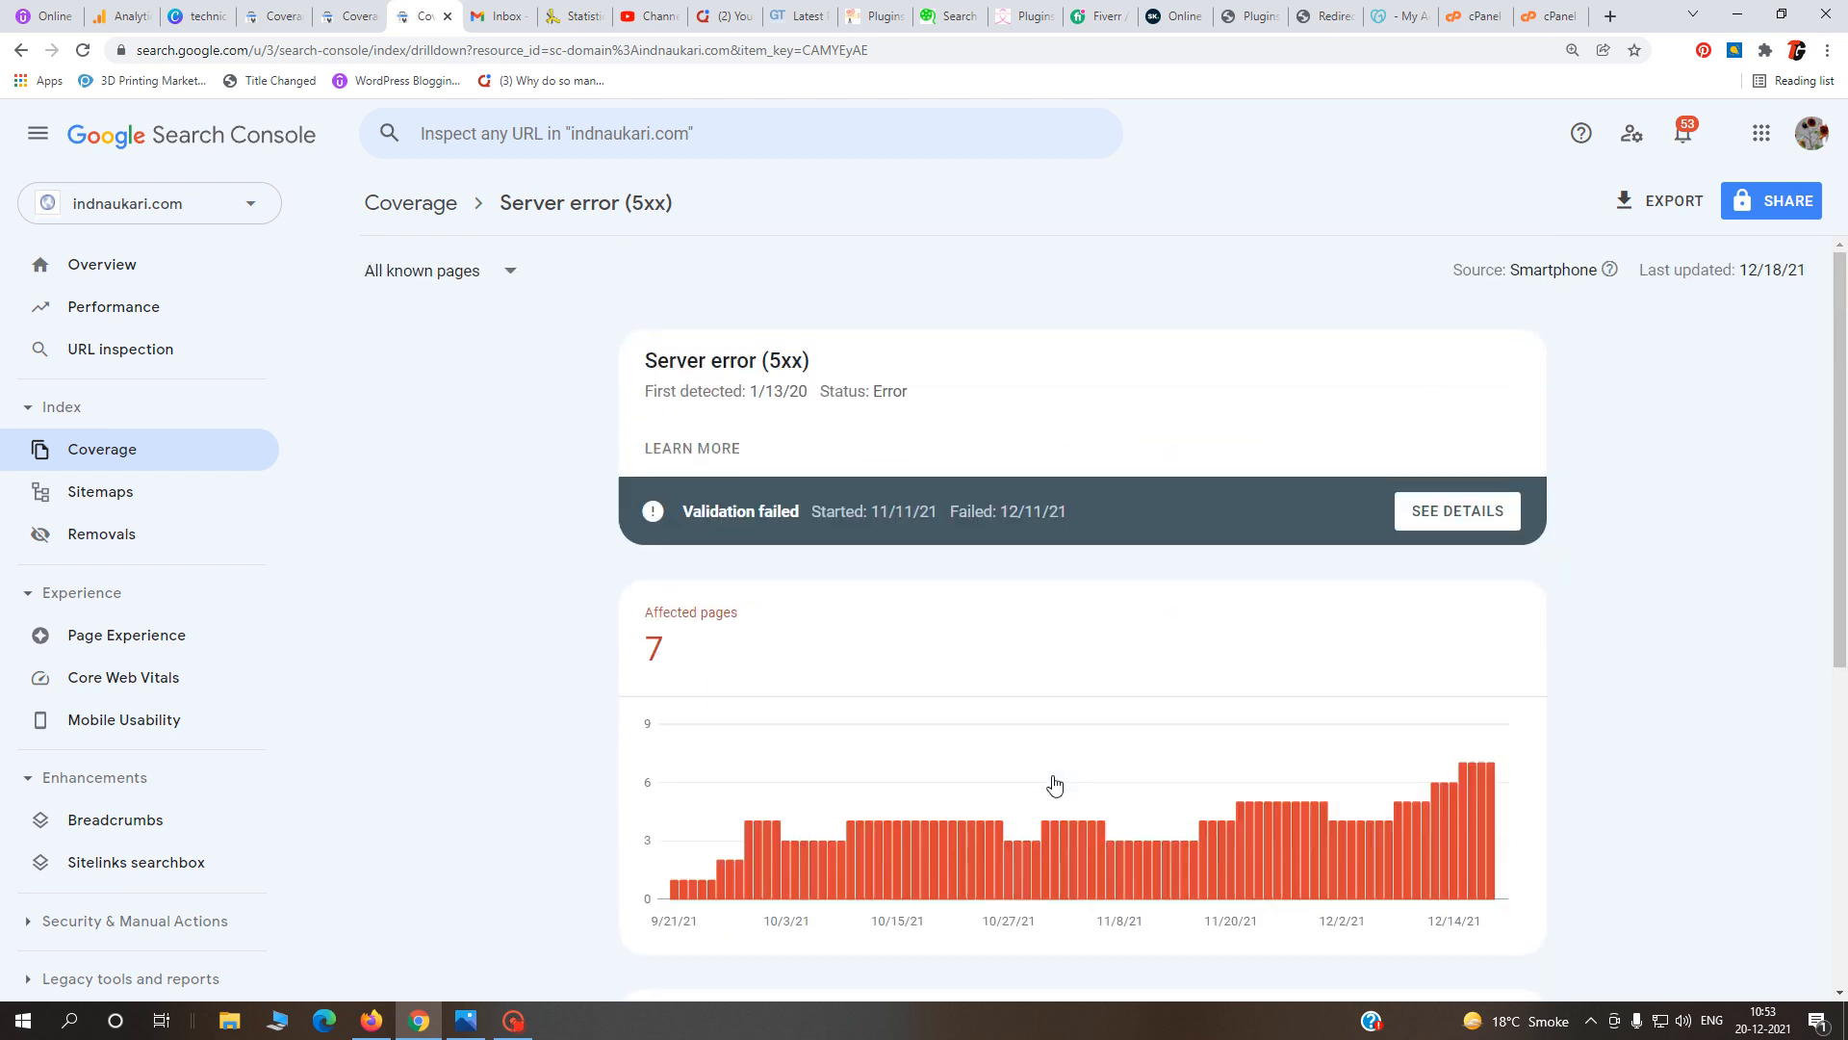
left_click_drag(817, 364, 721, 362)
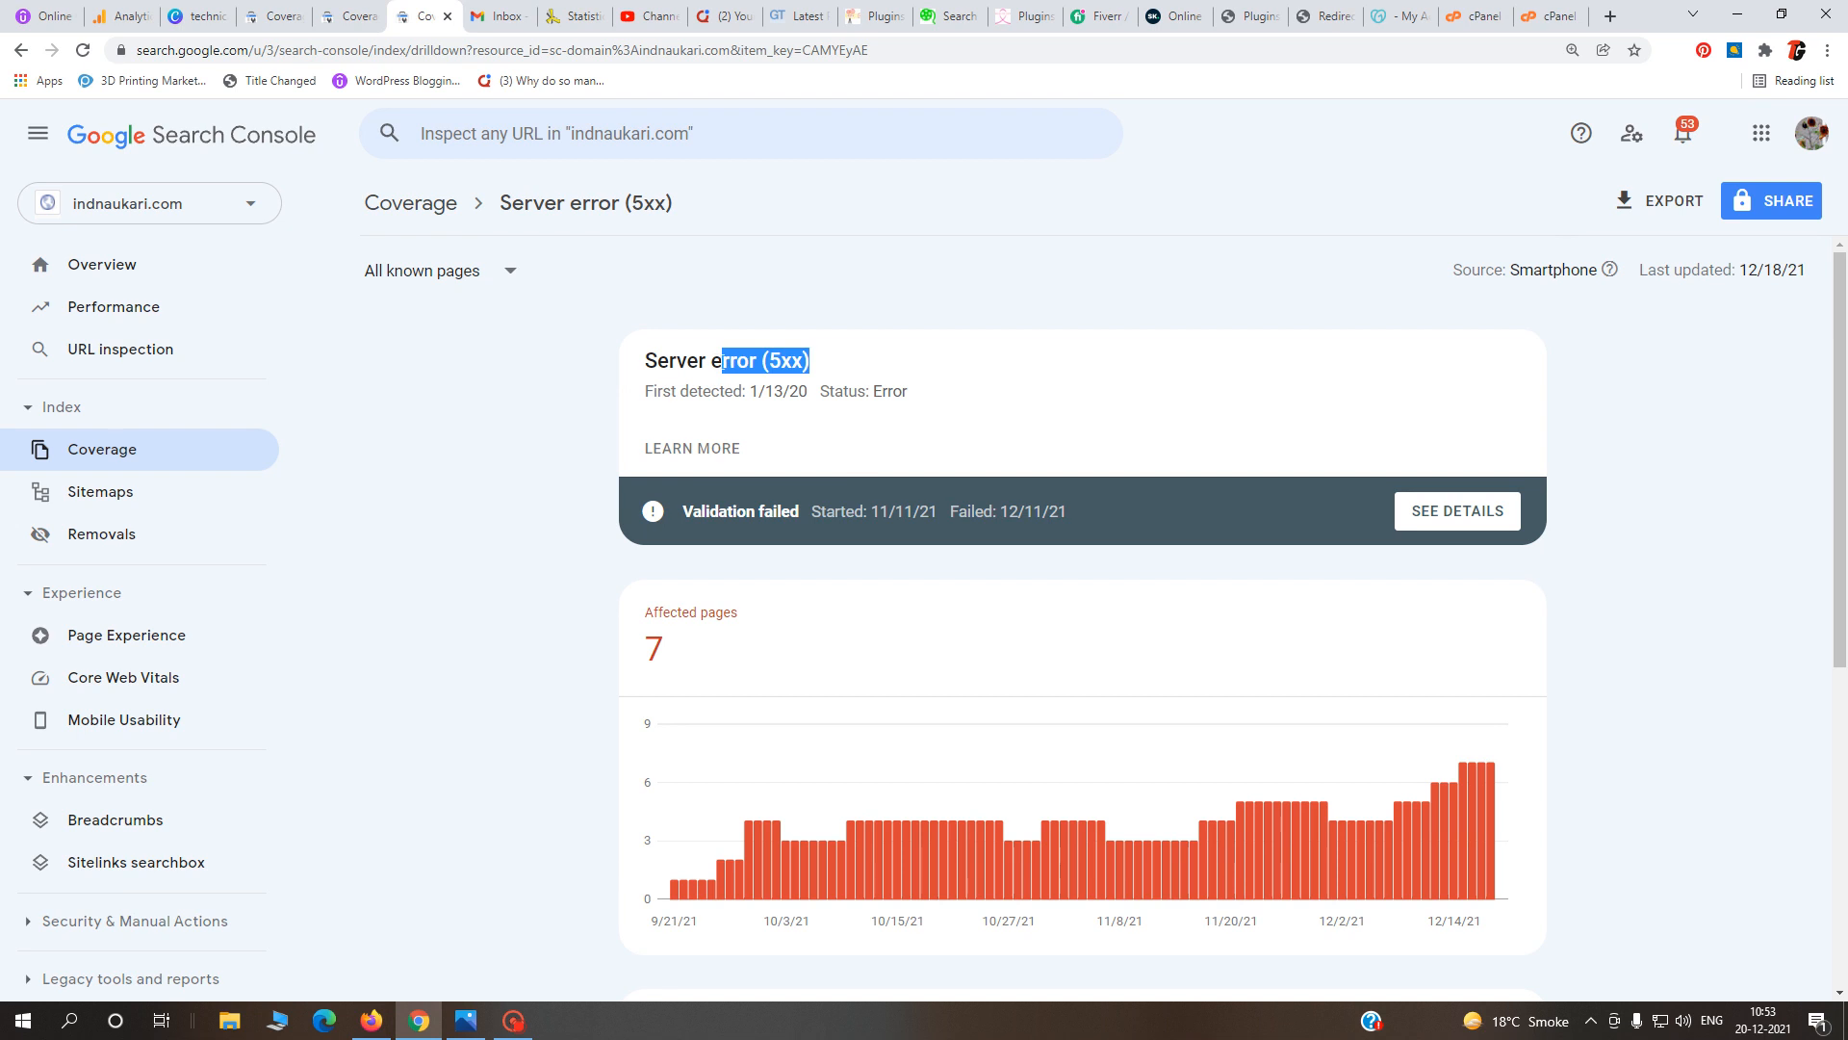
left_click_drag(621, 399, 809, 392)
left_click(809, 392)
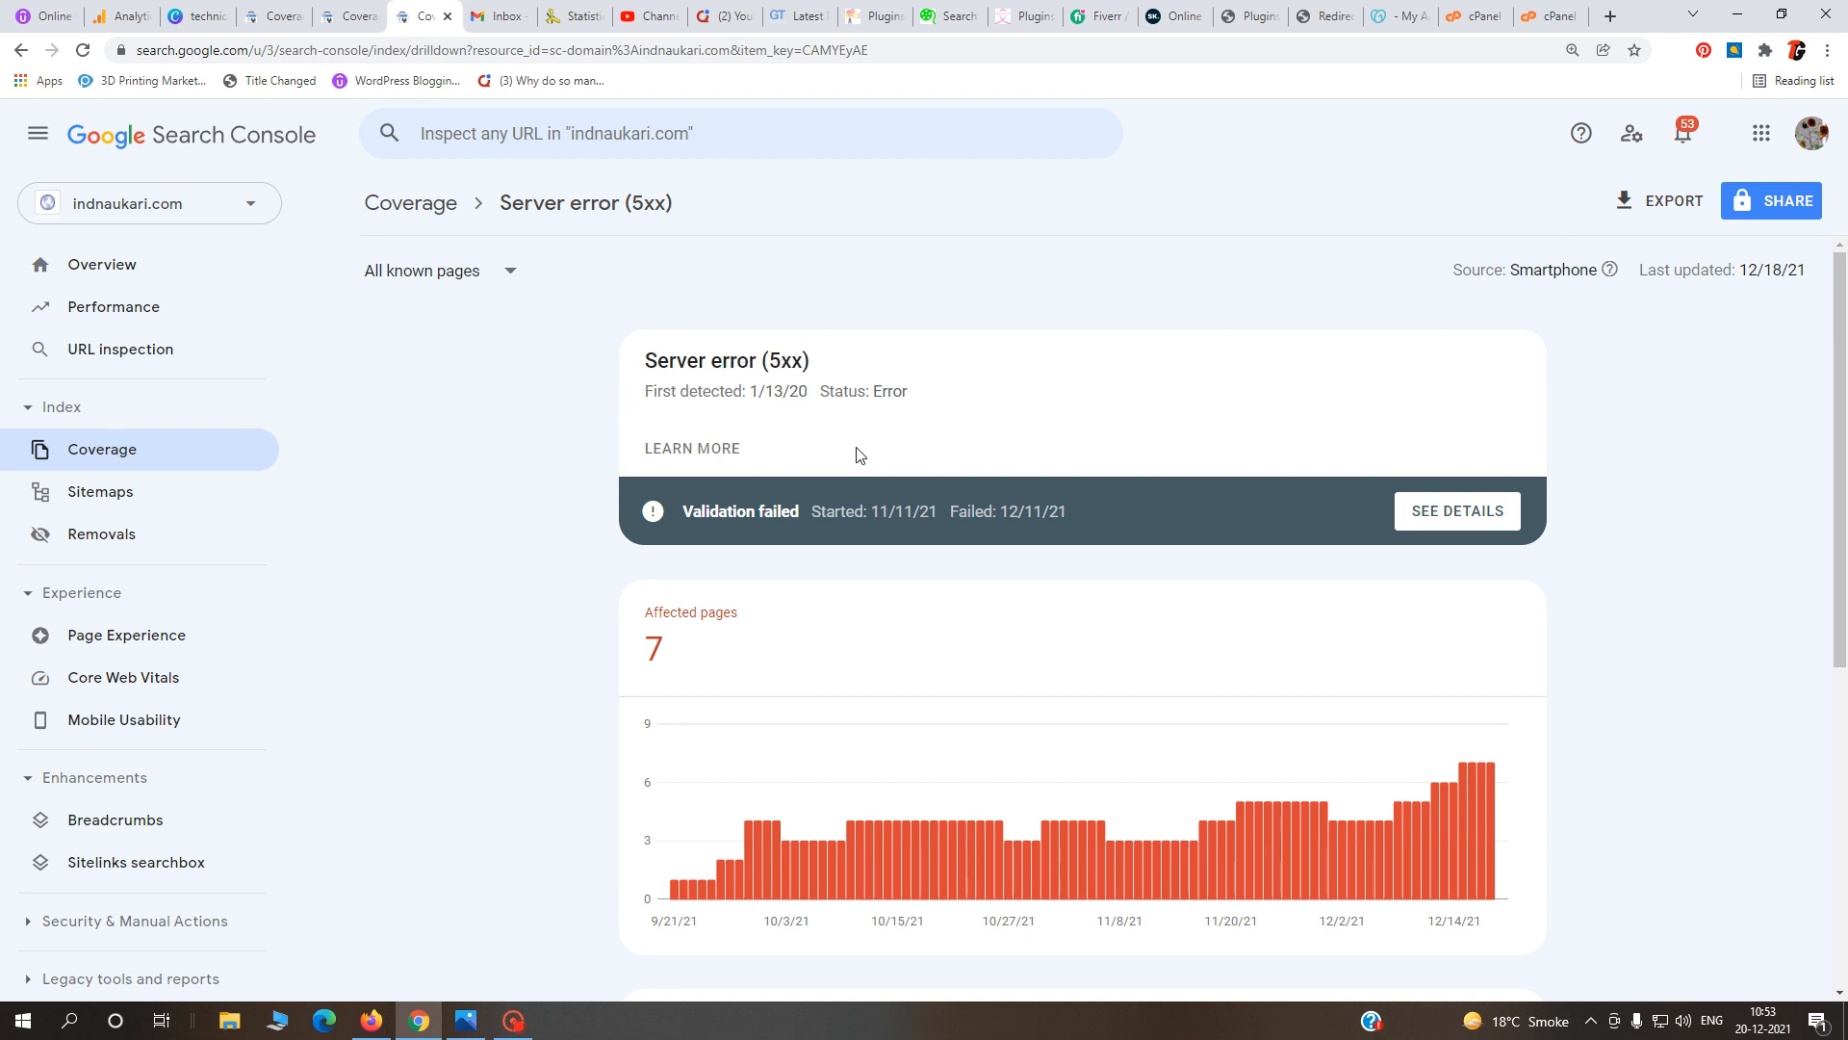
- Check indnaukari.com's 'Submitted URL marked noindex' and Server error (5xx) issues from the Coverage report, and open the Performance report
left_click(164, 449)
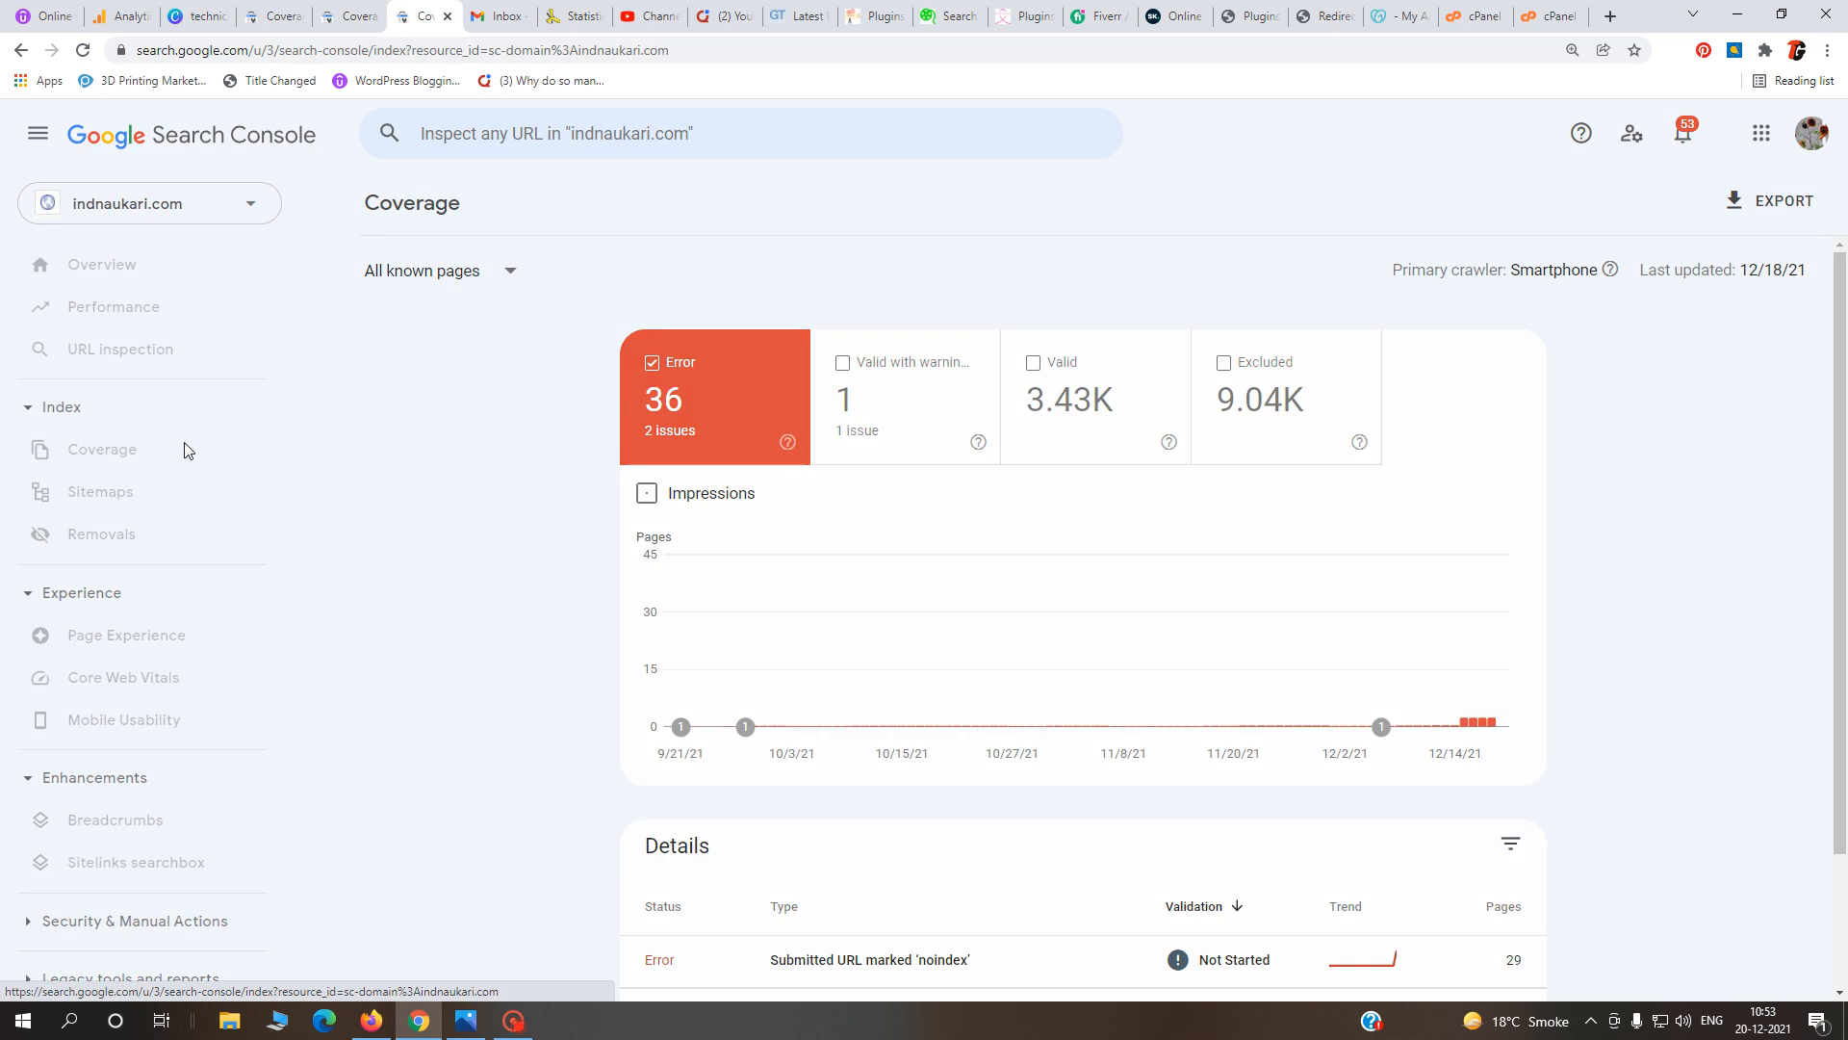
scroll(1182, 697, "down", 1)
scroll(1182, 697, "down", 1)
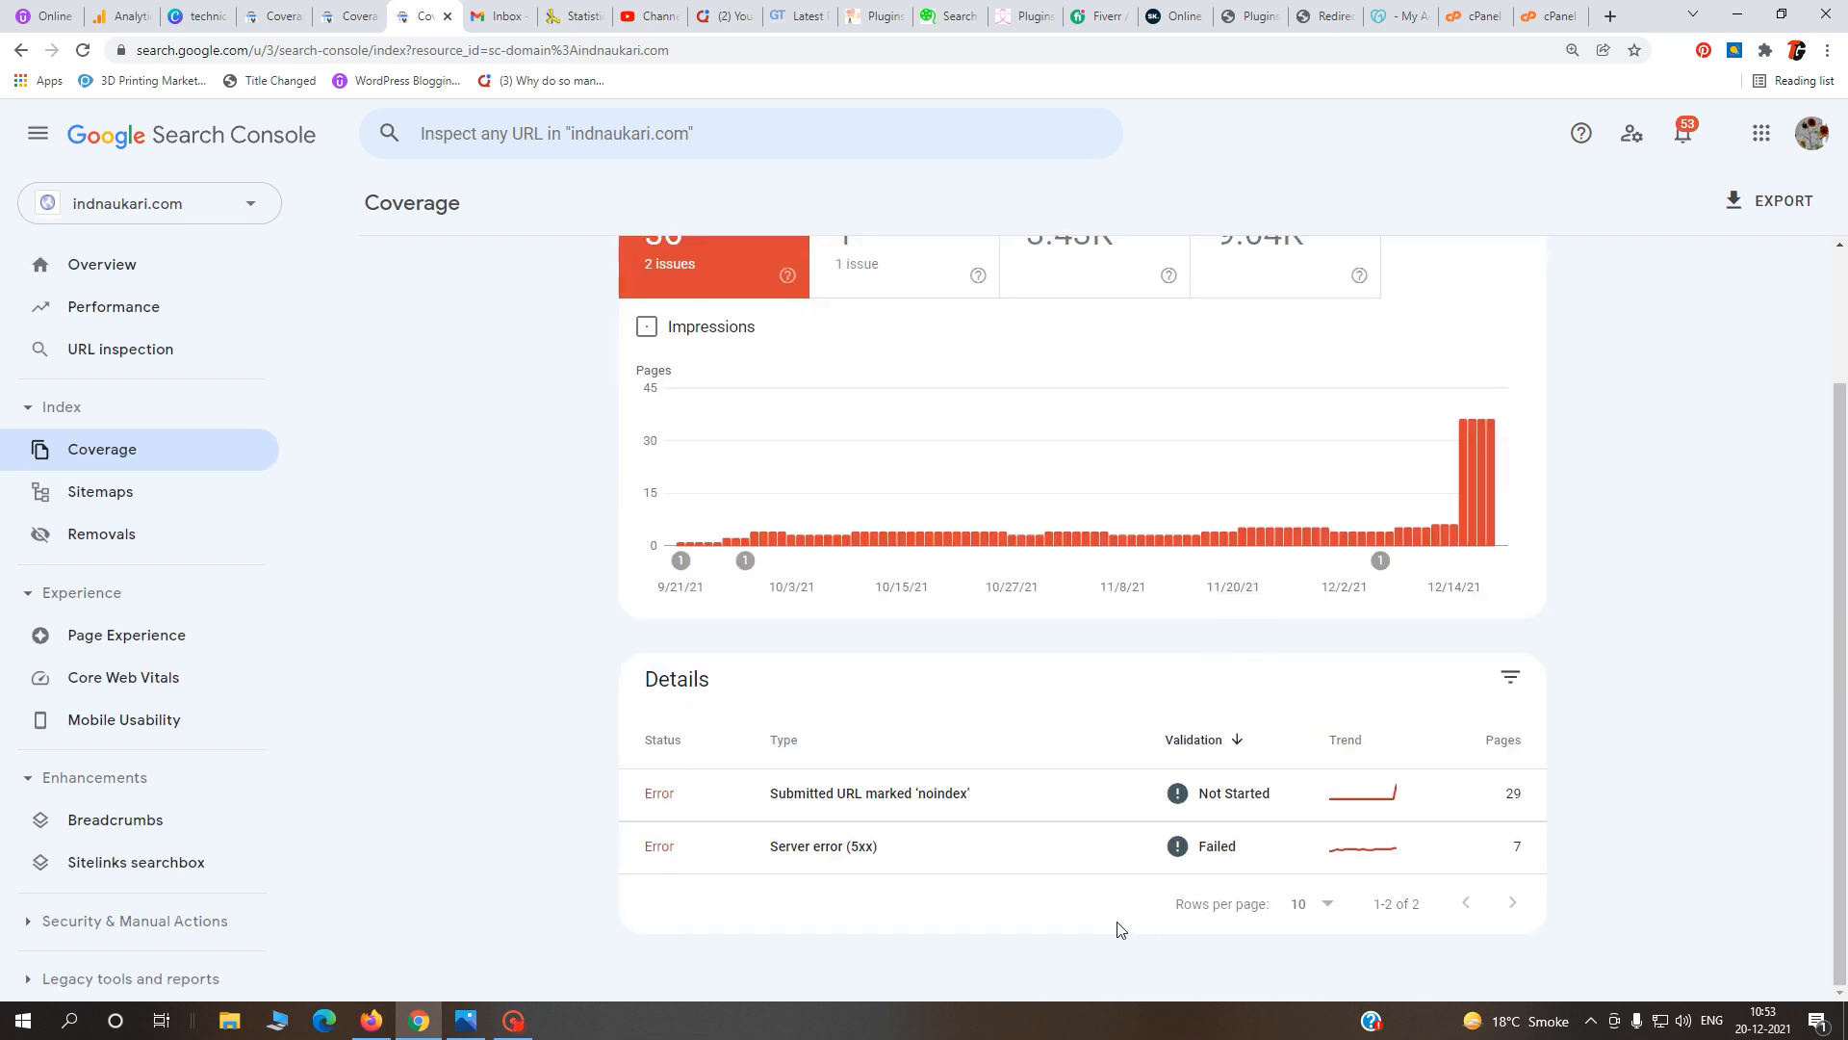
left_click(932, 805)
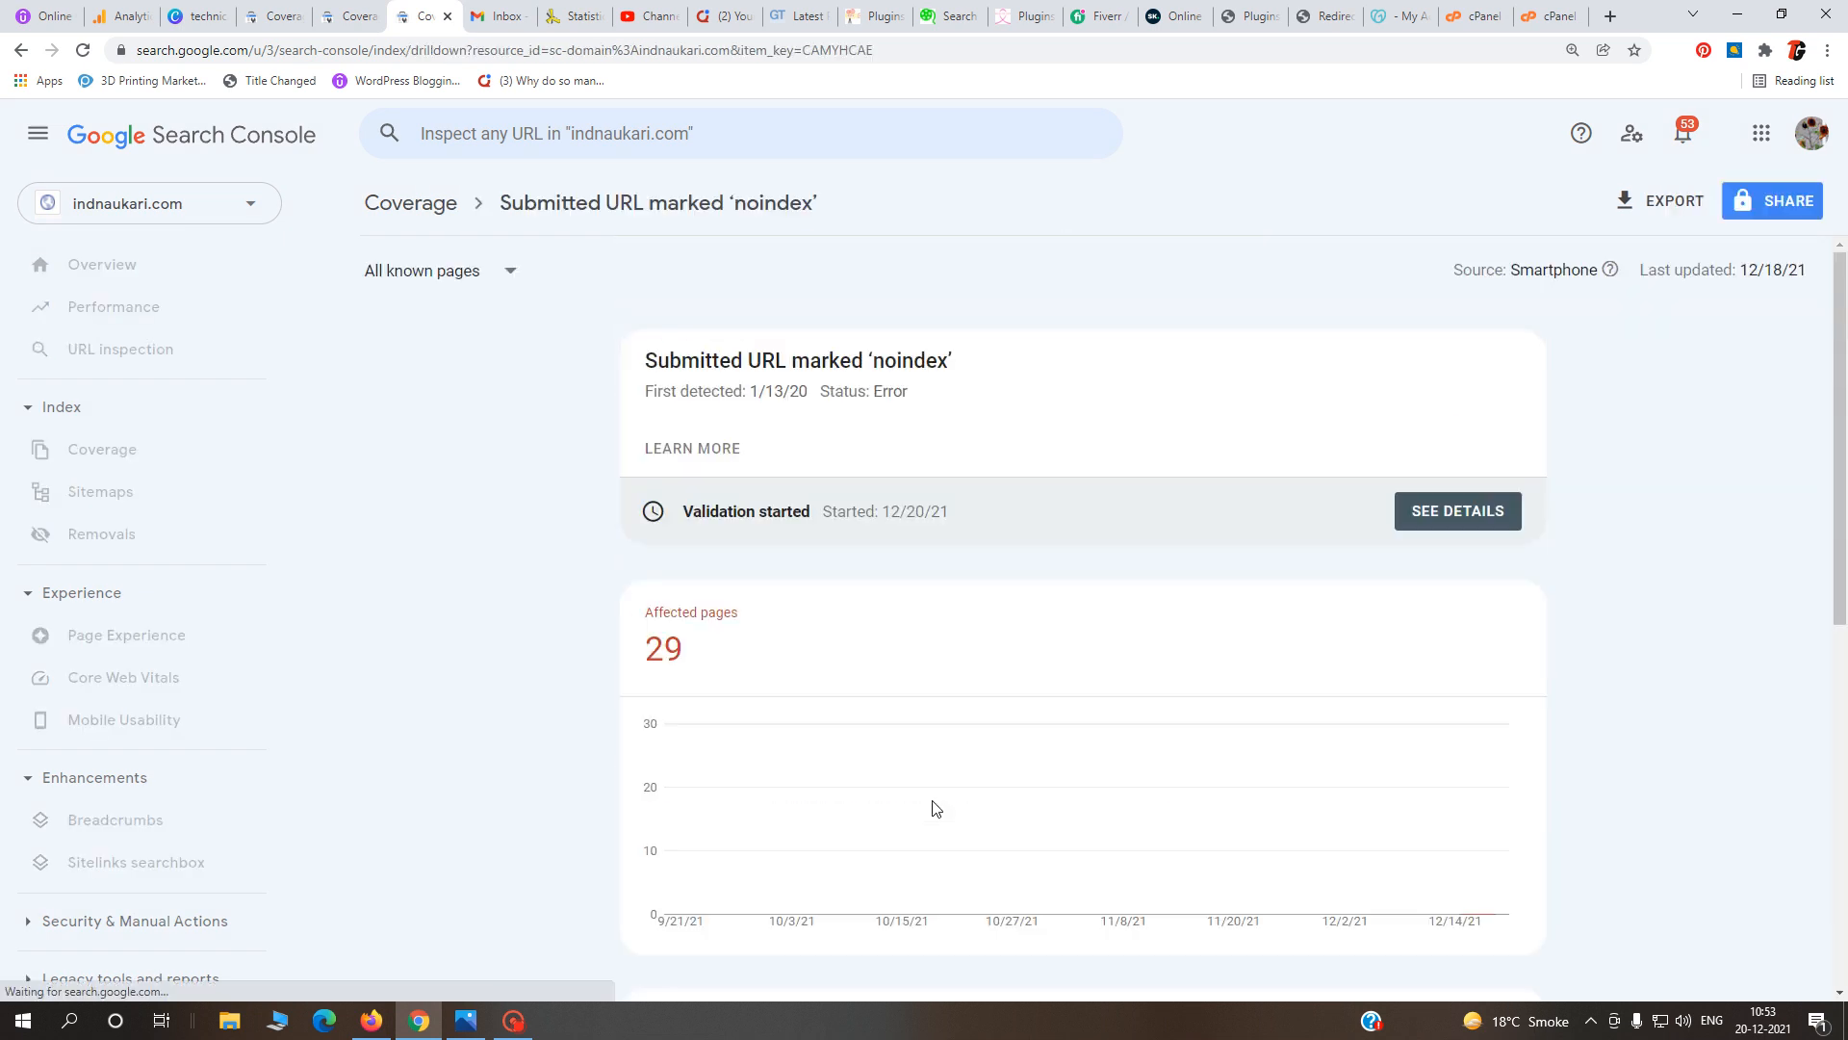
left_click(89, 449)
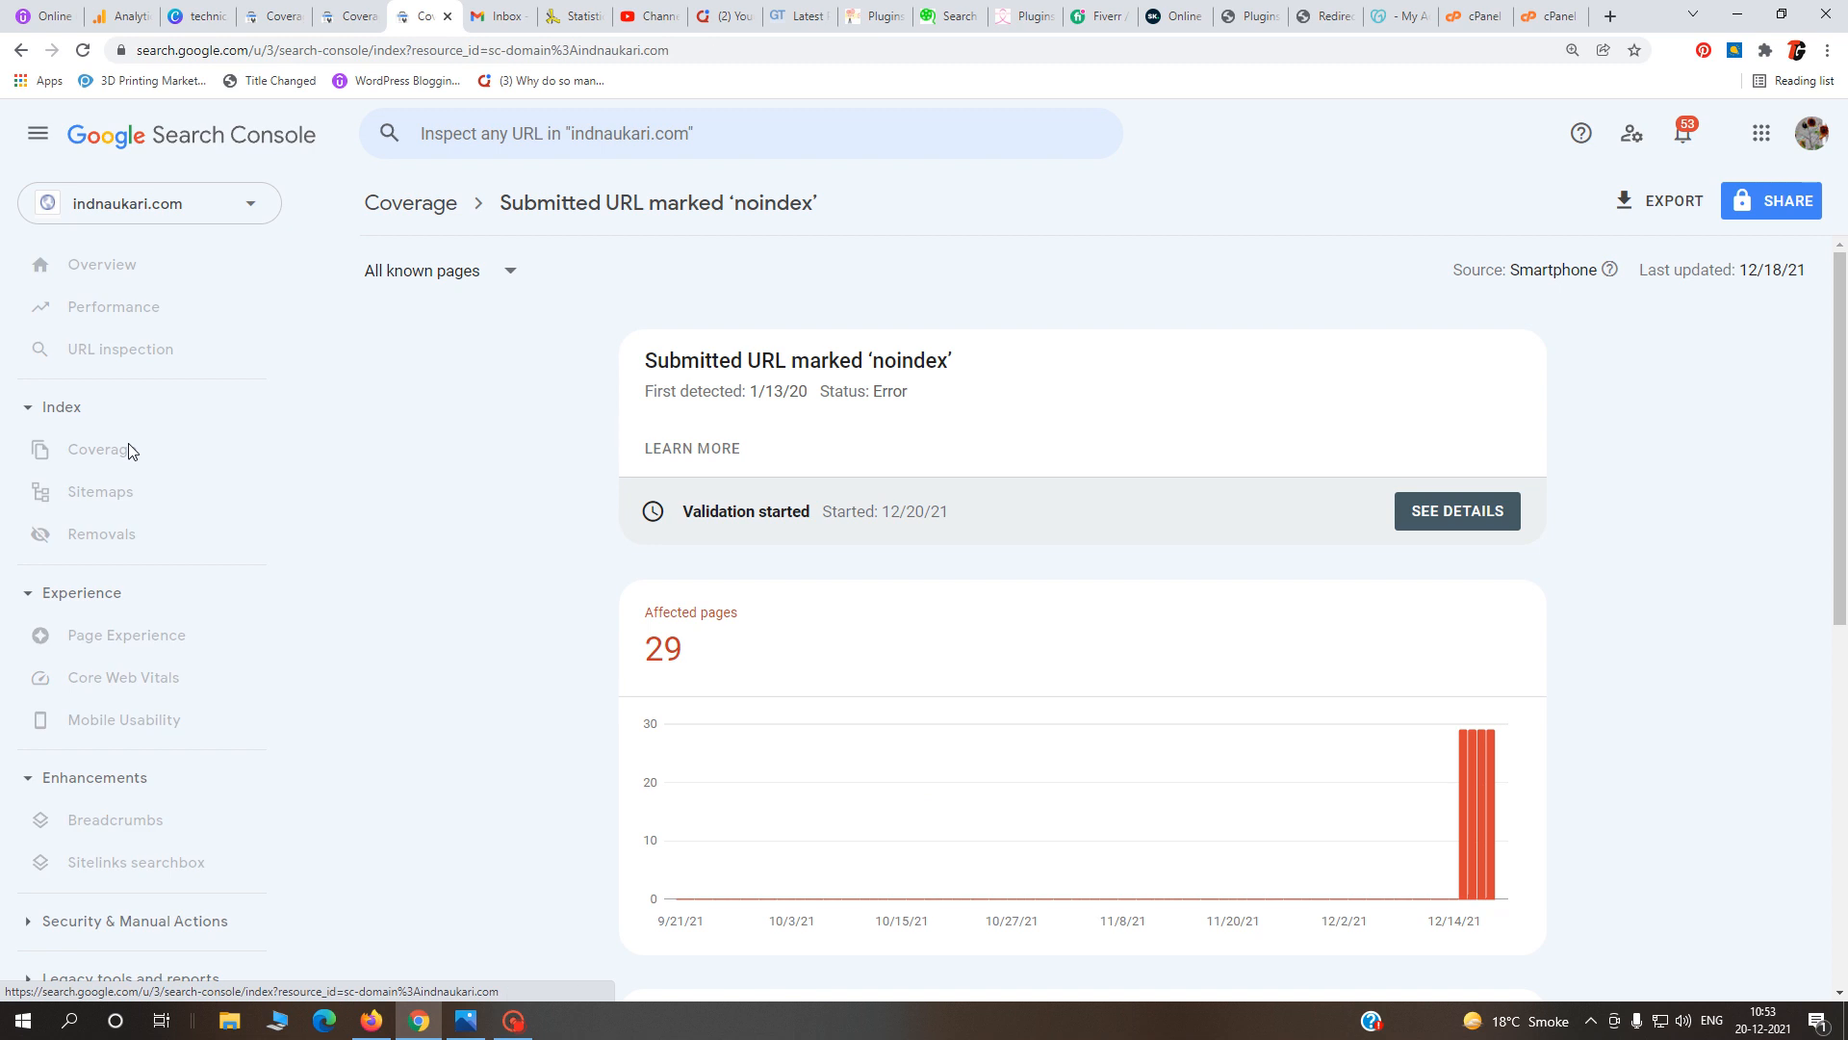
scroll(1035, 847, "down", 2)
left_click(870, 846)
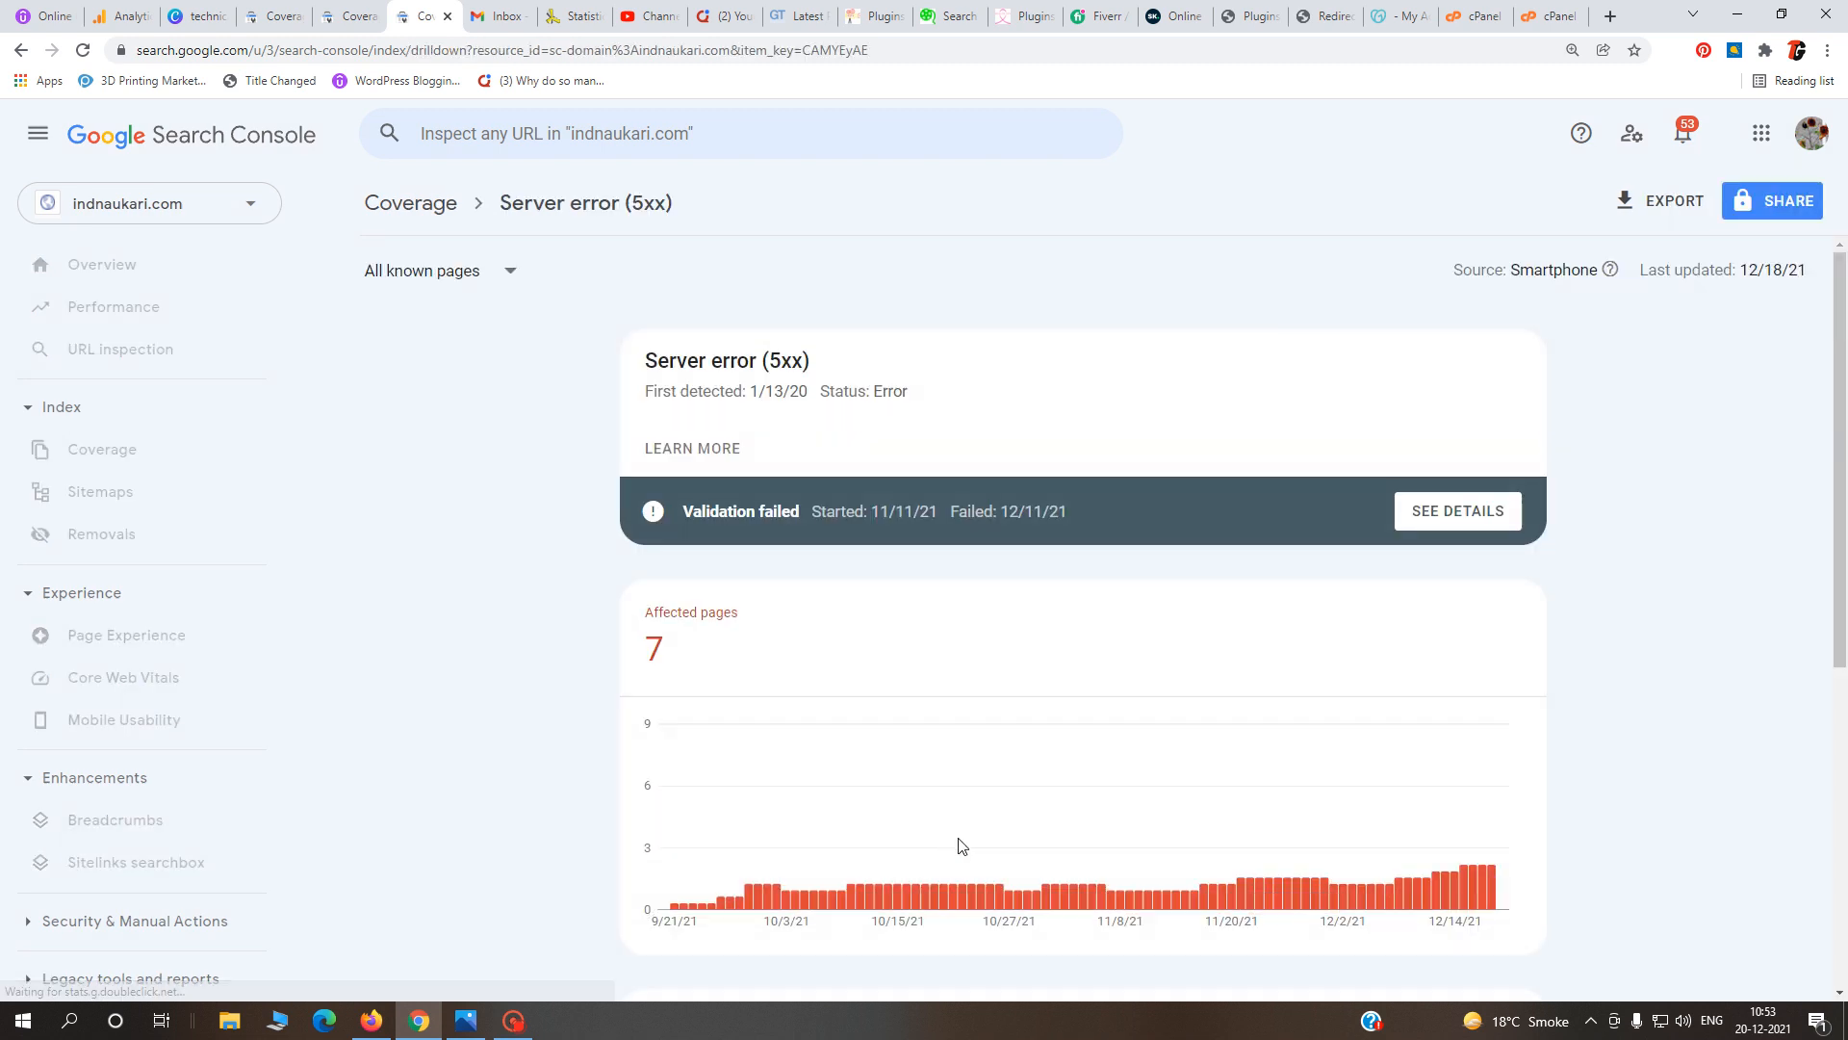
left_click(112, 308)
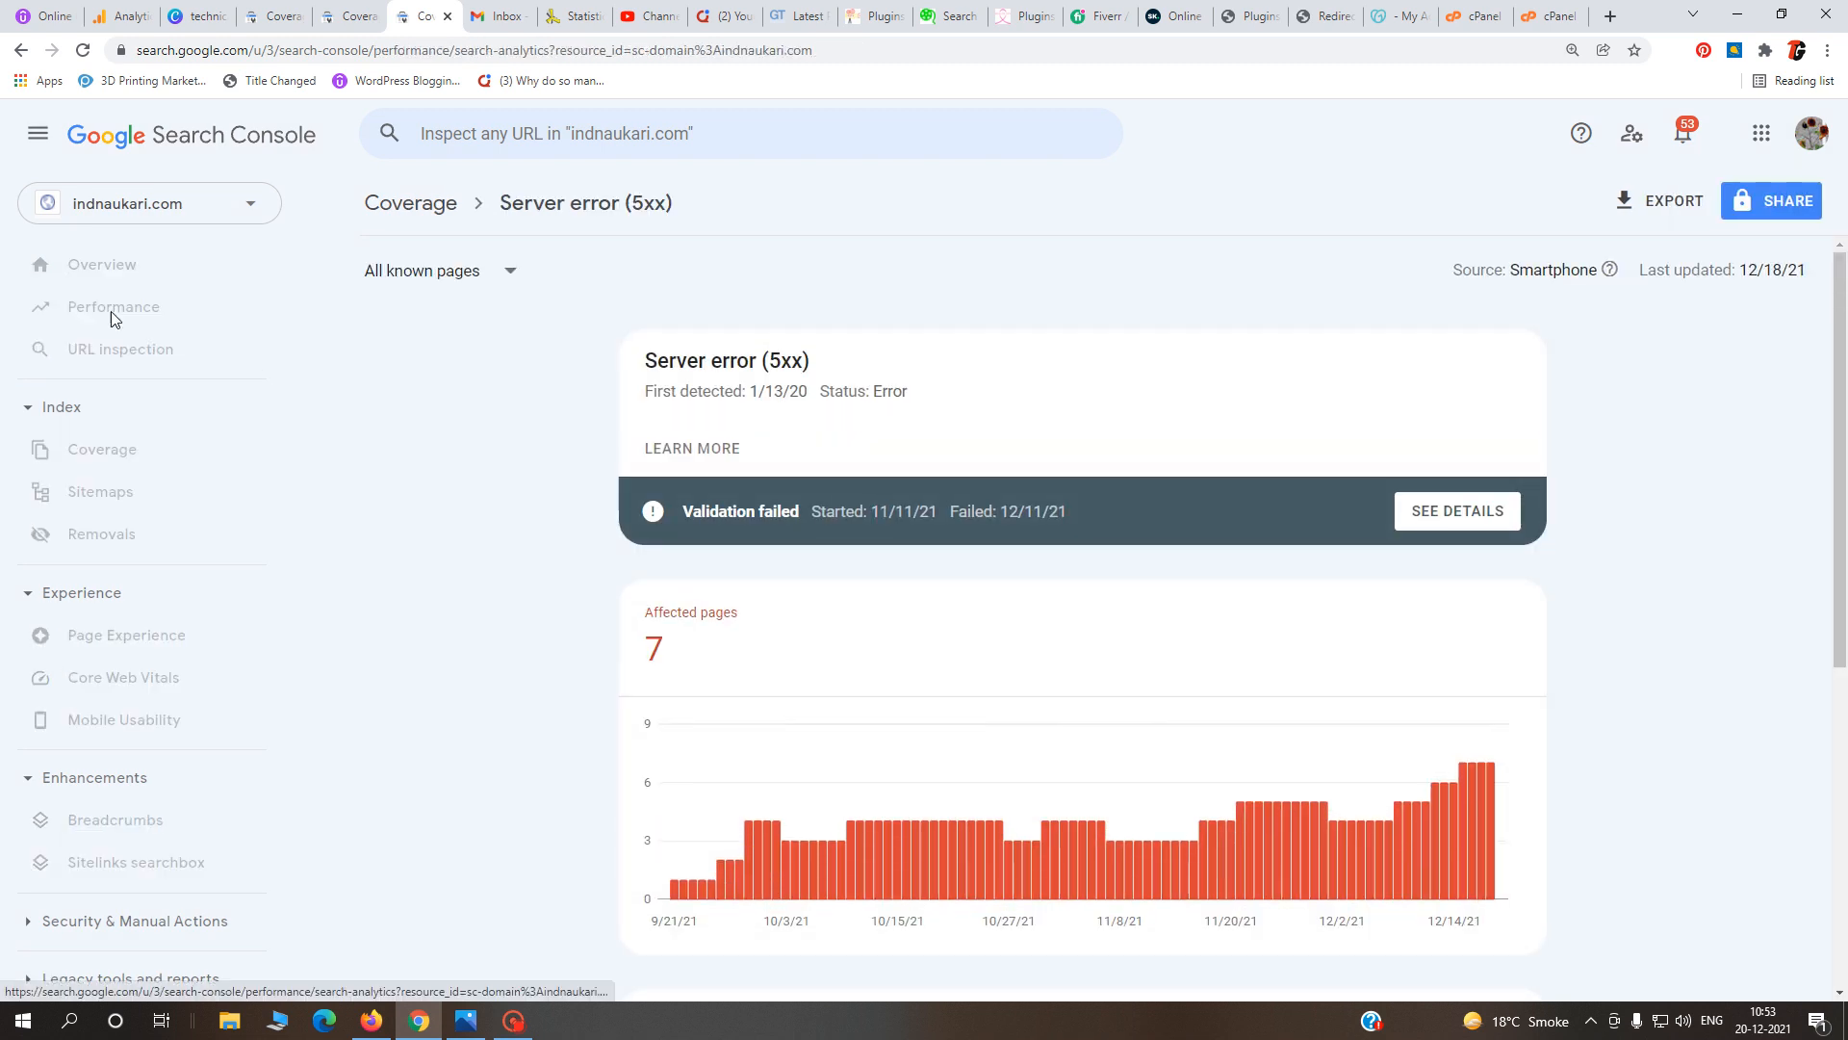
- Review the mantramovies.com property's Coverage report and its 'Submitted URL marked noindex' issue, including the affected-pages chart and examples
left_click(348, 15)
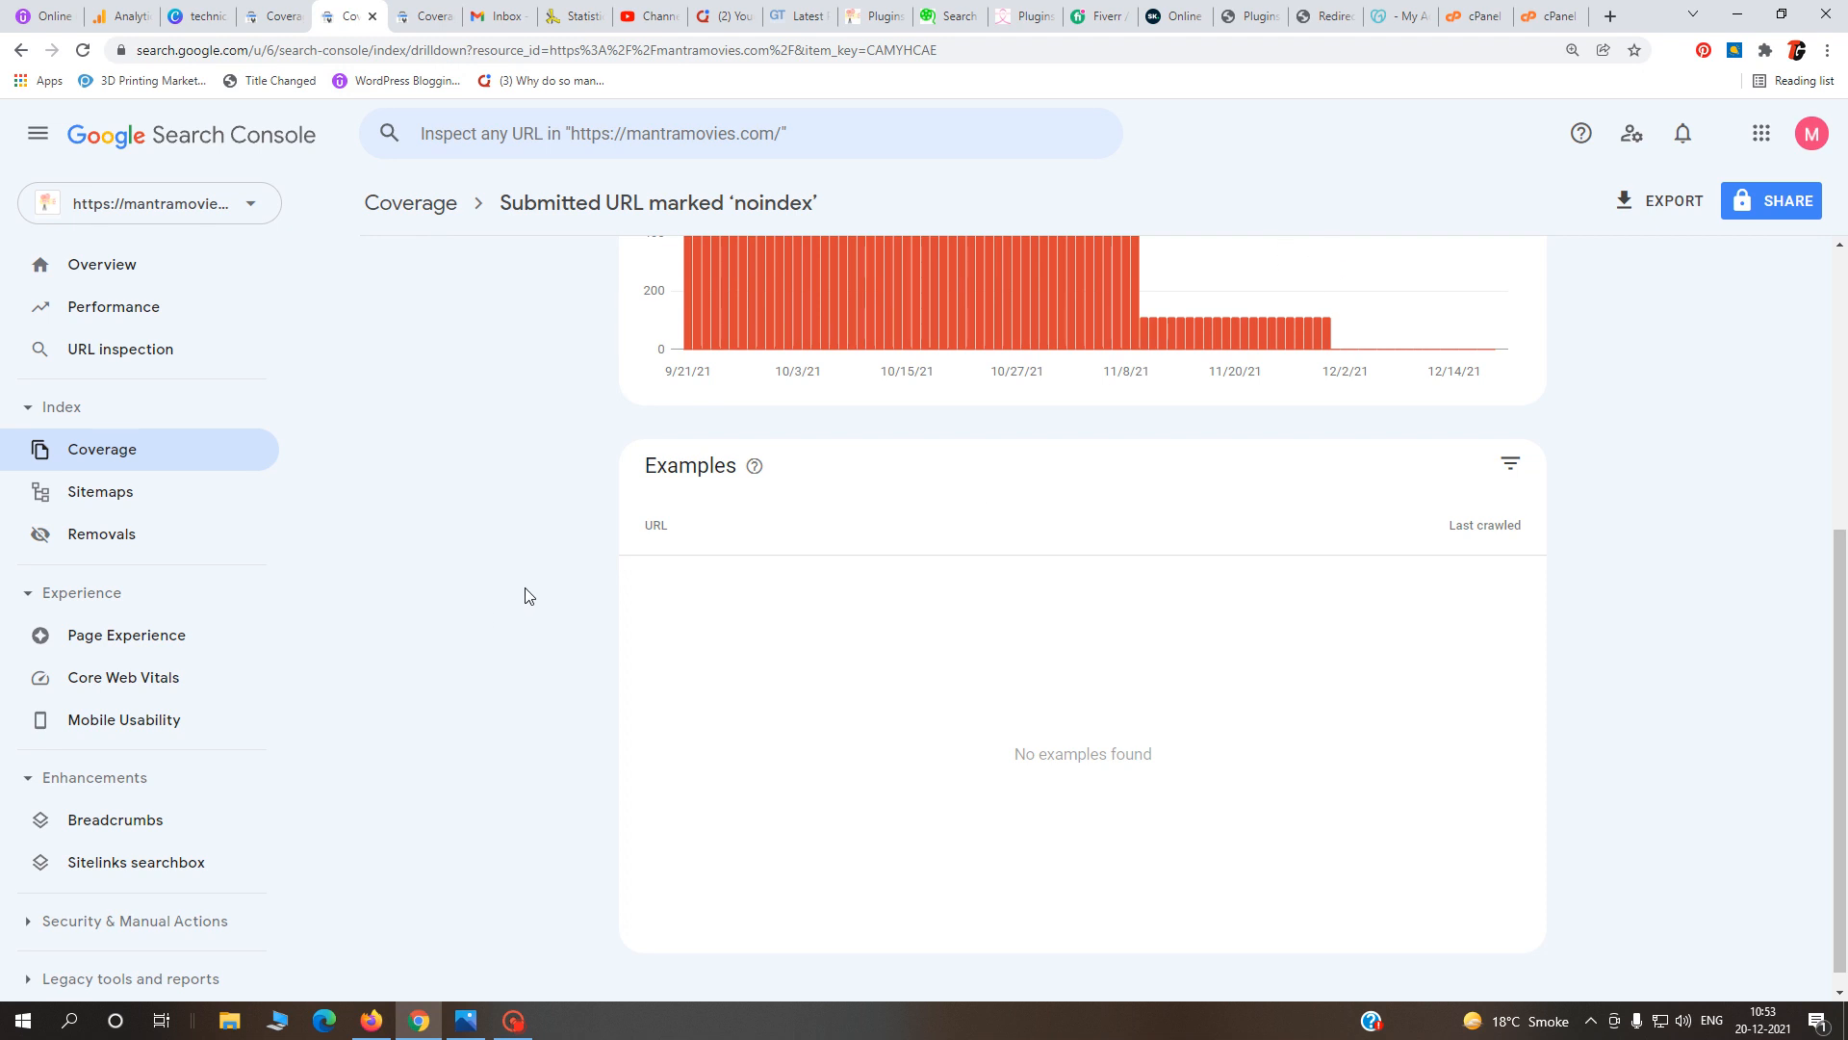
scroll(722, 616, "up", 4)
scroll(718, 608, "up", 1)
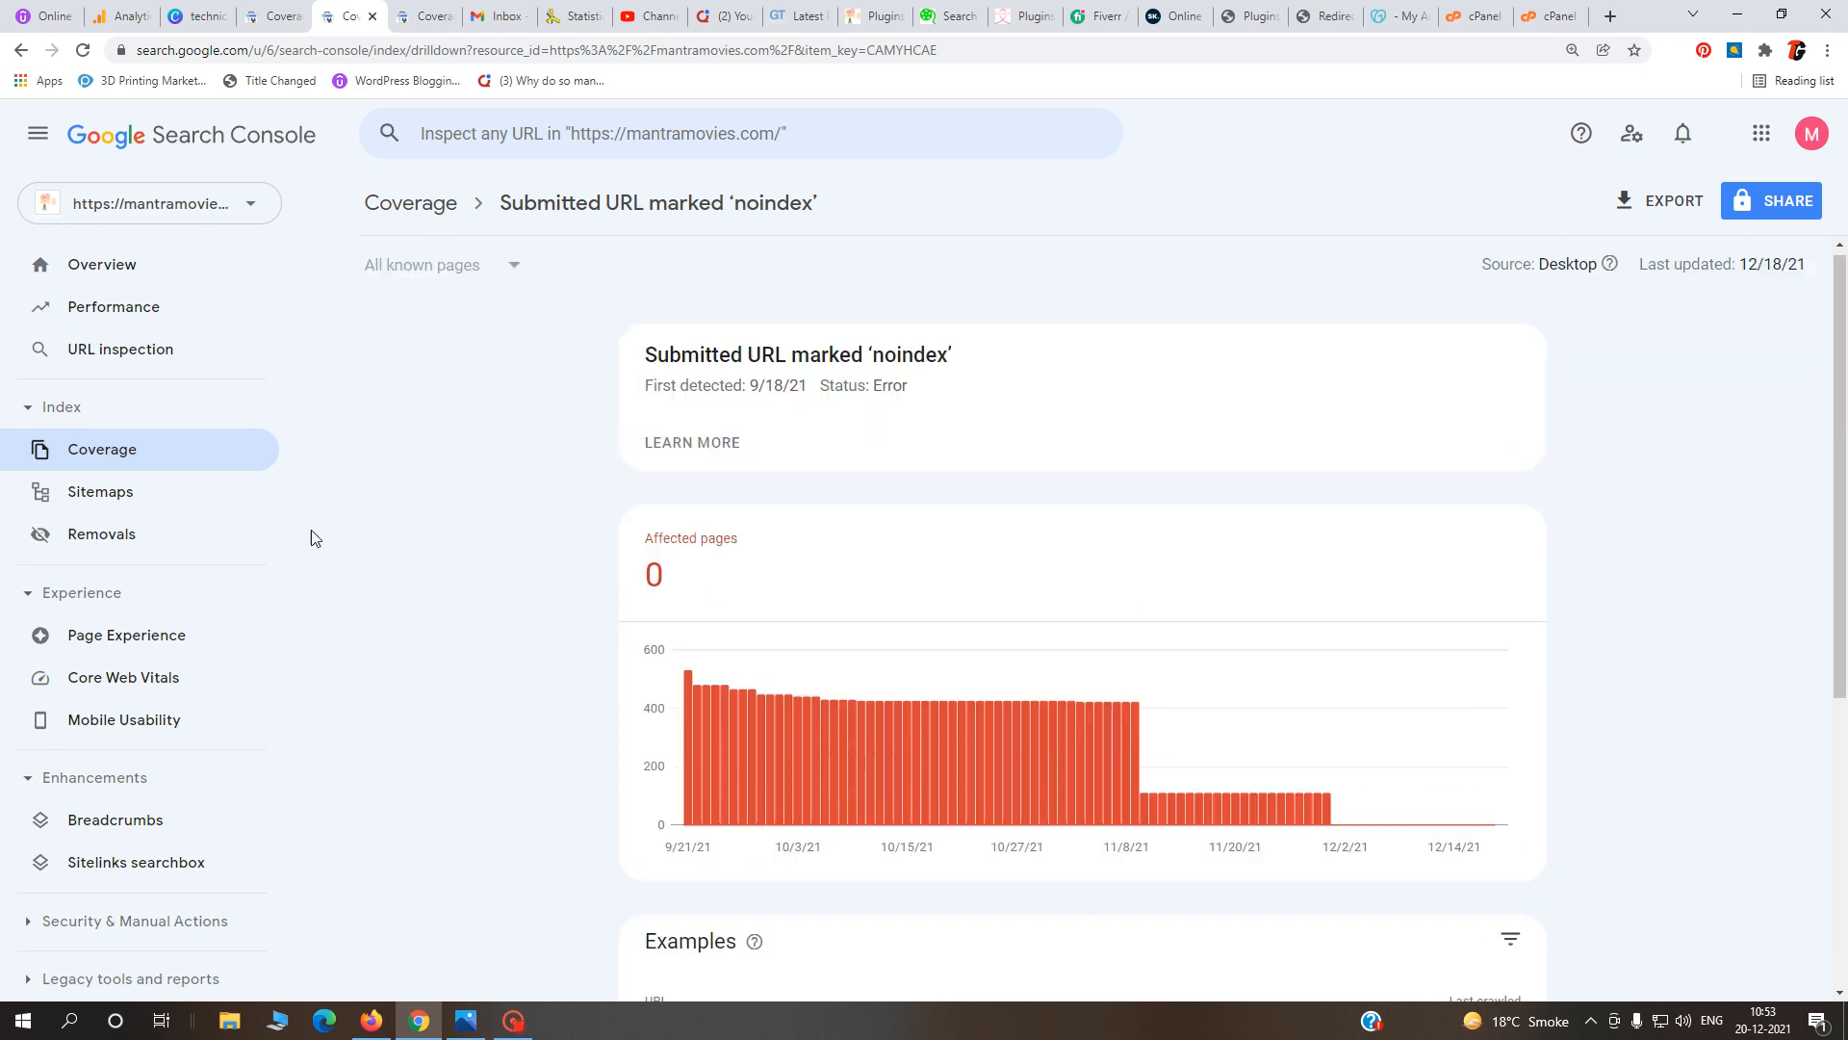
left_click(113, 464)
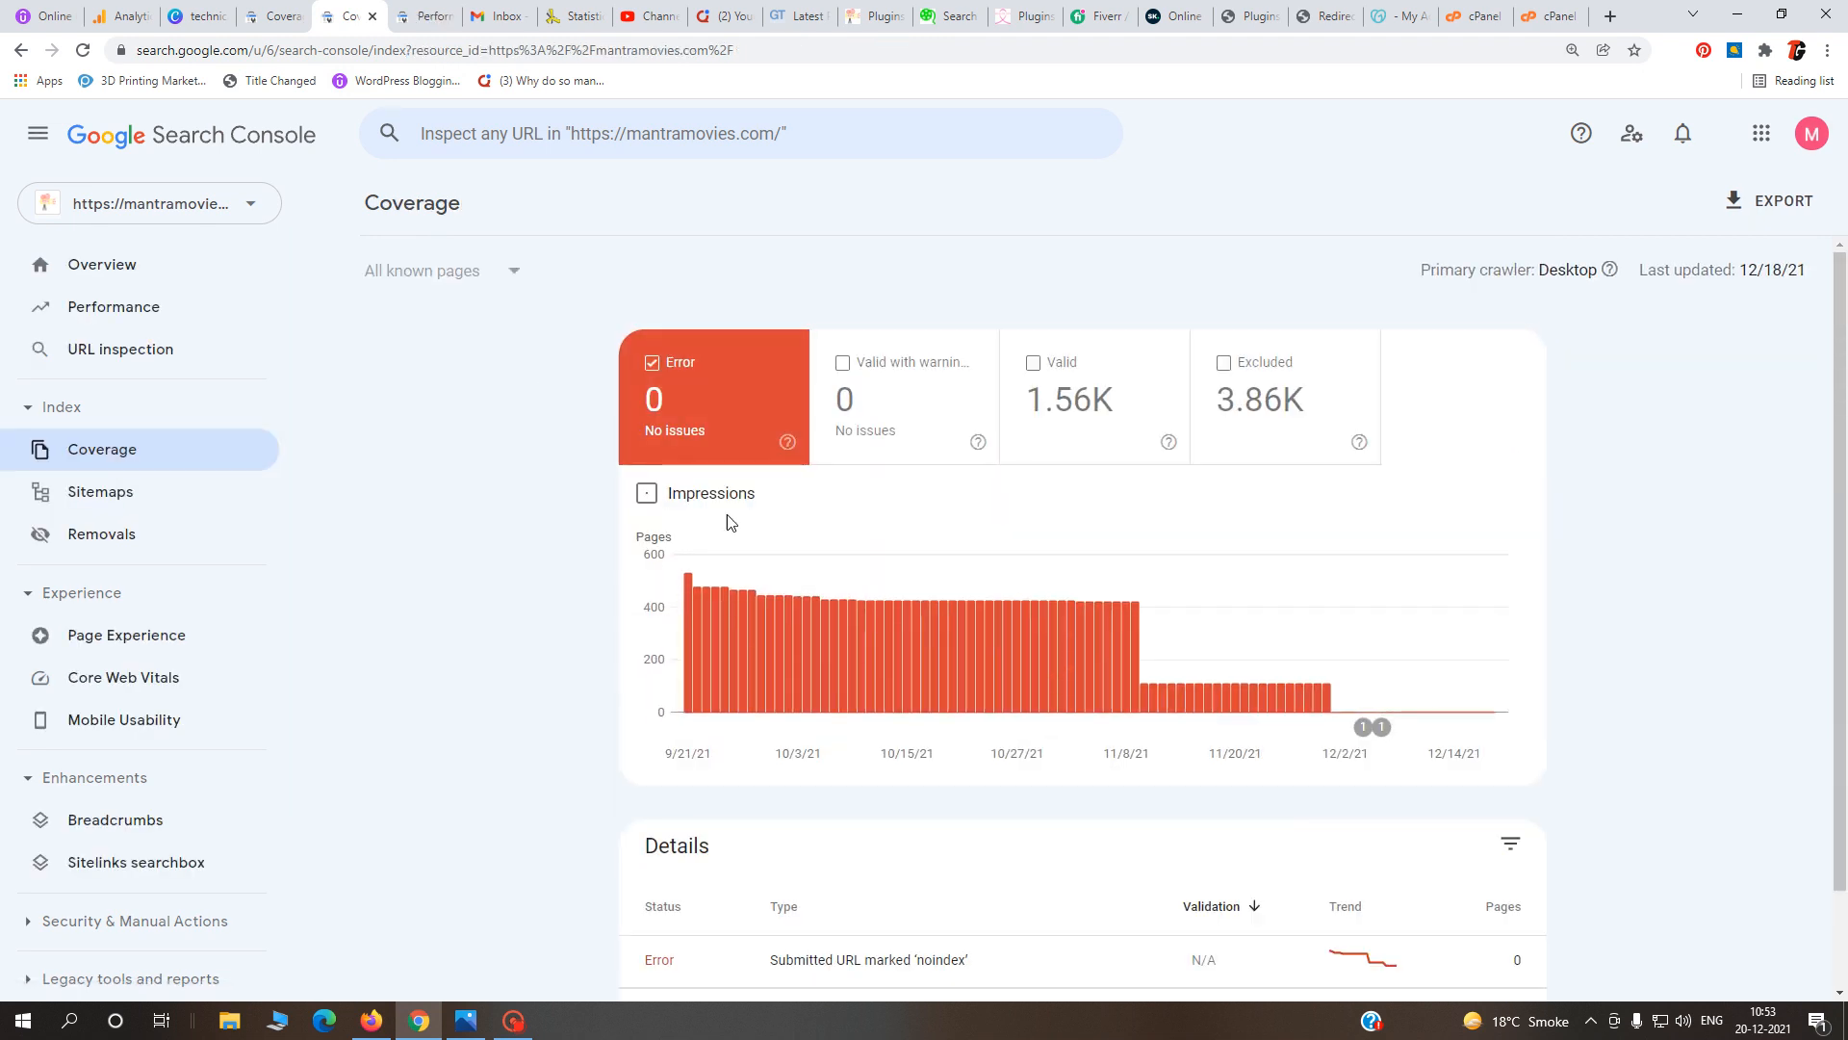
scroll(866, 712, "down", 1)
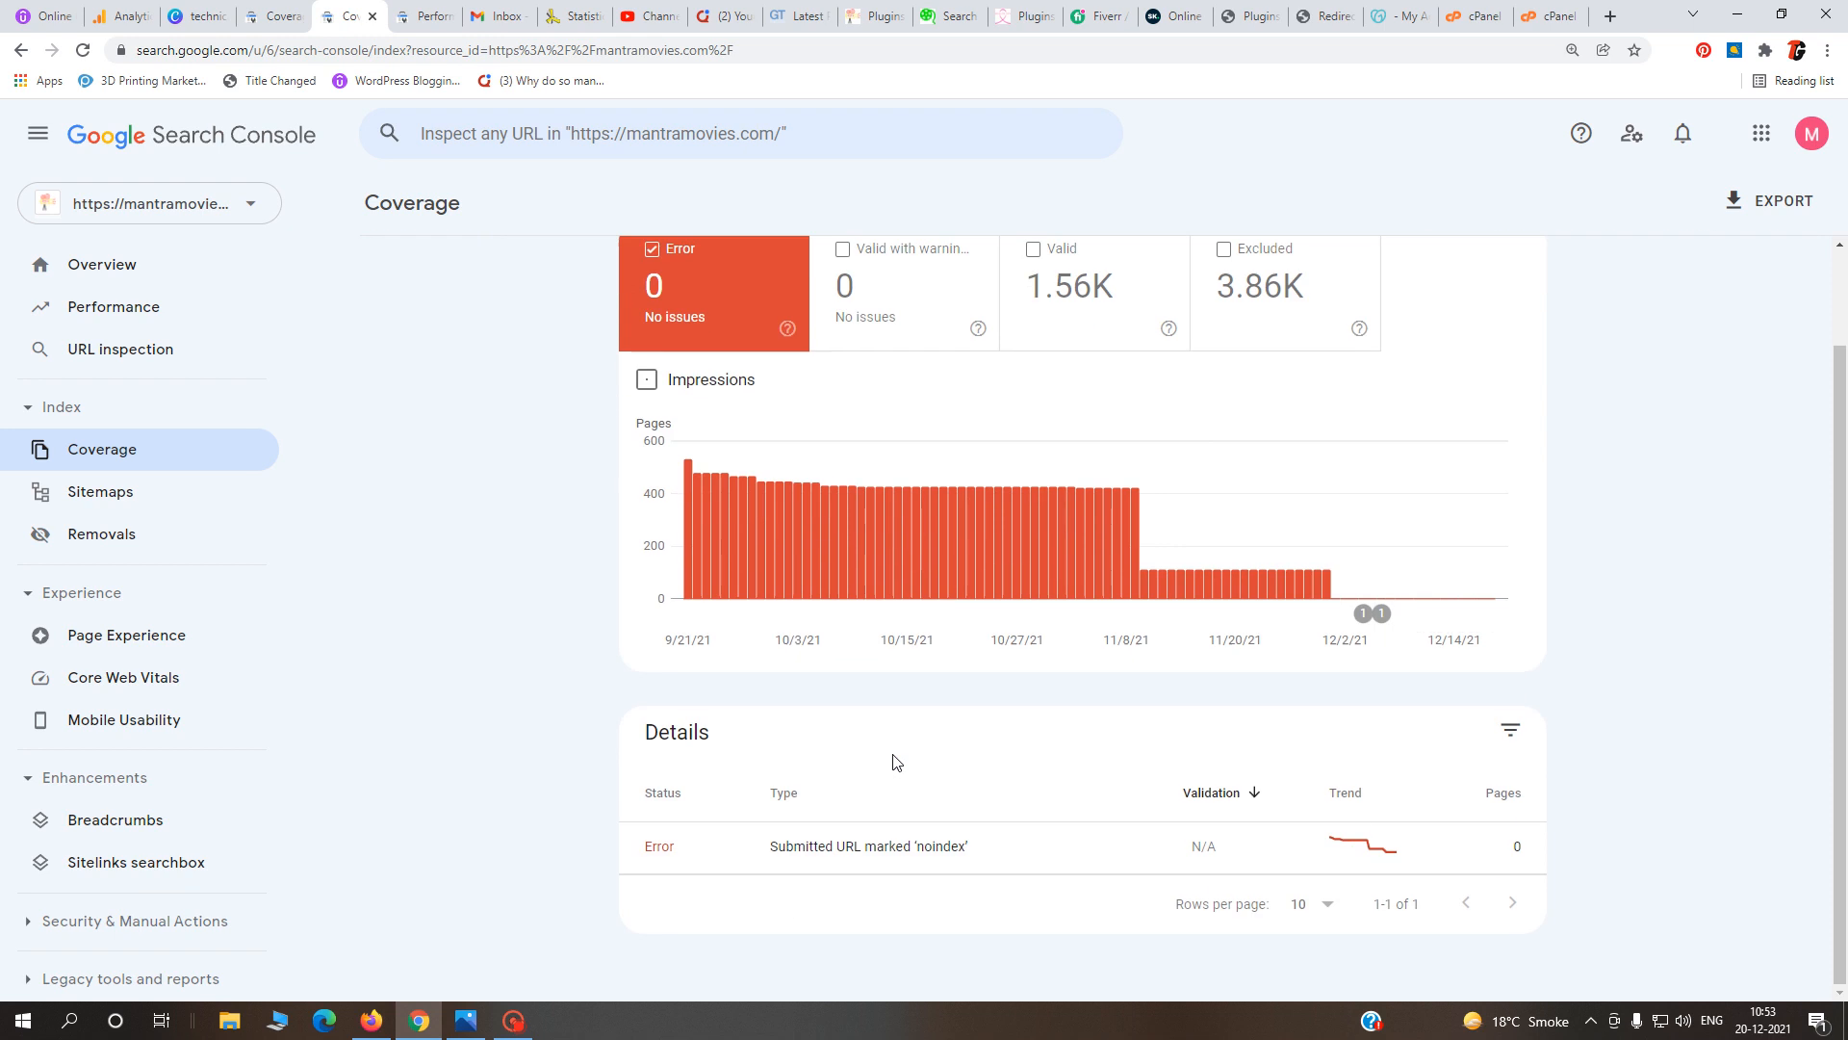
left_click(958, 864)
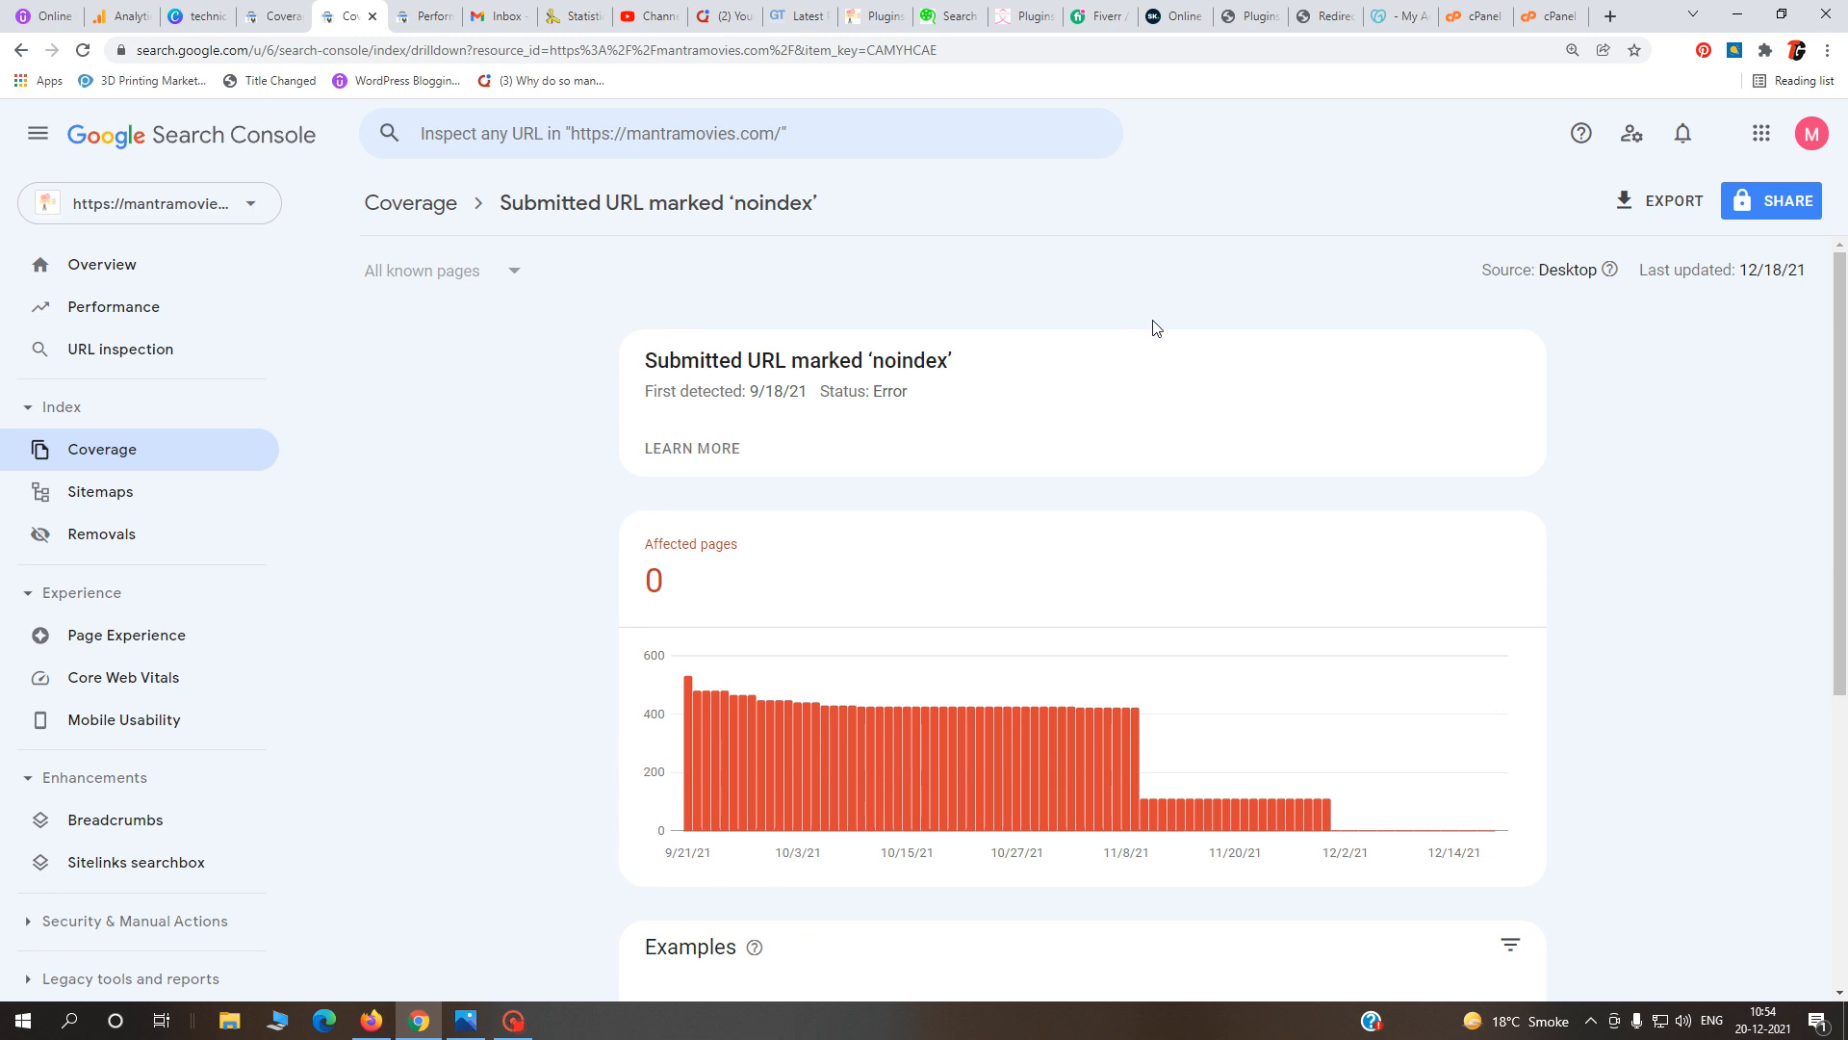
scroll(500, 697, "down", 3)
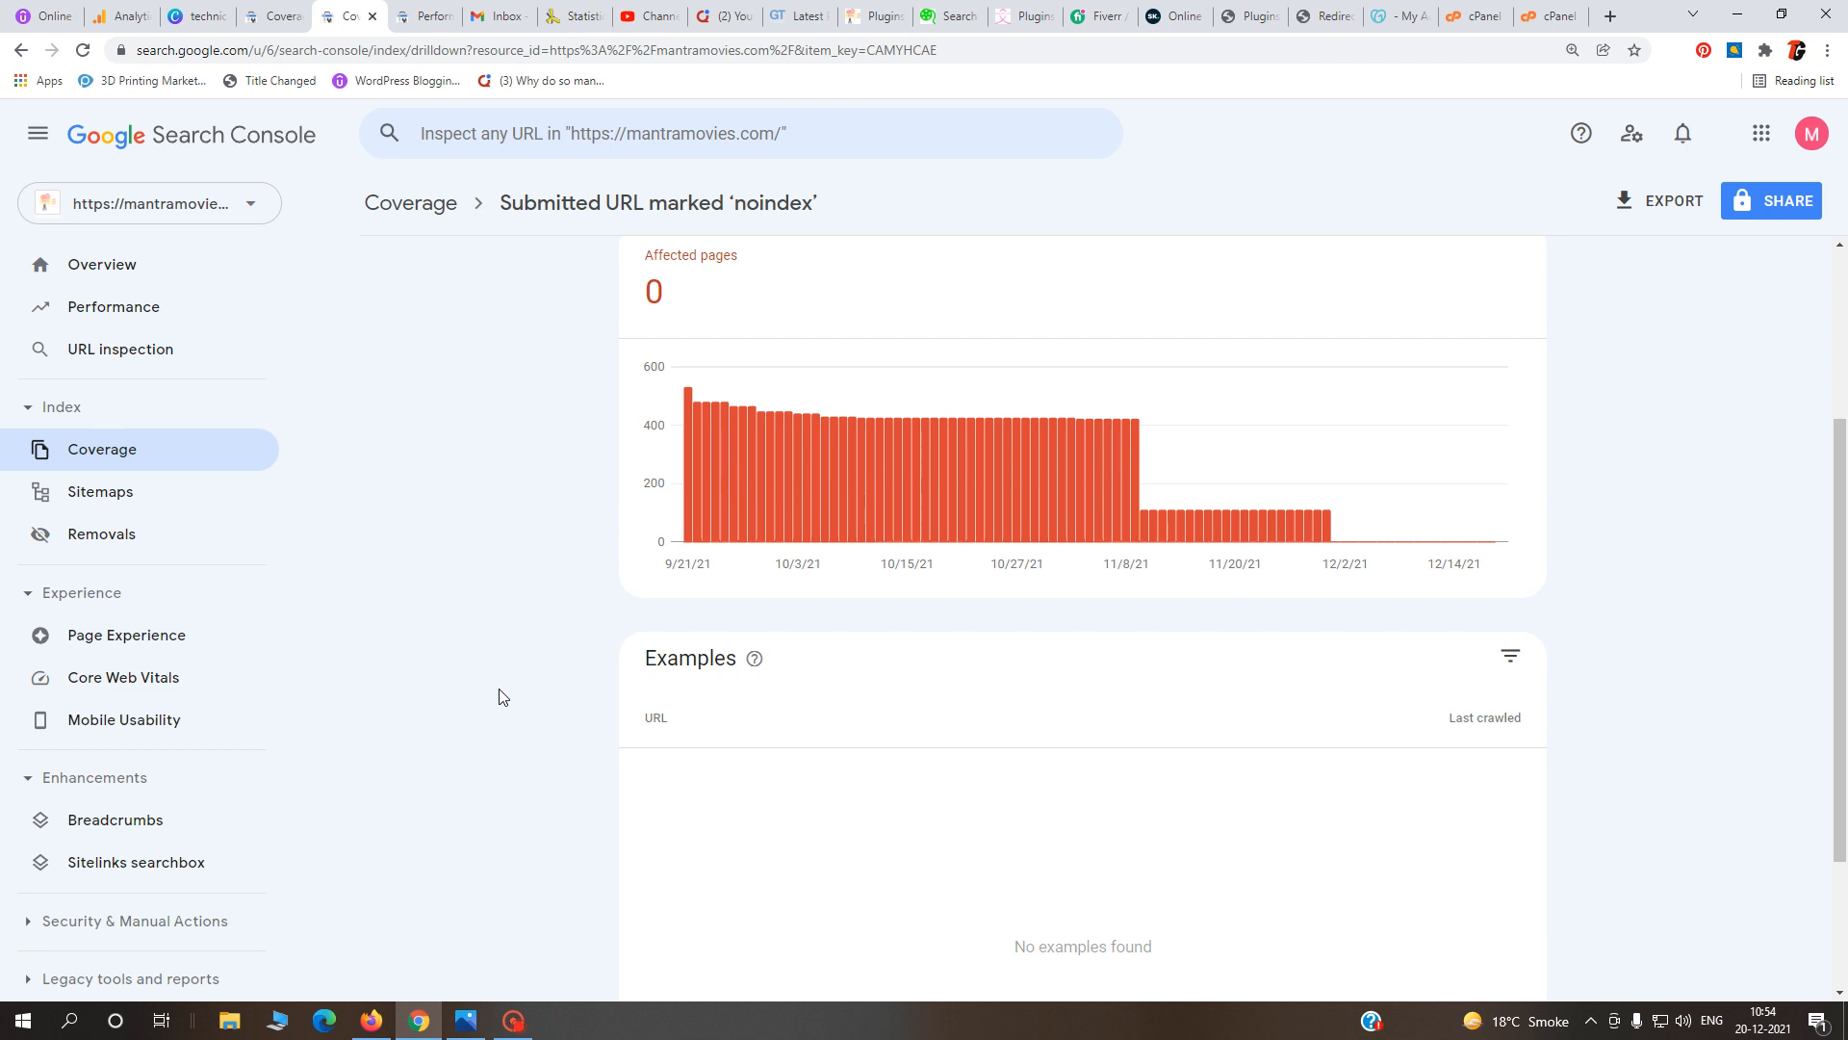
left_click(467, 1021)
left_click(467, 1022)
left_click(510, 1022)
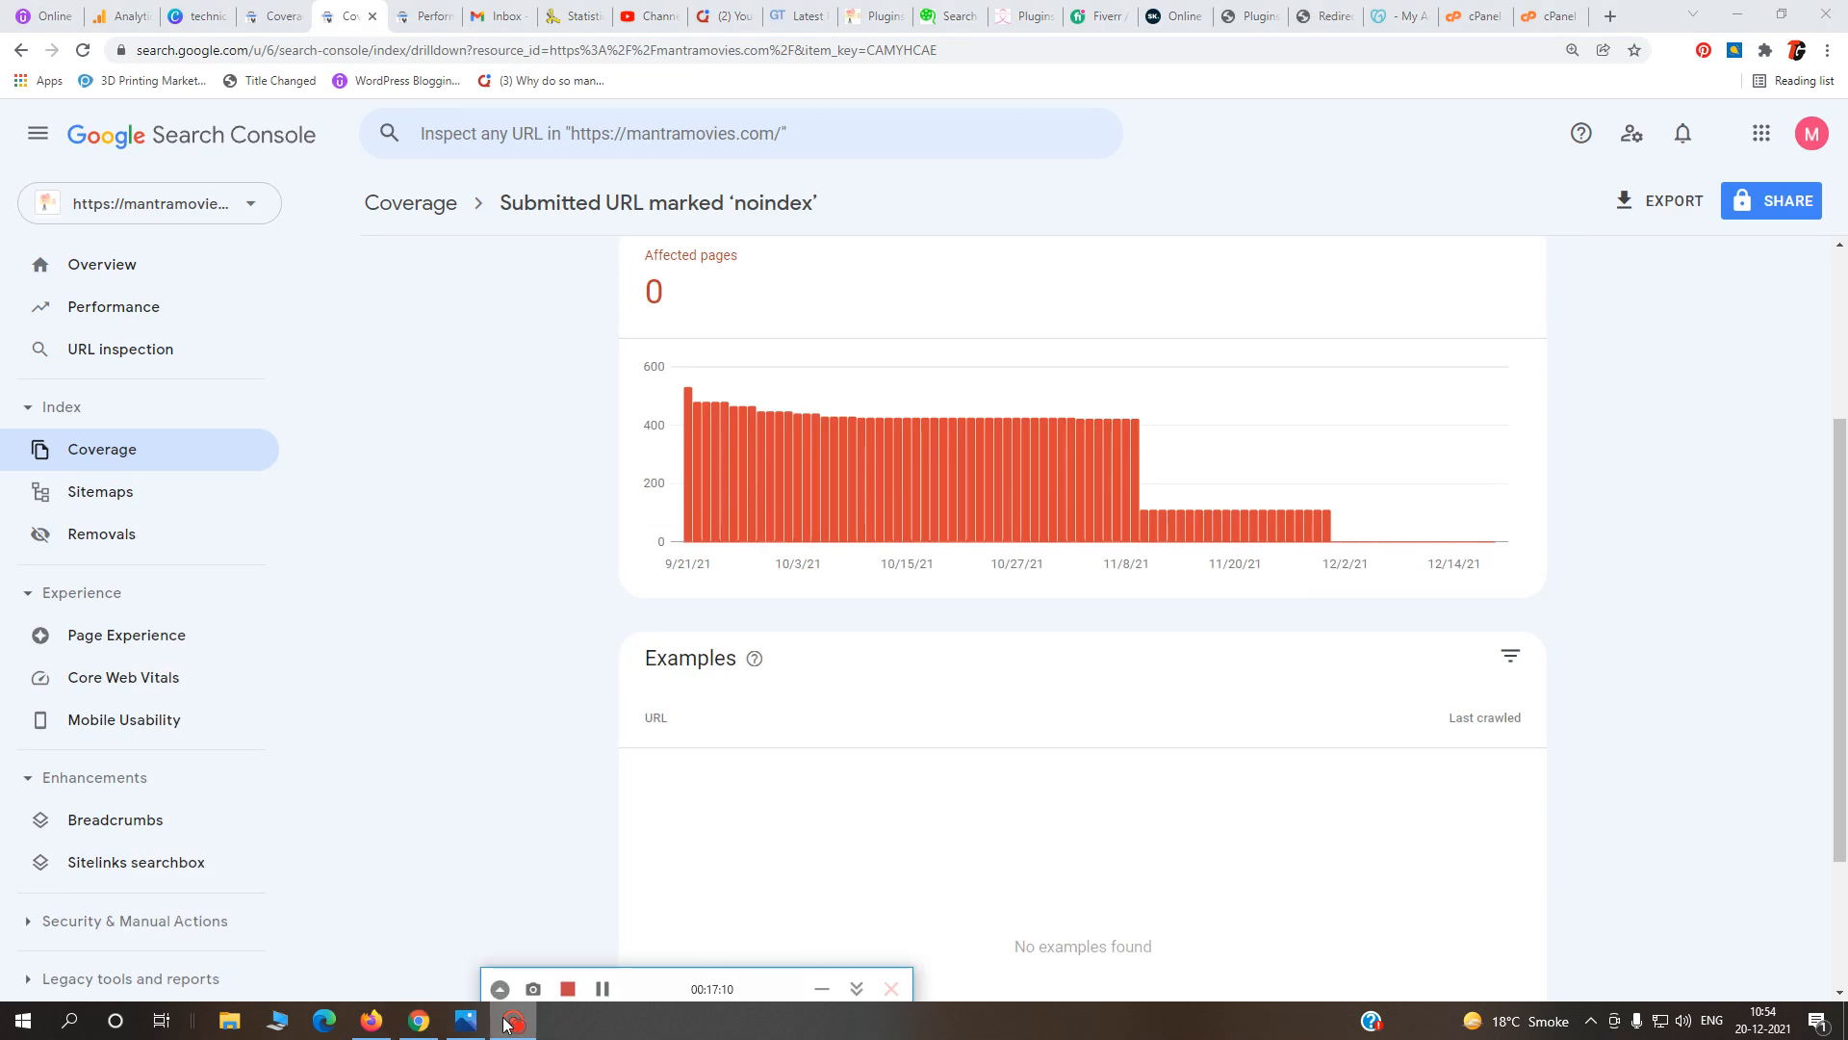